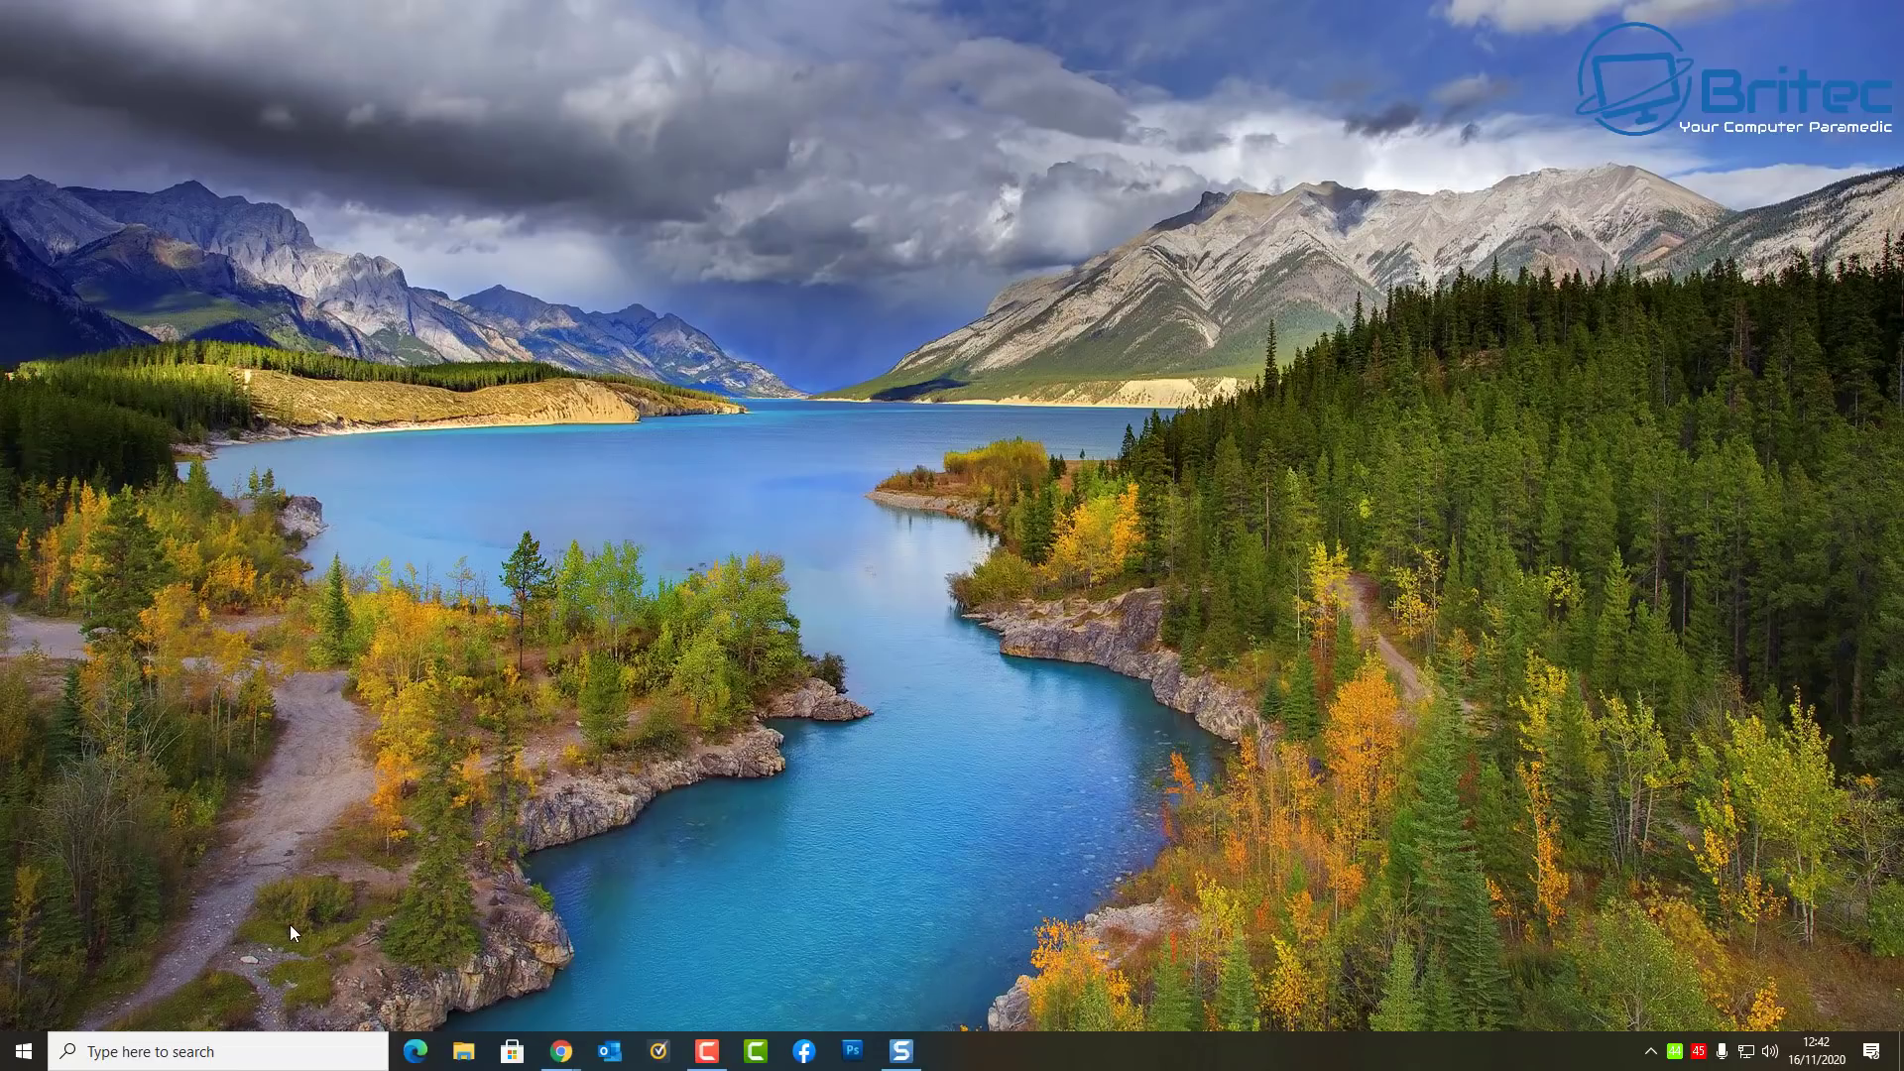
Shrink the C: partition by 40000 MB in Disk Management, leaving 39.06 GB unallocated
{"action": "right_click", "coordinate": [24, 1051]}
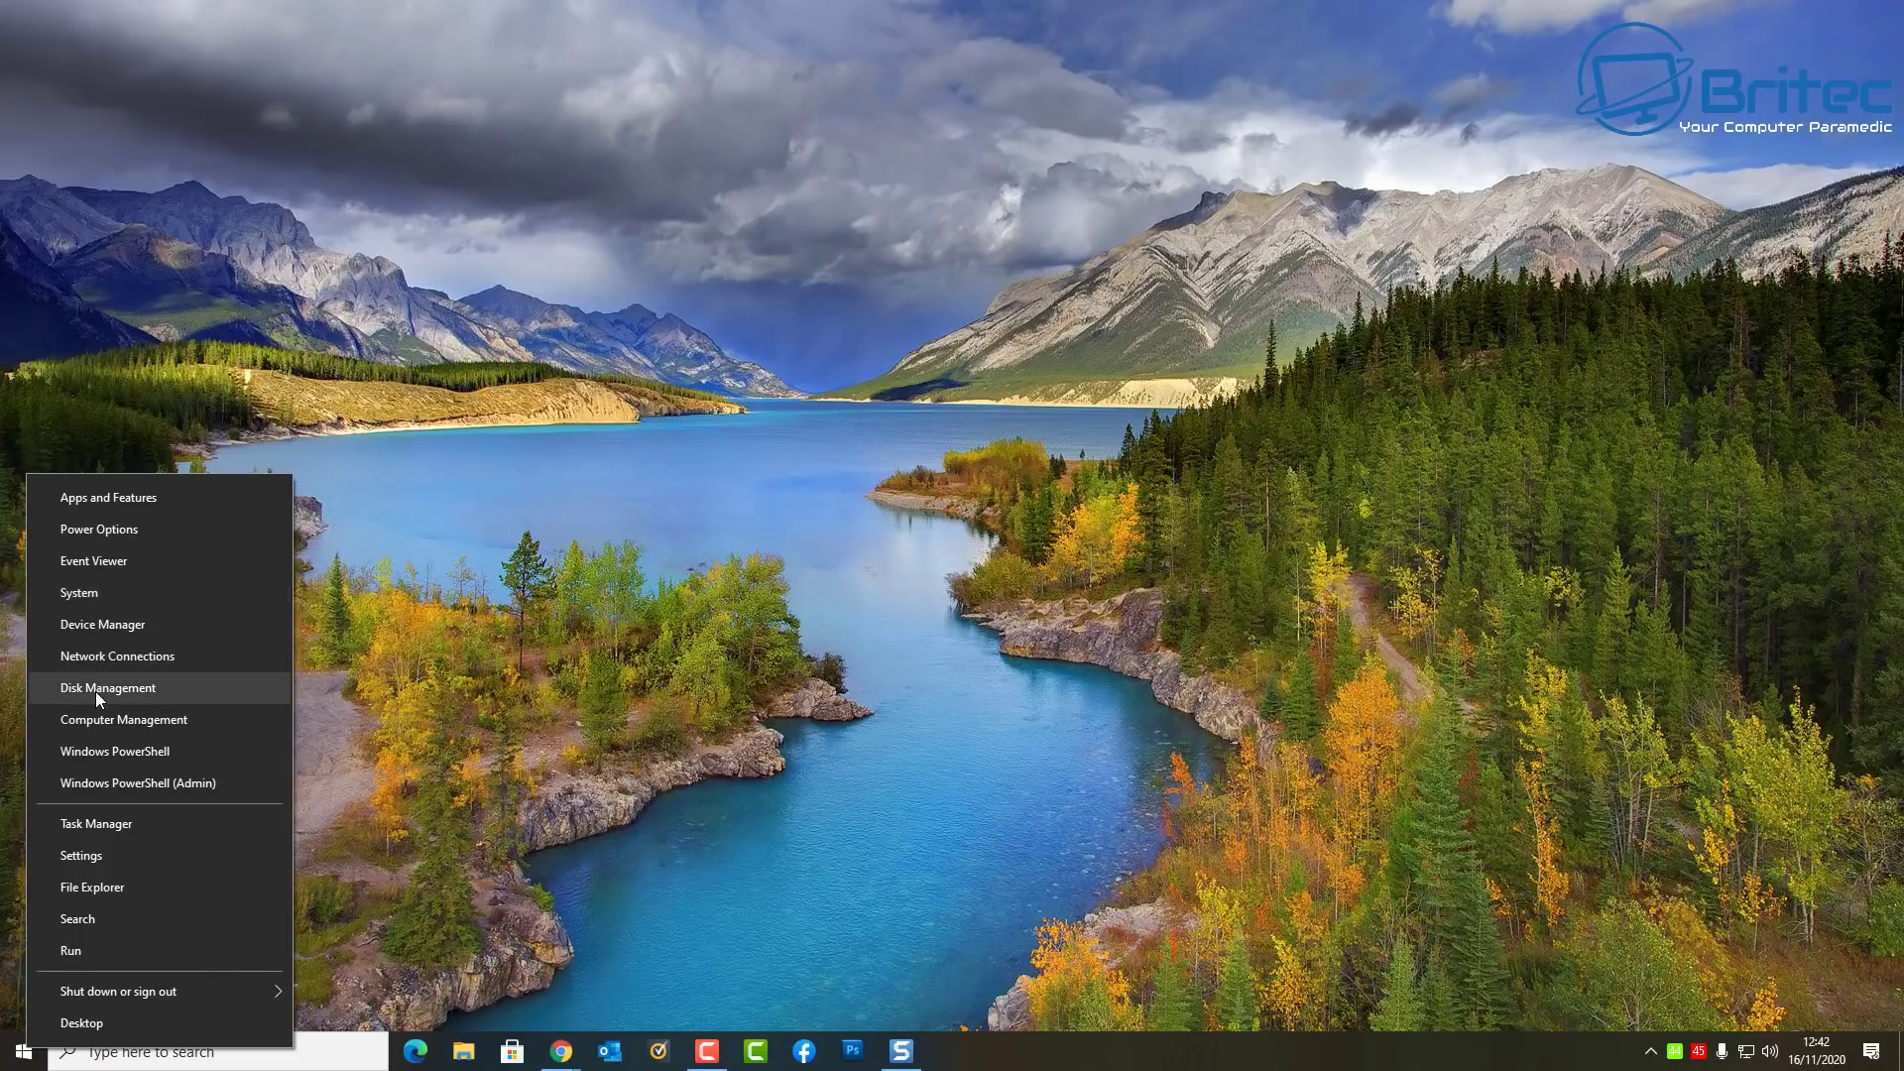
{"action": "left_click", "coordinate": [95, 690]}
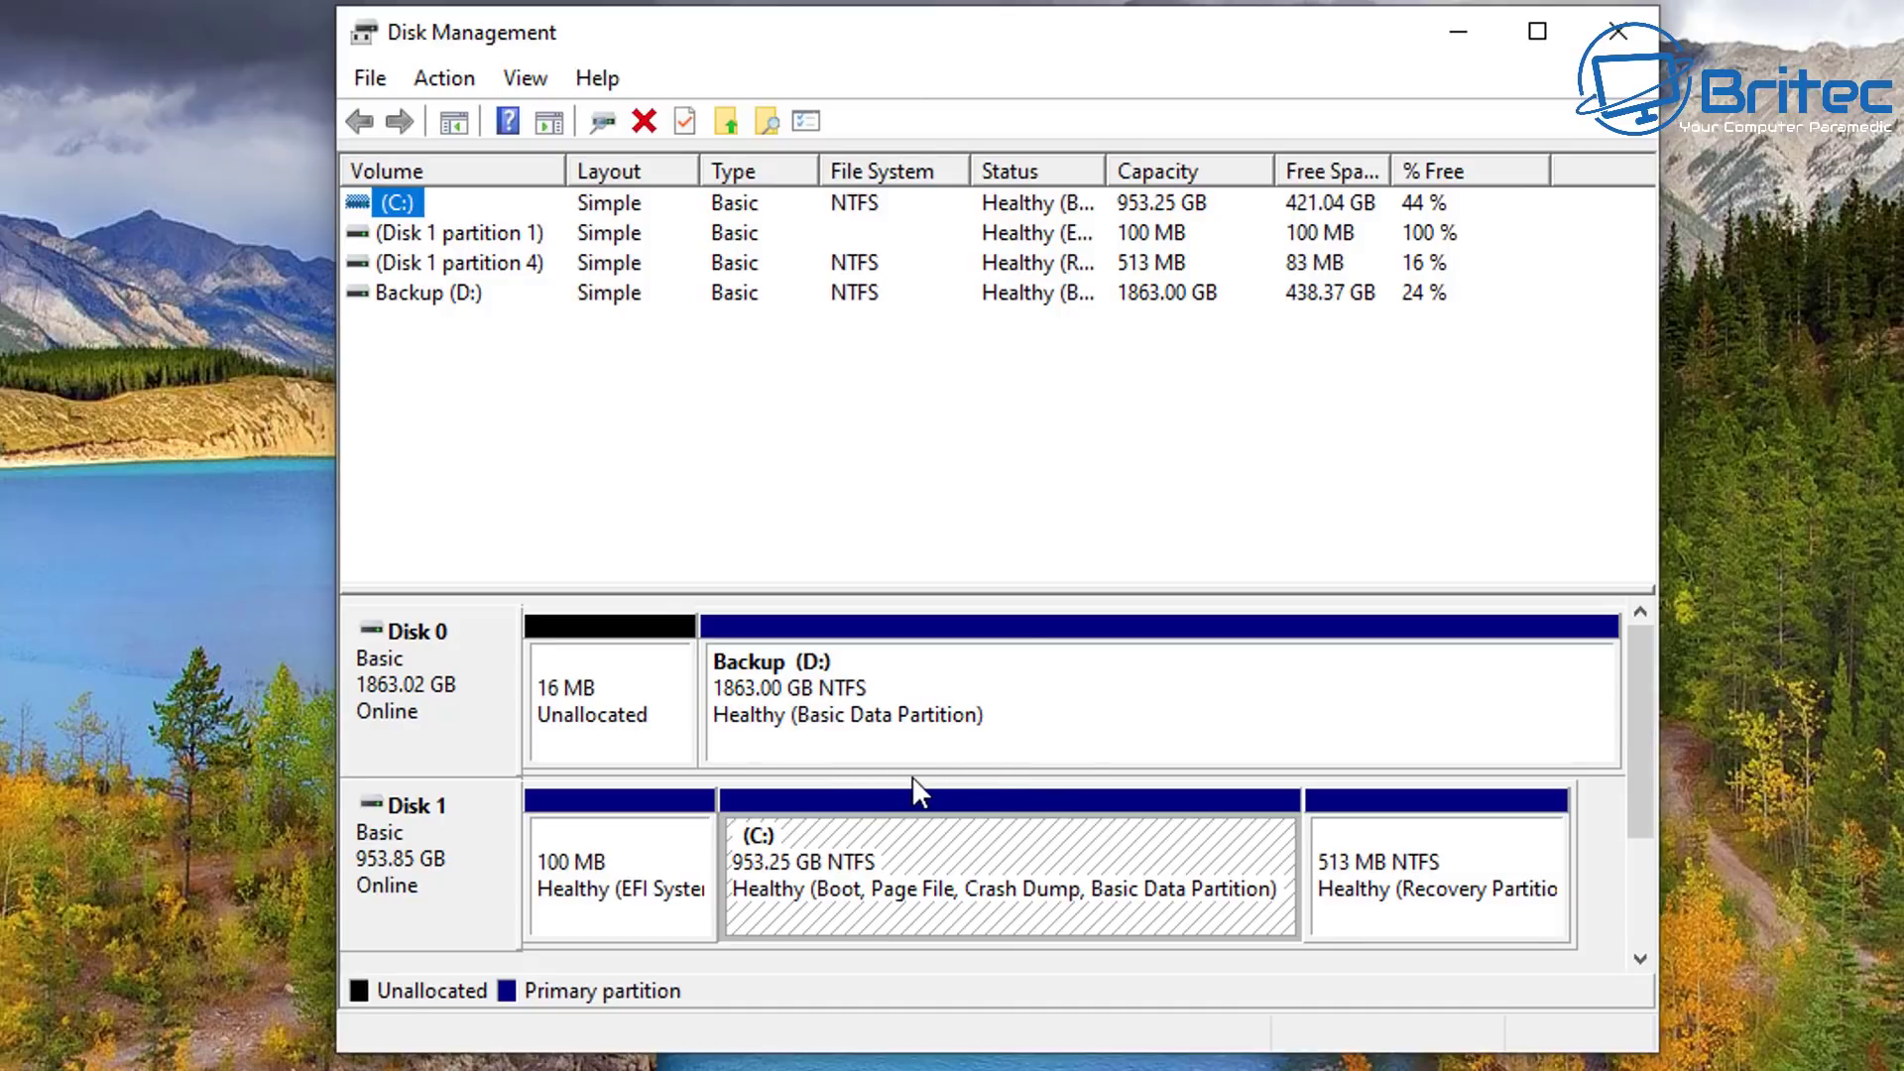
{"action": "left_click", "coordinate": [847, 860]}
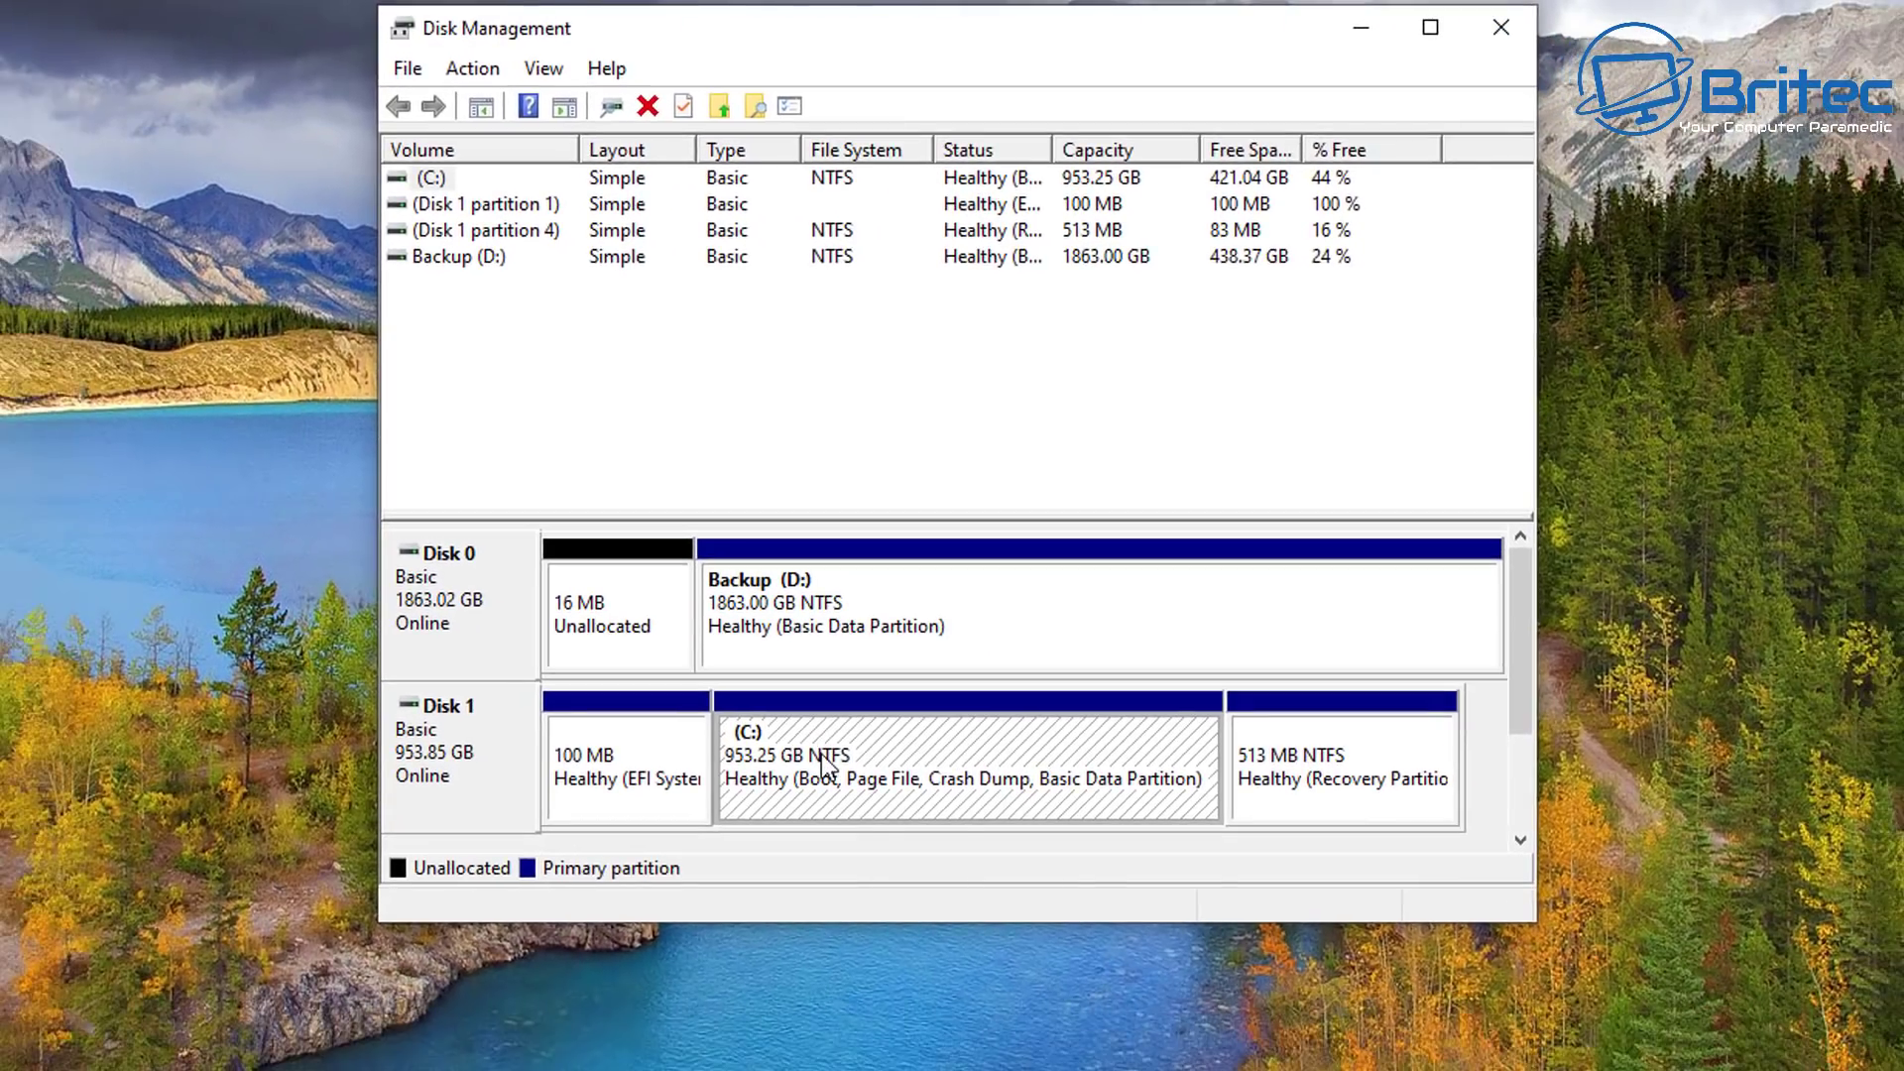
{"action": "right_click", "coordinate": [823, 766]}
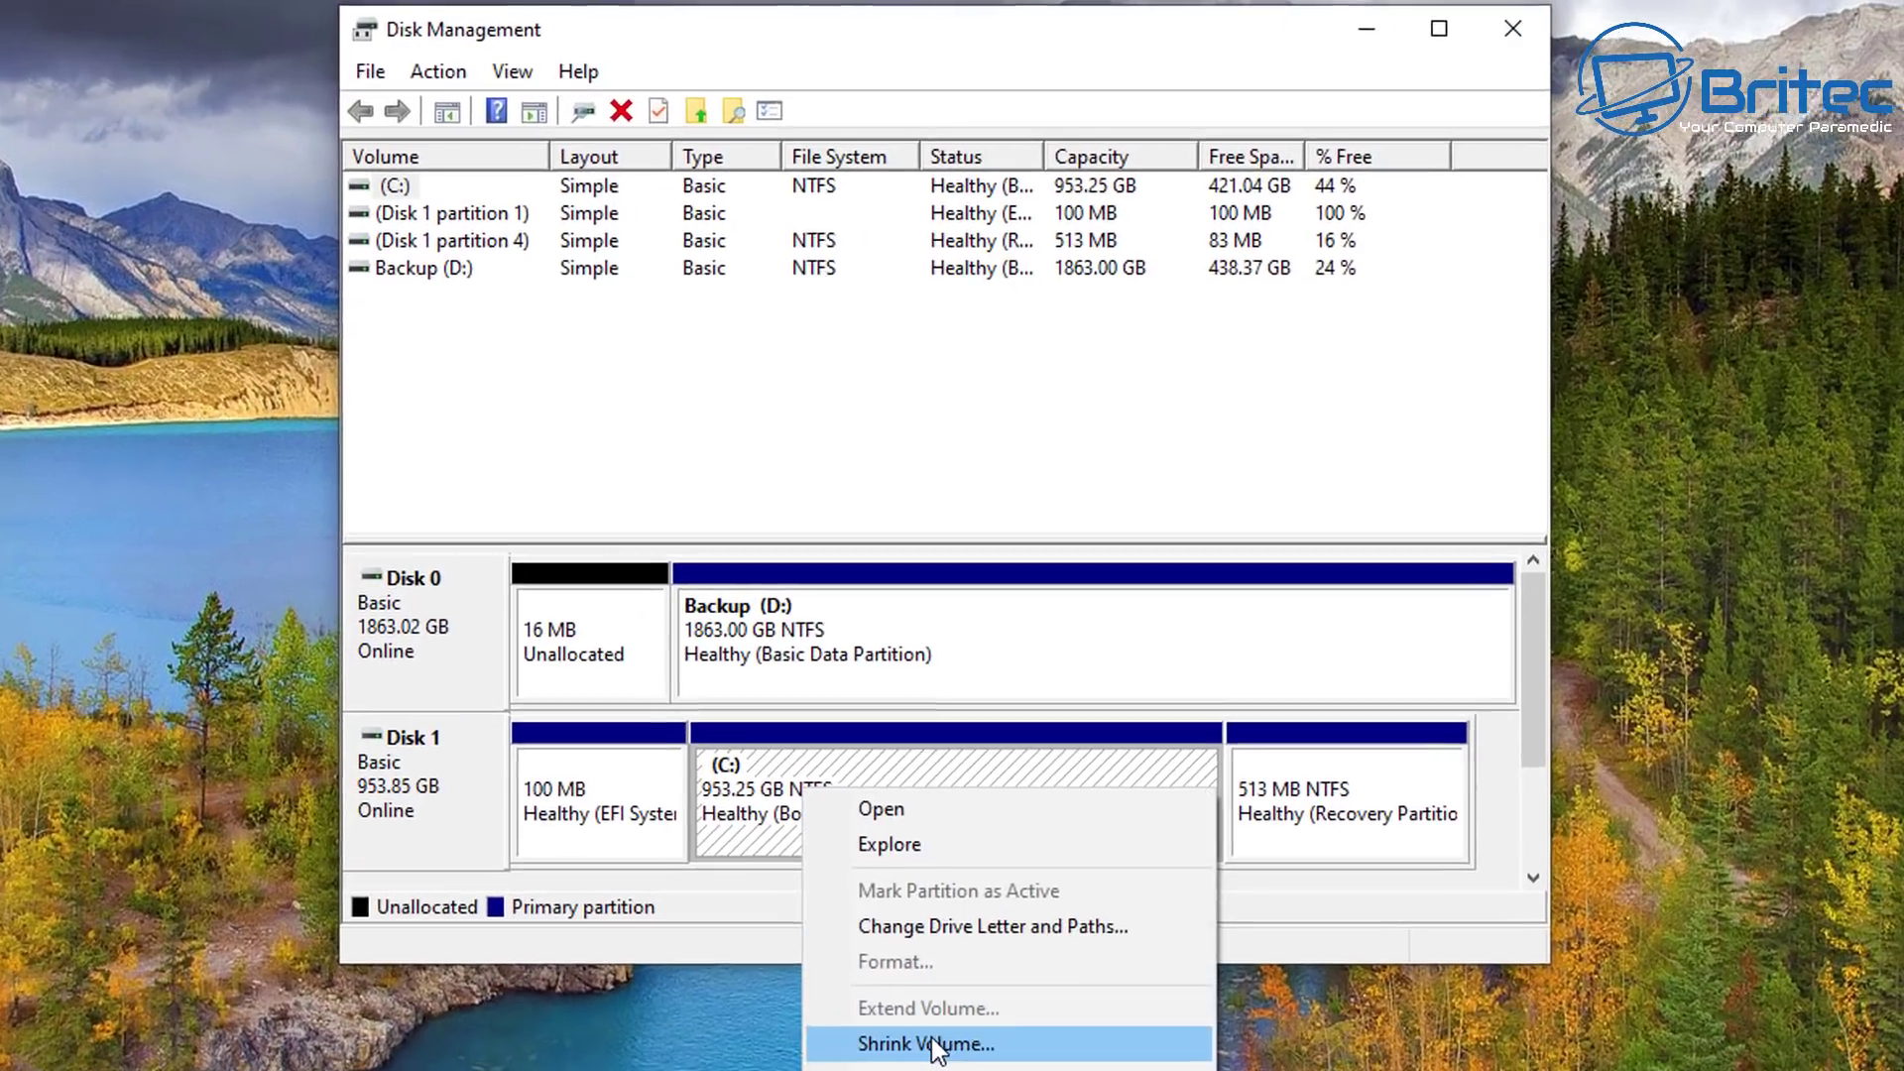
{"action": "left_click", "coordinate": [915, 998]}
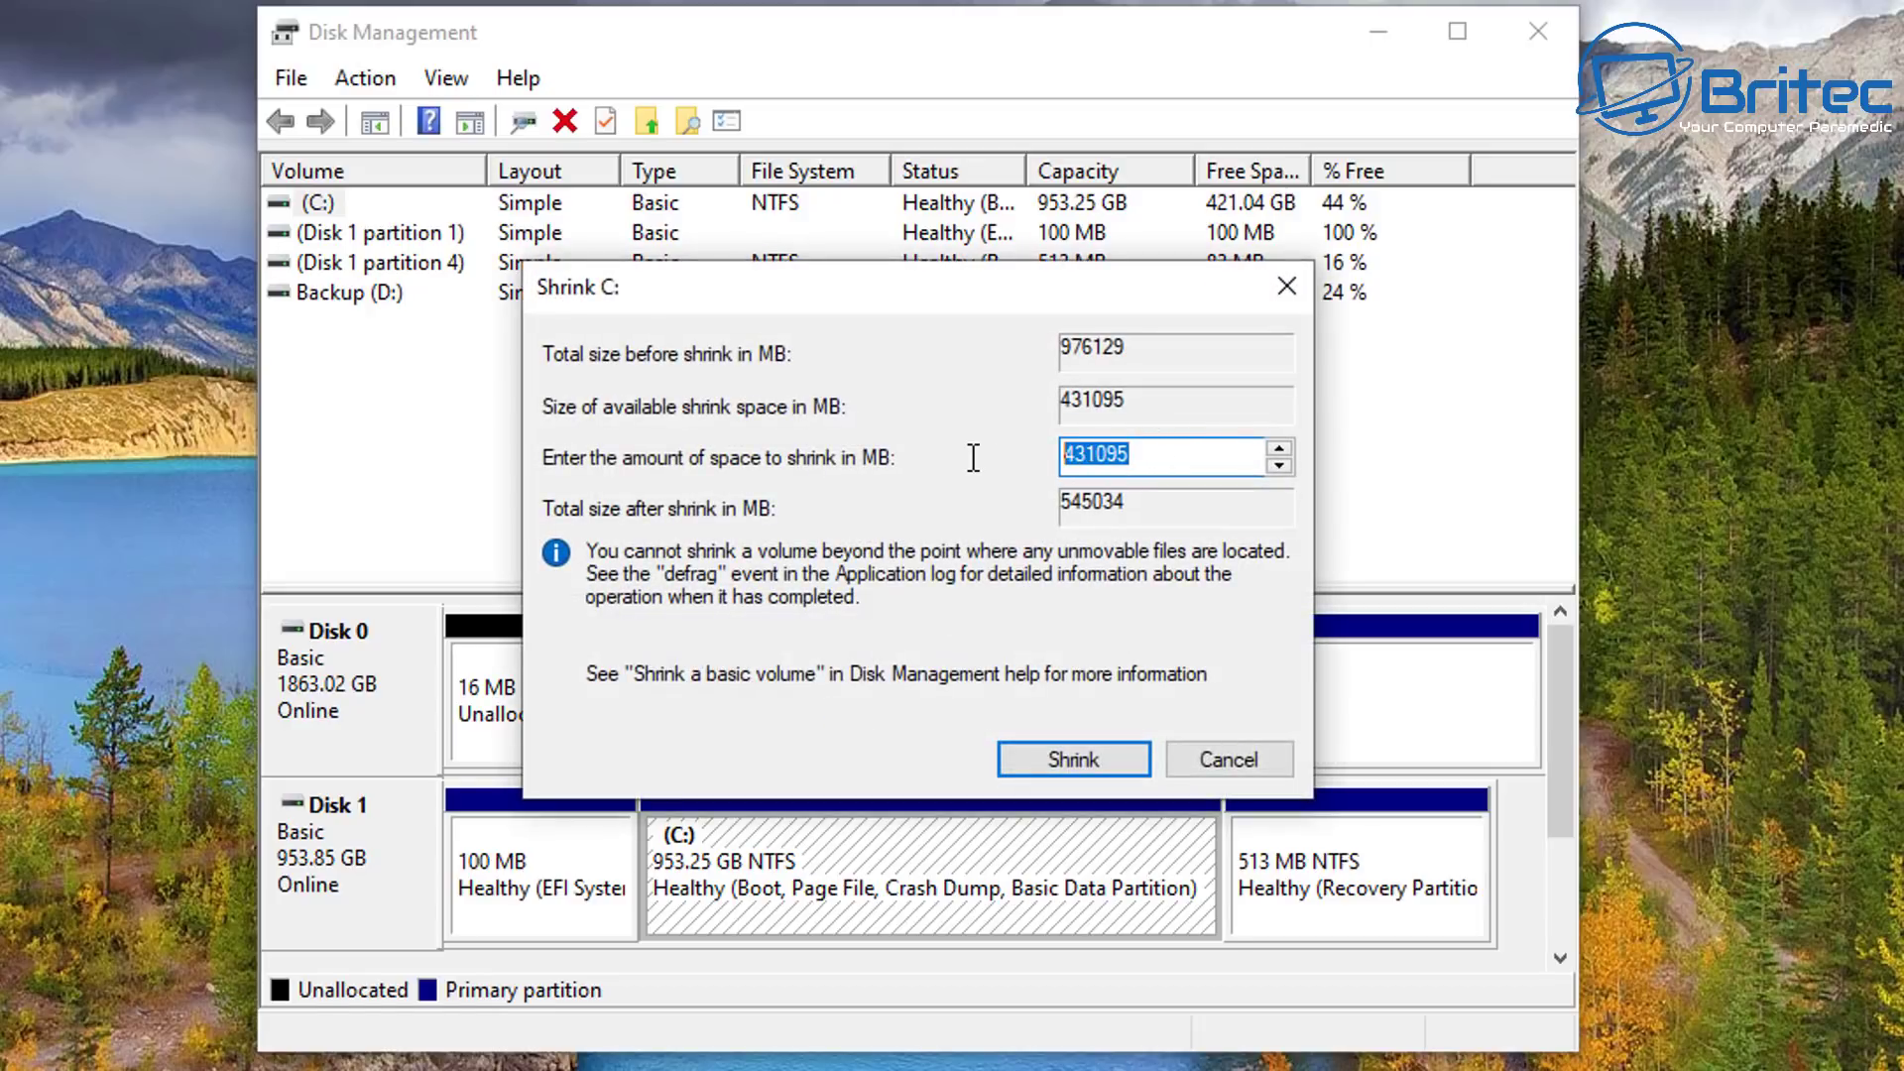
{"action": "type", "text": "40000"}
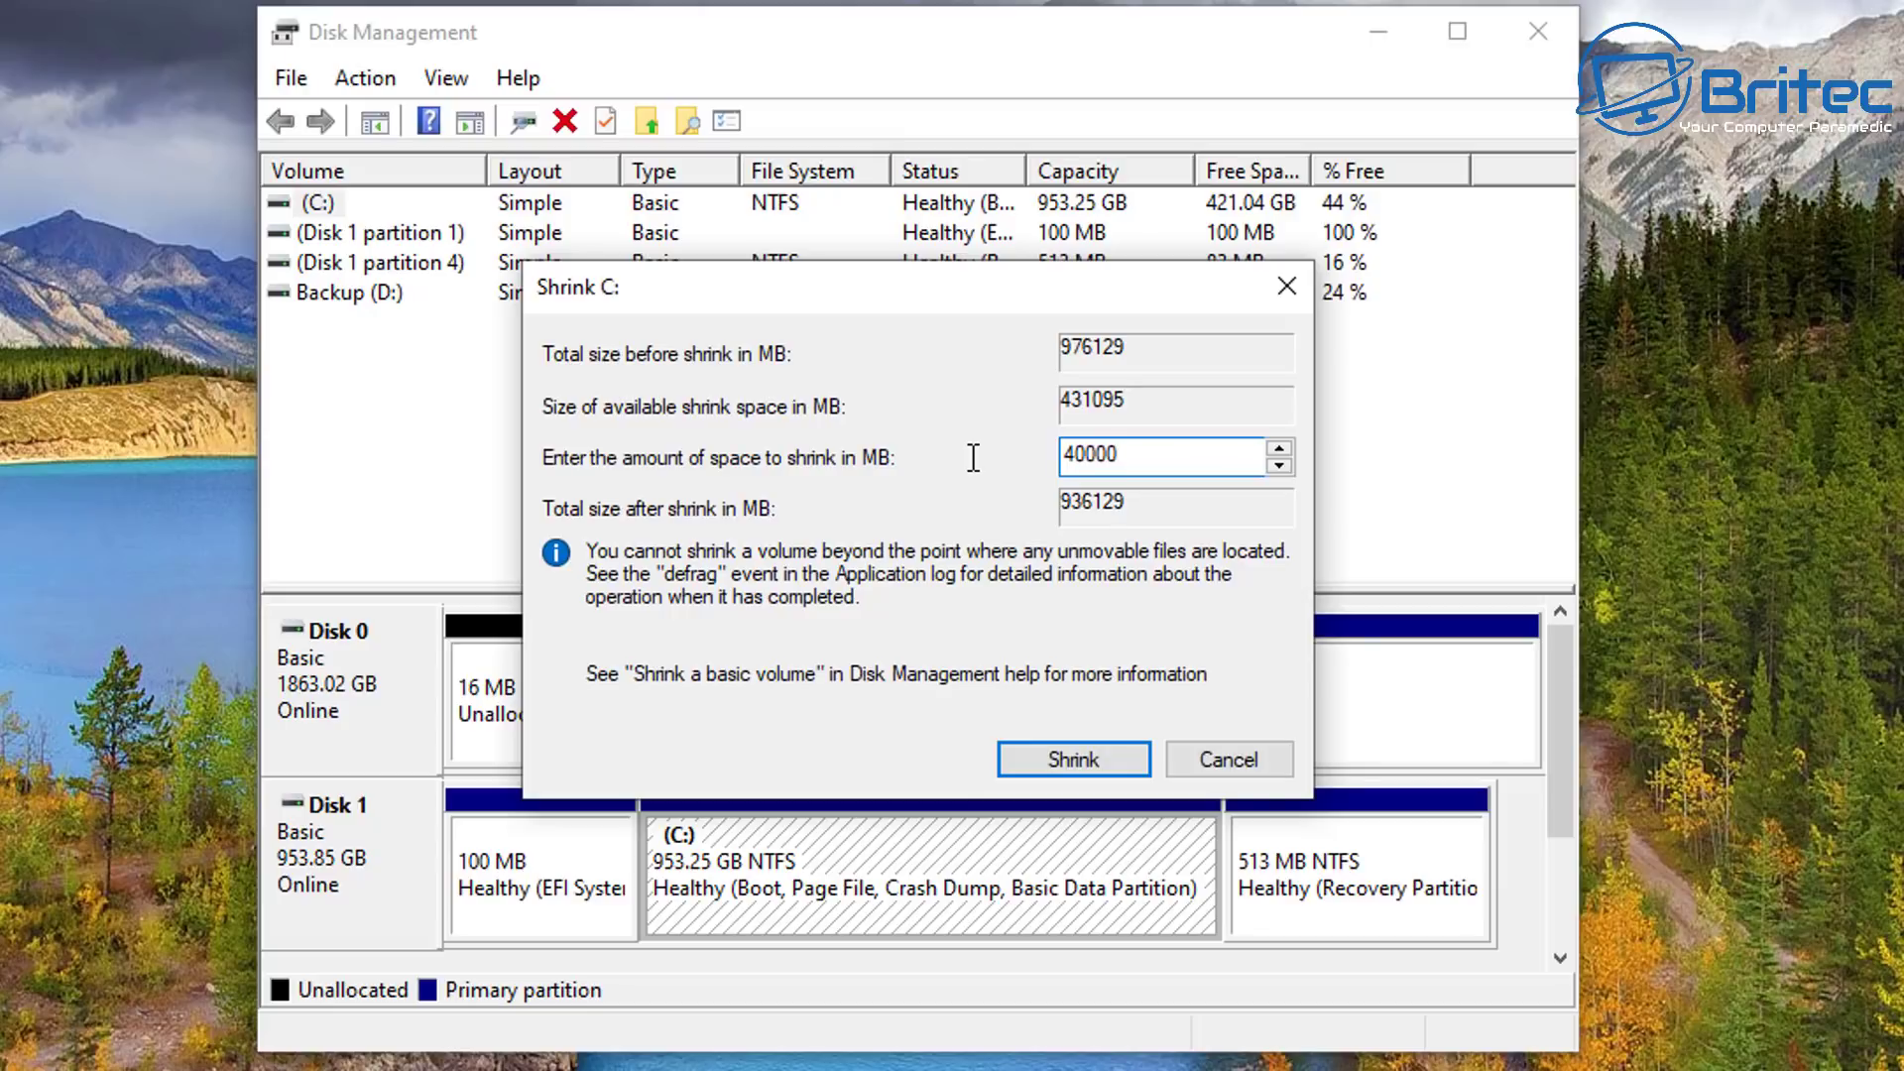
{"action": "left_click", "coordinate": [1107, 756]}
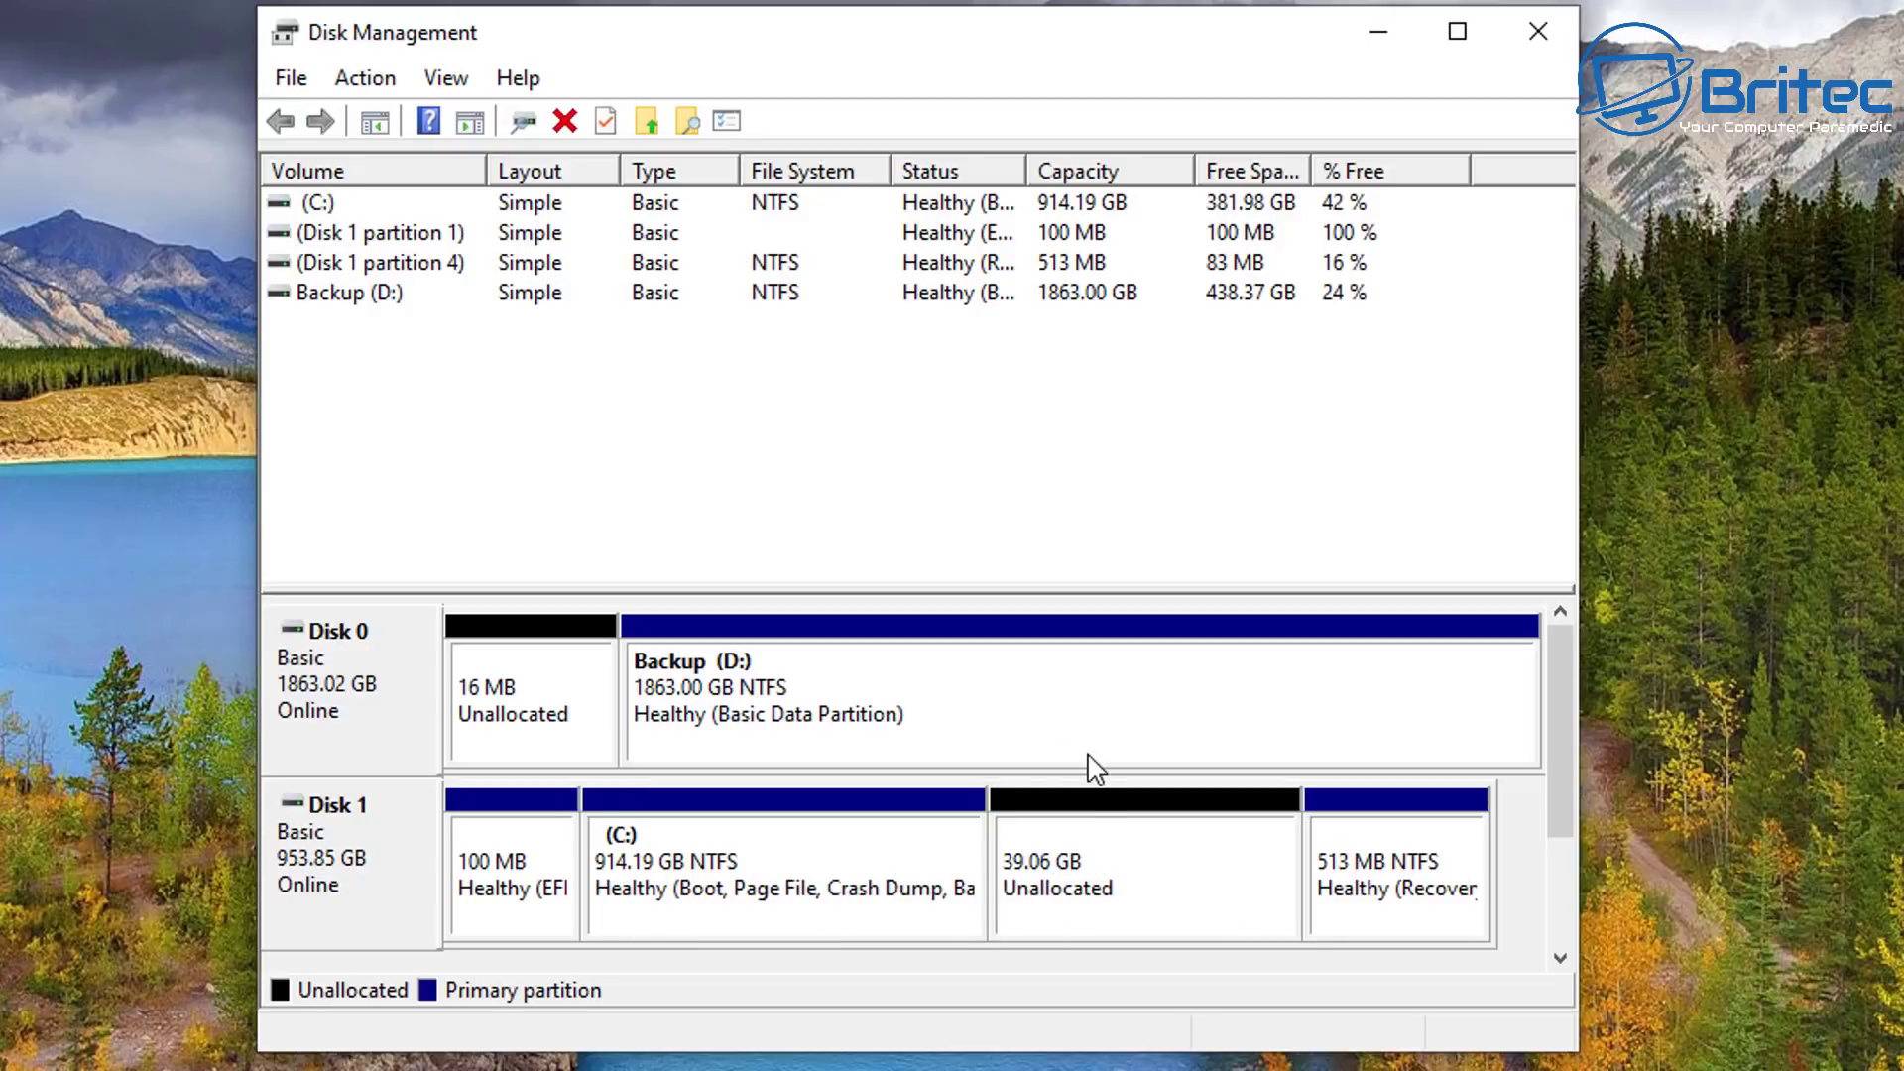
{"action": "left_click", "coordinate": [1057, 885]}
Format the unallocated space as a full-size NTFS simple volume, letter E, labelled PXE Server
{"action": "right_click", "coordinate": [1087, 905]}
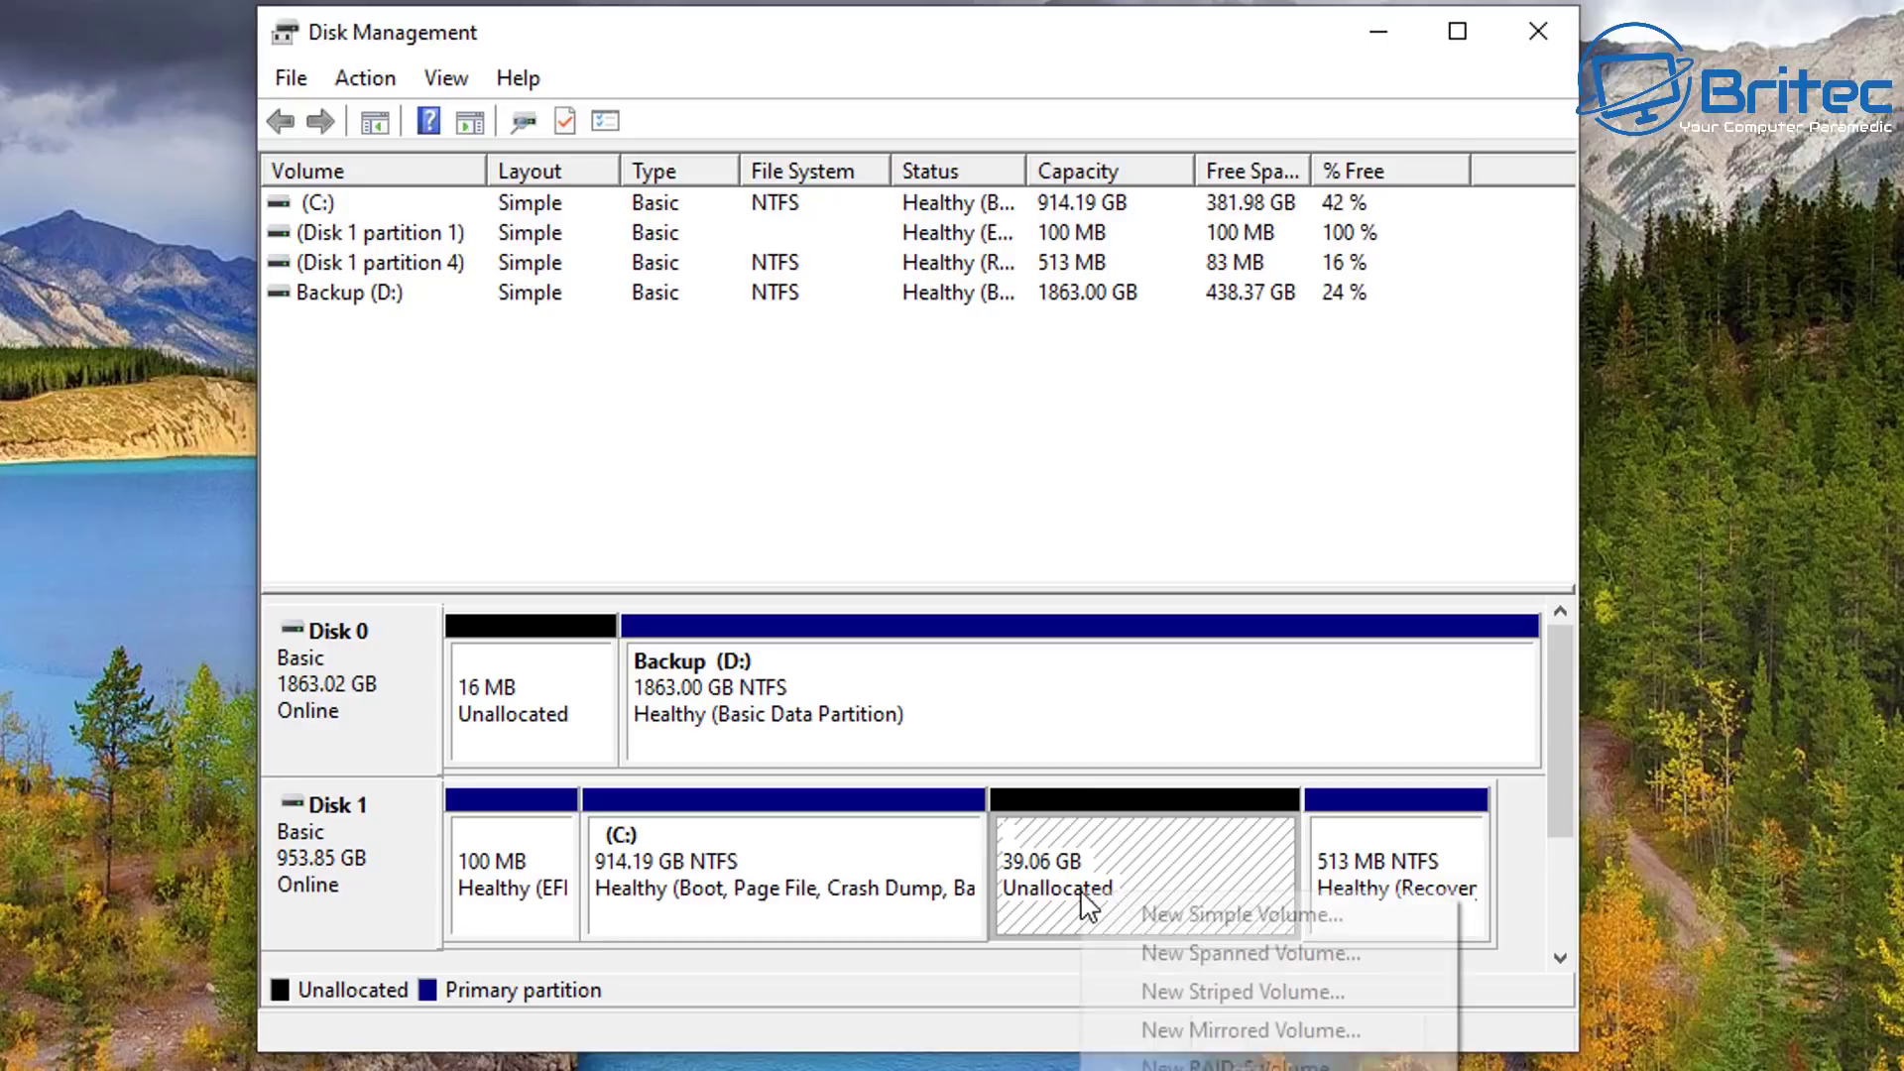
{"action": "left_click", "coordinate": [1176, 907]}
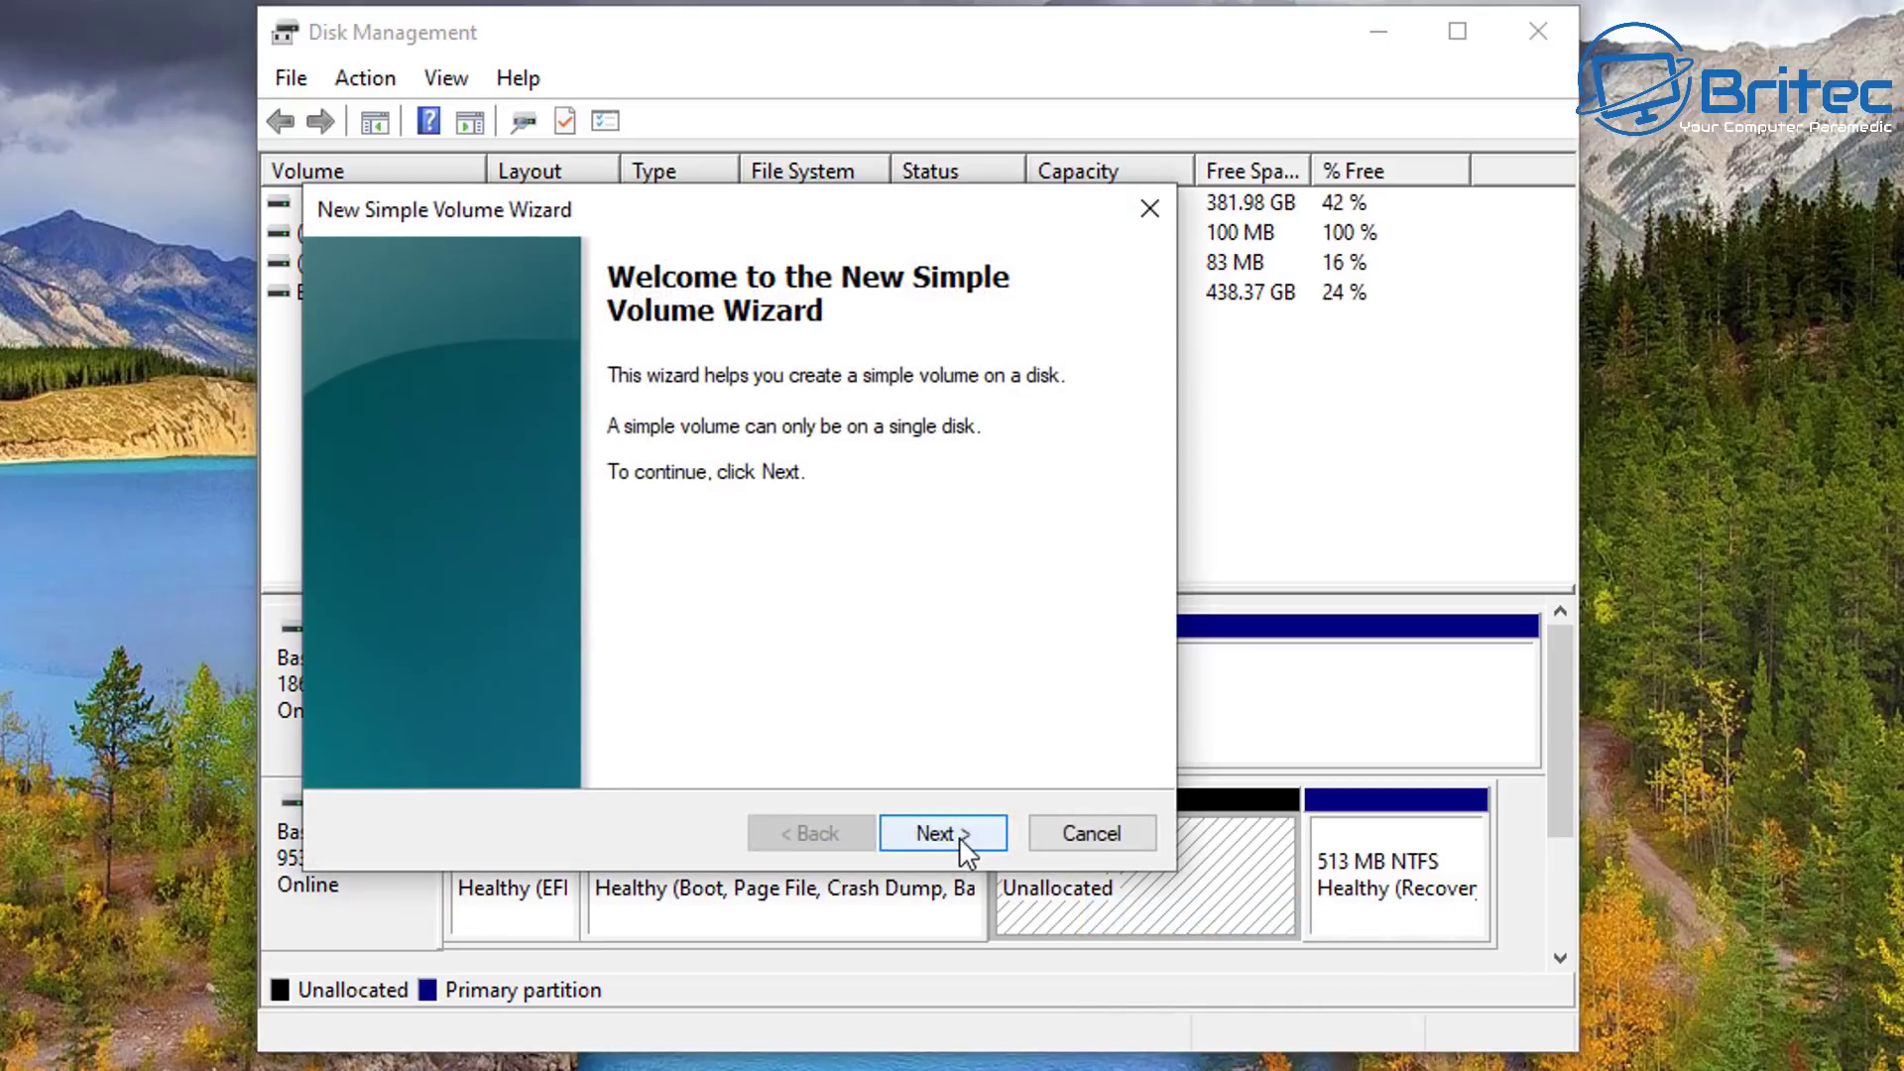
{"action": "left_click", "coordinate": [955, 843]}
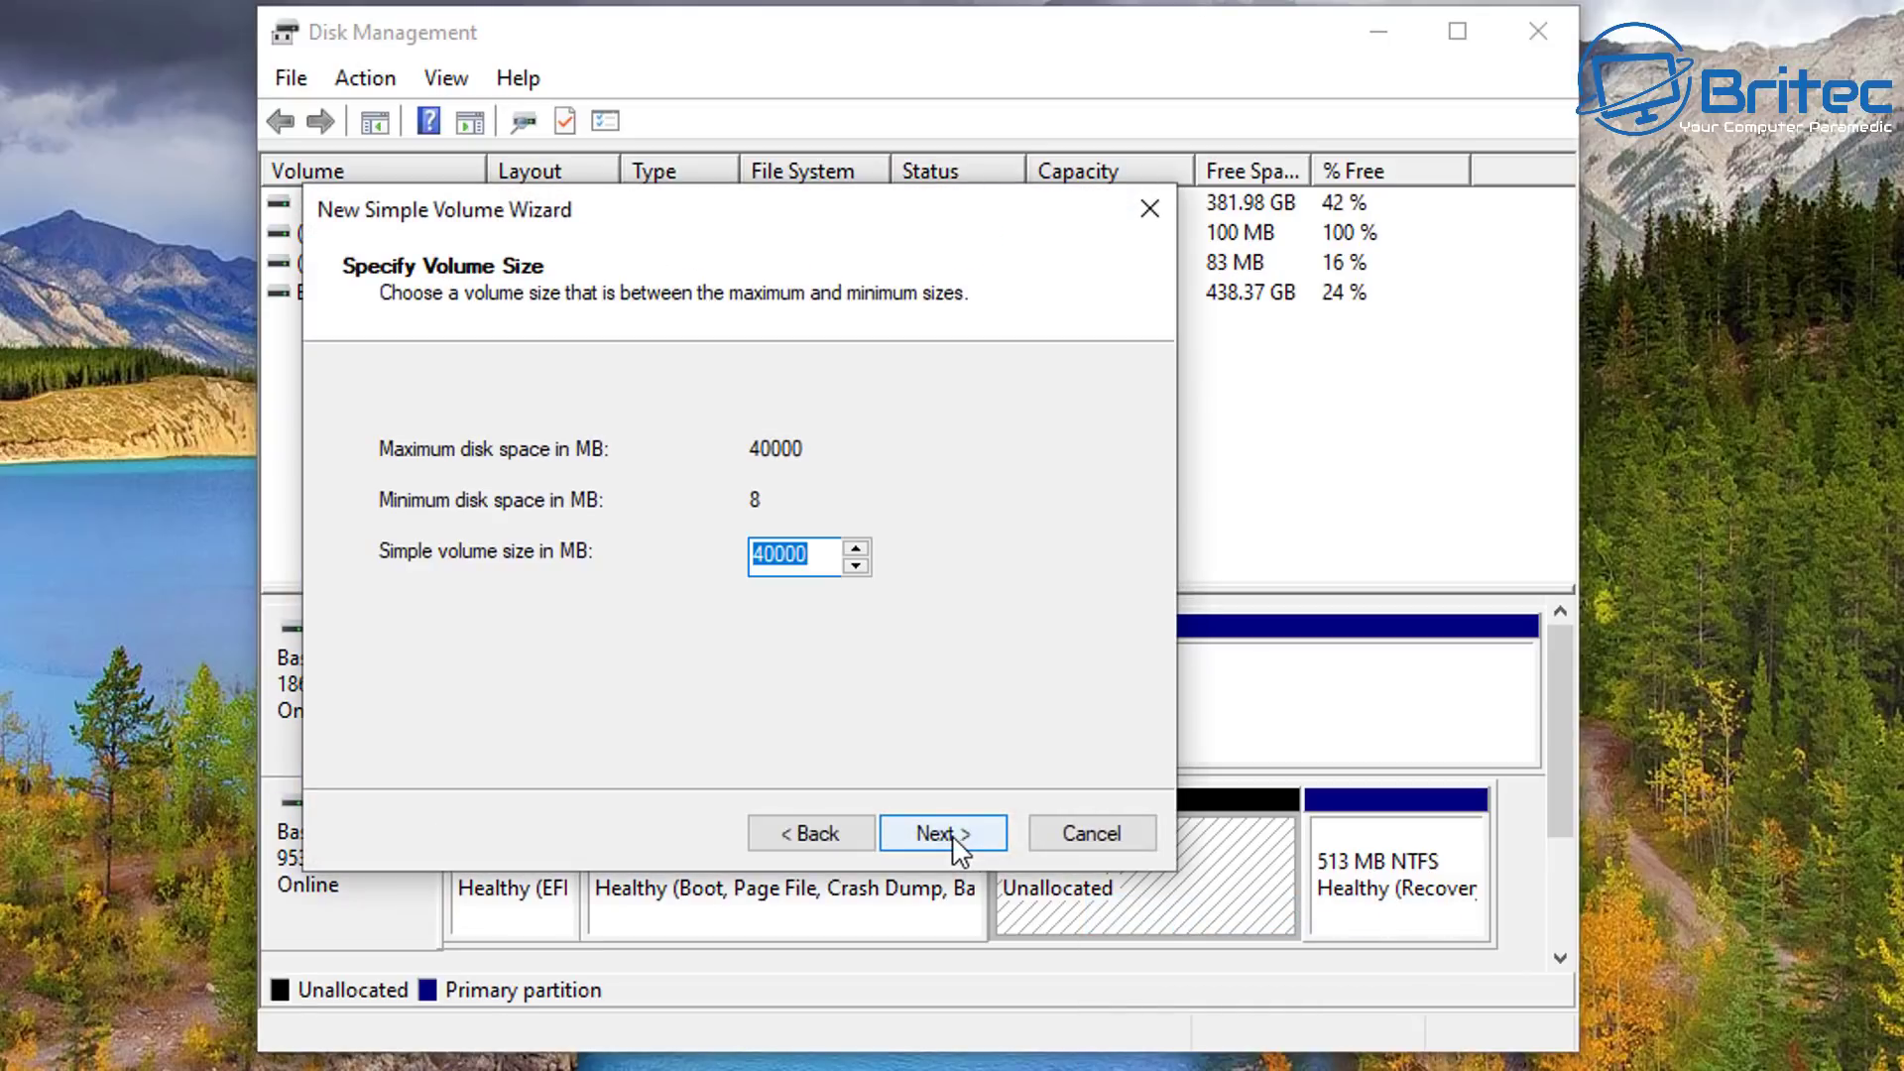
{"action": "left_click", "coordinate": [955, 843]}
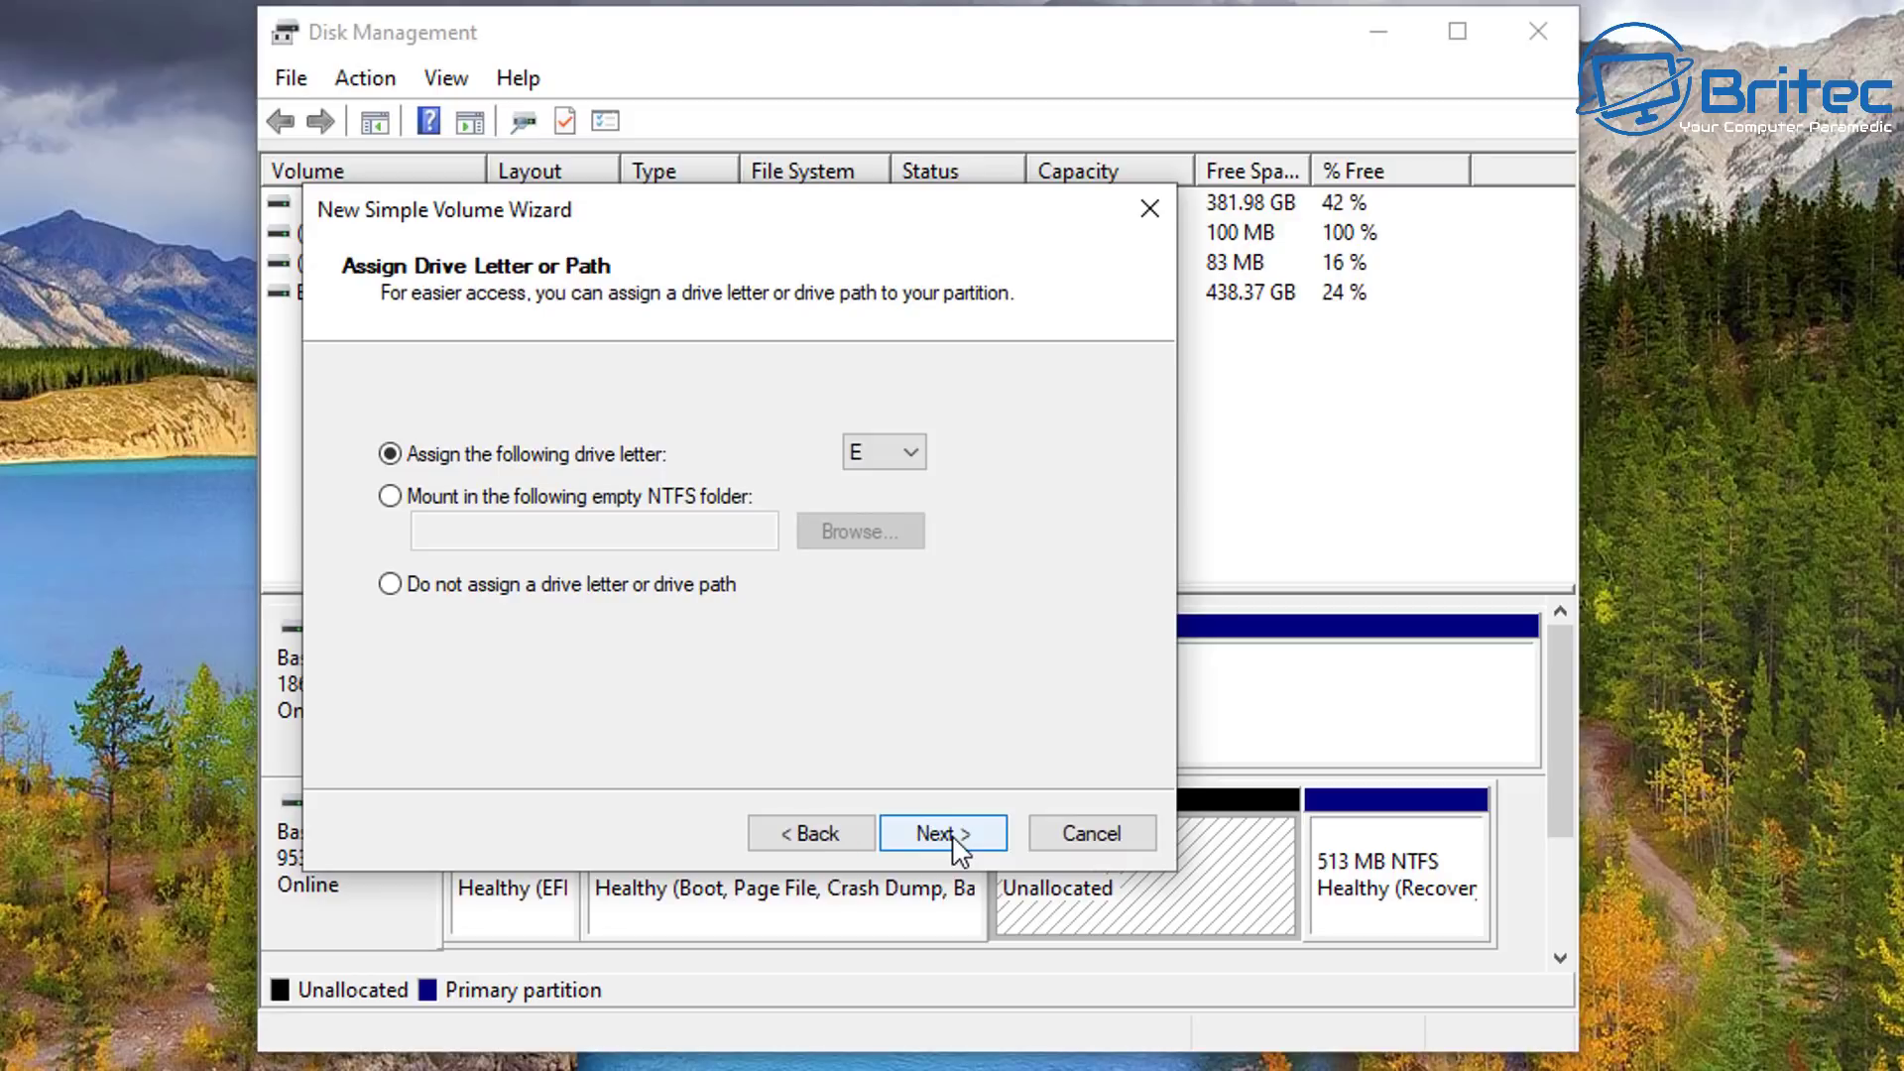
{"action": "left_click", "coordinate": [955, 842]}
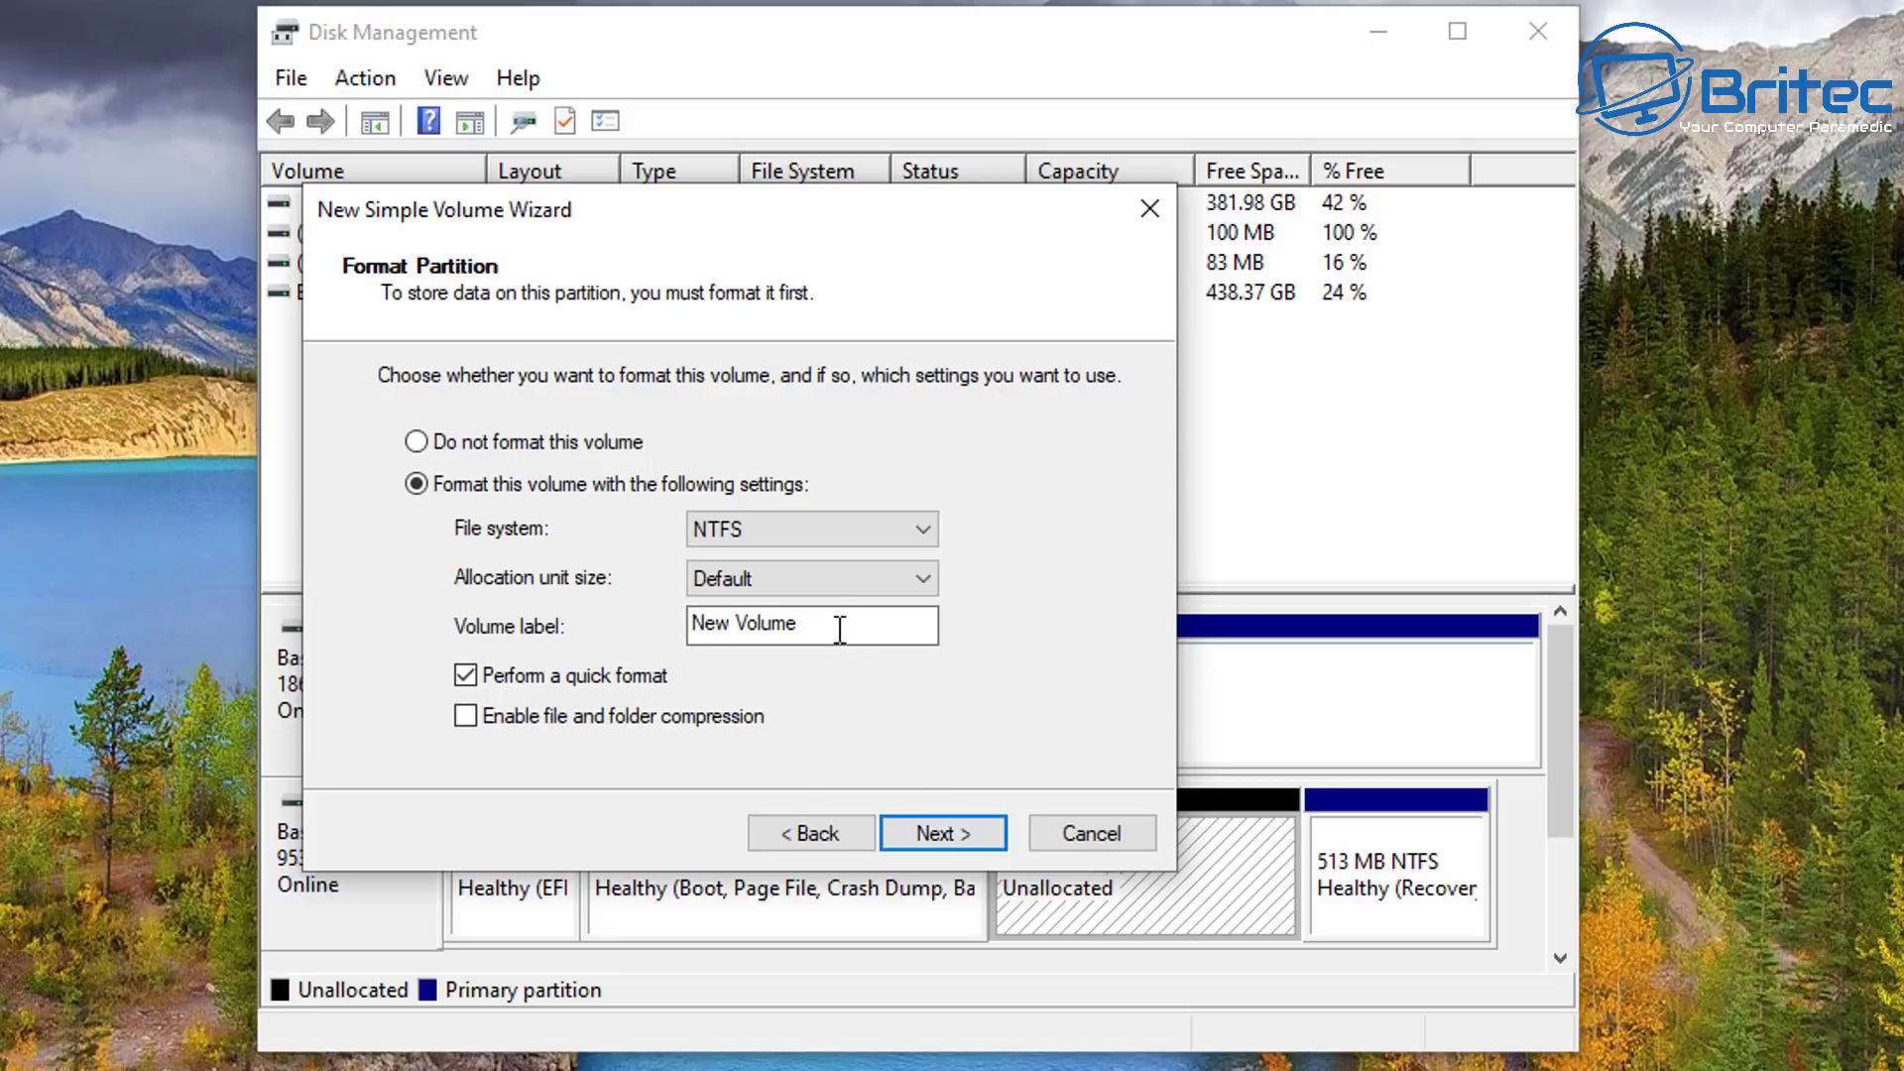
{"action": "left_click_drag", "start_coordinate": [837, 629], "coordinate": [578, 642]}
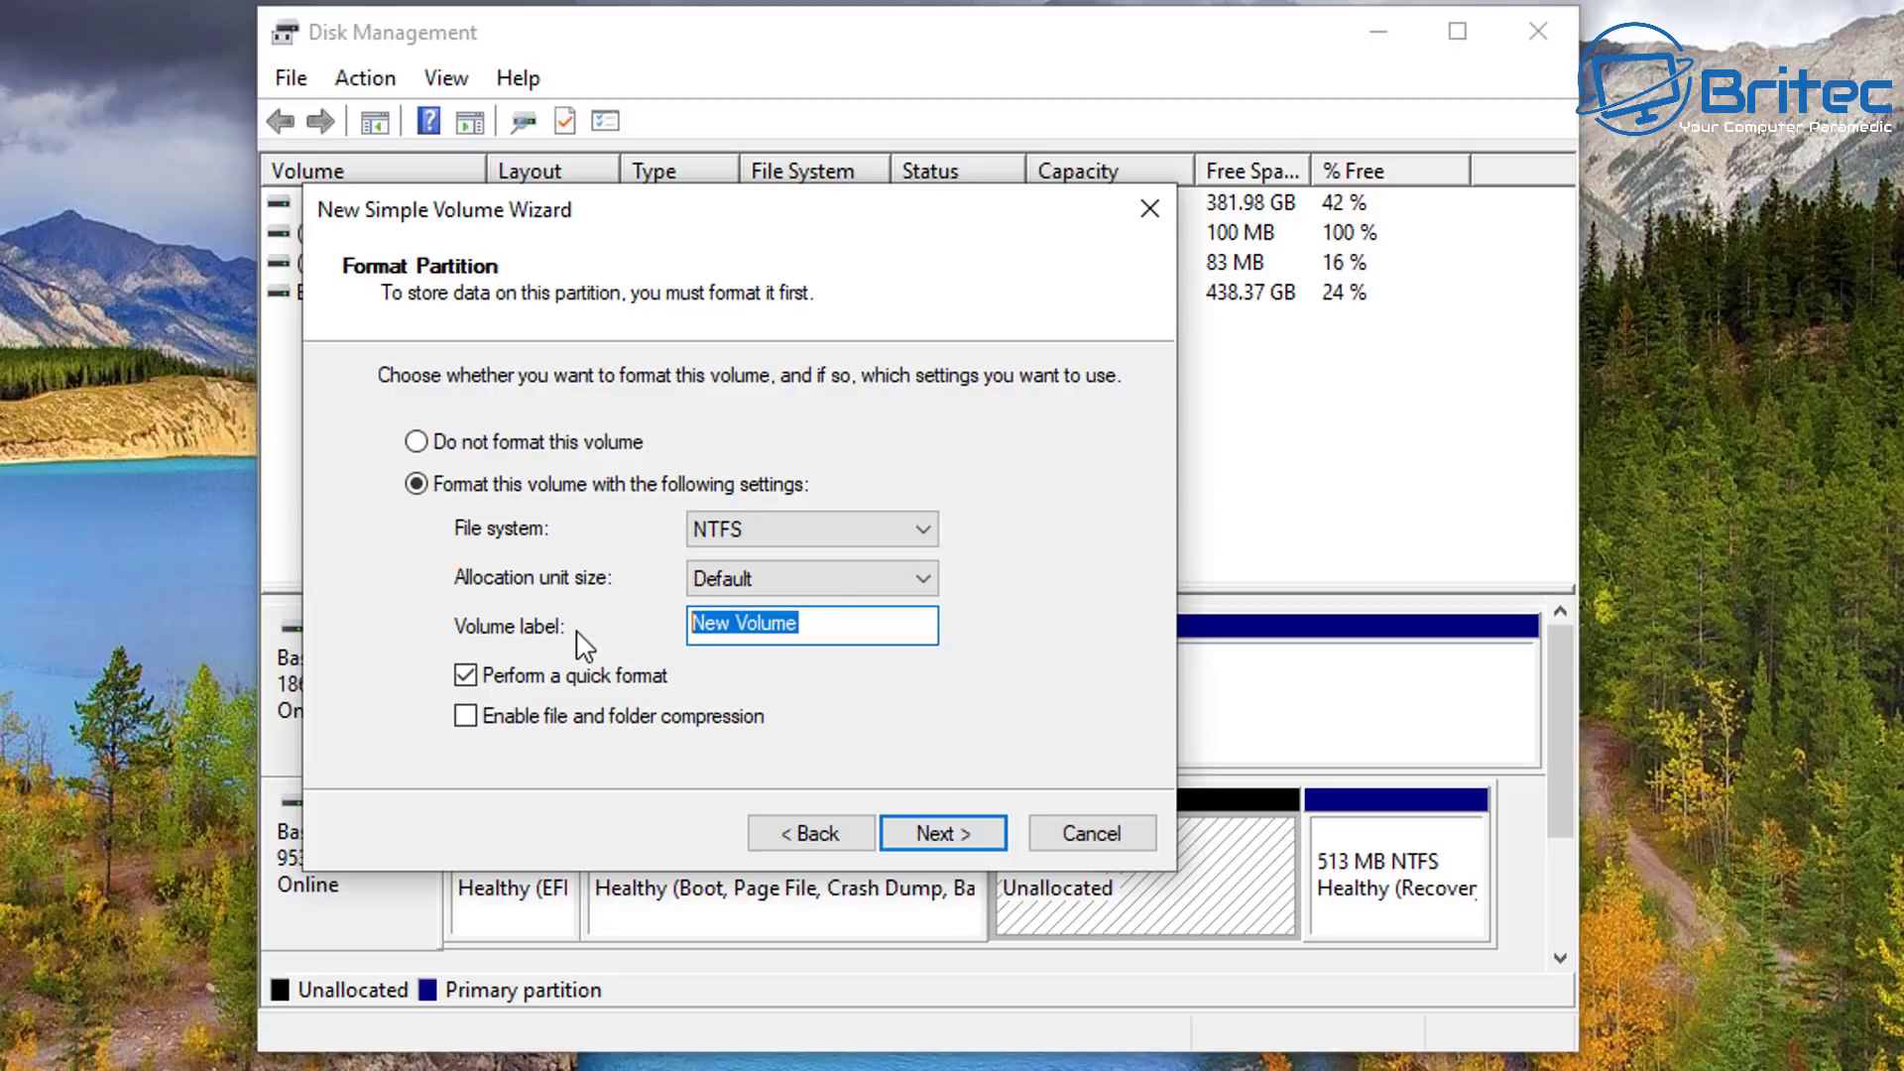
{"action": "type", "text": "PXE Server"}
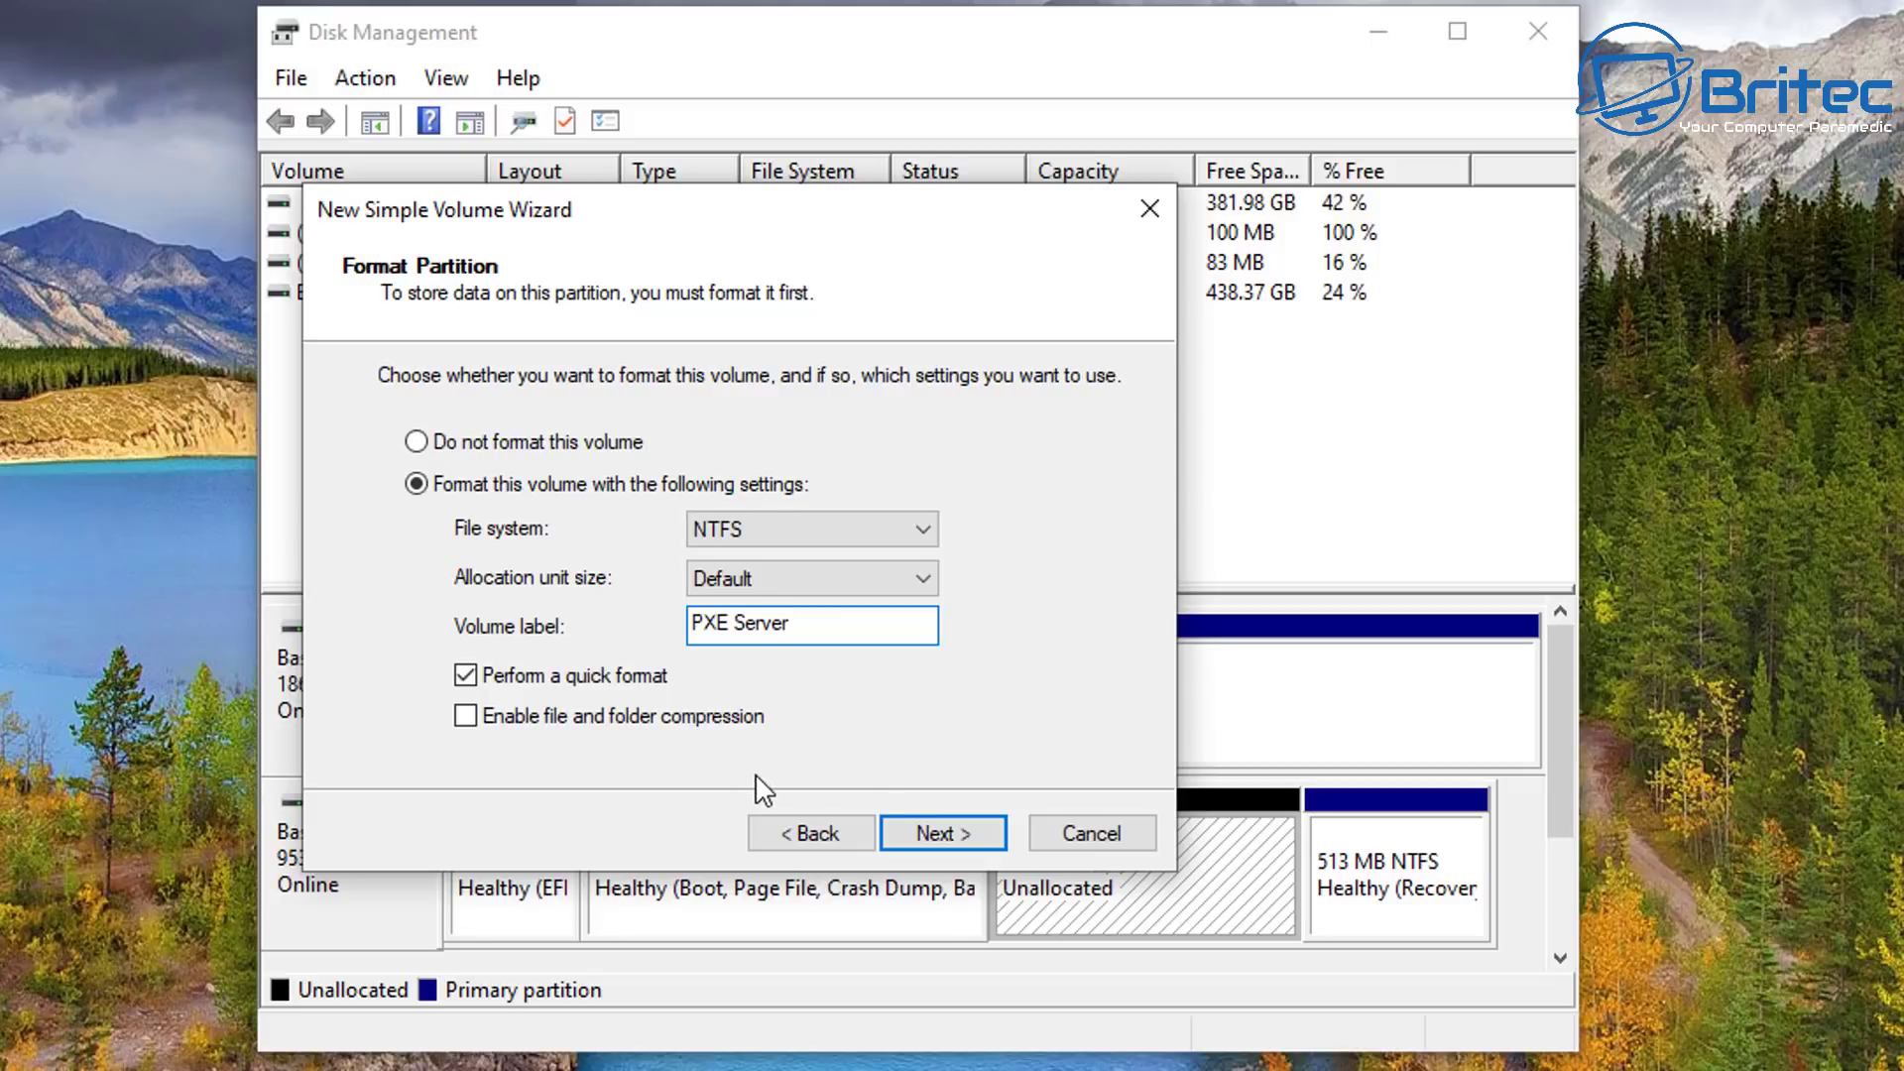
{"action": "left_click", "coordinate": [943, 833]}
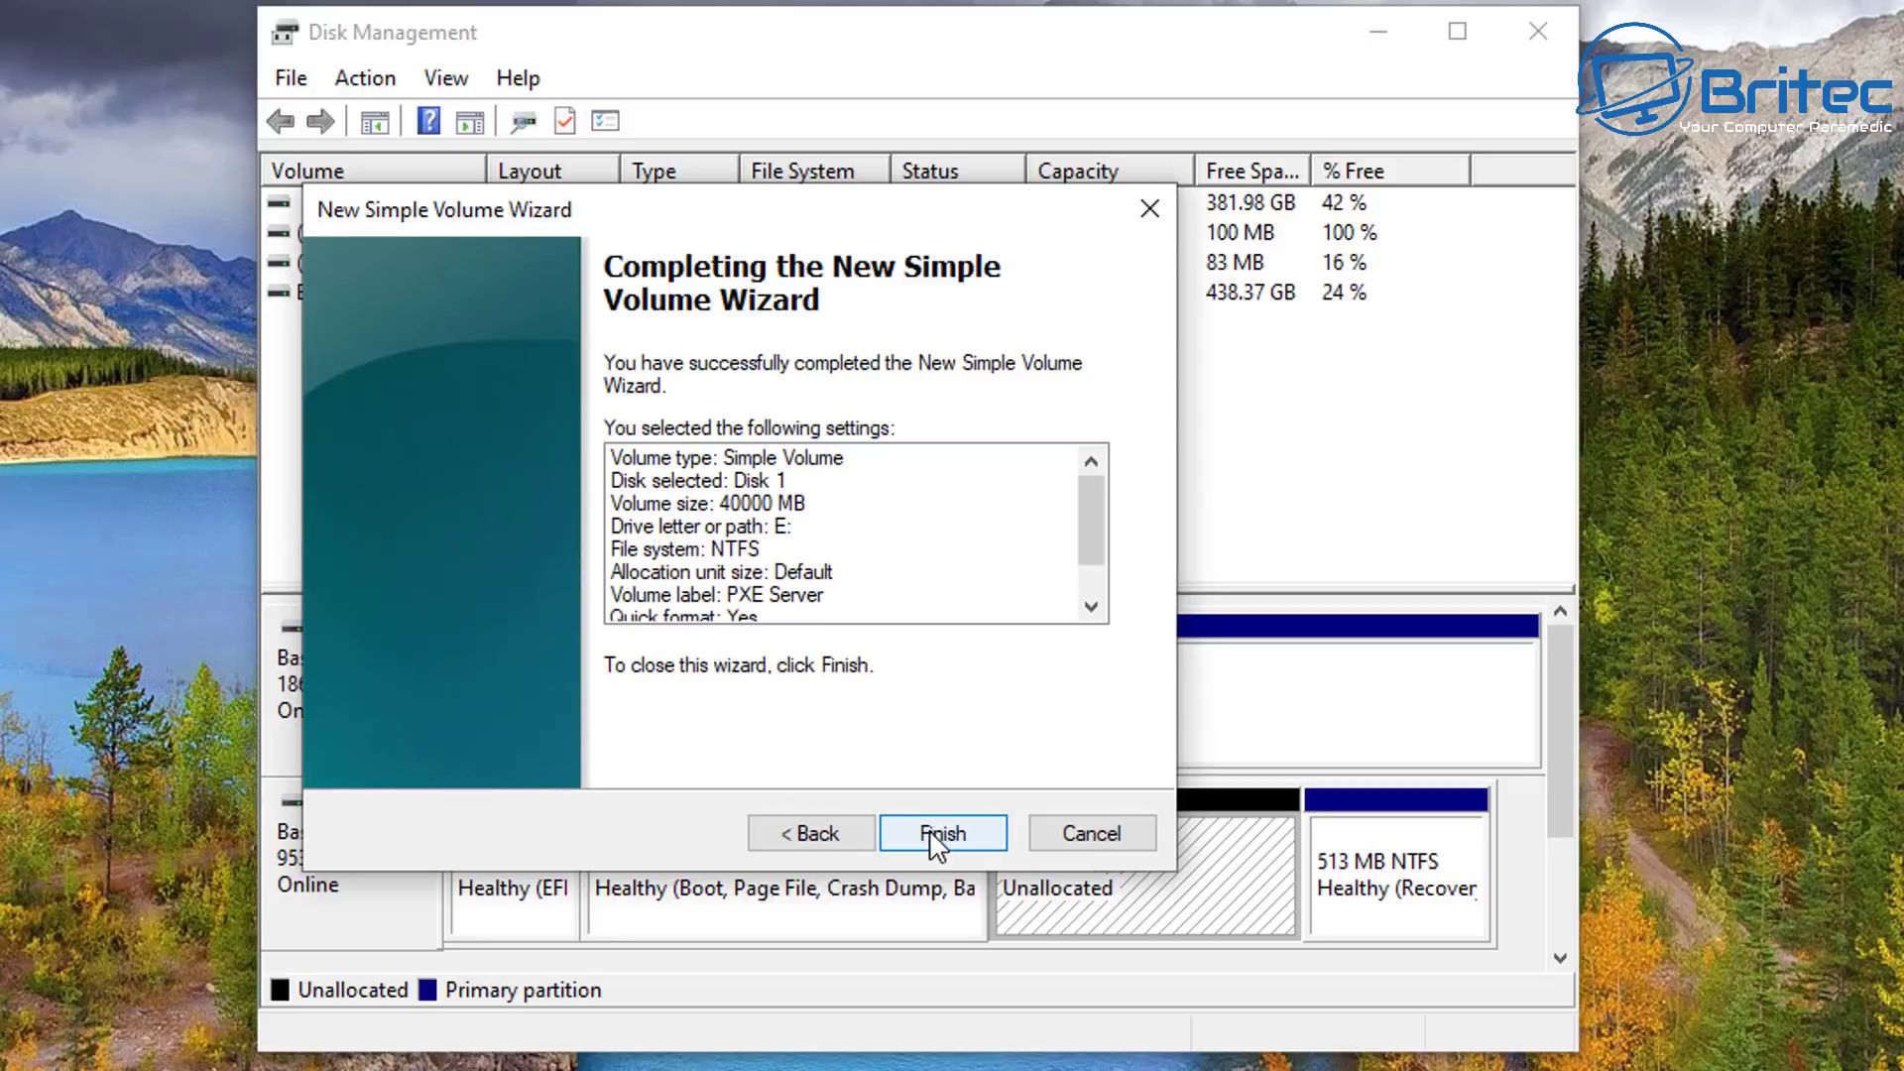
{"action": "left_click", "coordinate": [942, 833]}
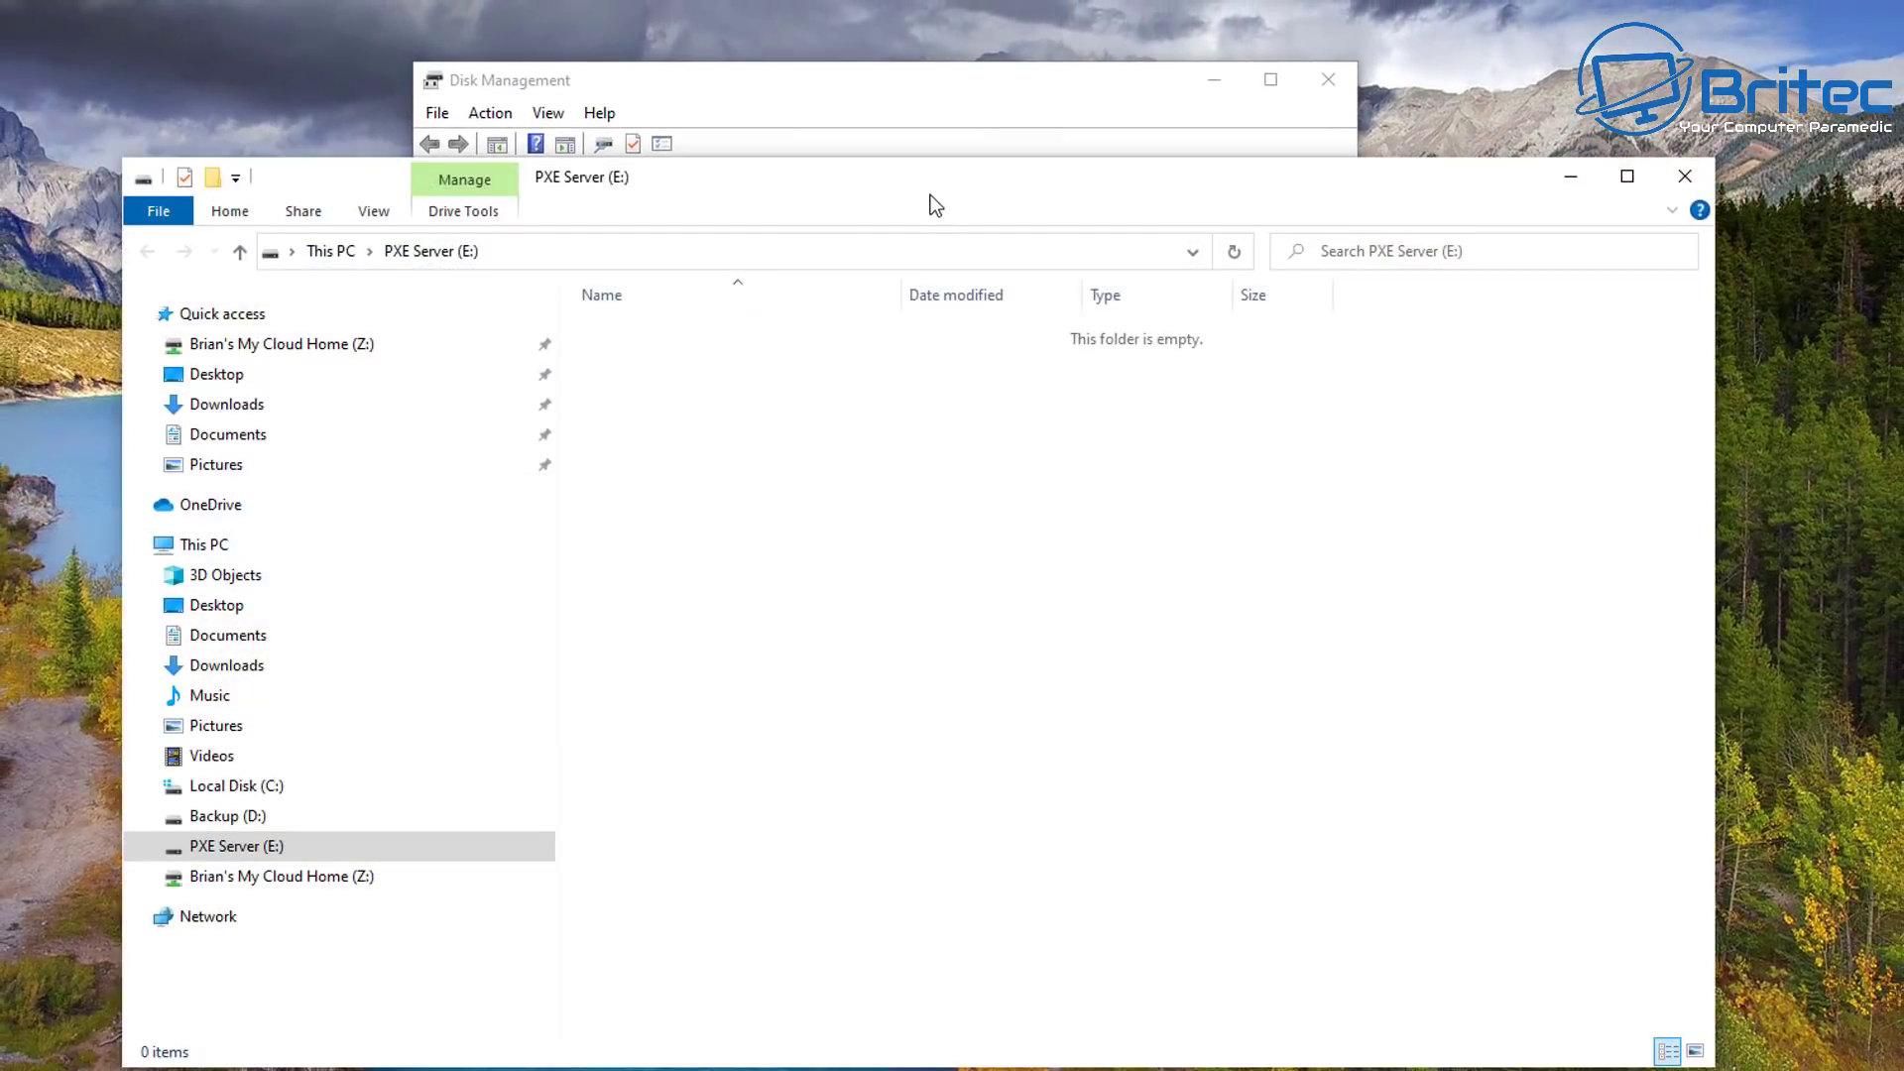
{"action": "left_click_drag", "start_coordinate": [932, 204], "coordinate": [897, 102]}
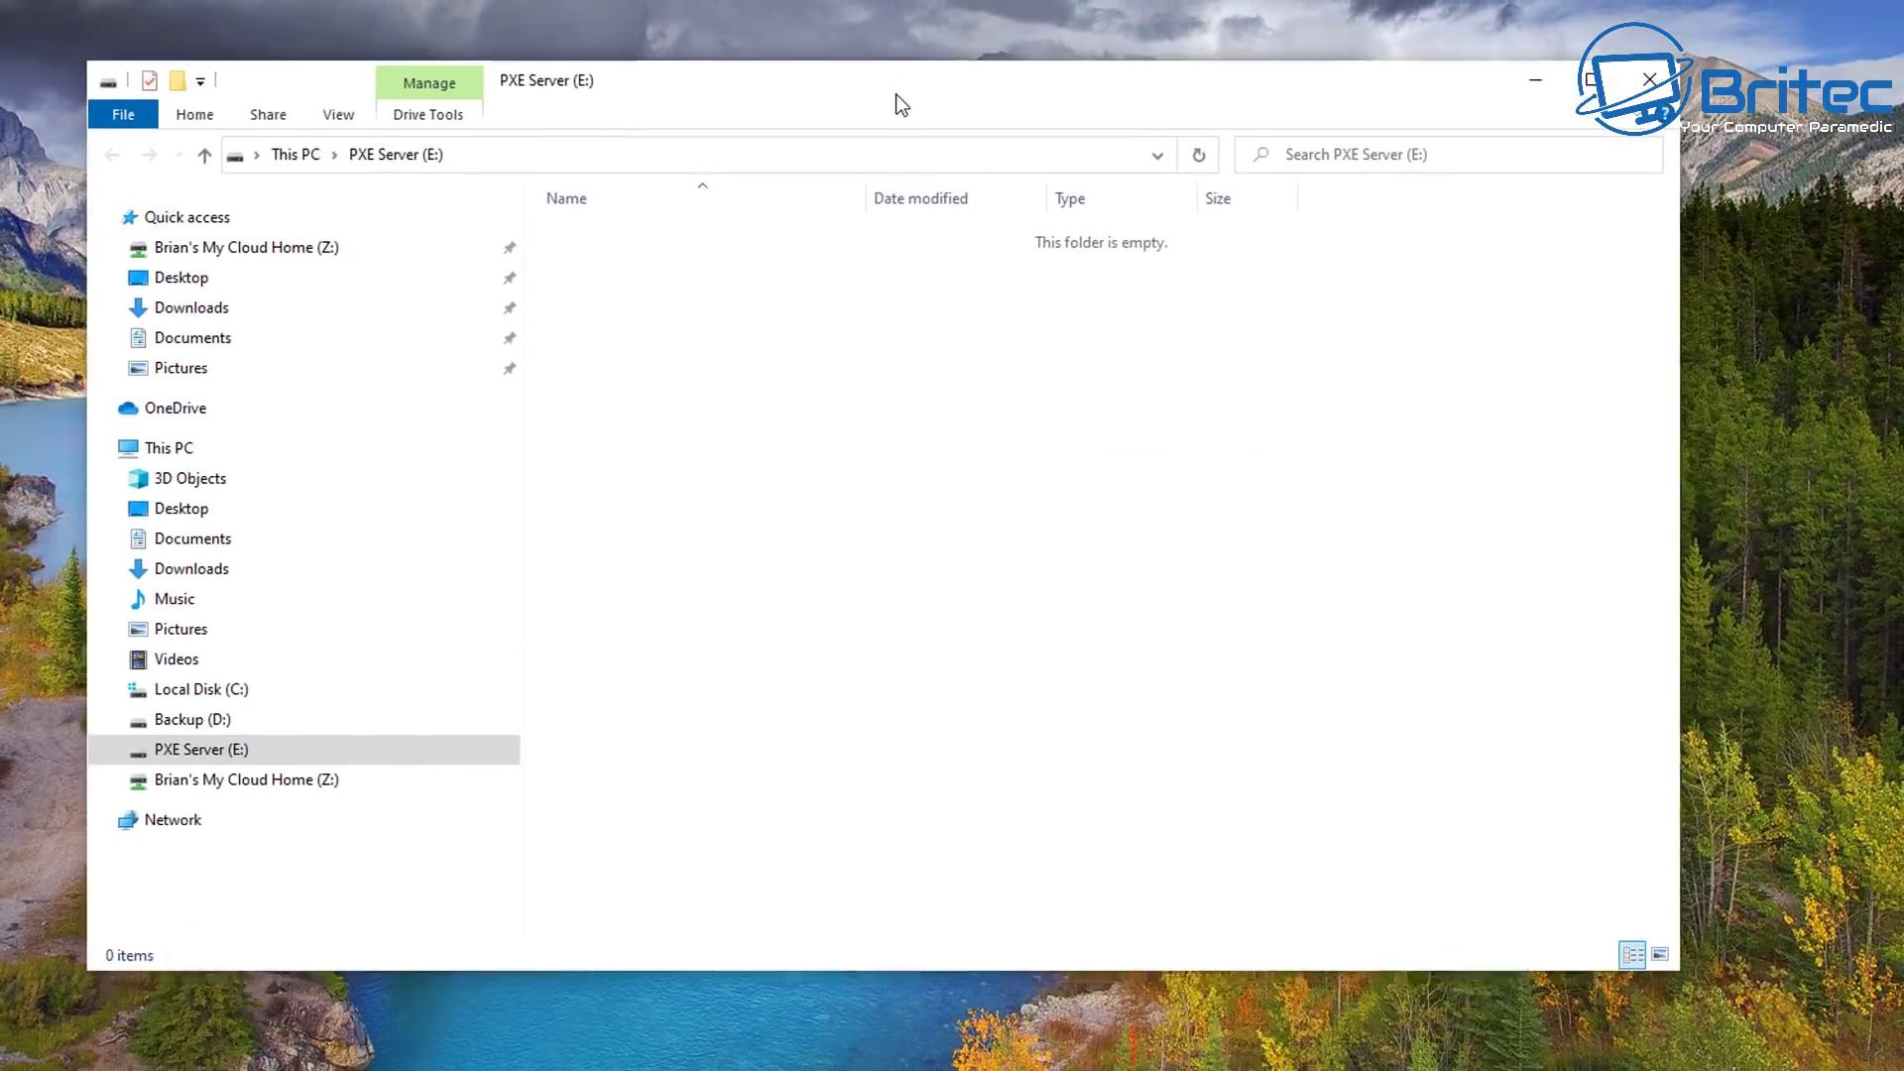
Close Disk Management and open the properties of the PXE Server (E:) drive
{"action": "left_click", "coordinate": [1649, 80]}
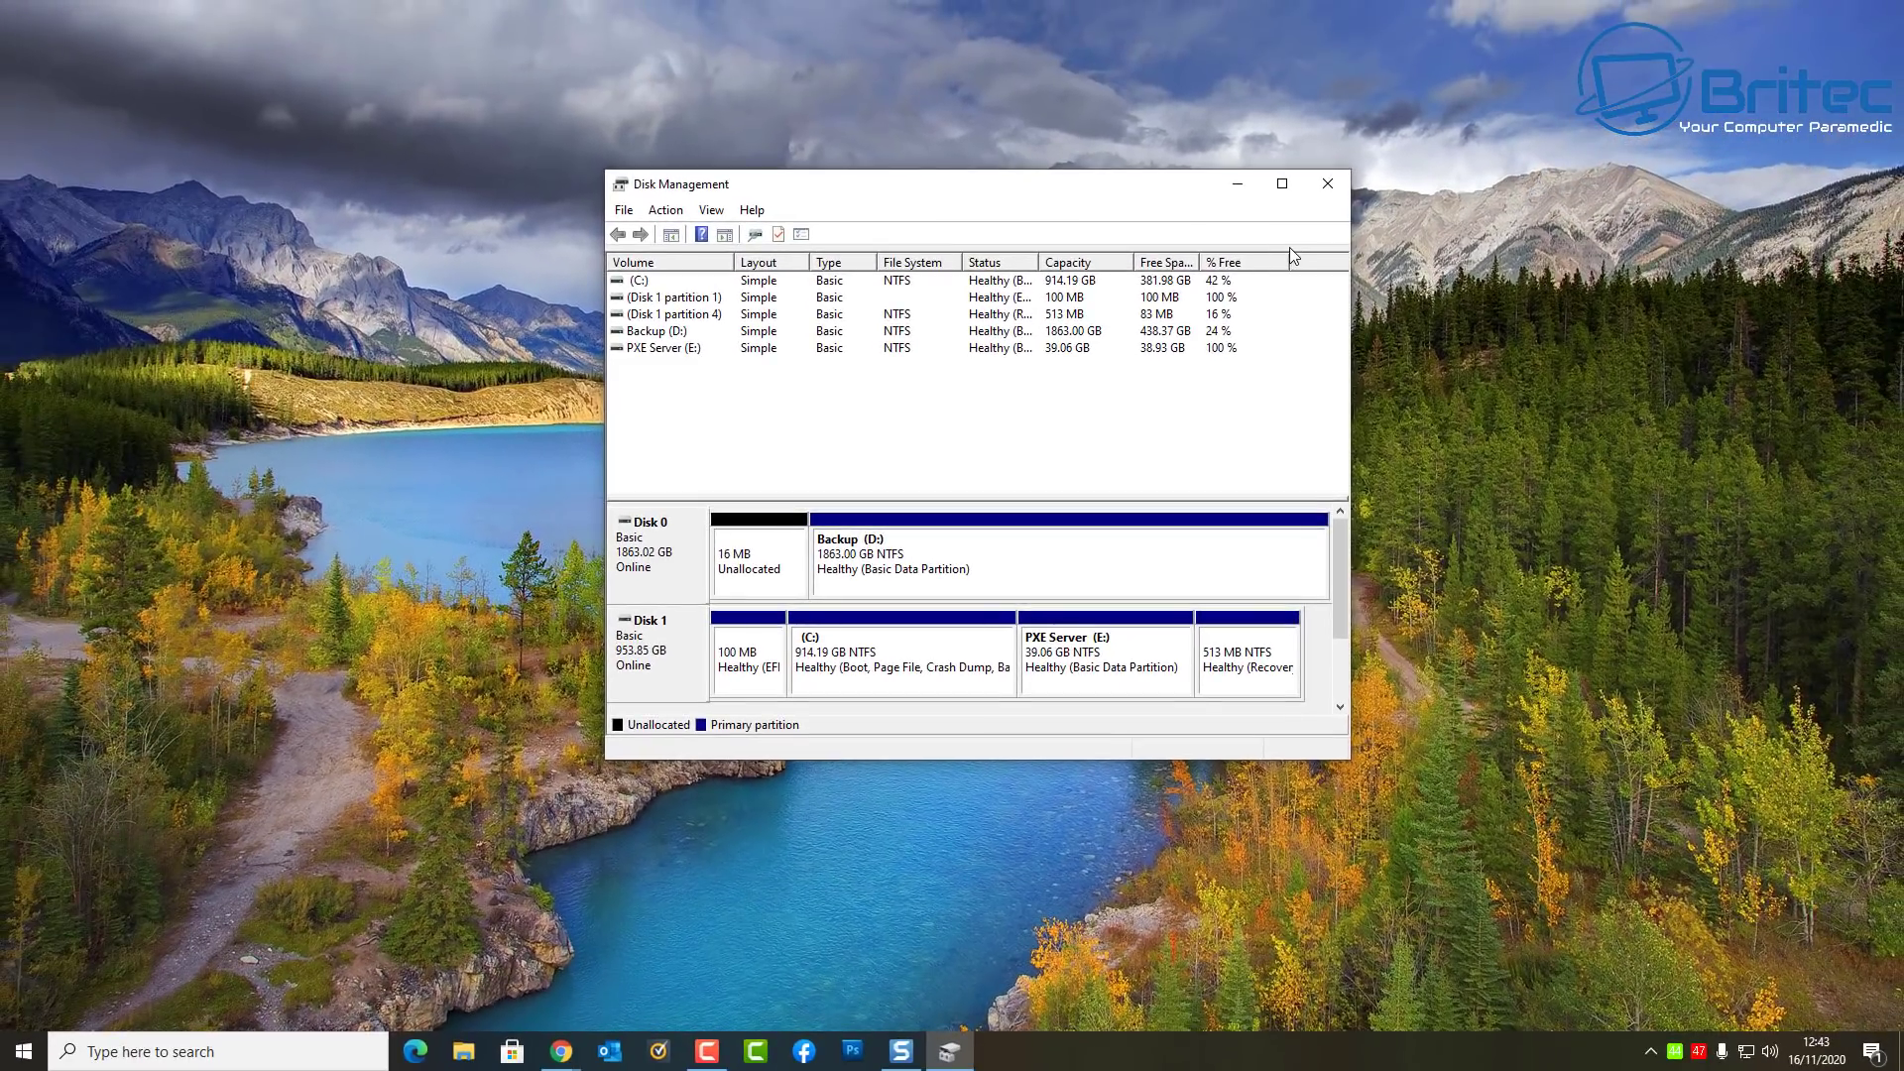
{"action": "left_click", "coordinate": [1338, 182]}
{"action": "left_click", "coordinate": [463, 1051]}
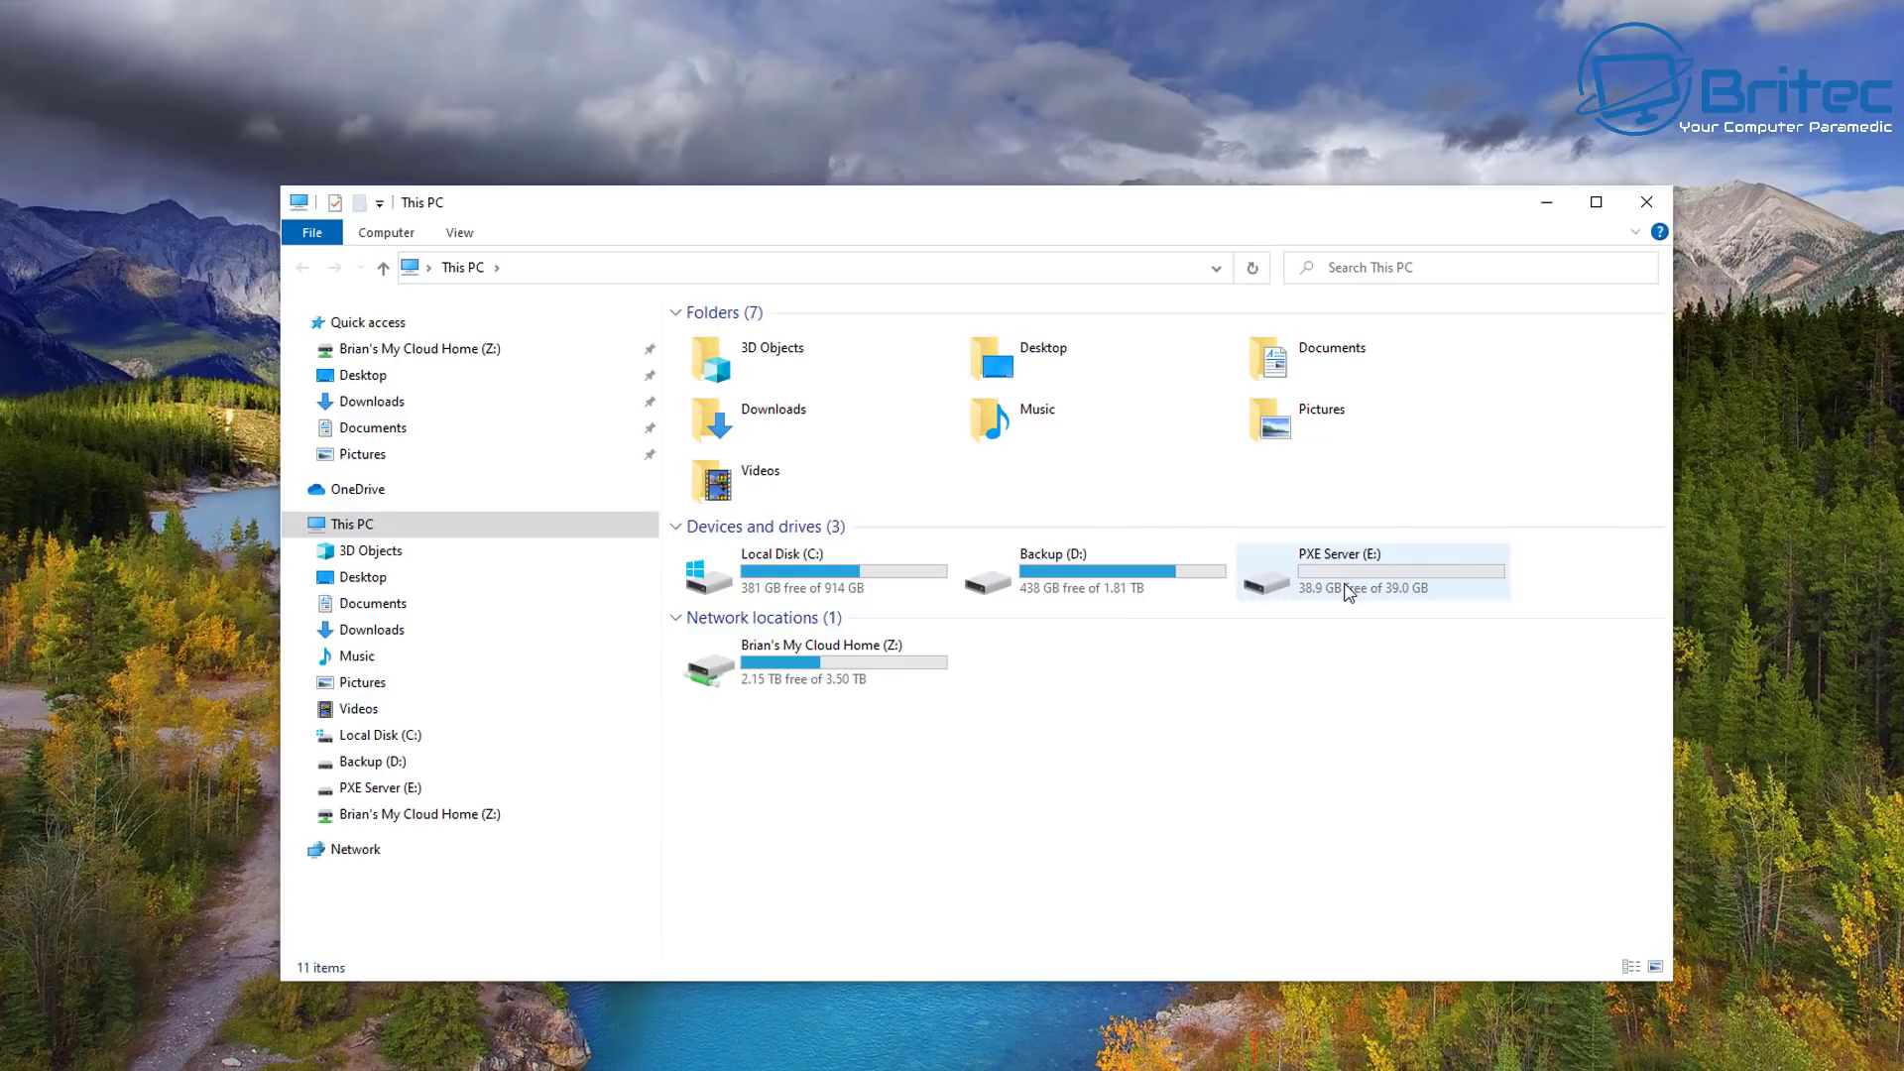
{"action": "left_click", "coordinate": [1348, 582]}
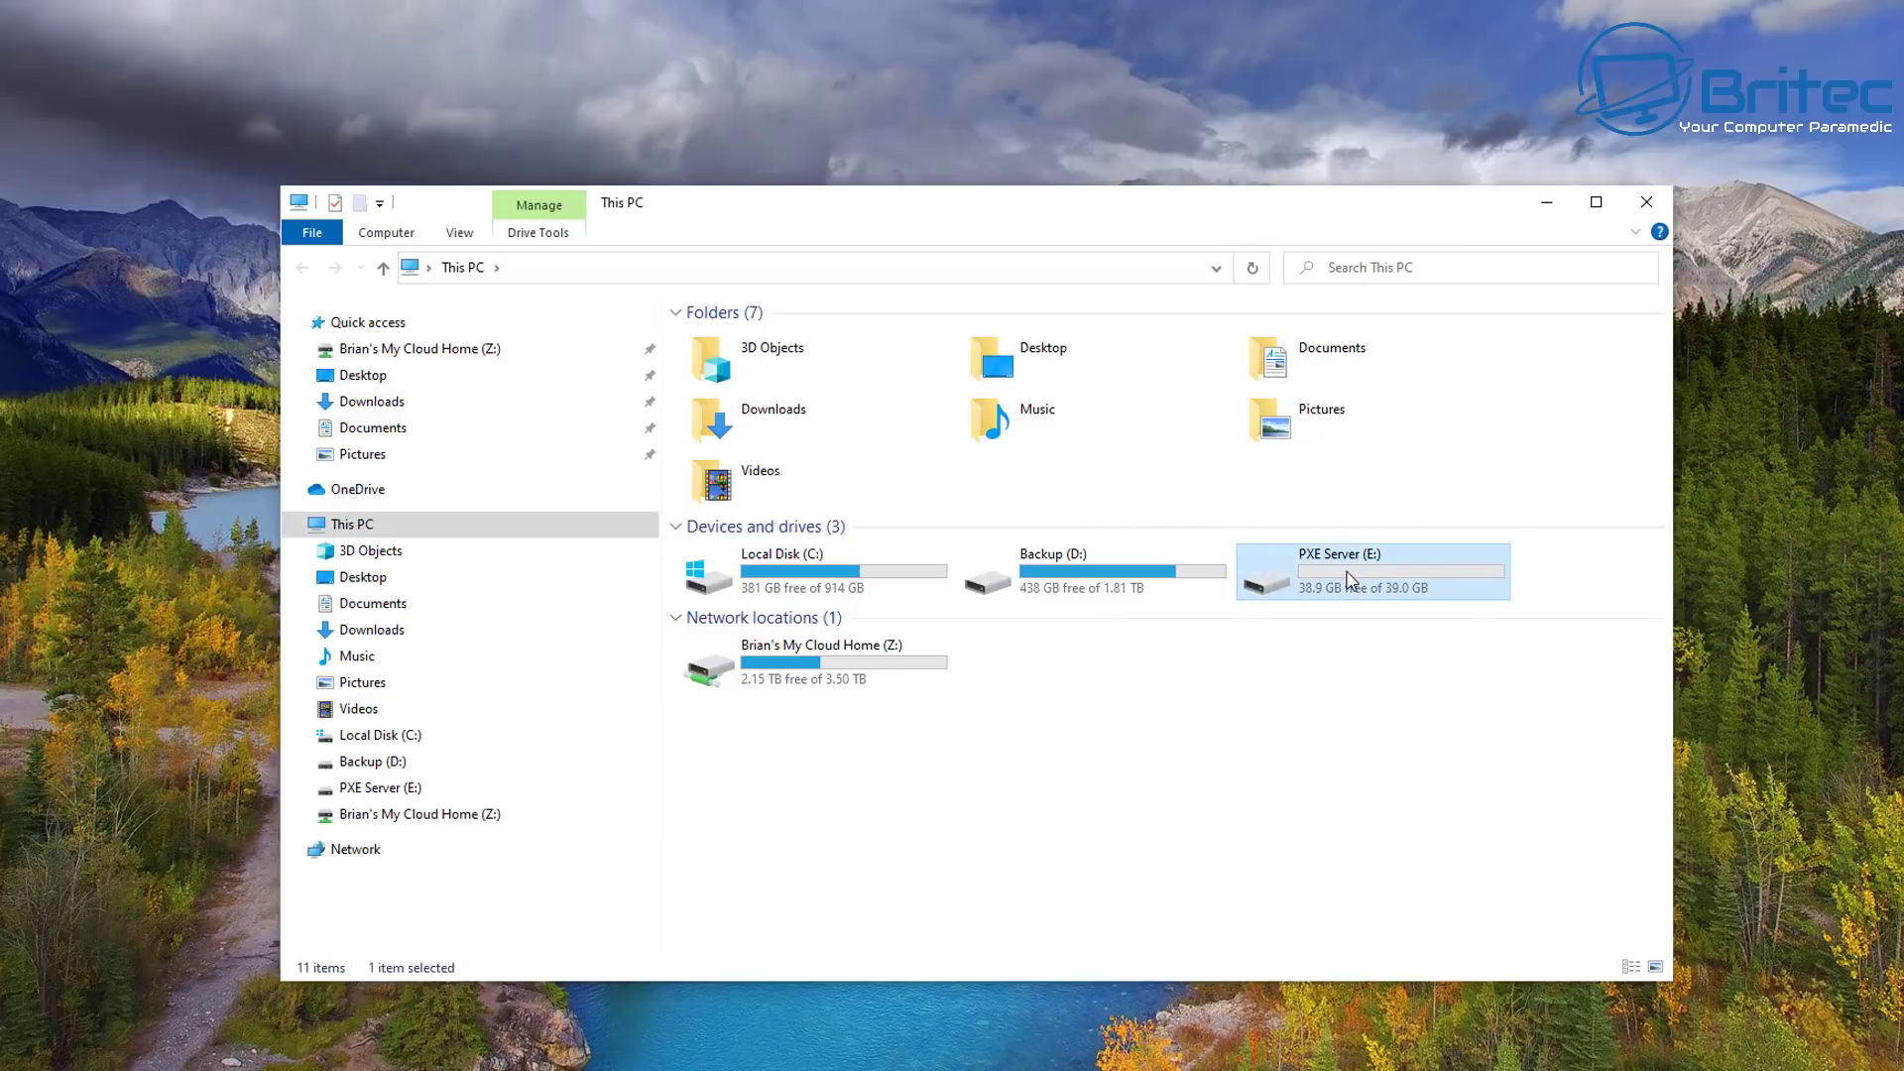
{"action": "right_click", "coordinate": [1348, 581]}
{"action": "left_click", "coordinate": [1428, 1011]}
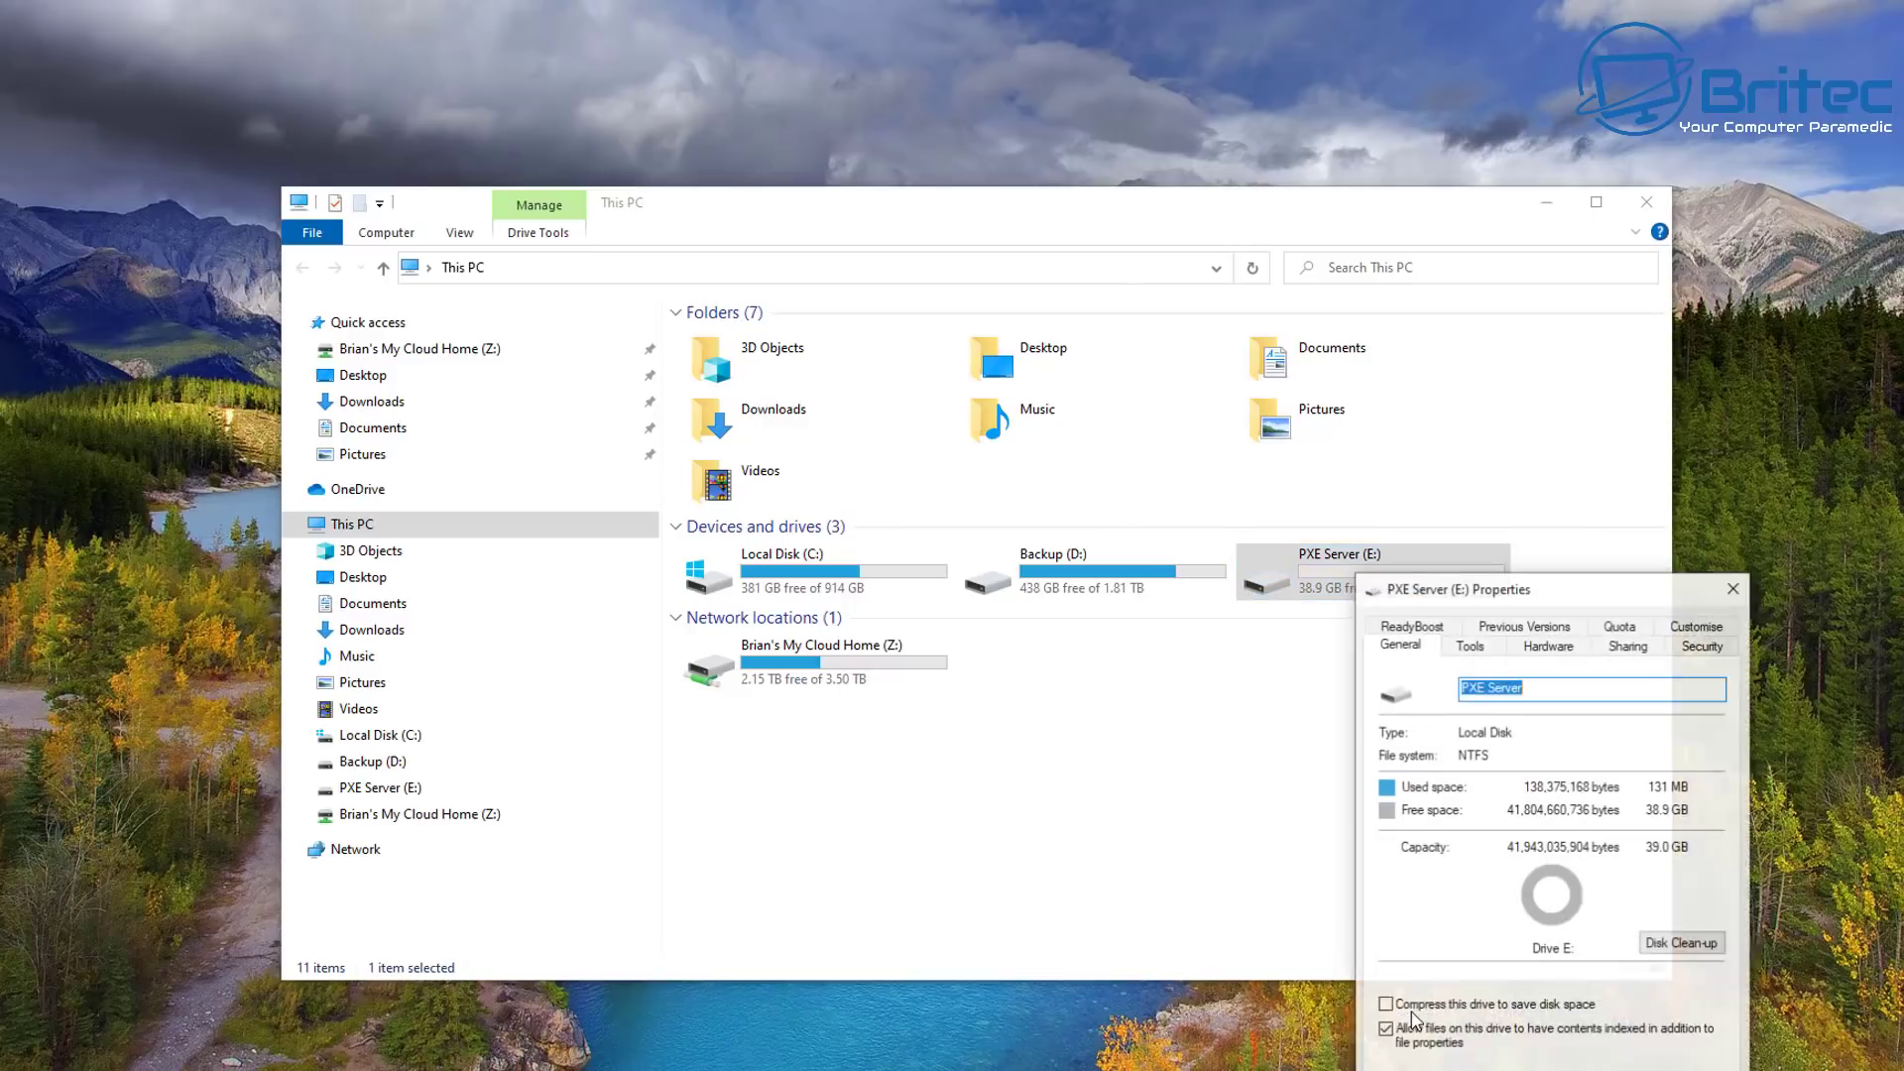
{"action": "left_click_drag", "start_coordinate": [1577, 589], "coordinate": [999, 278]}
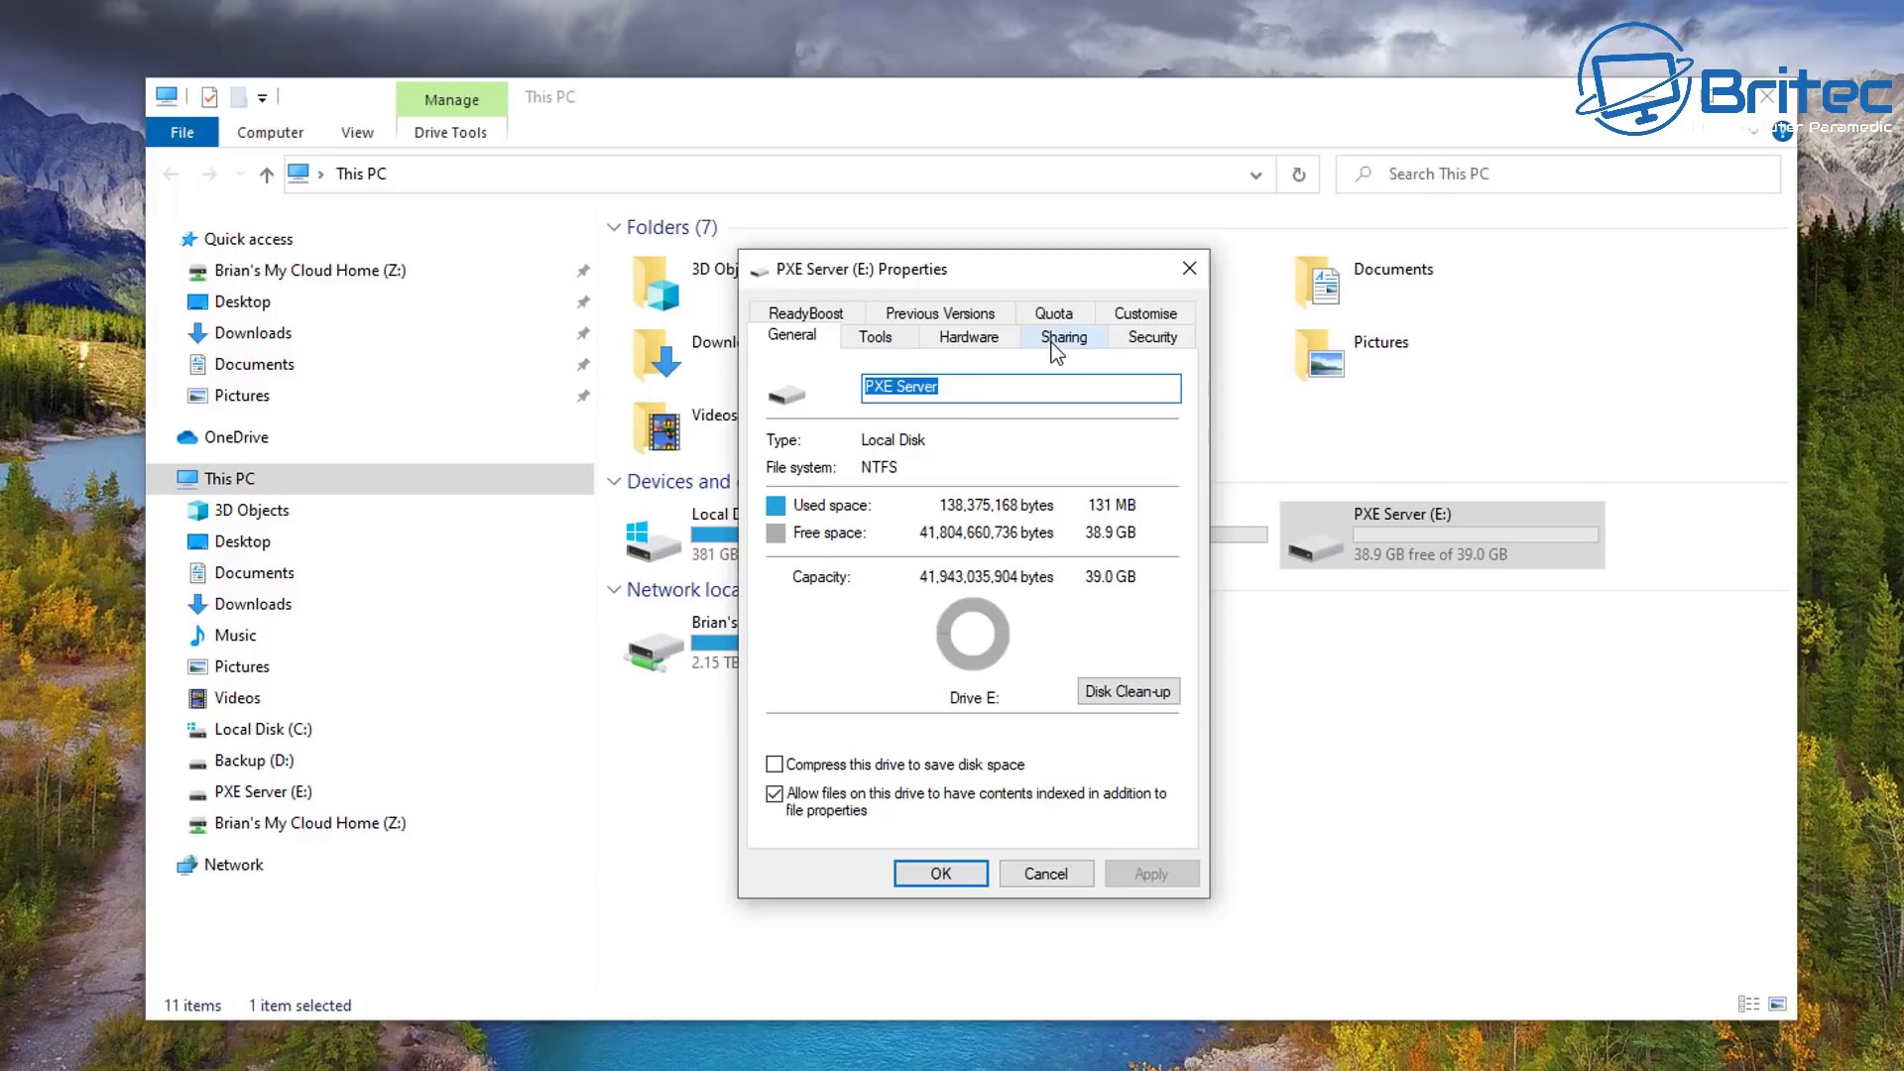
Share drive E under the name E, giving Everyone Full Control share permission
{"action": "left_click", "coordinate": [1051, 343]}
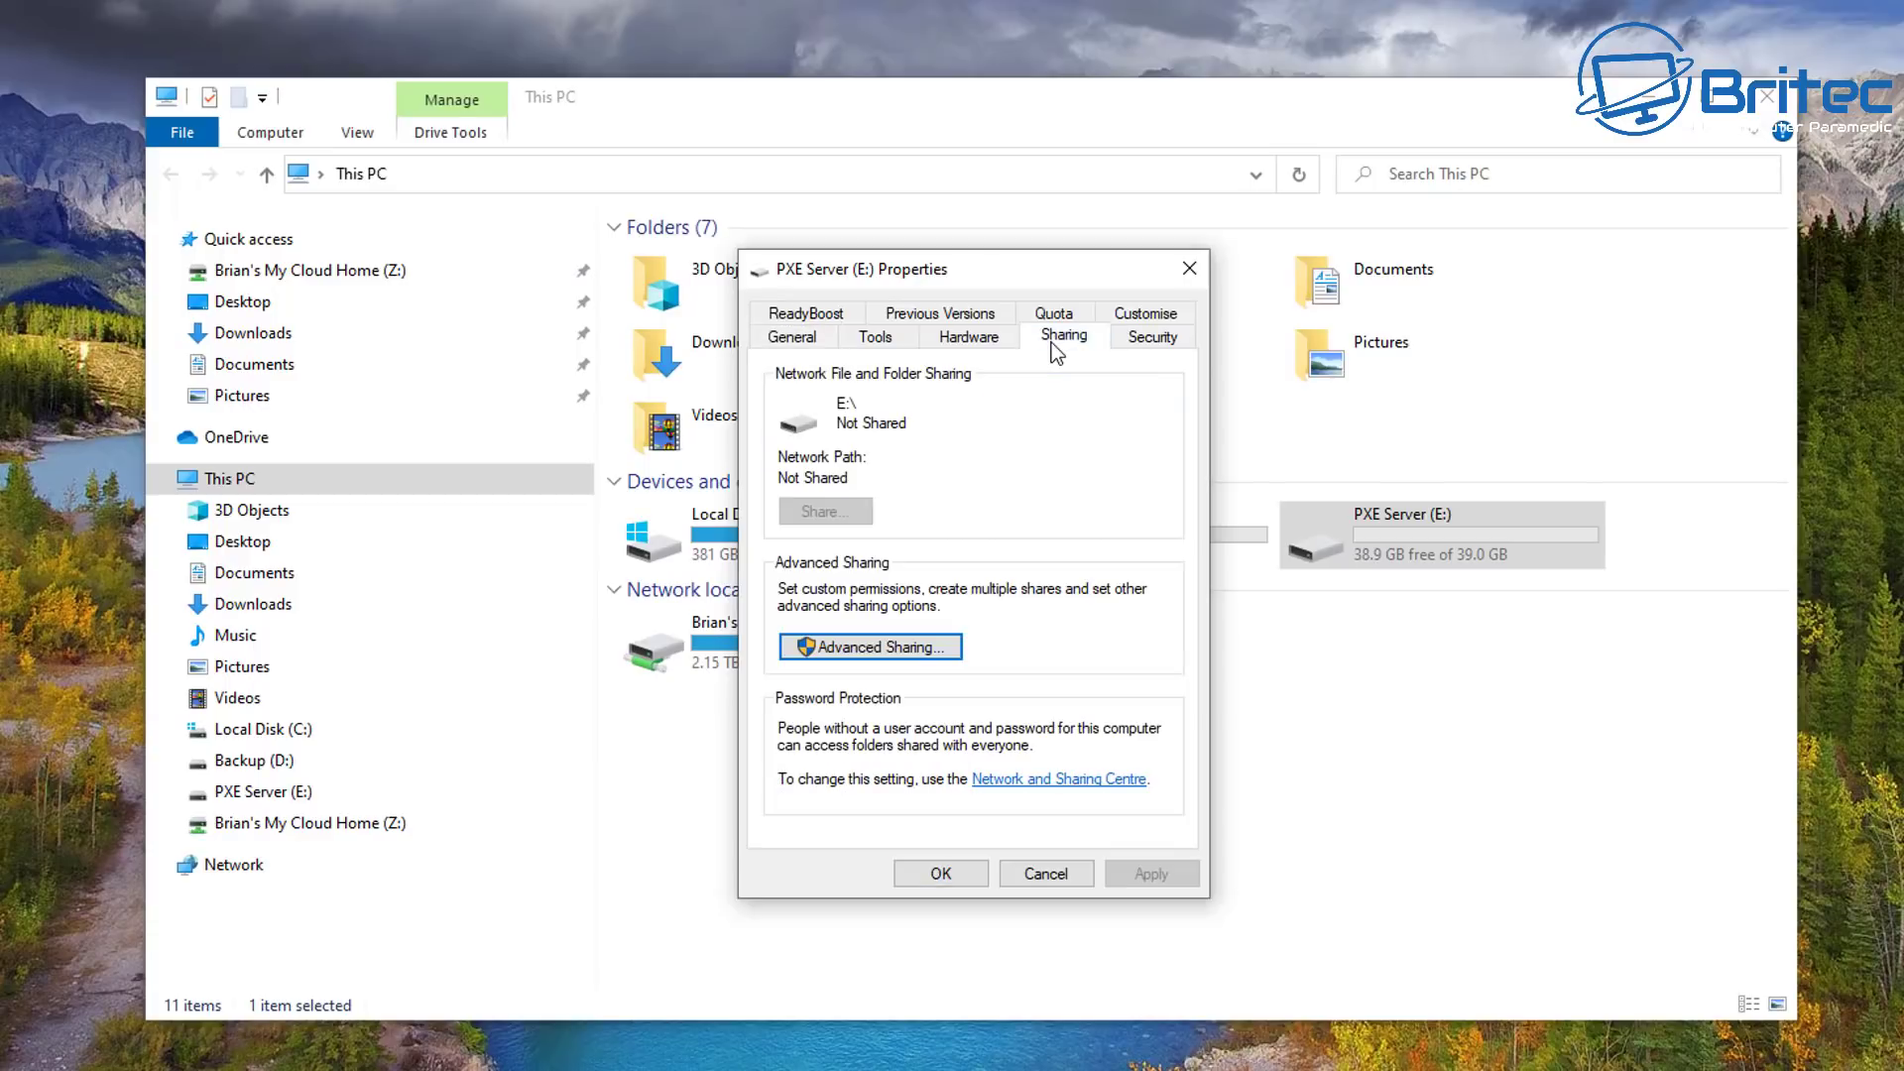
{"action": "left_click", "coordinate": [854, 652]}
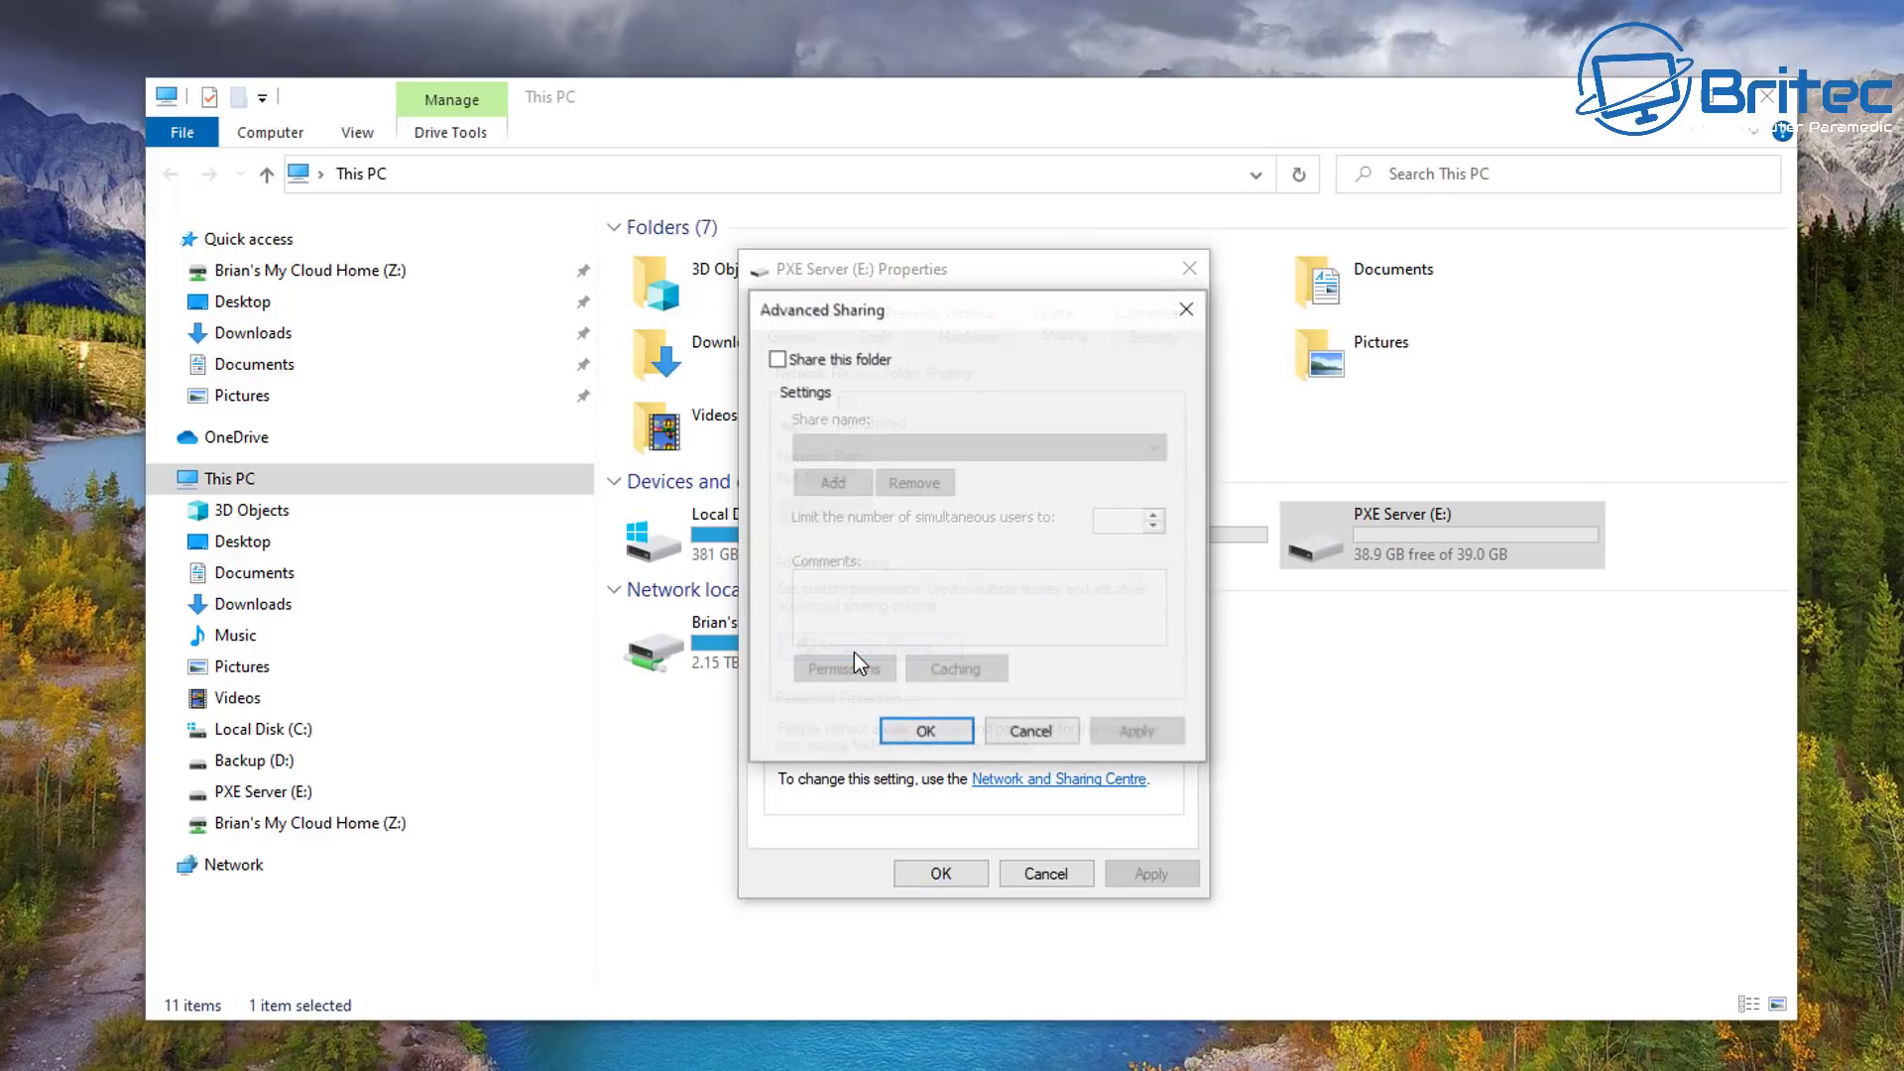
{"action": "left_click", "coordinate": [778, 359]}
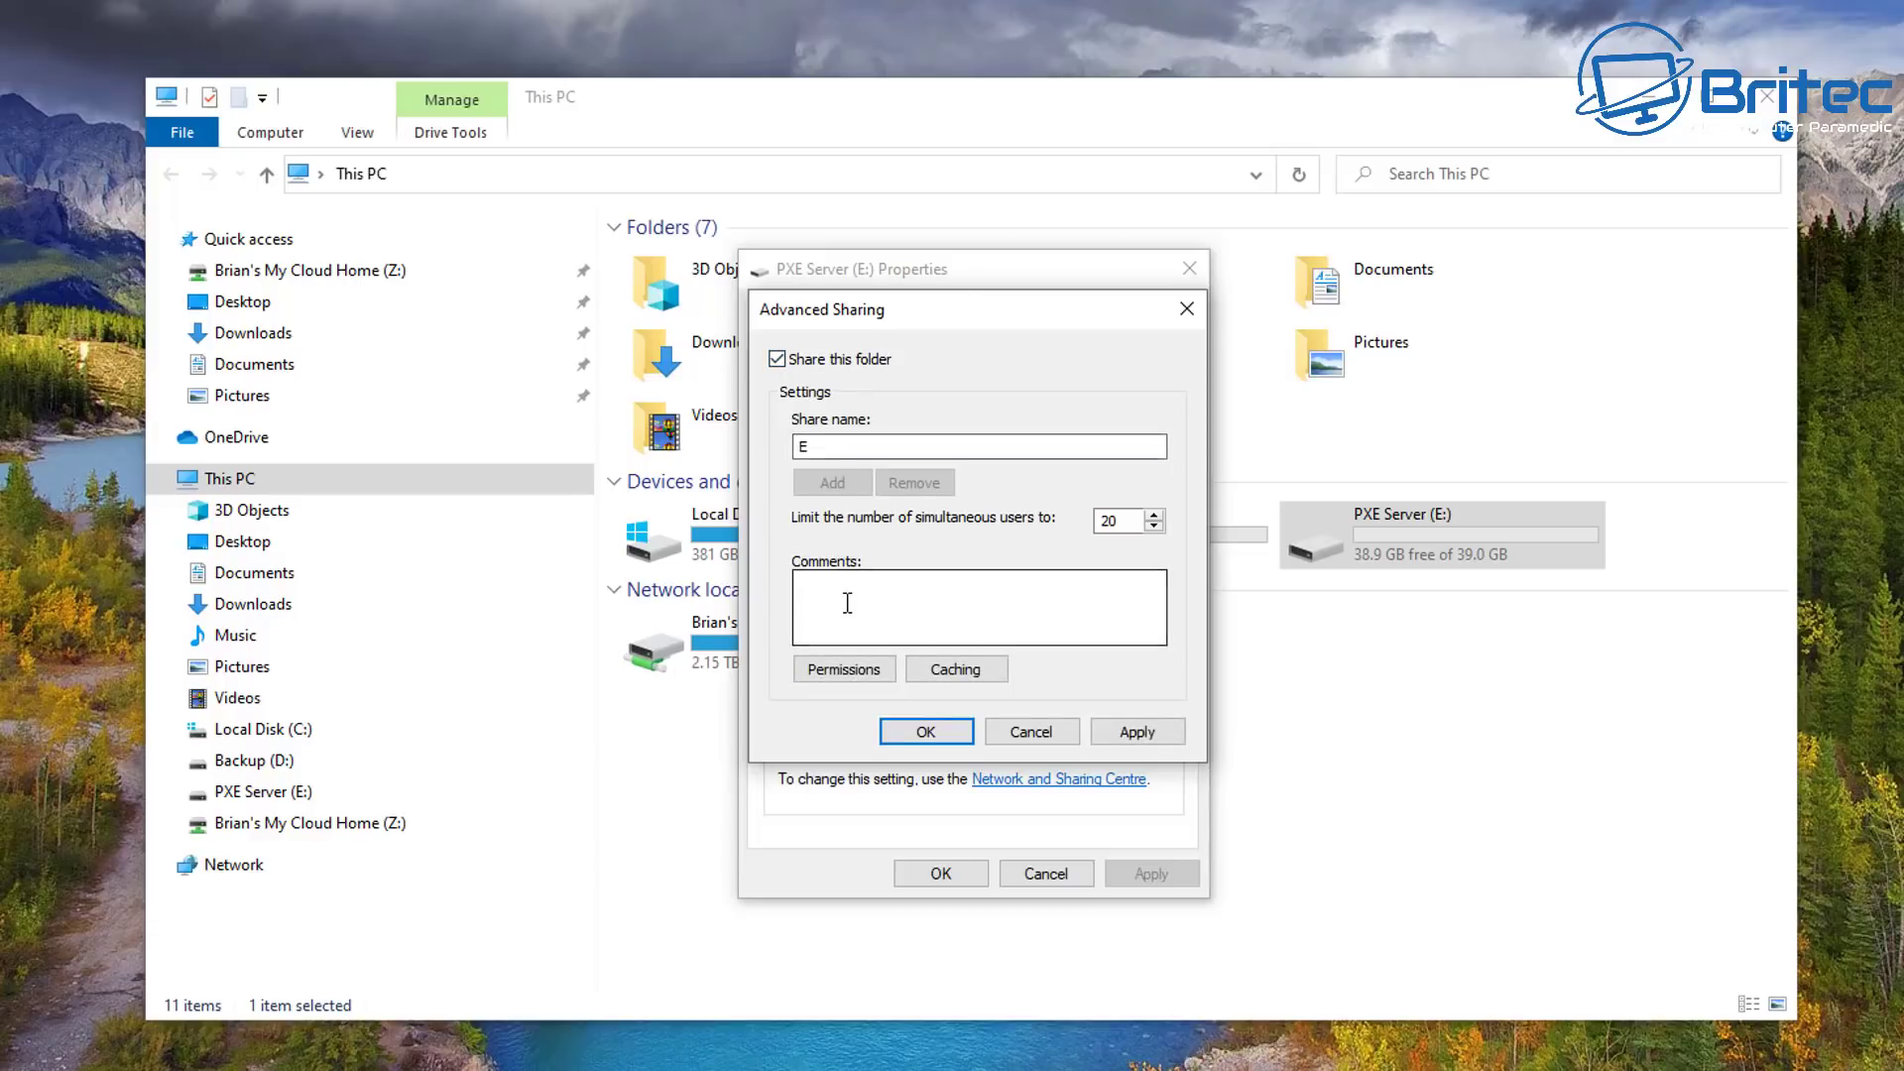
{"action": "left_click", "coordinate": [841, 666]}
{"action": "left_click_drag", "start_coordinate": [1027, 335], "coordinate": [984, 300]}
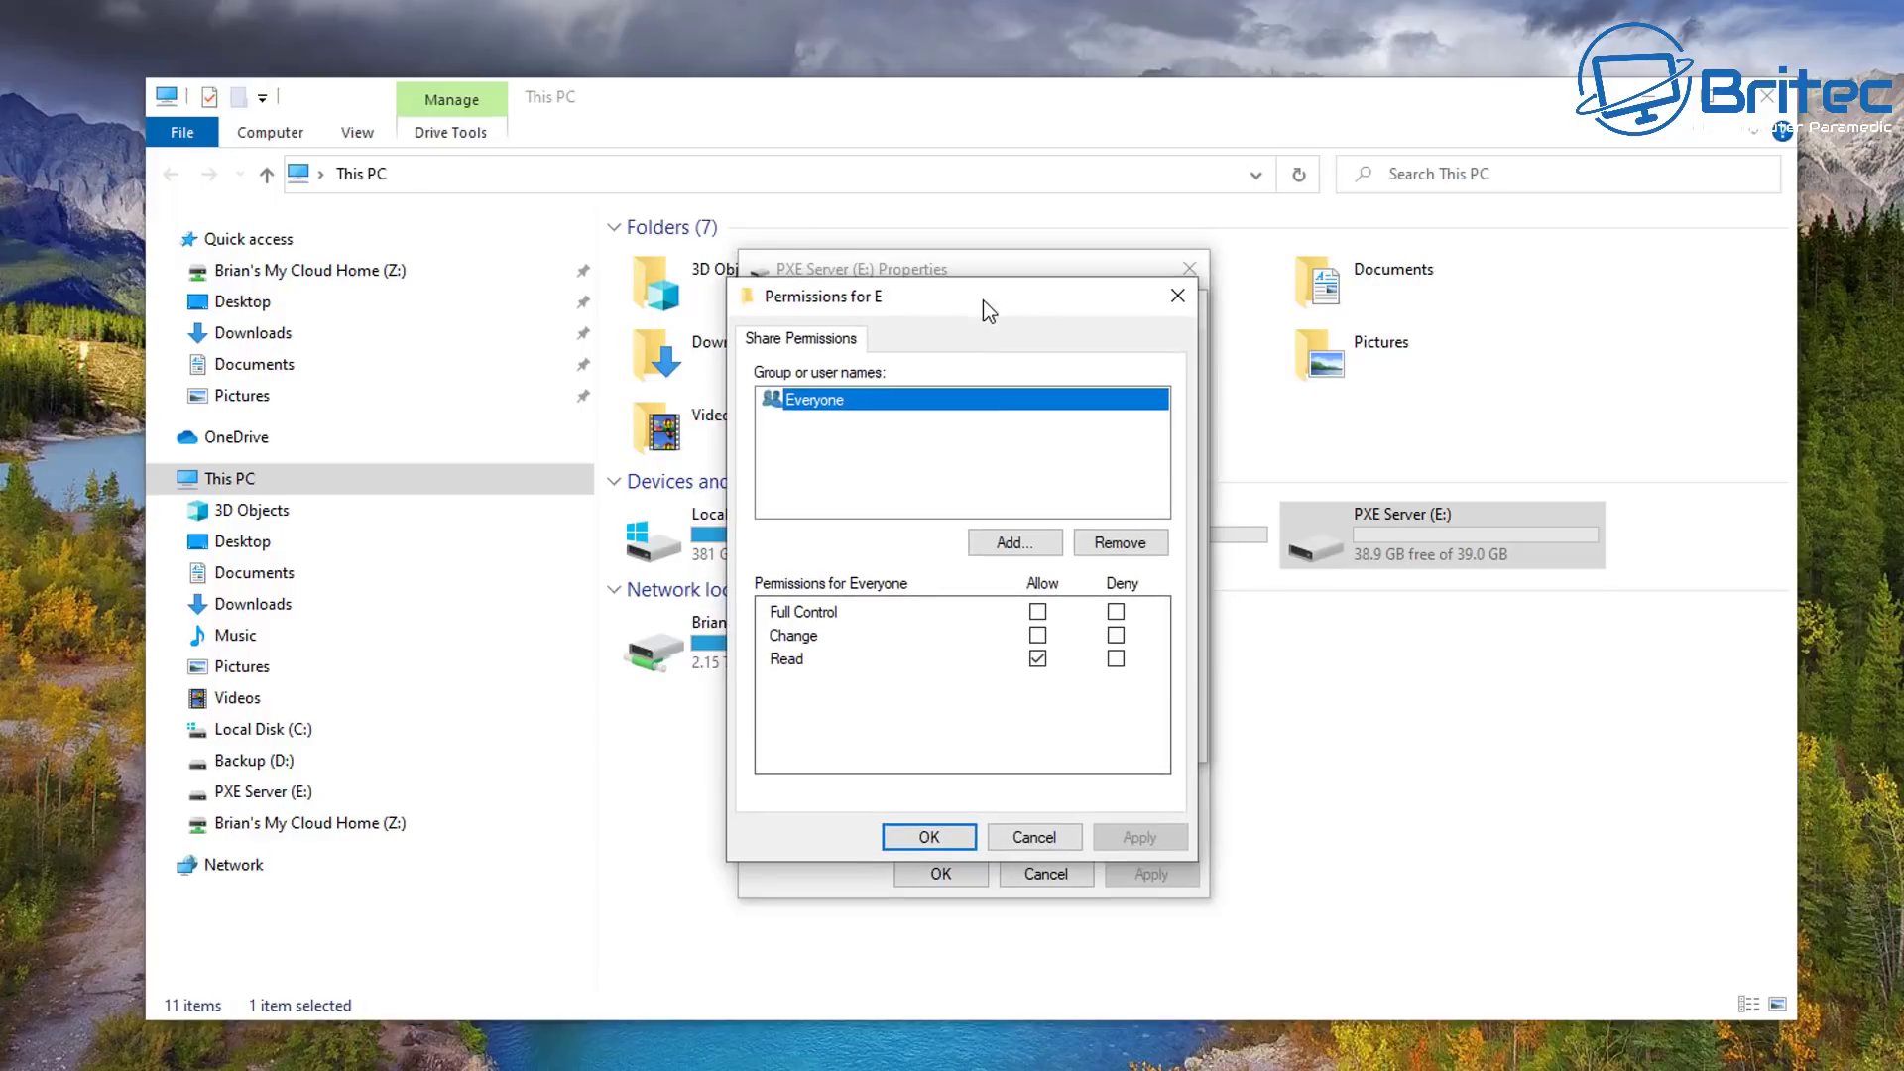
{"action": "left_click", "coordinate": [1038, 611]}
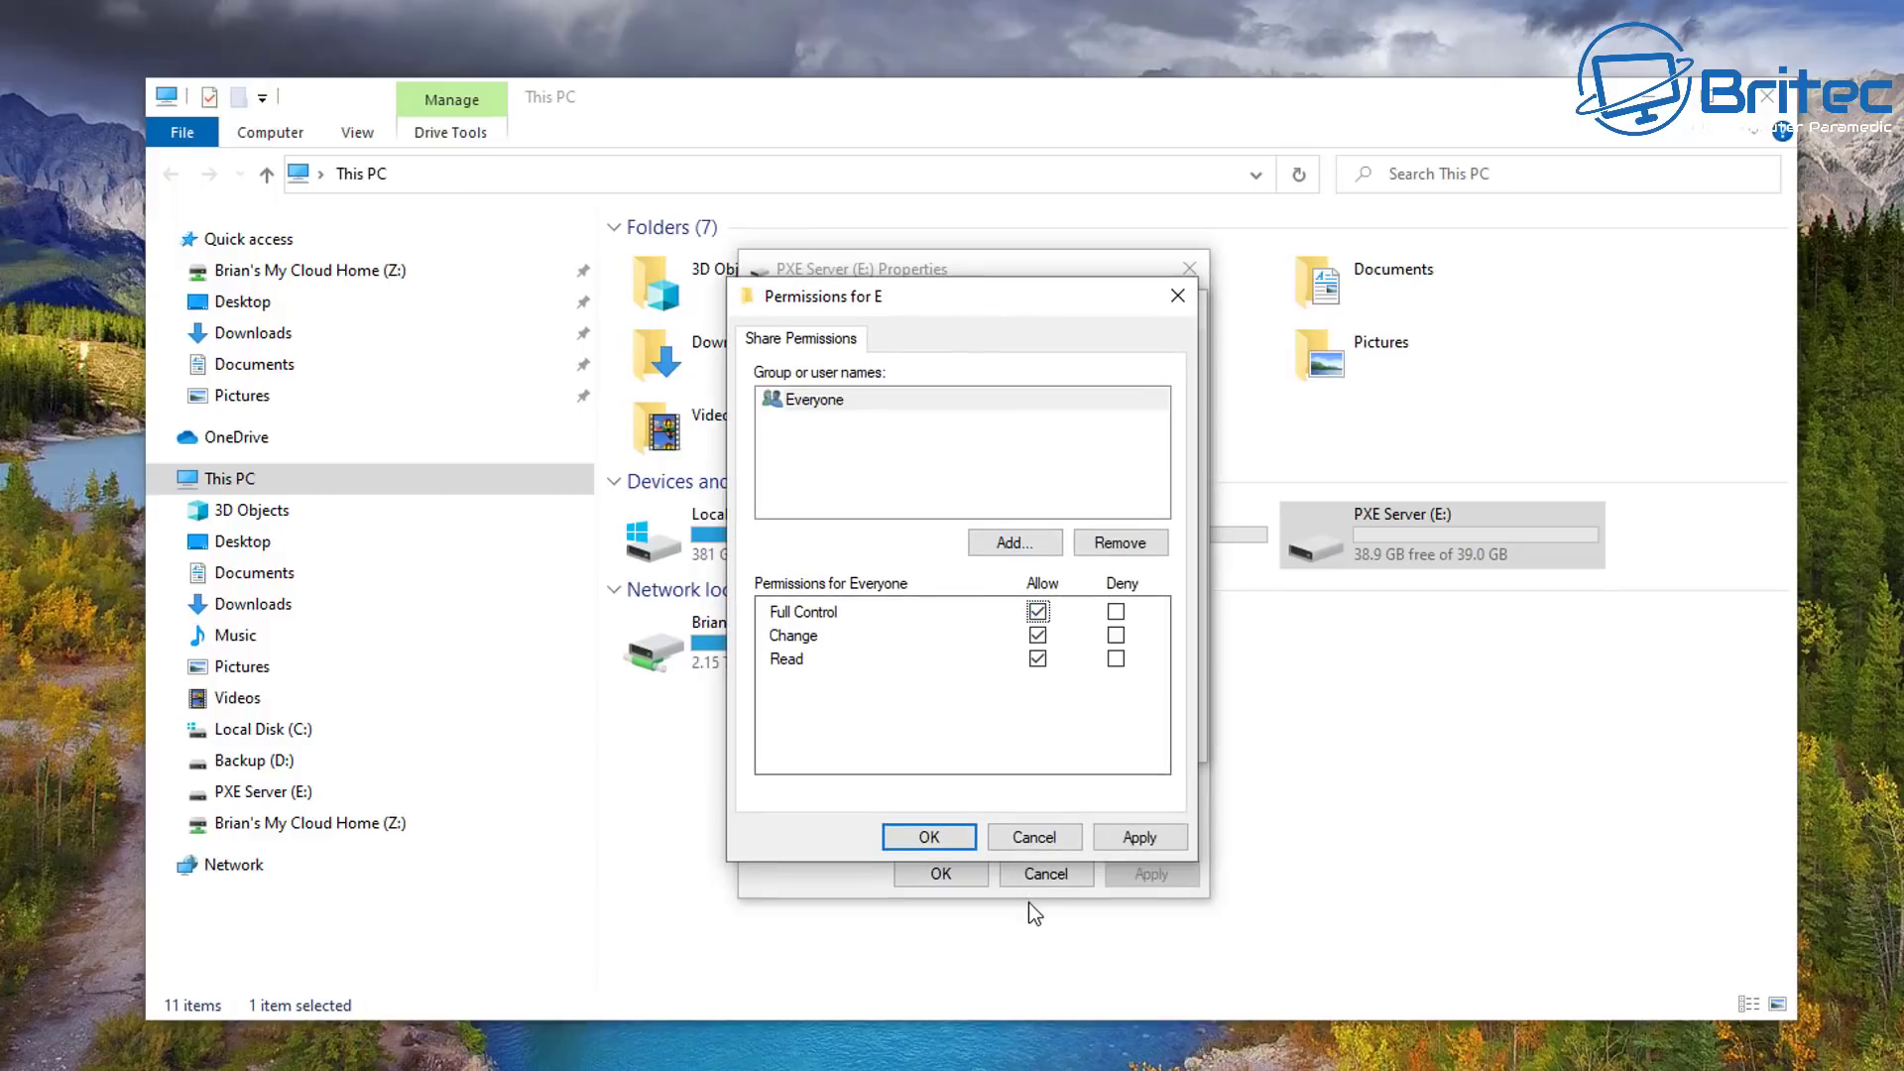
{"action": "left_click", "coordinate": [1131, 836]}
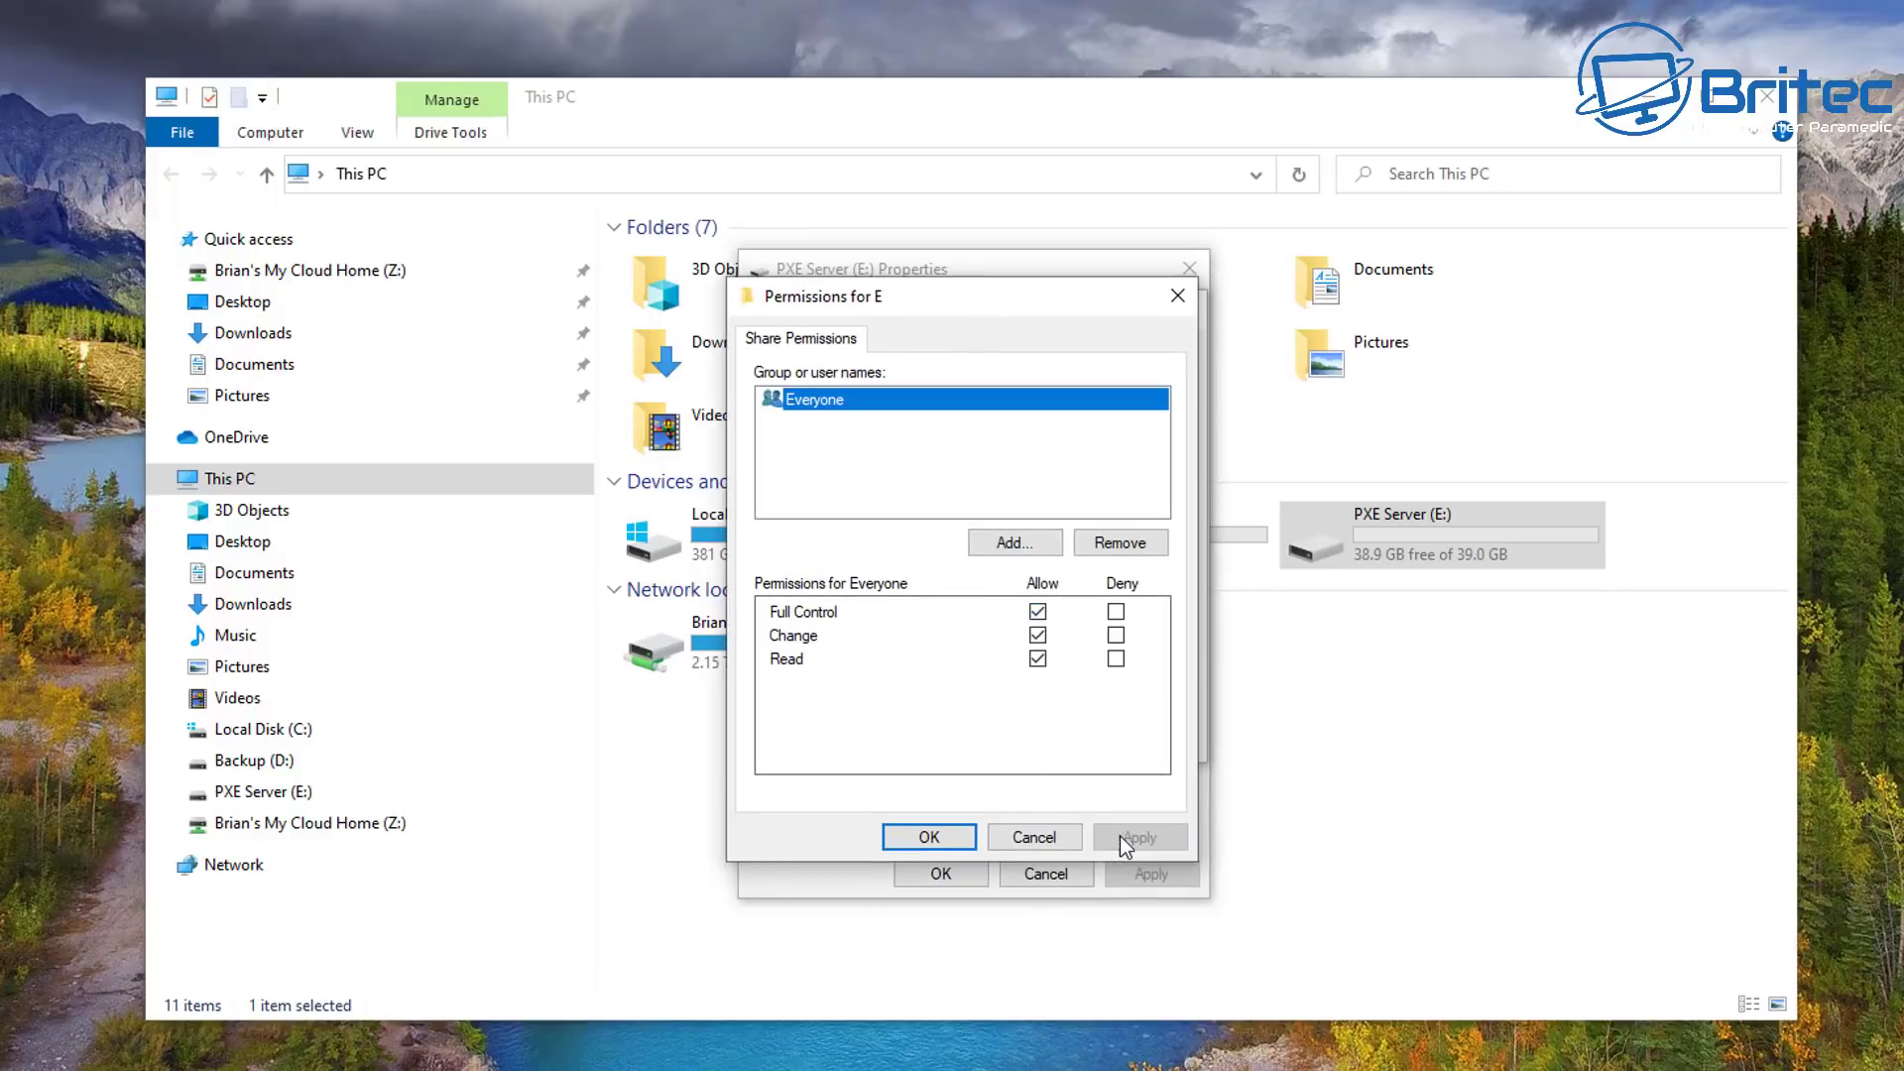
{"action": "left_click", "coordinate": [937, 841]}
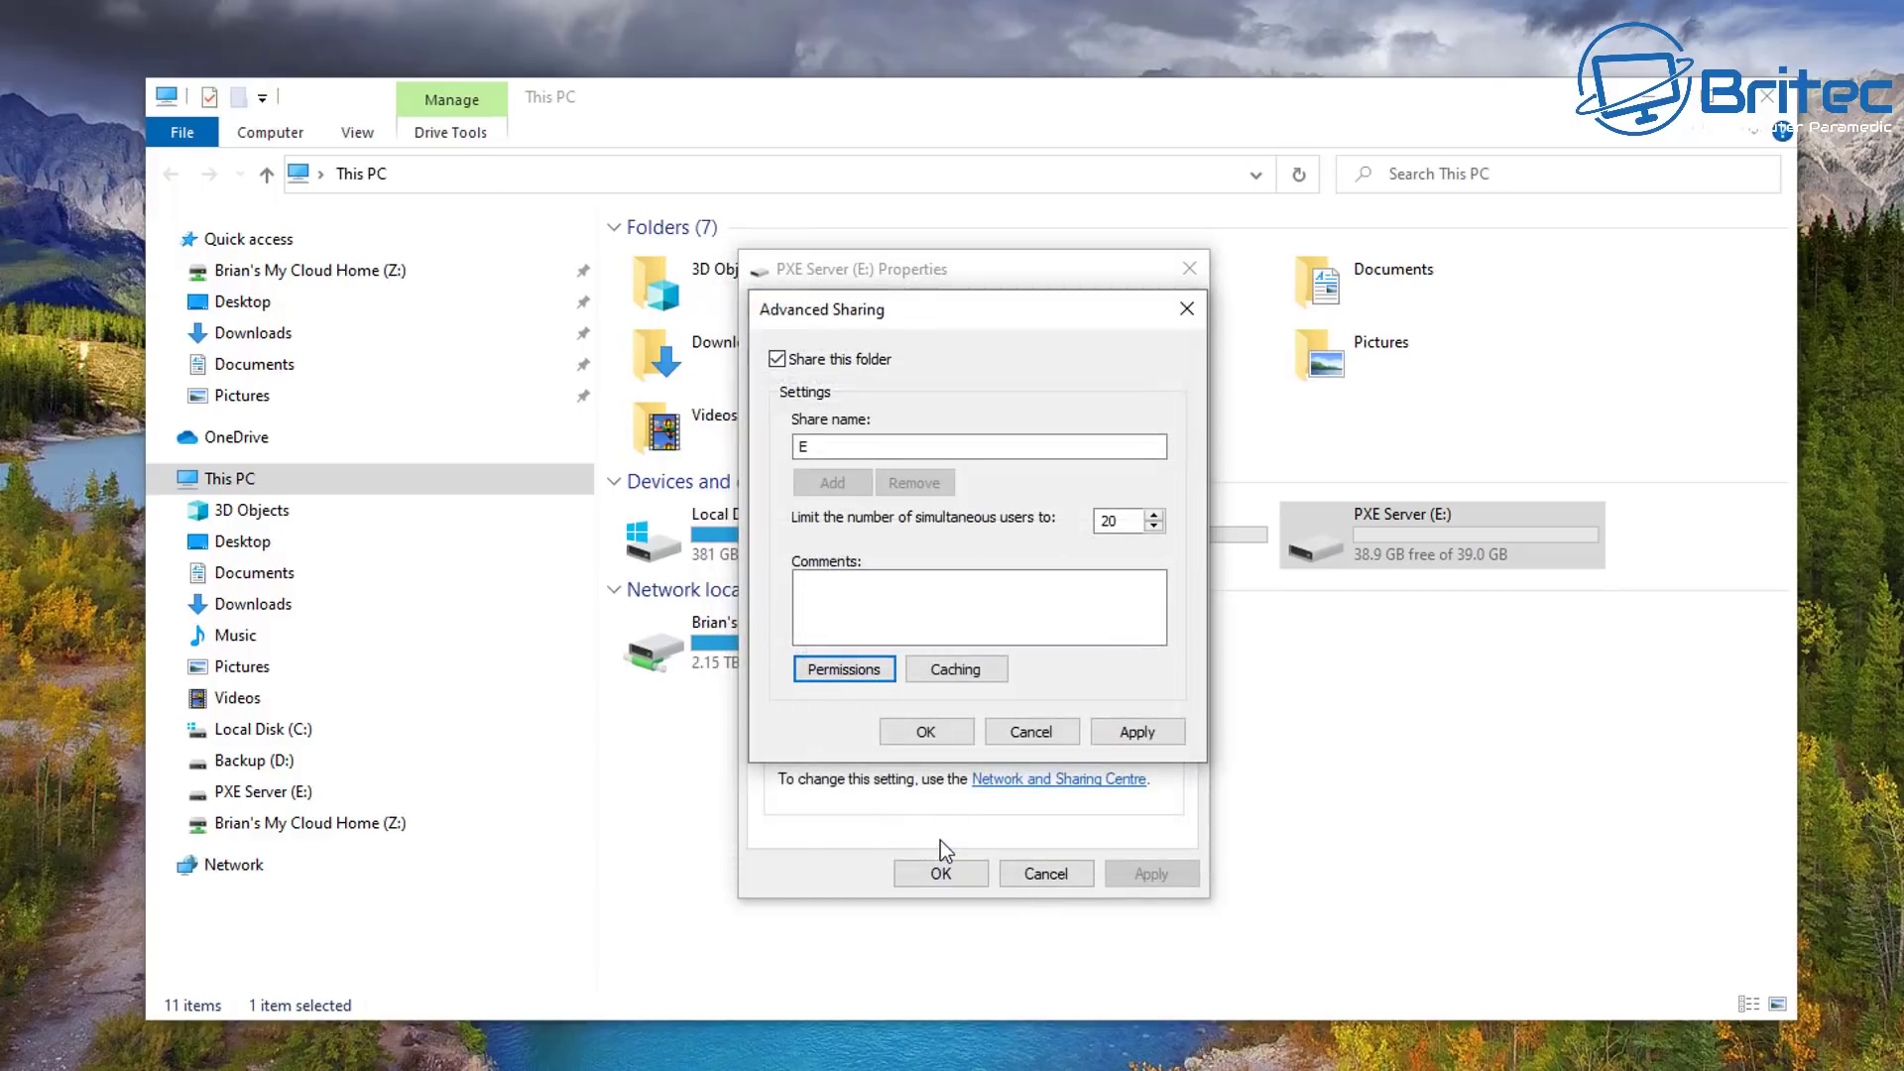
{"action": "left_click", "coordinate": [931, 741]}
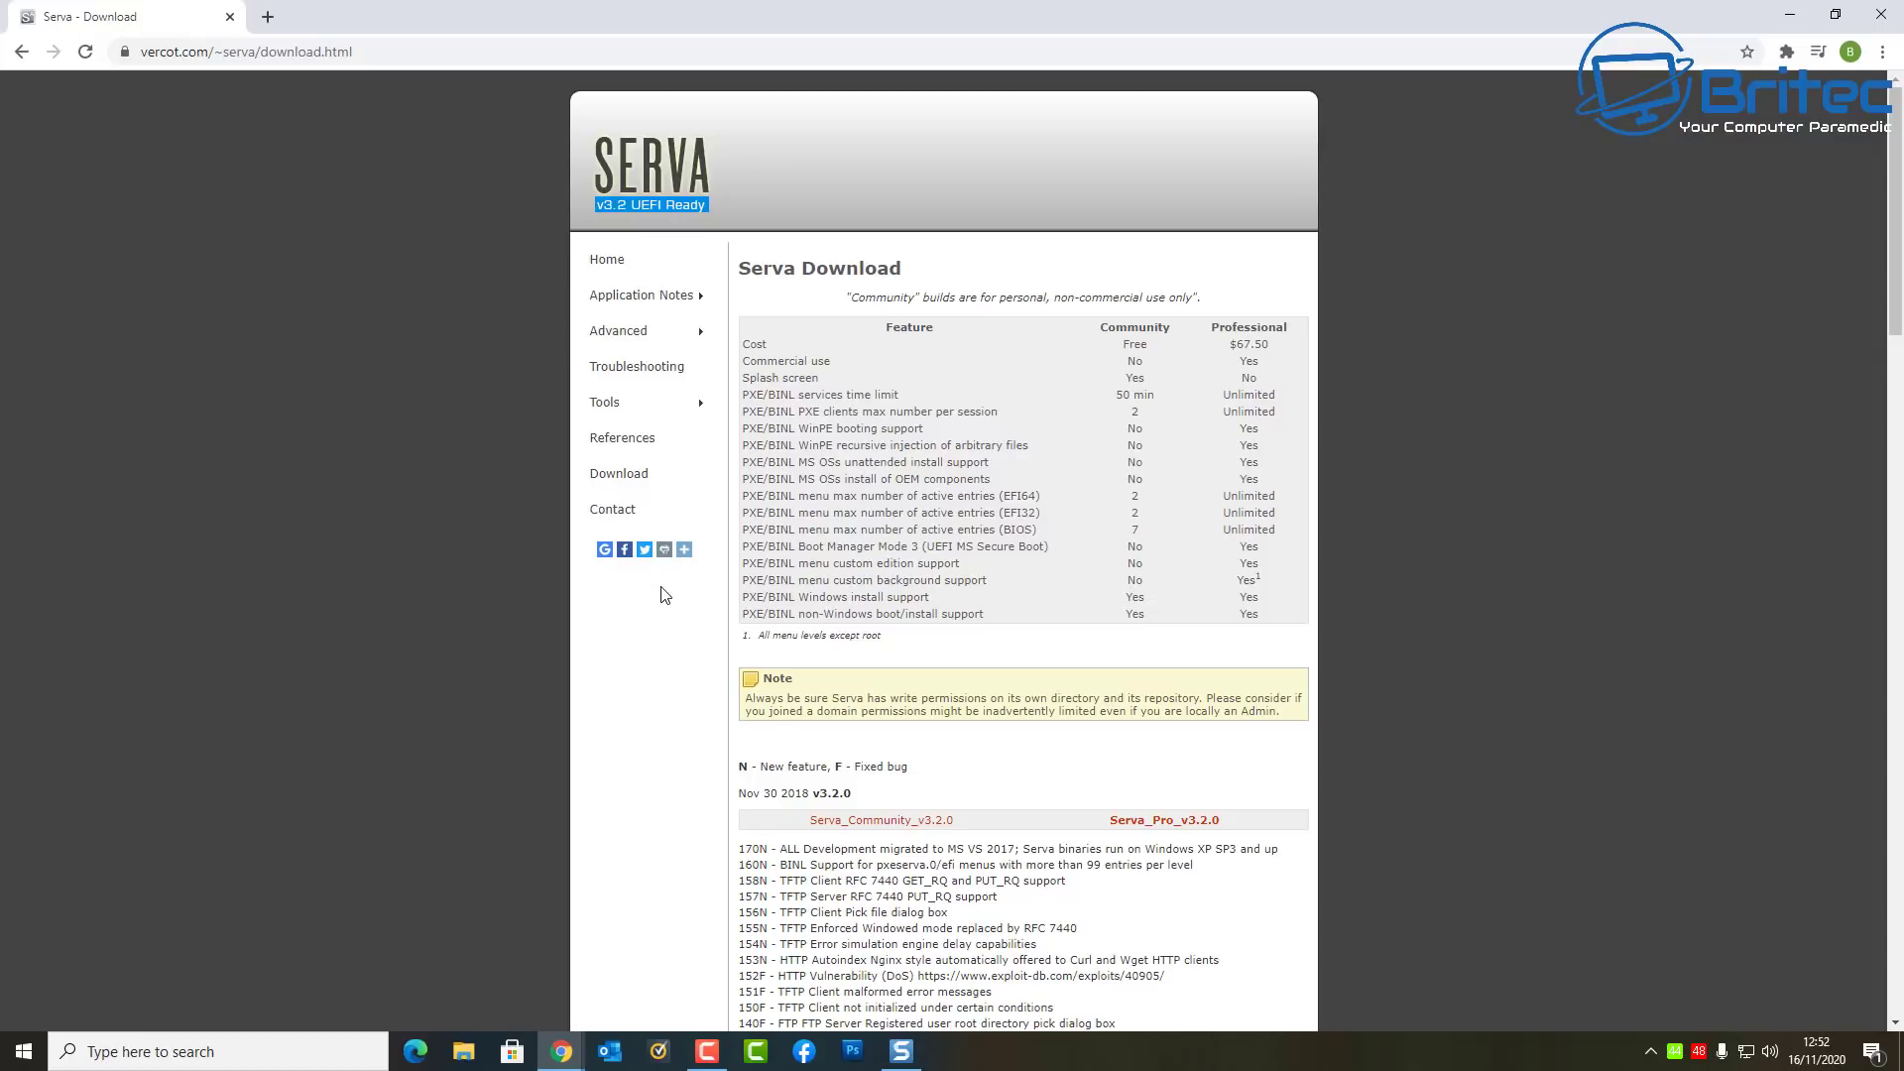
Download the Serva_Community_v3.2.0 zip from vercot.com's Serva download page
{"action": "left_click", "coordinate": [623, 474]}
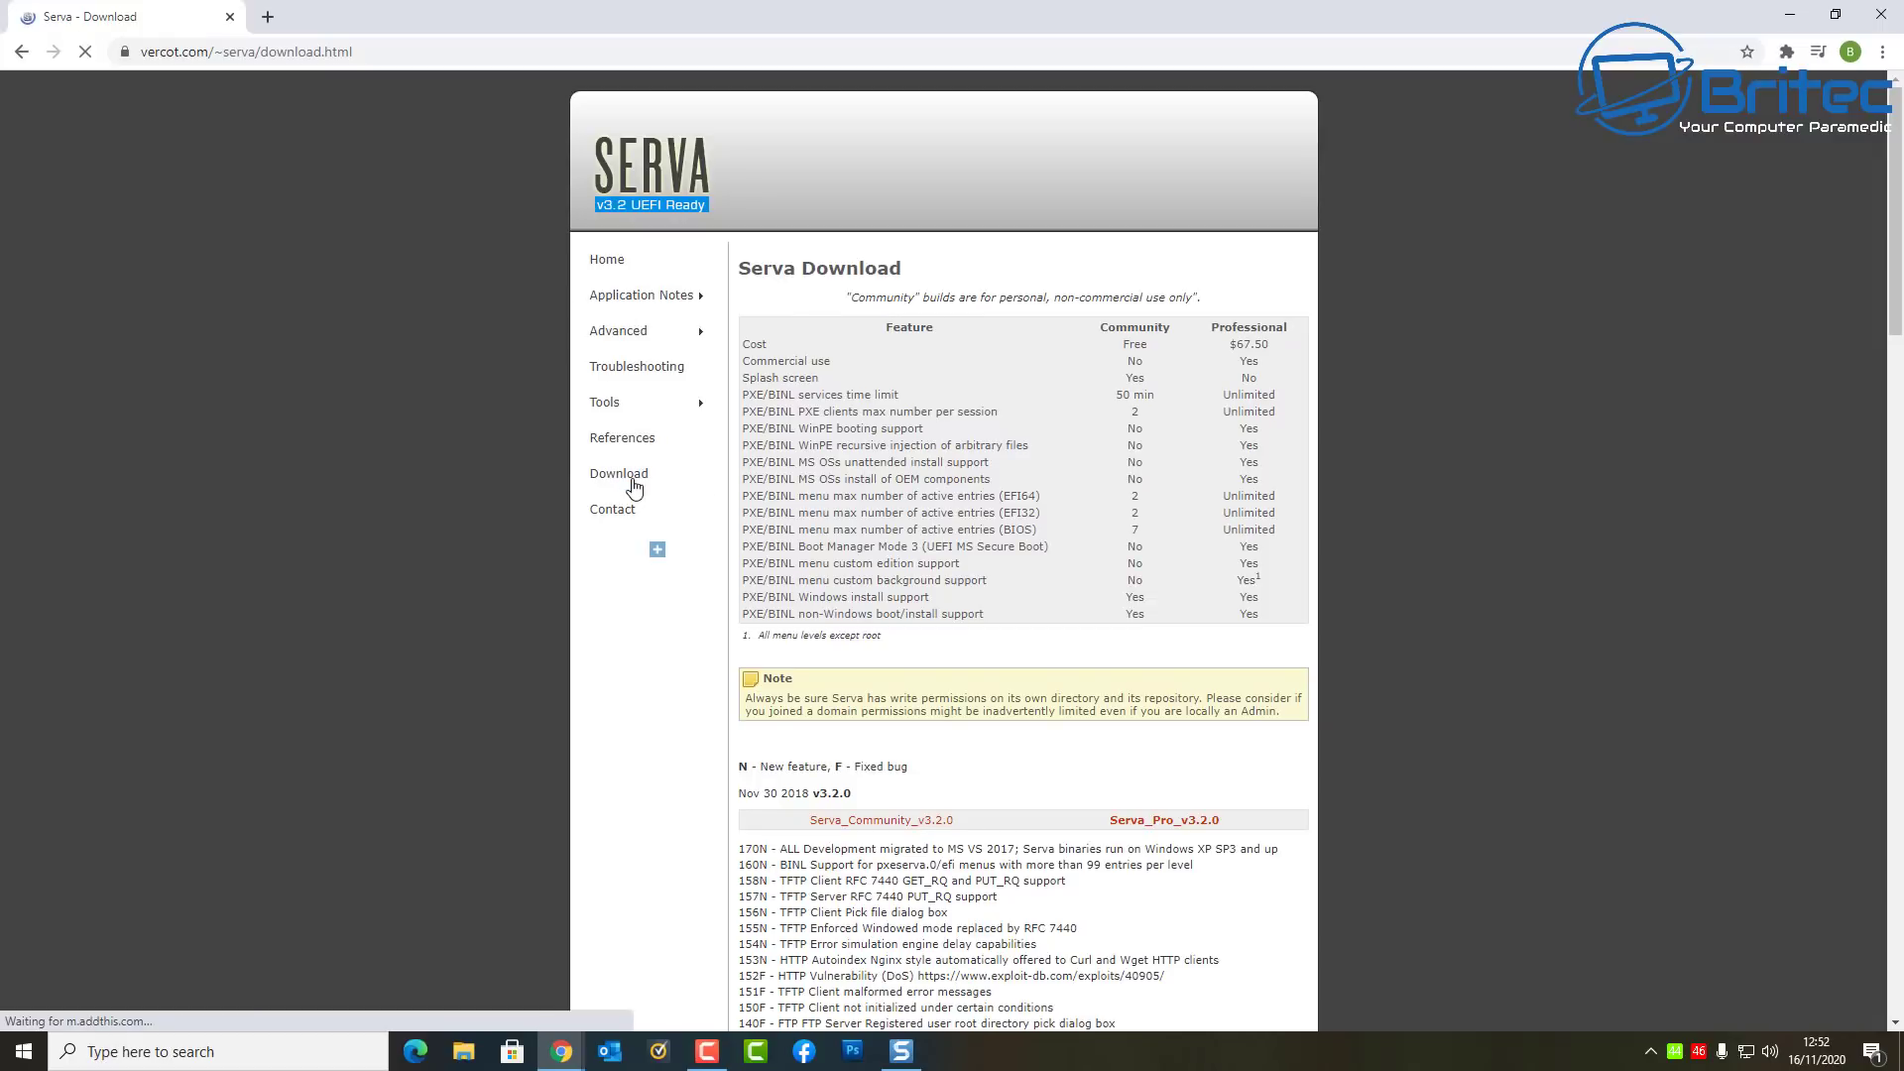
{"action": "scroll", "coordinate": [1426, 663], "scroll_direction": "down", "scroll_amount": 1}
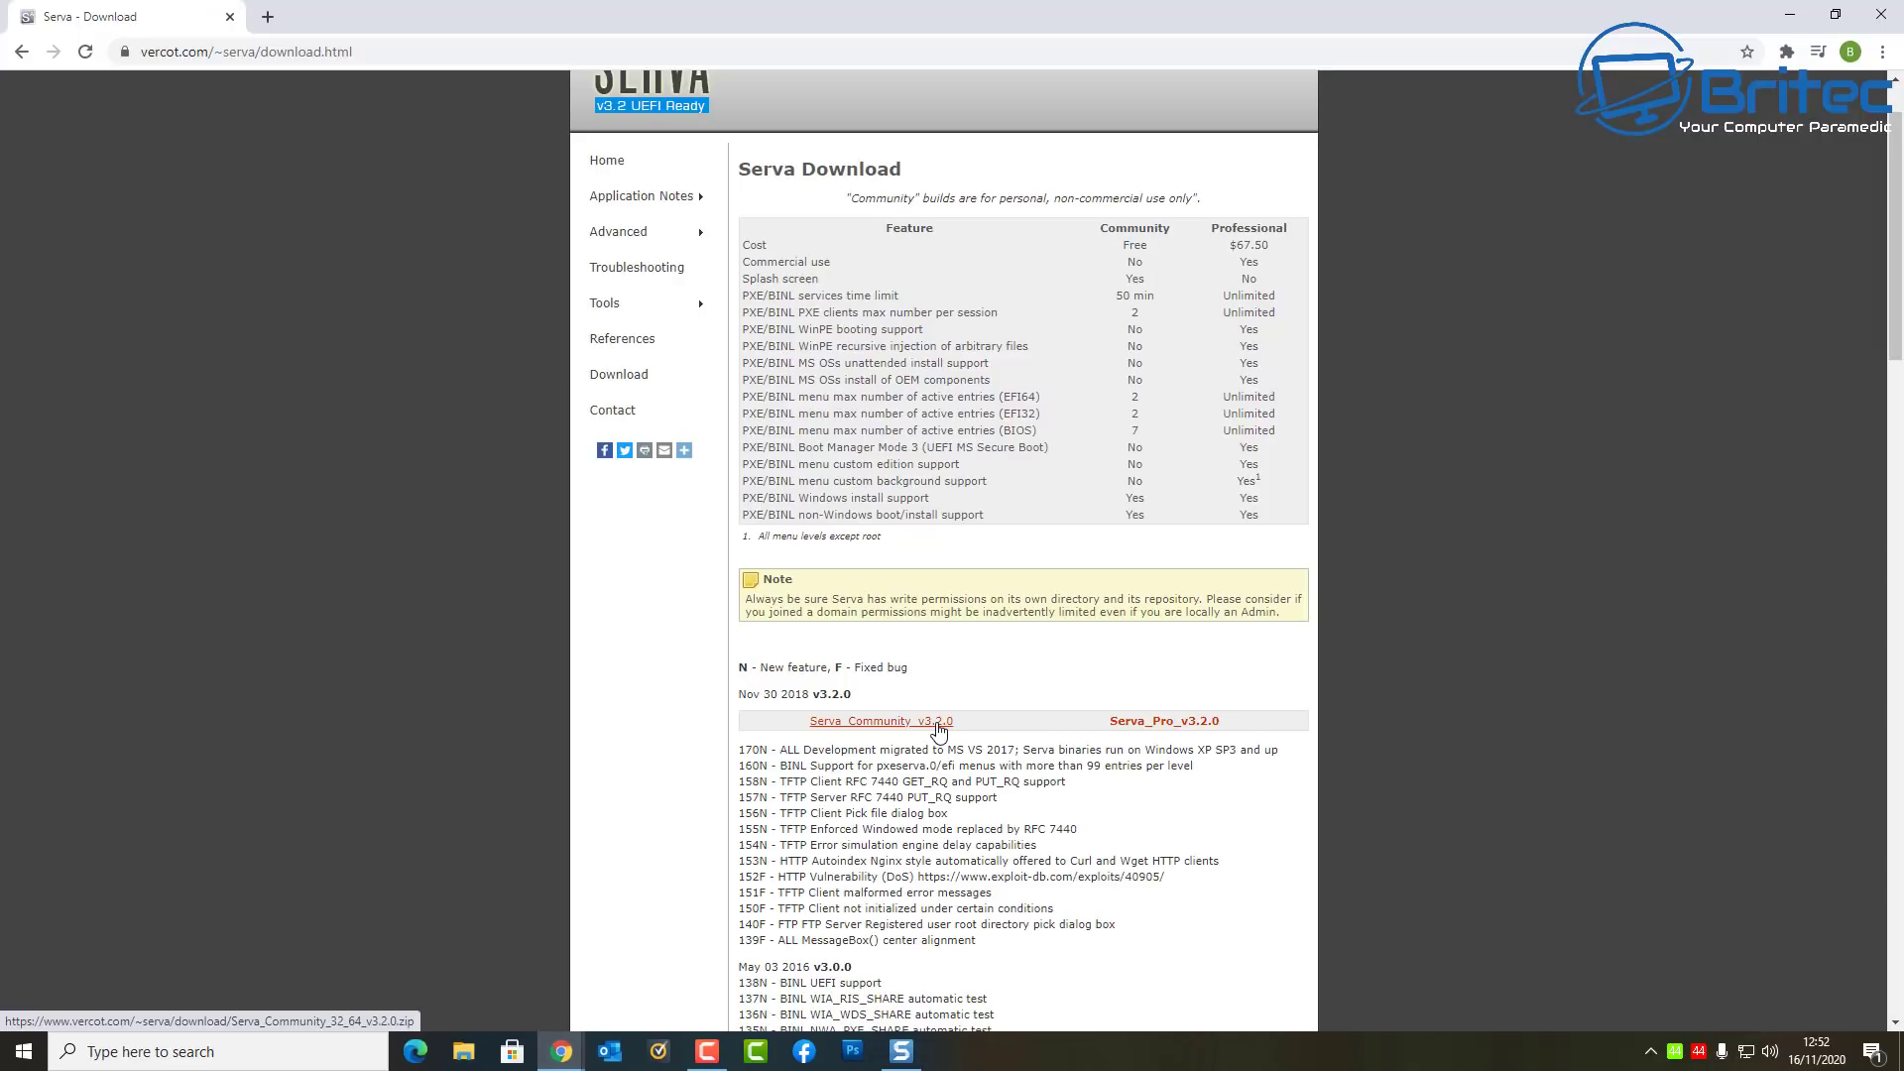
{"action": "left_click", "coordinate": [937, 724]}
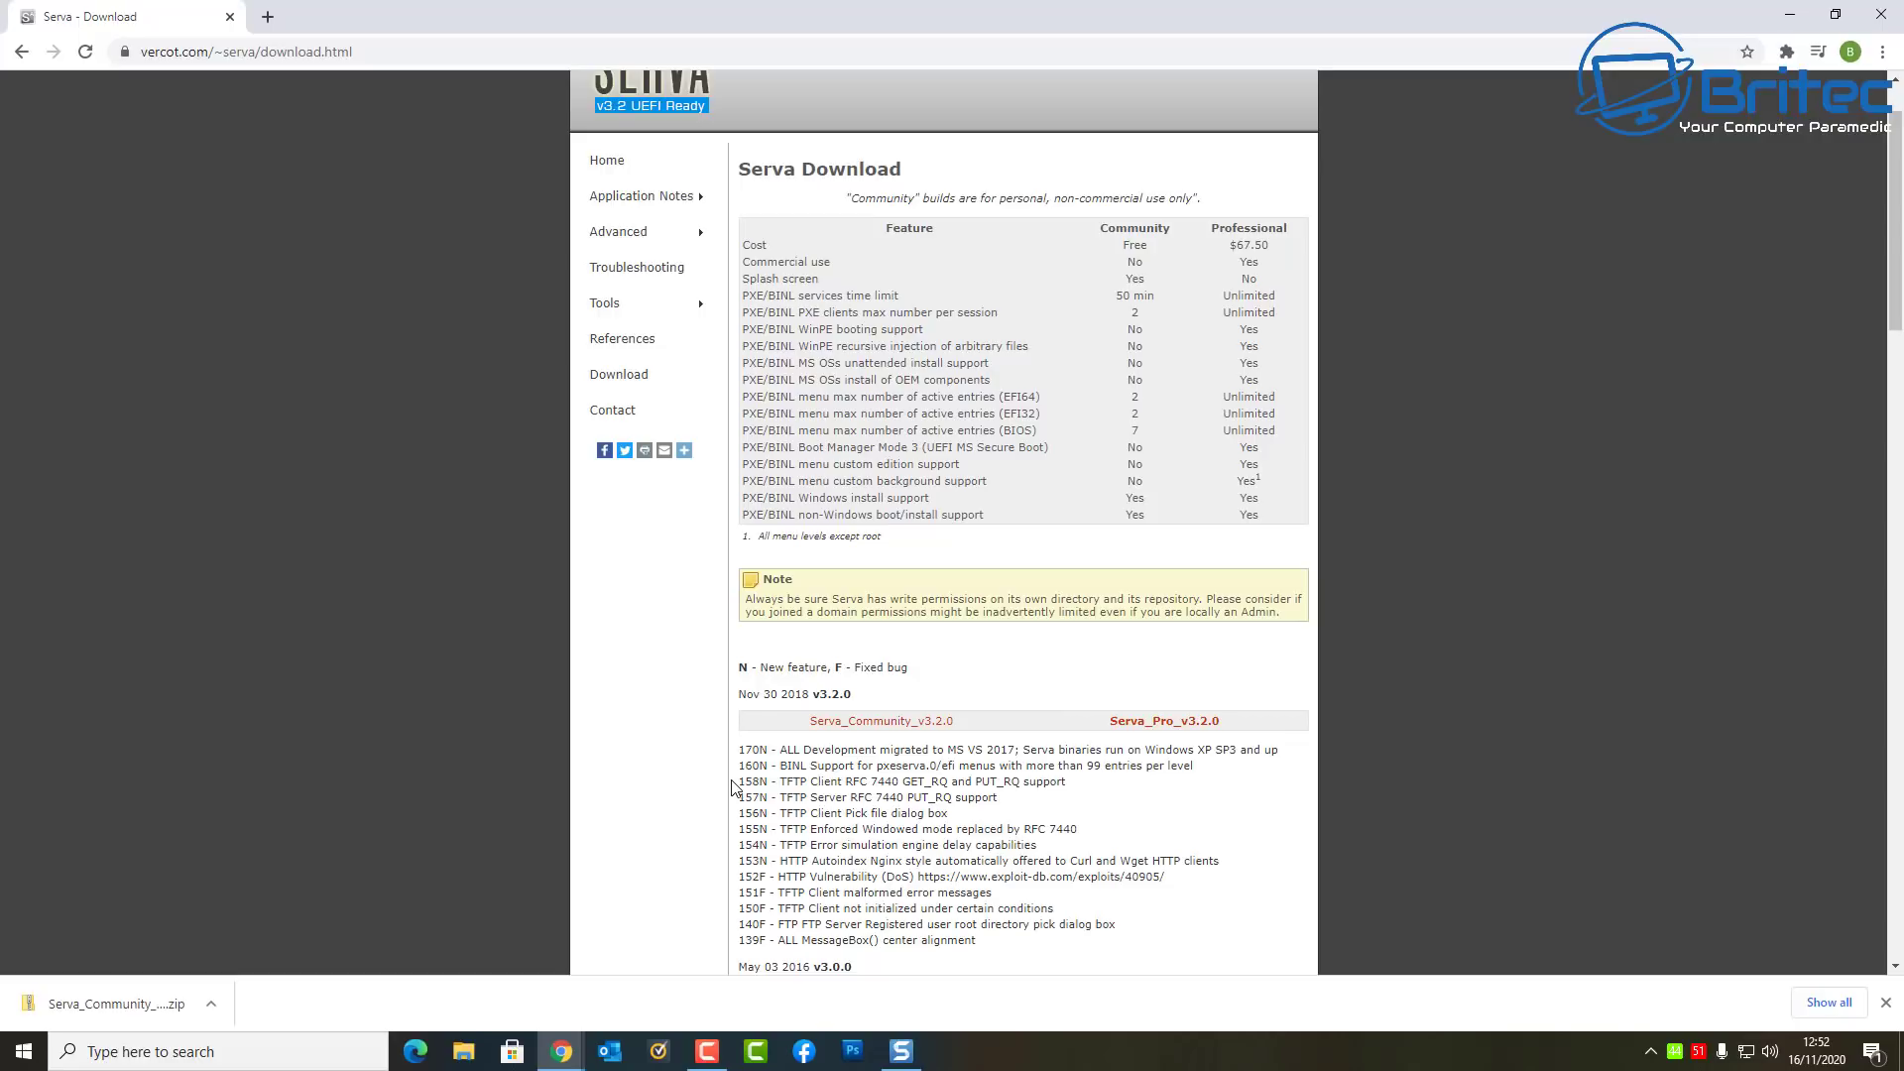
{"action": "left_click", "coordinate": [1835, 16]}
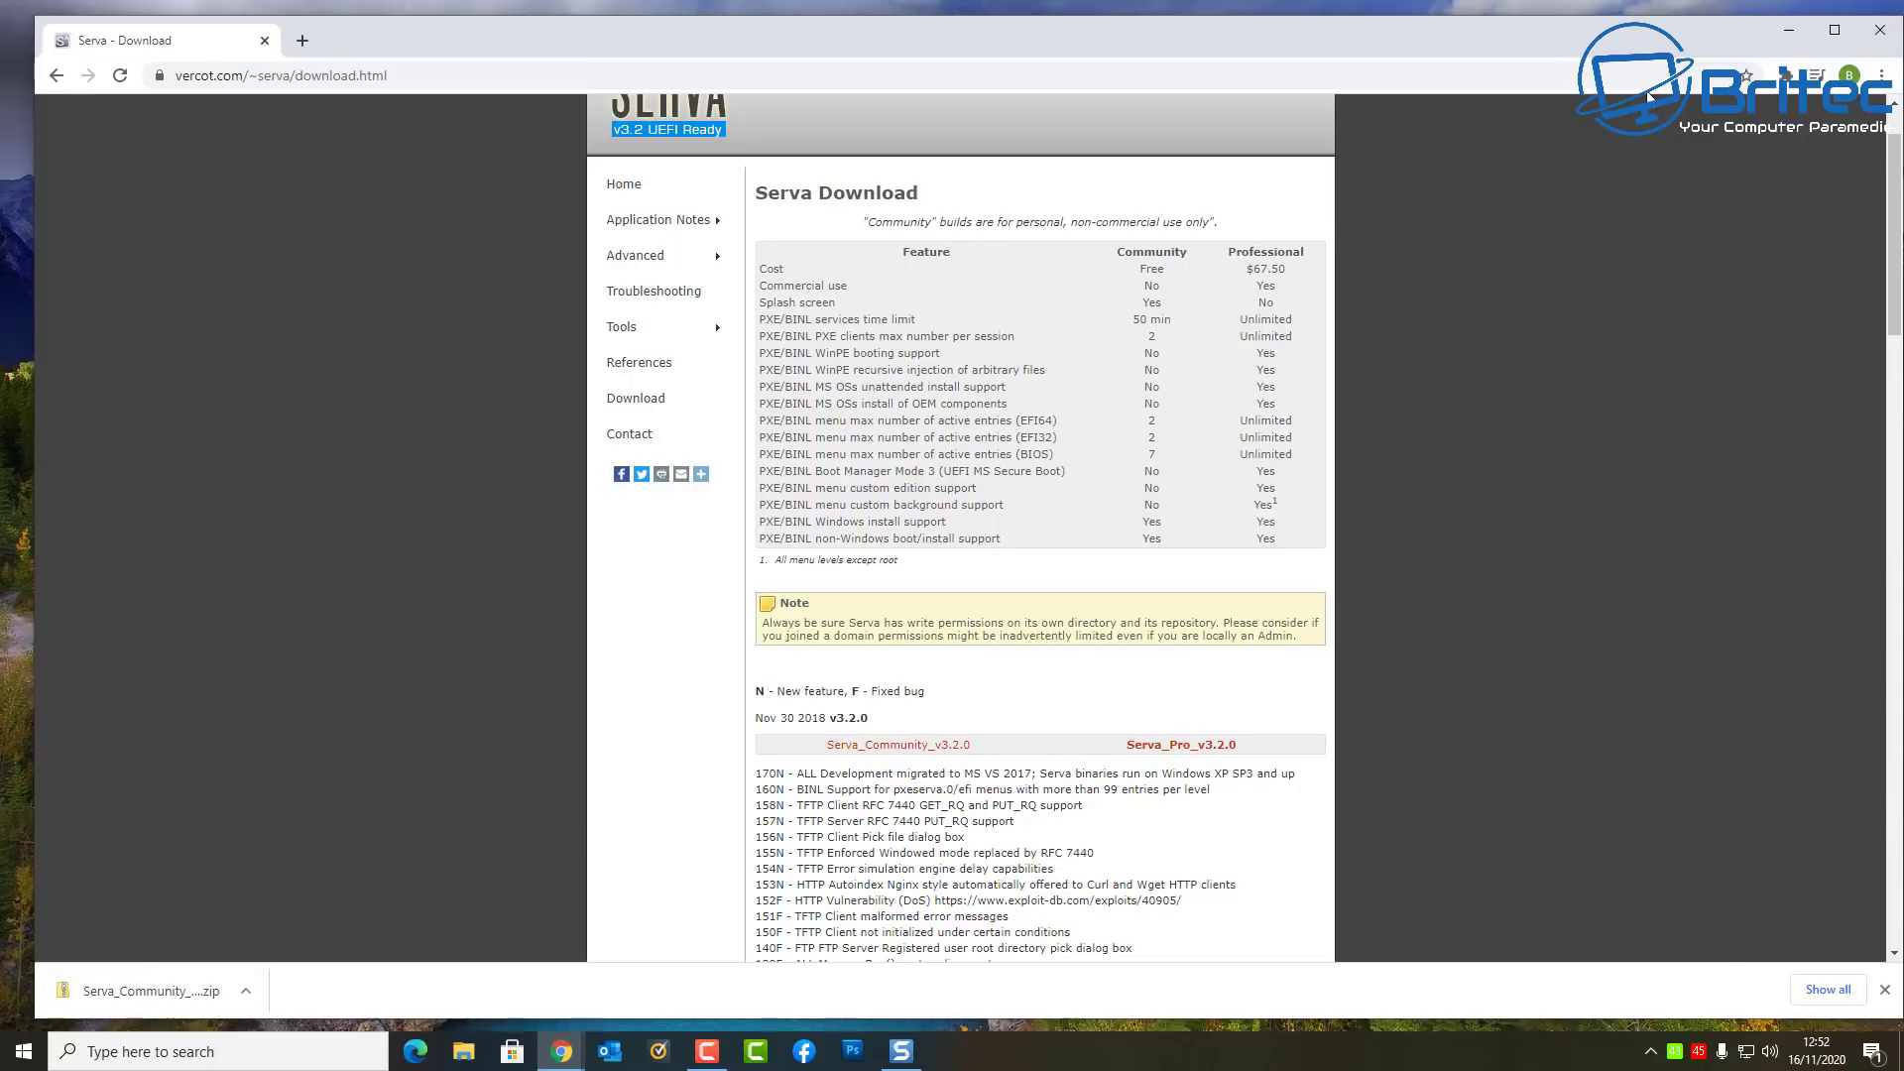
{"action": "left_click", "coordinate": [1834, 30]}
{"action": "right_click", "coordinate": [141, 985]}
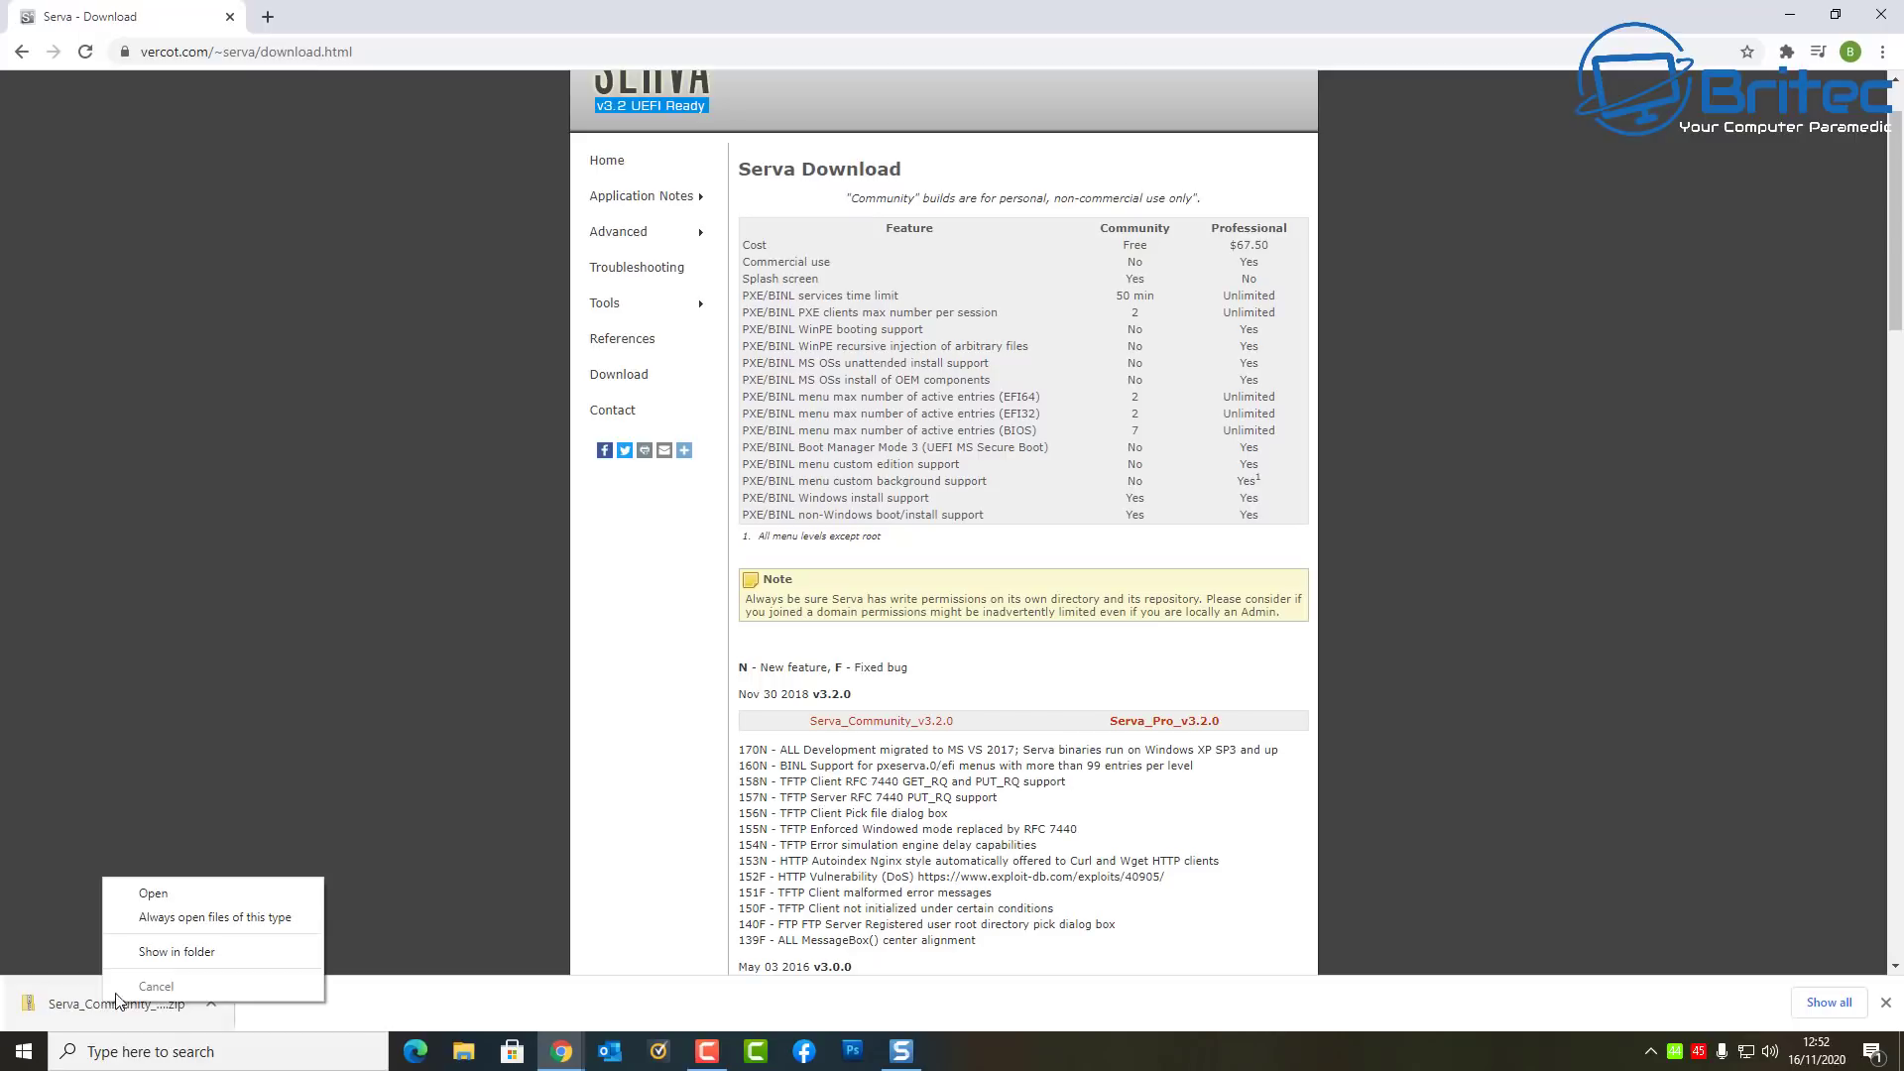
Move Serva_Community_32_64_v3.2.0.zip from Downloads onto the PXE Server (E:) drive
{"action": "left_click", "coordinate": [177, 954]}
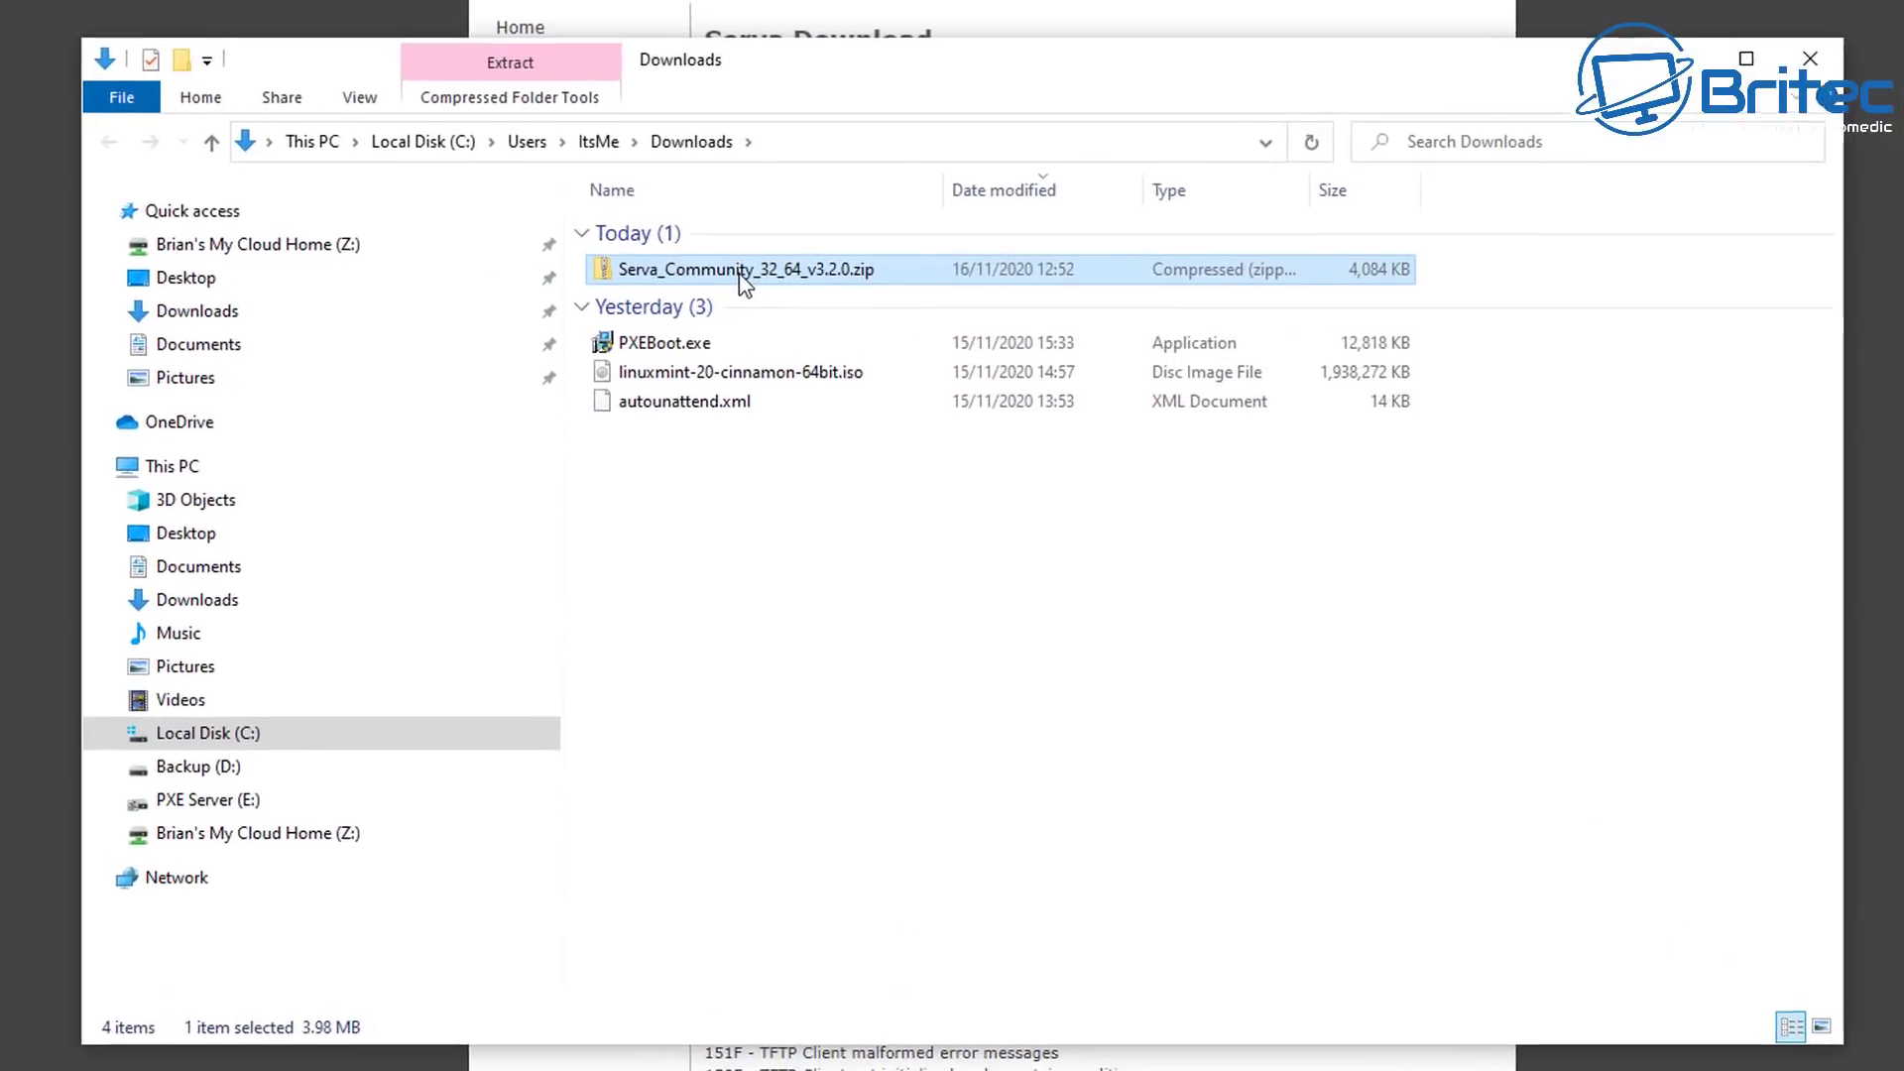
{"action": "right_click", "coordinate": [763, 335]}
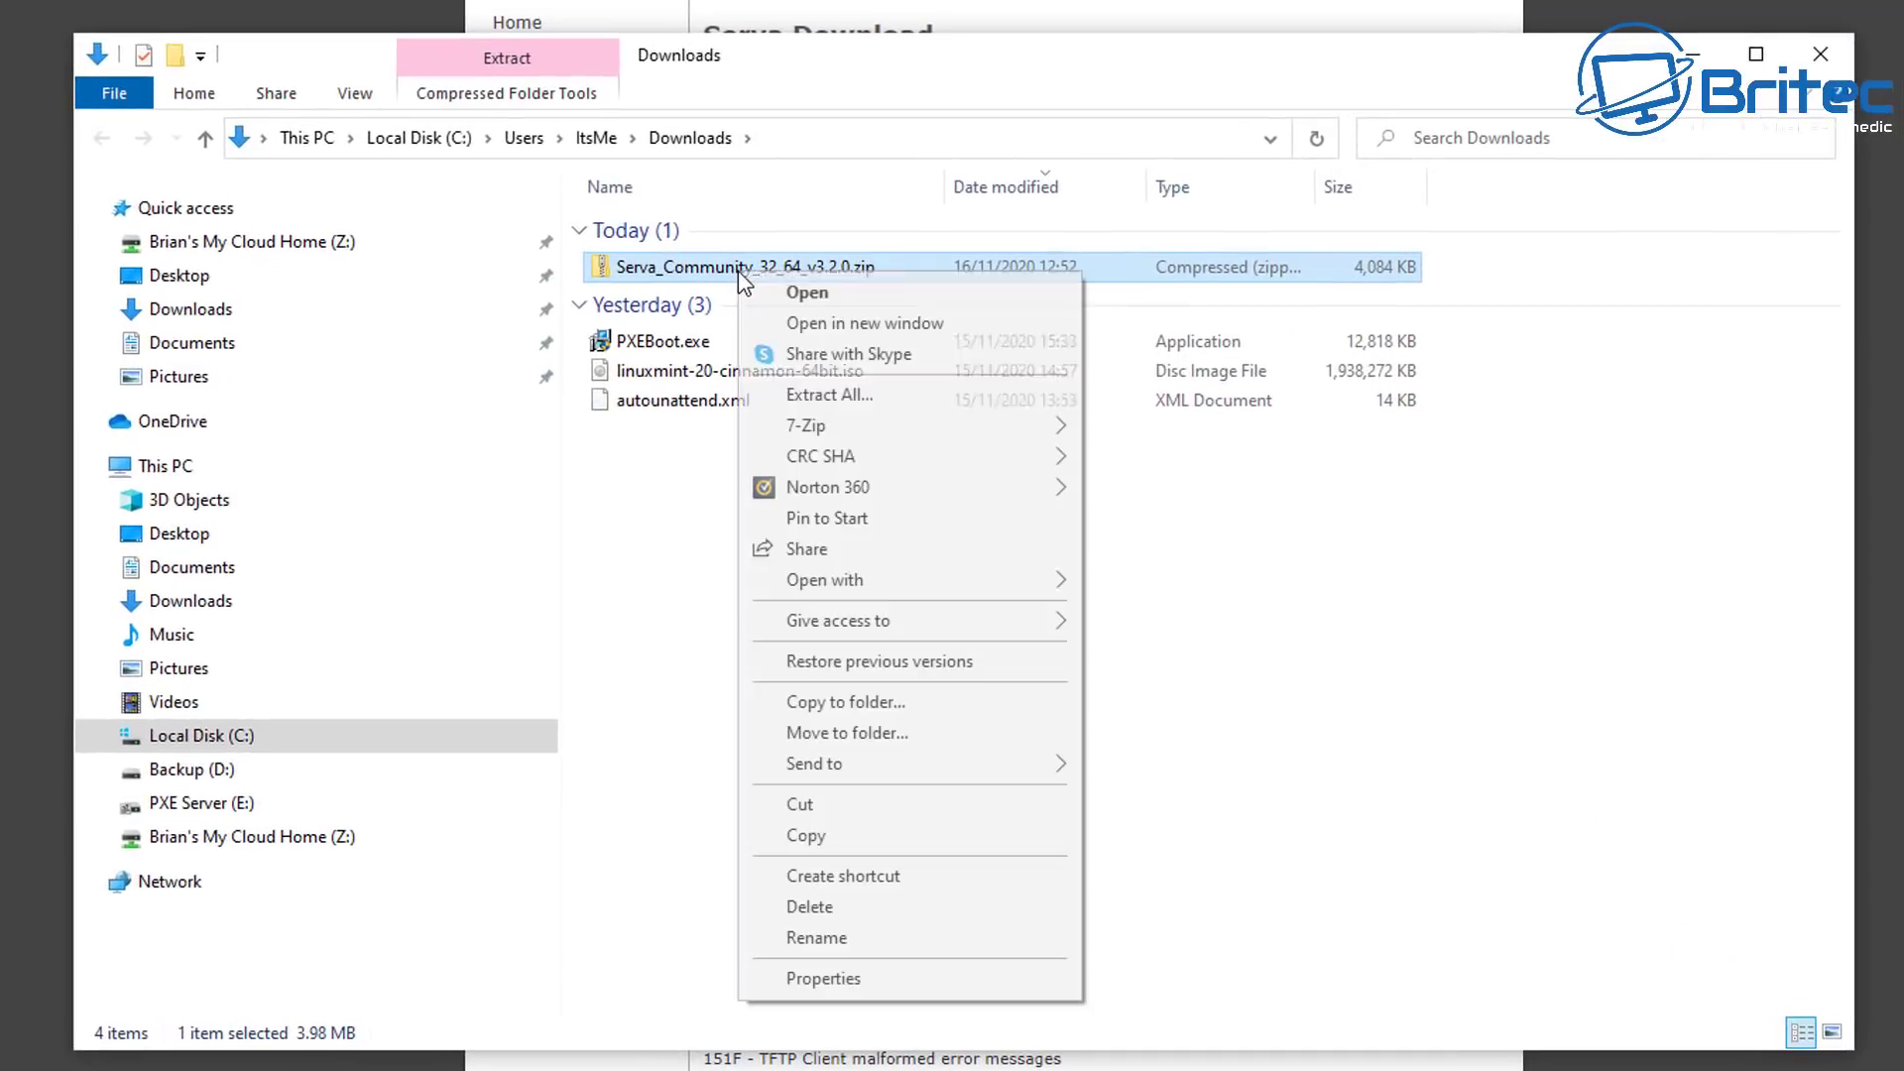
{"action": "left_click", "coordinate": [809, 803]}
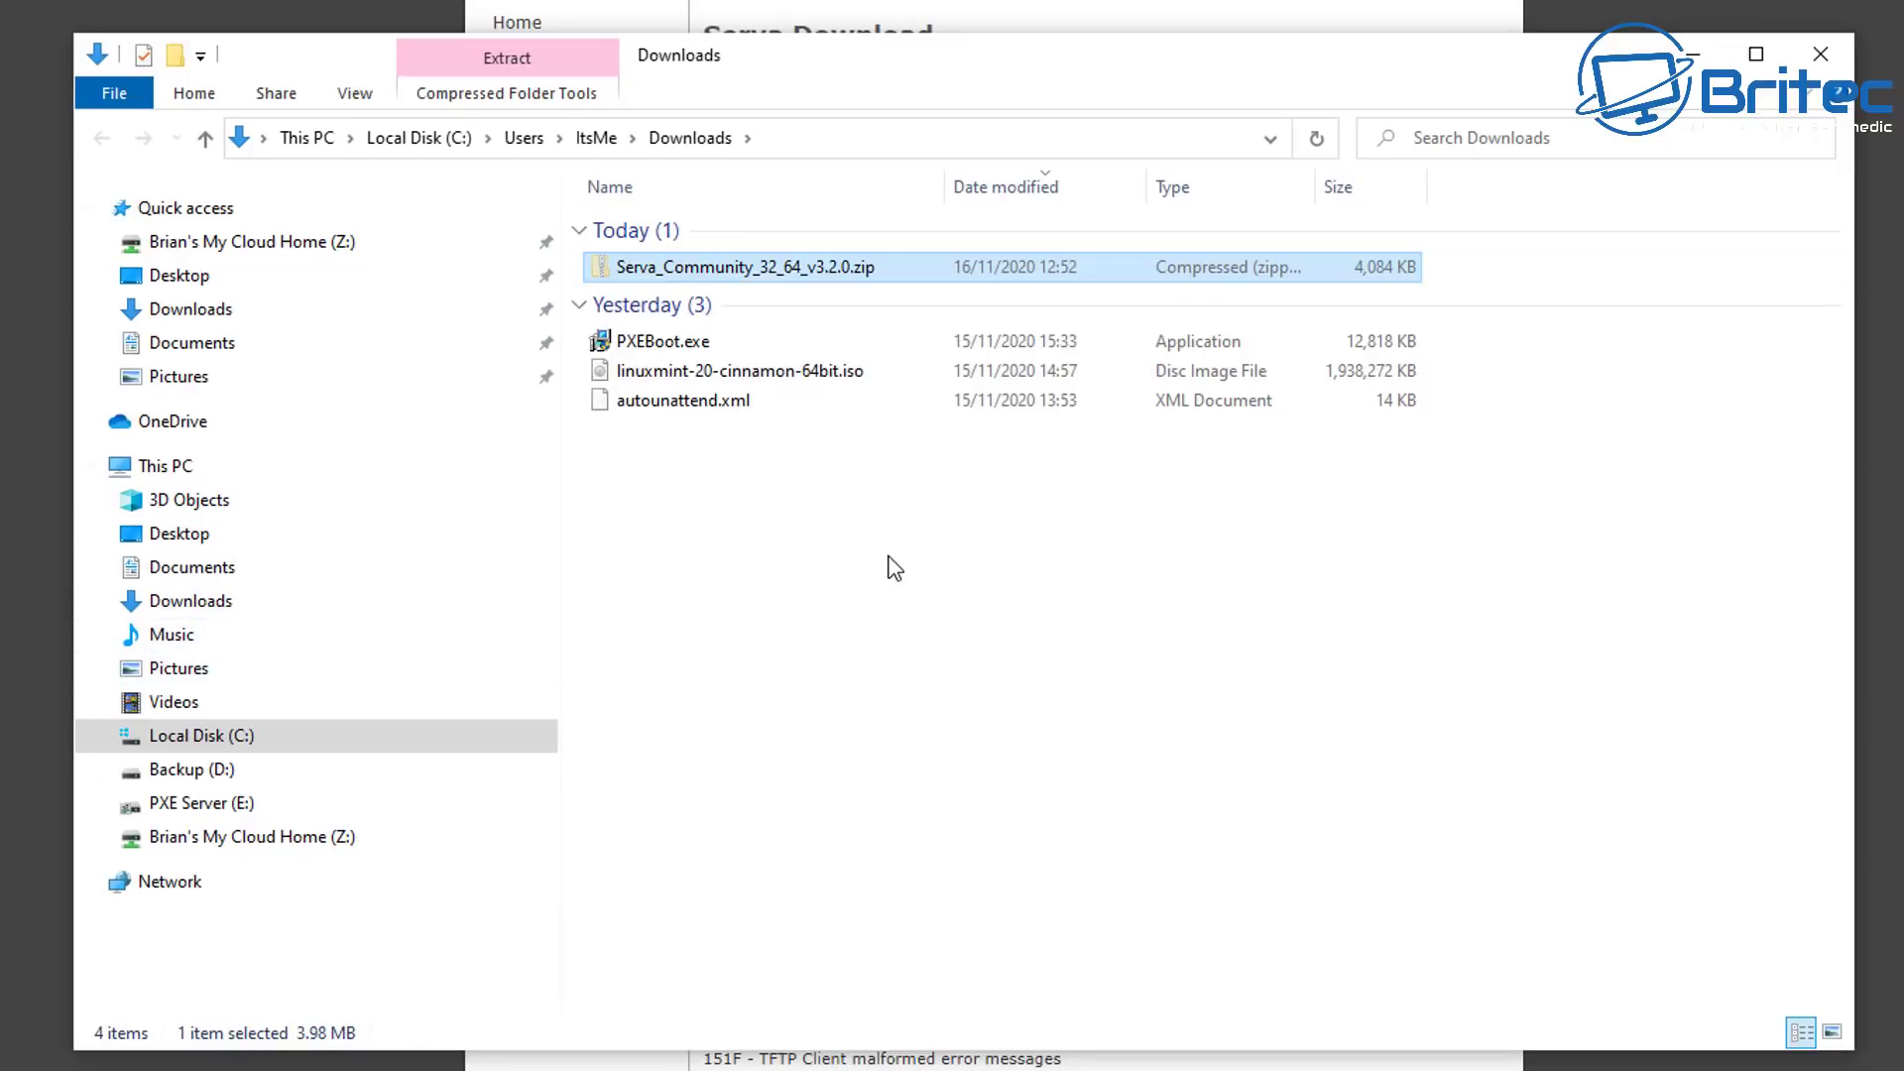
{"action": "left_click", "coordinate": [277, 802]}
{"action": "right_click", "coordinate": [835, 409]}
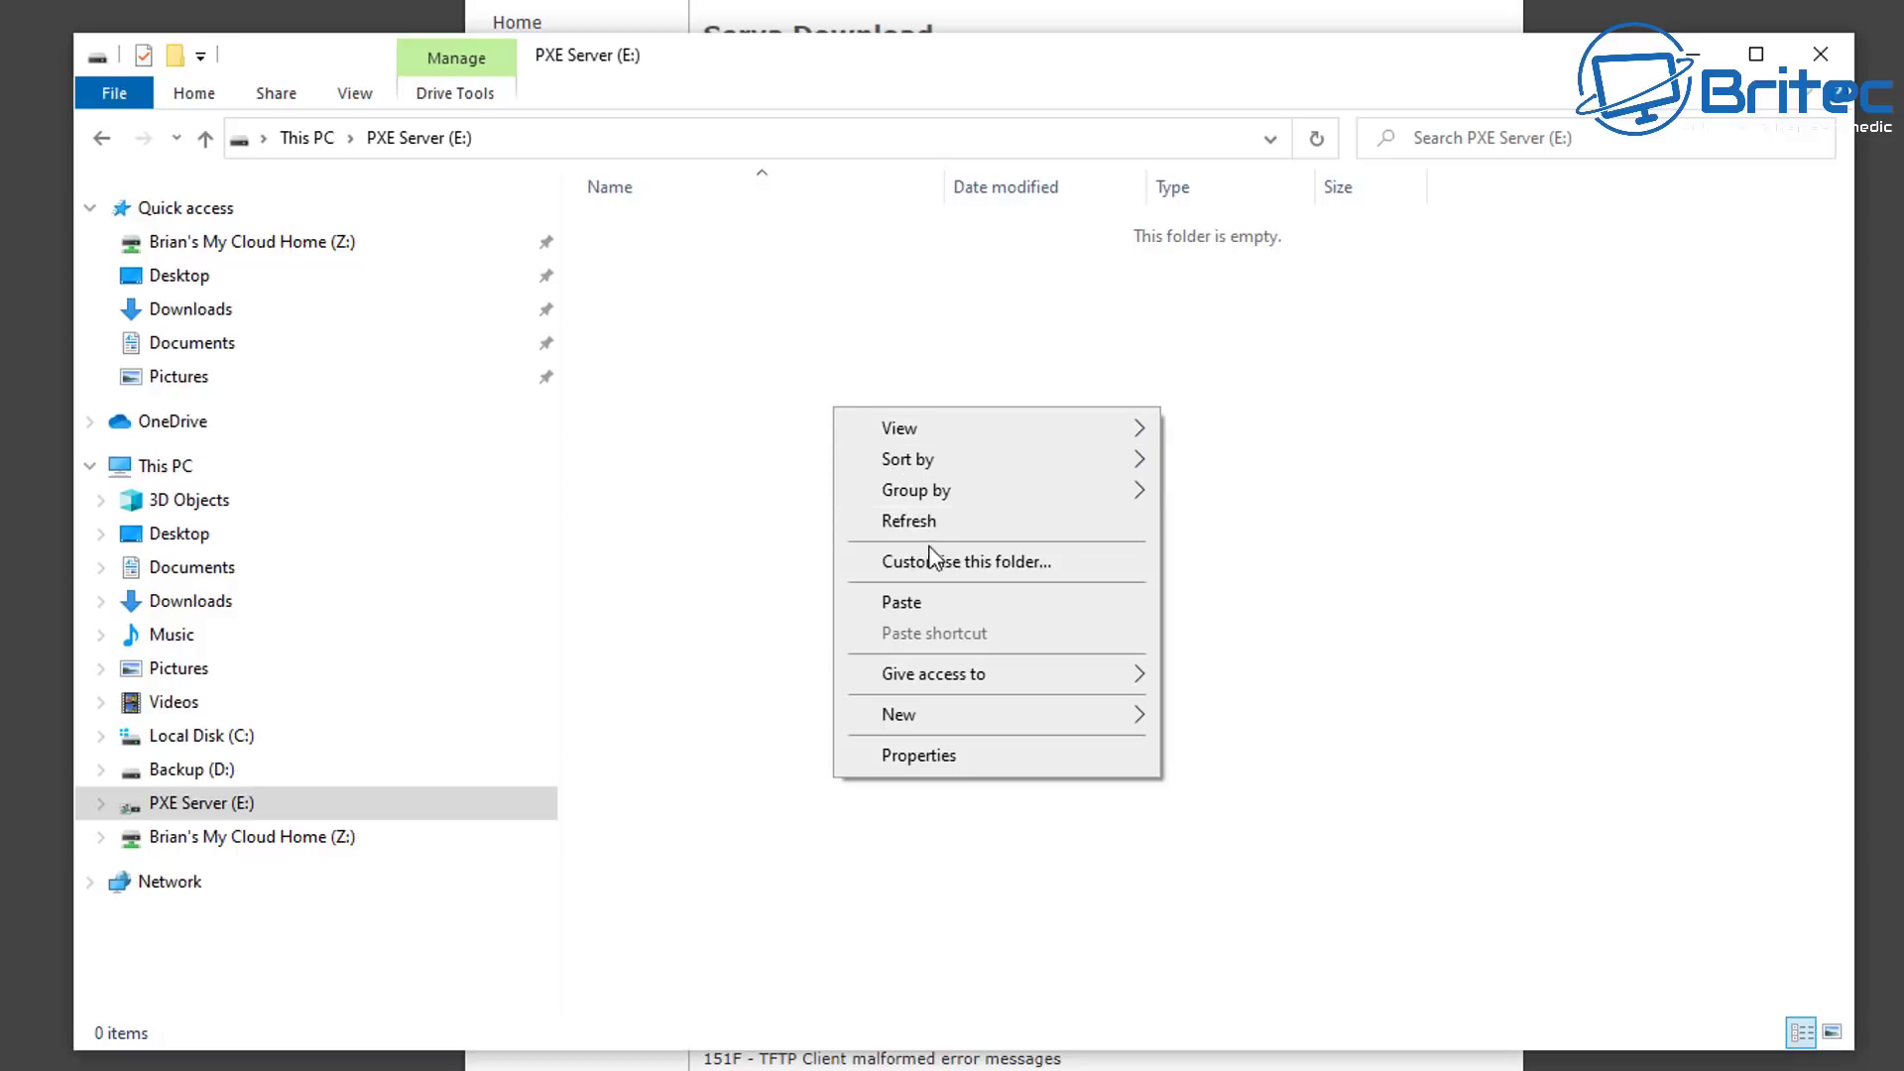
{"action": "left_click", "coordinate": [926, 602]}
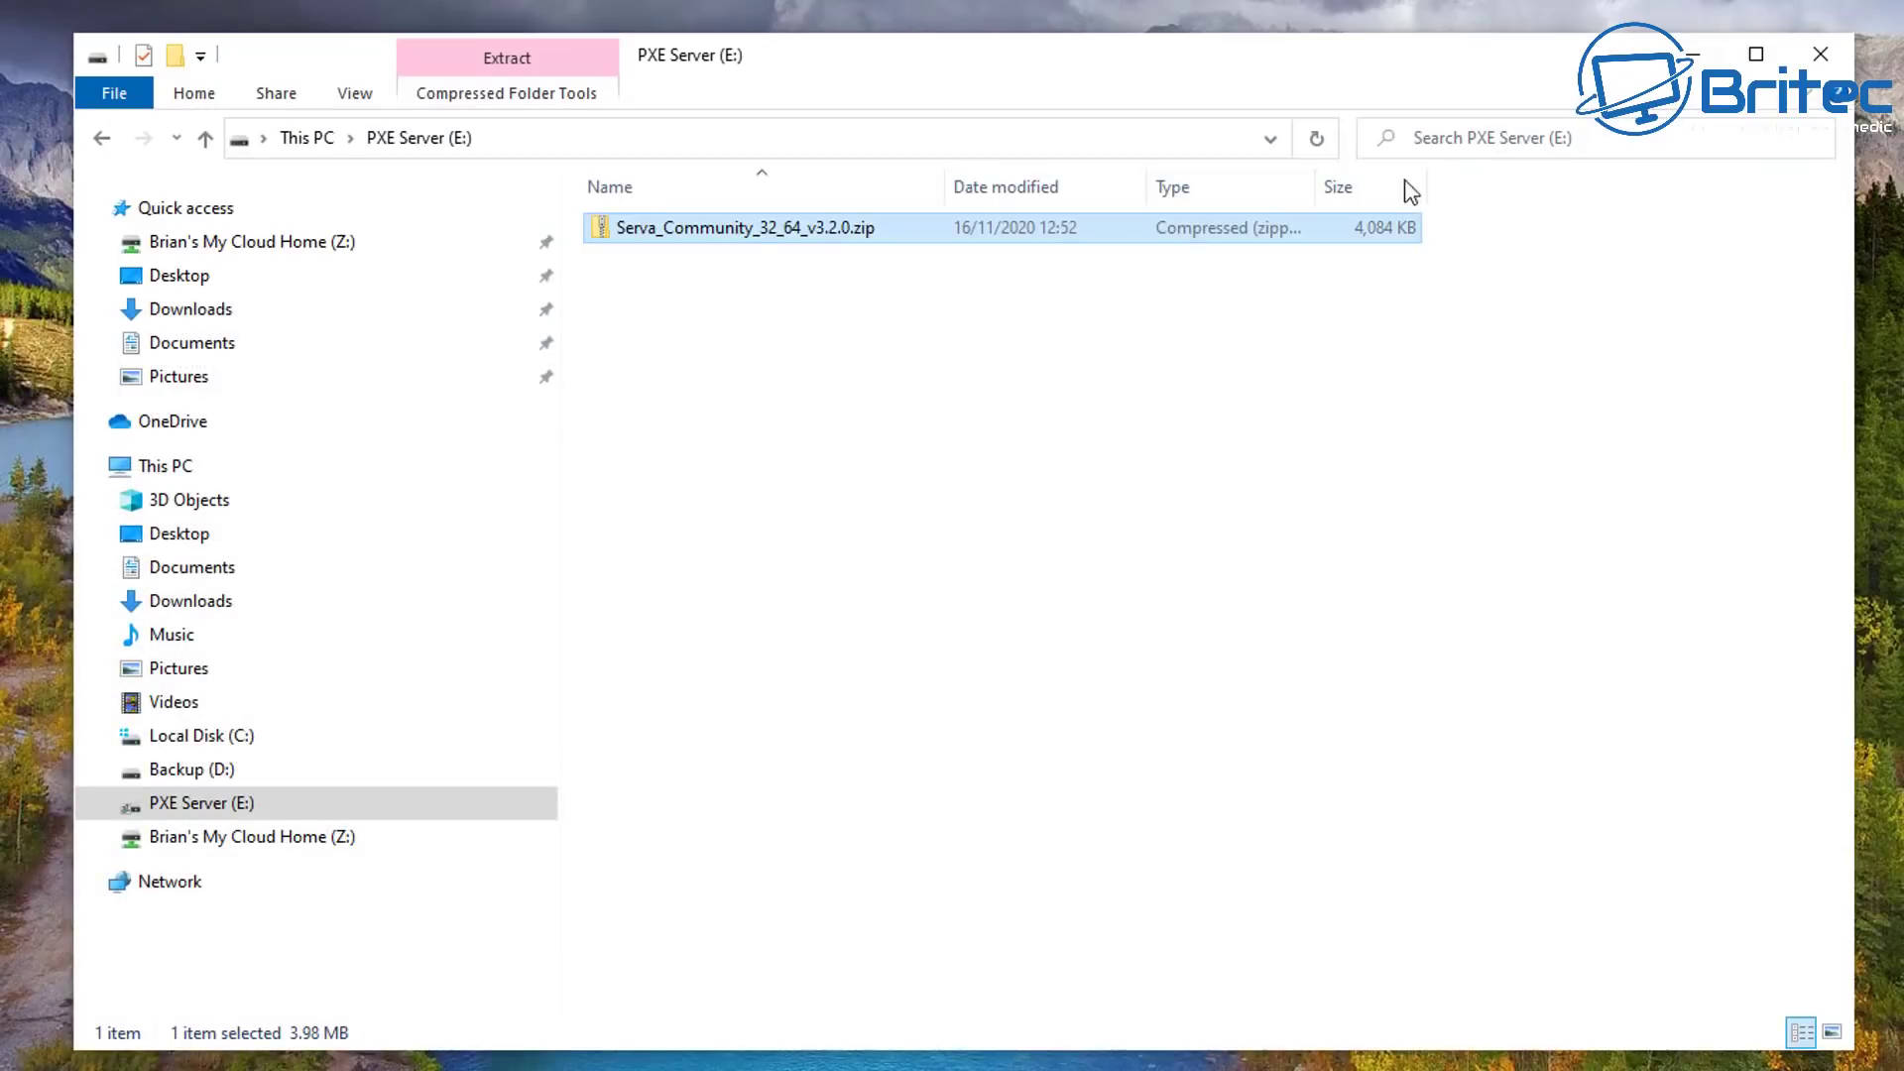
{"action": "right_click", "coordinate": [728, 235]}
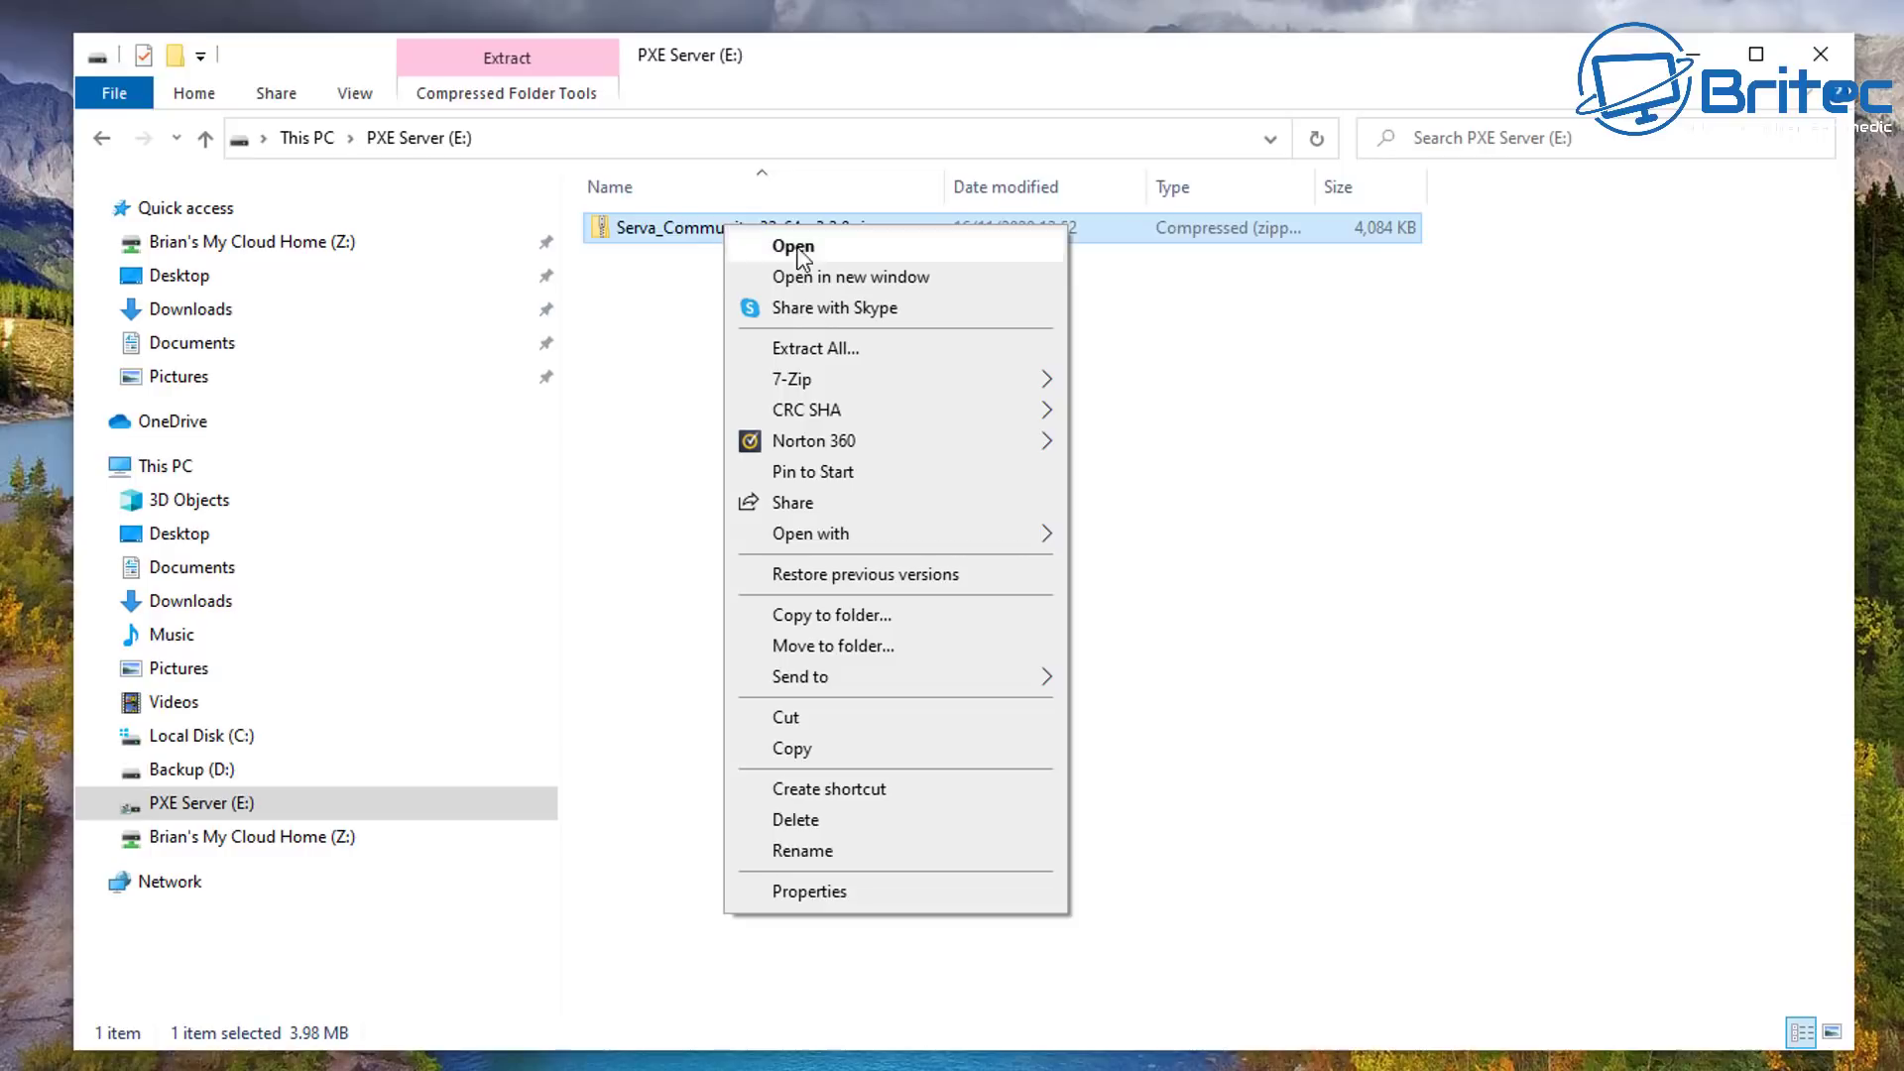
Extract the Serva zip into its own folder on E:, then delete the zip
{"action": "left_click", "coordinate": [842, 353]}
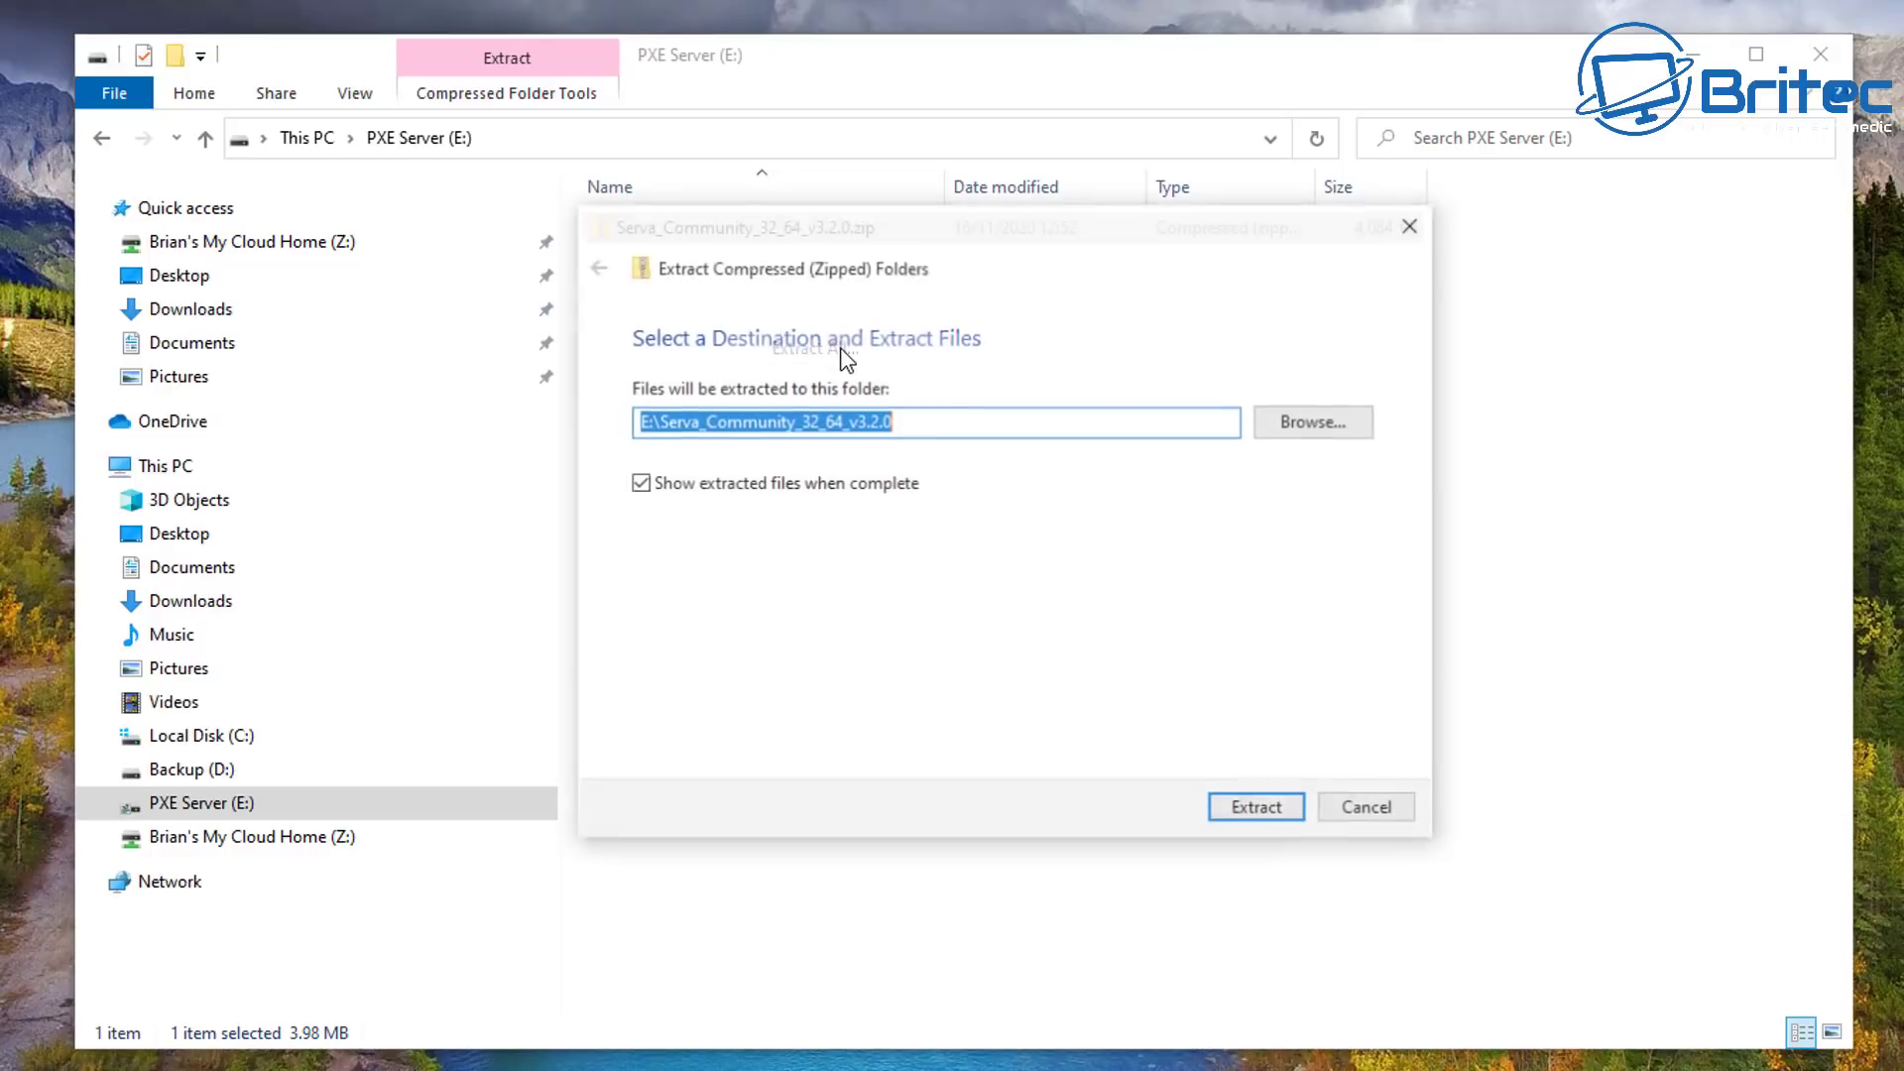
{"action": "left_click", "coordinate": [1279, 813]}
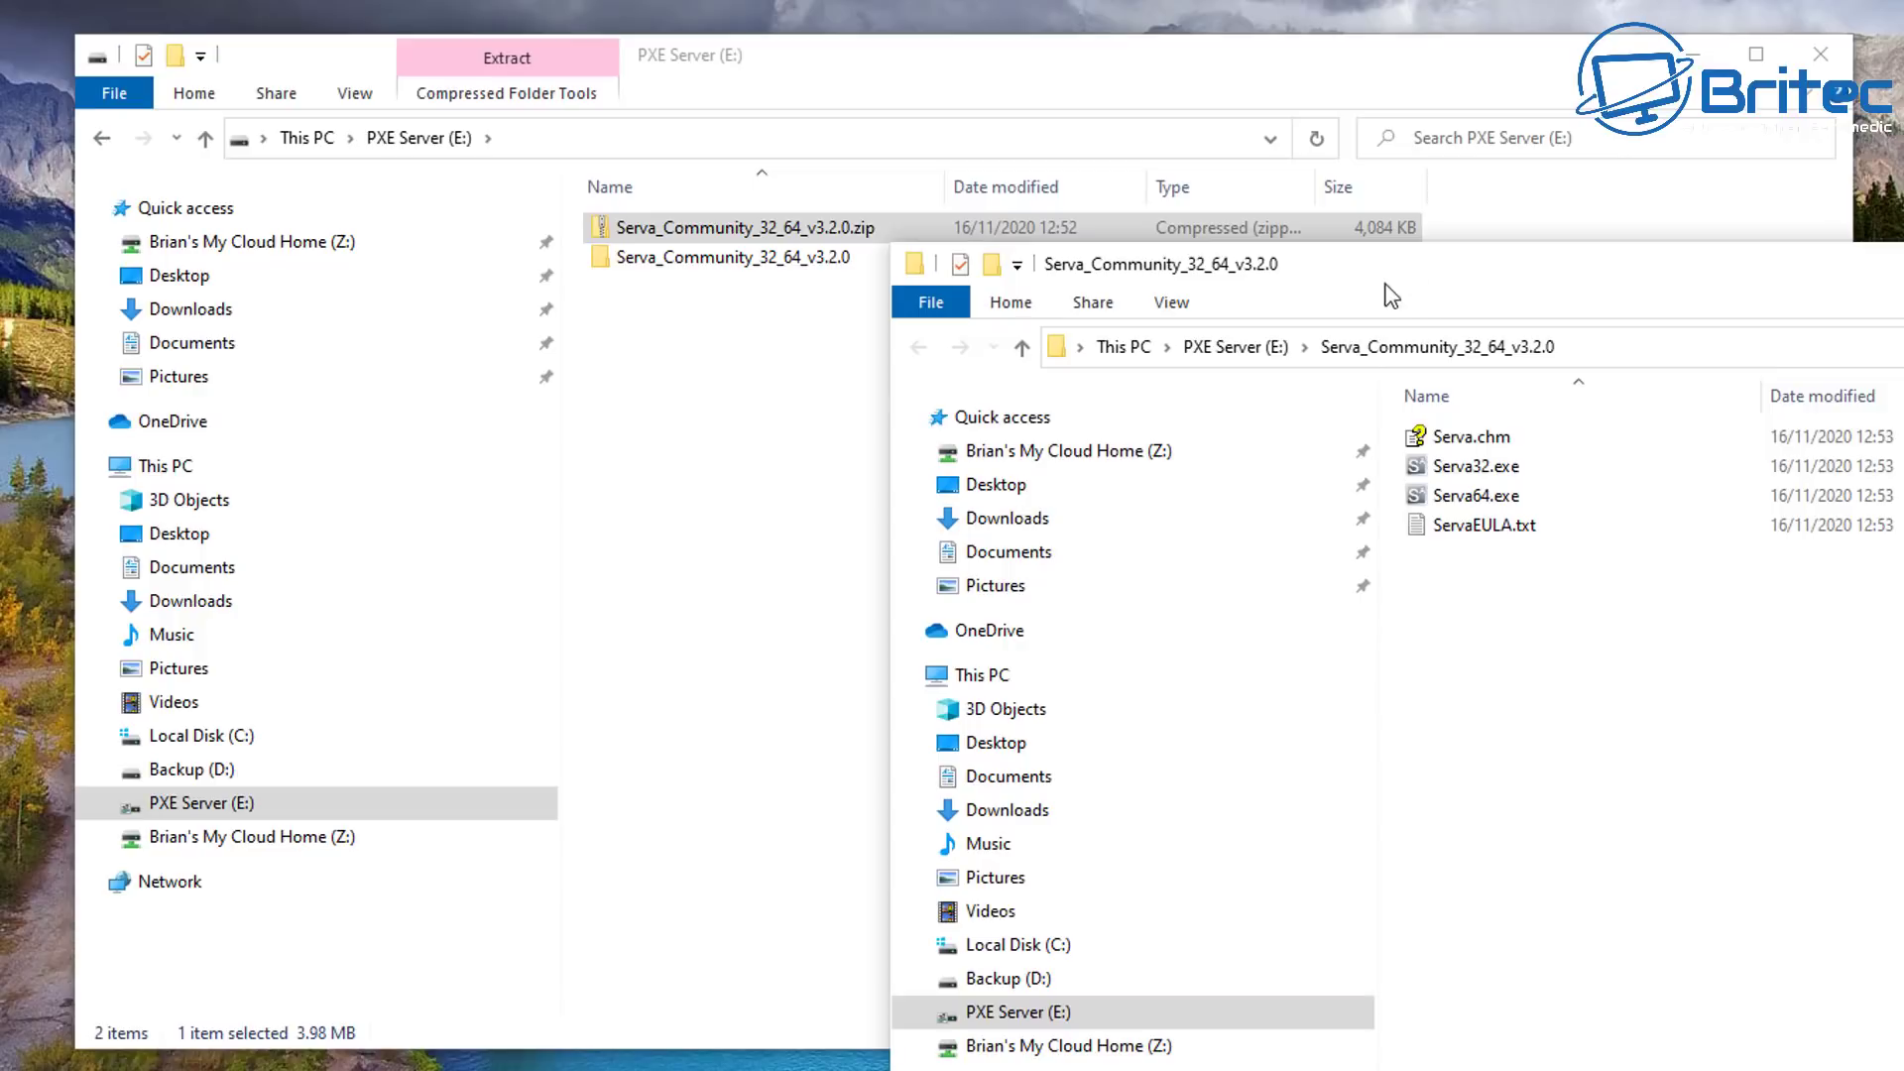
{"action": "left_click_drag", "start_coordinate": [1845, 281], "coordinate": [1170, 171]}
{"action": "left_click", "coordinate": [1833, 162]}
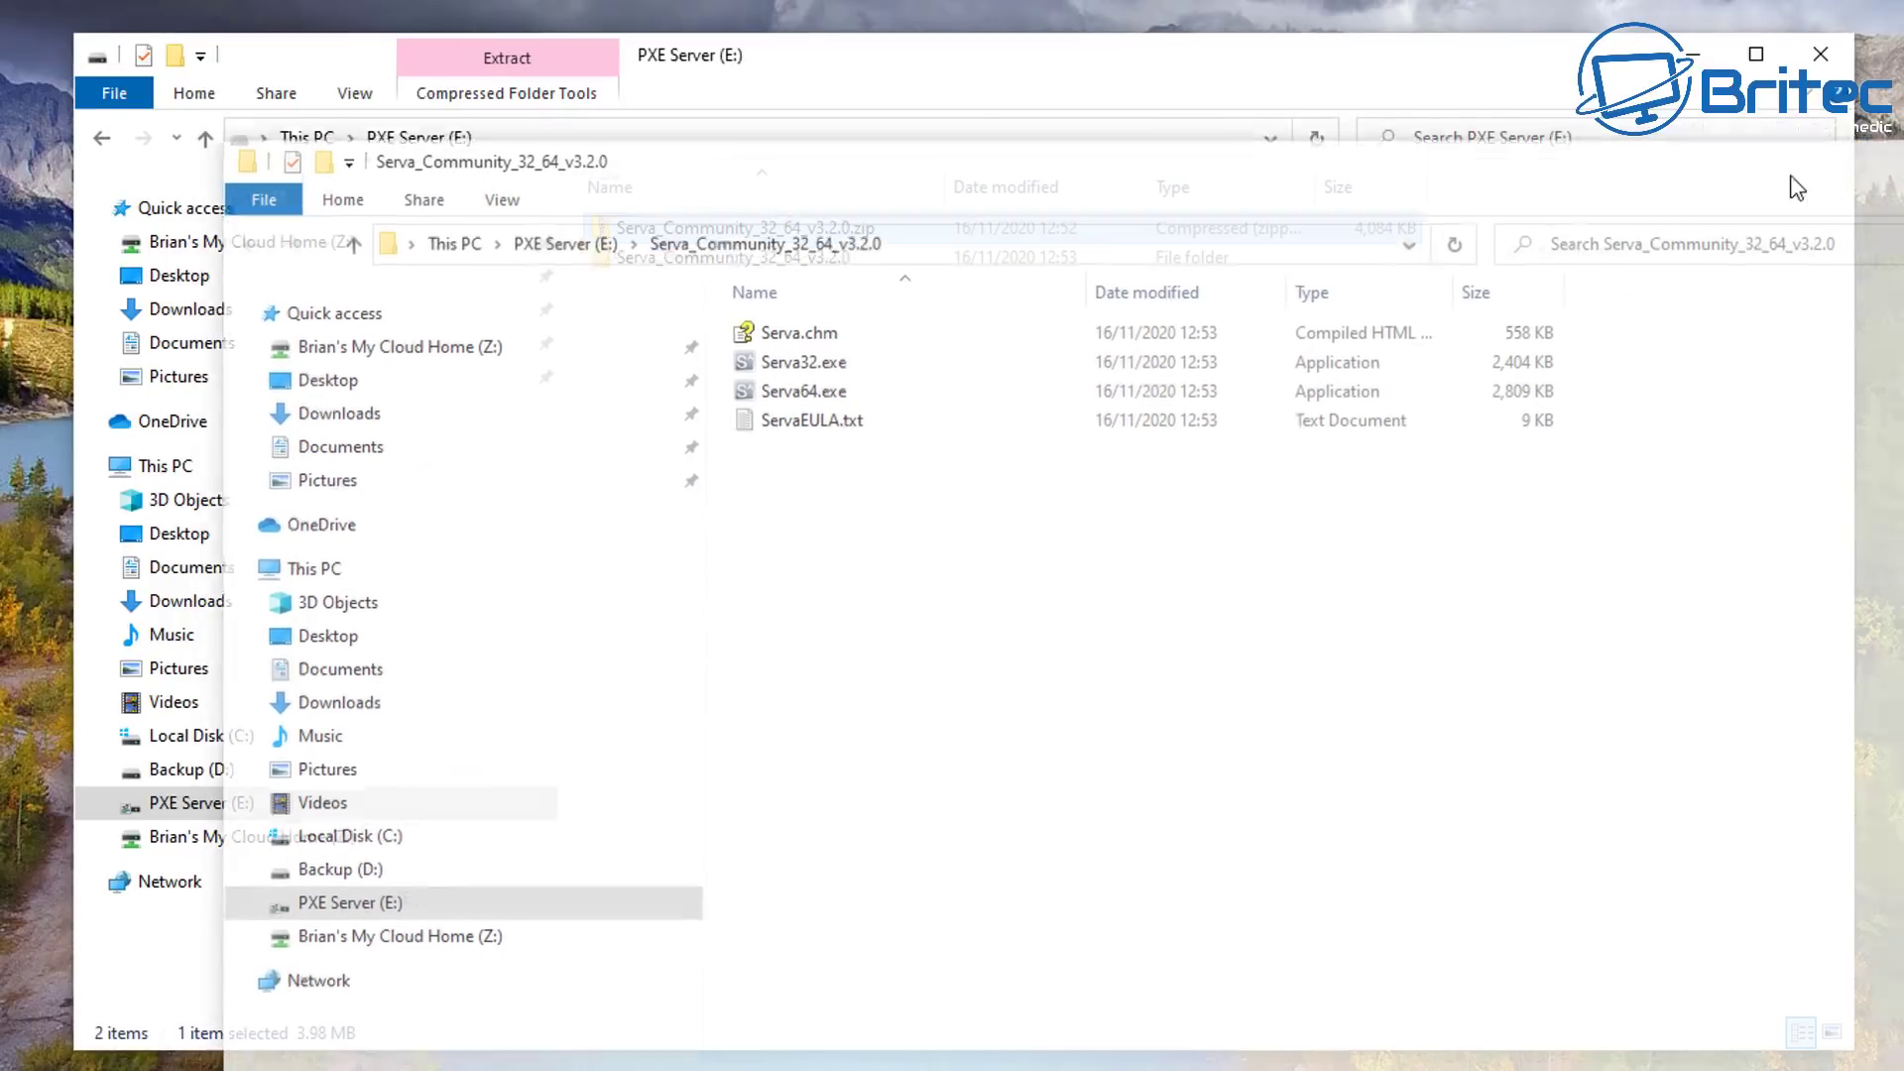
{"action": "right_click", "coordinate": [793, 236]}
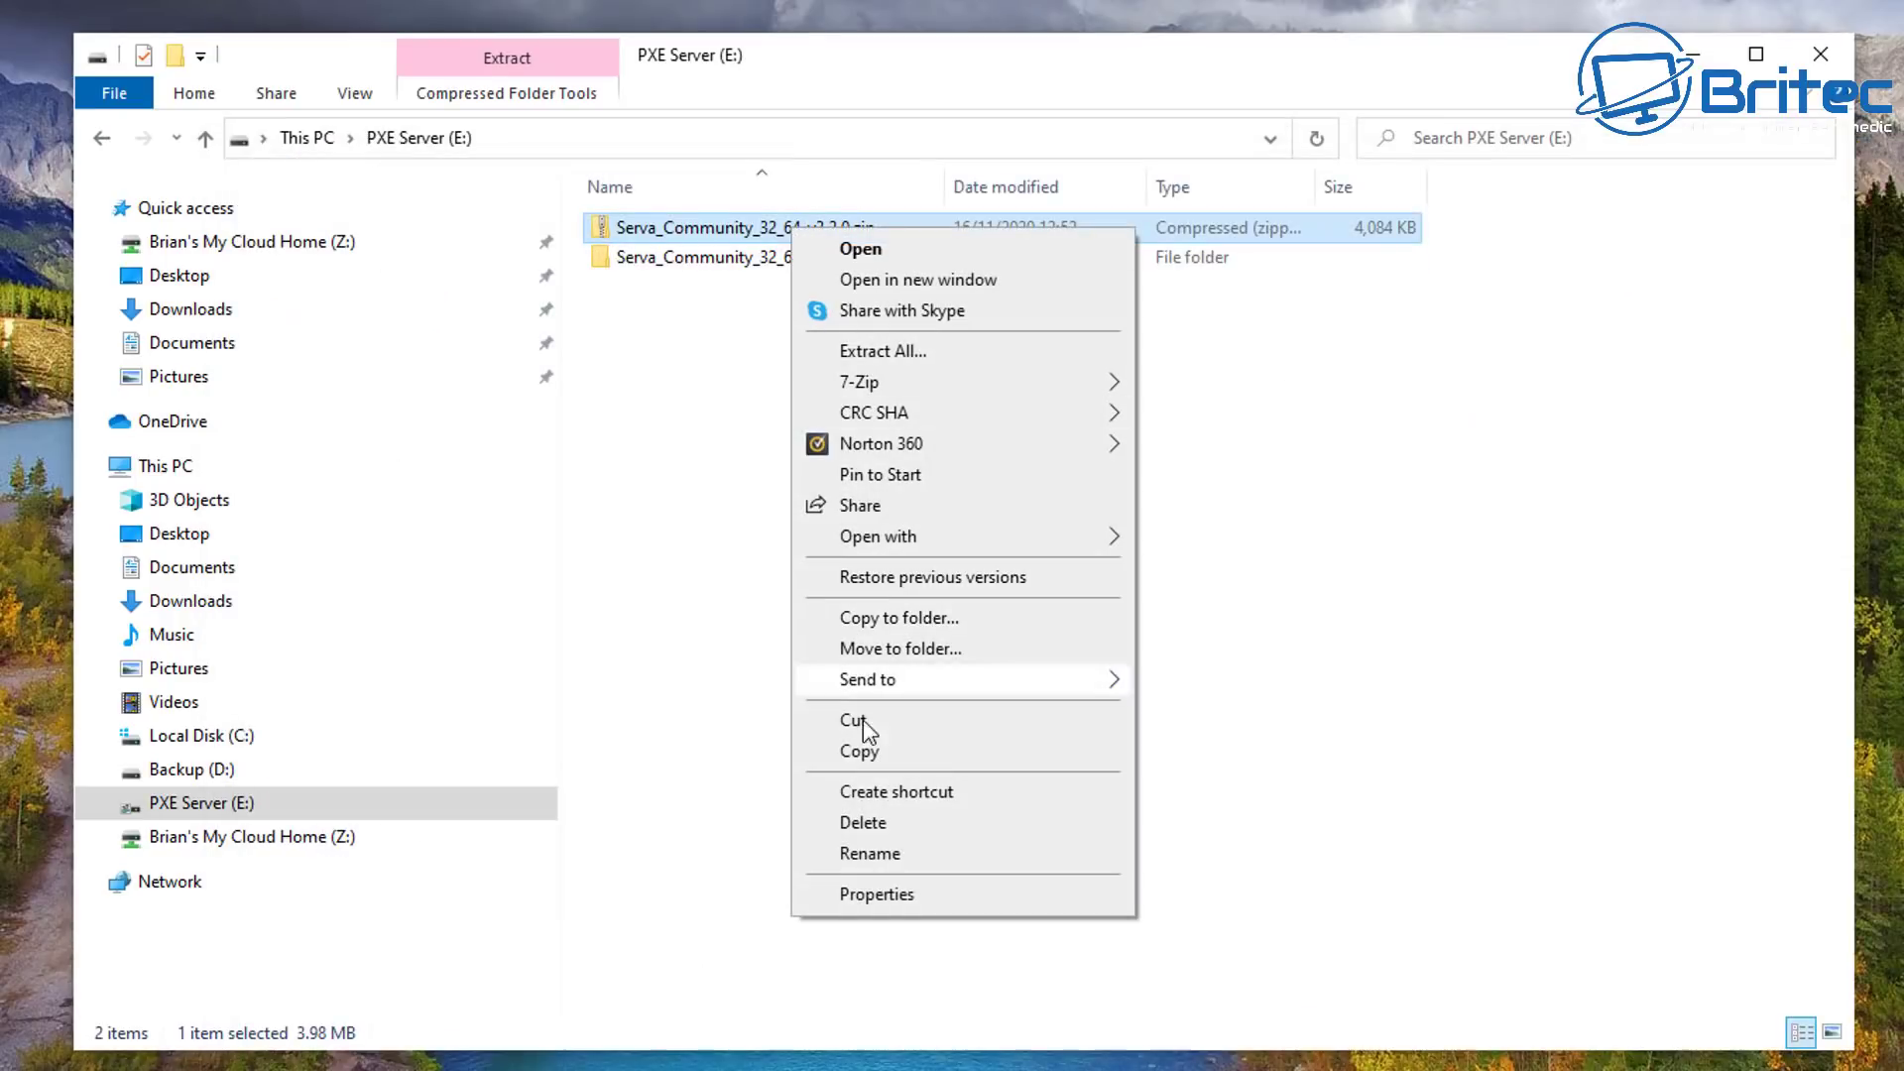
{"action": "left_click", "coordinate": [878, 821]}
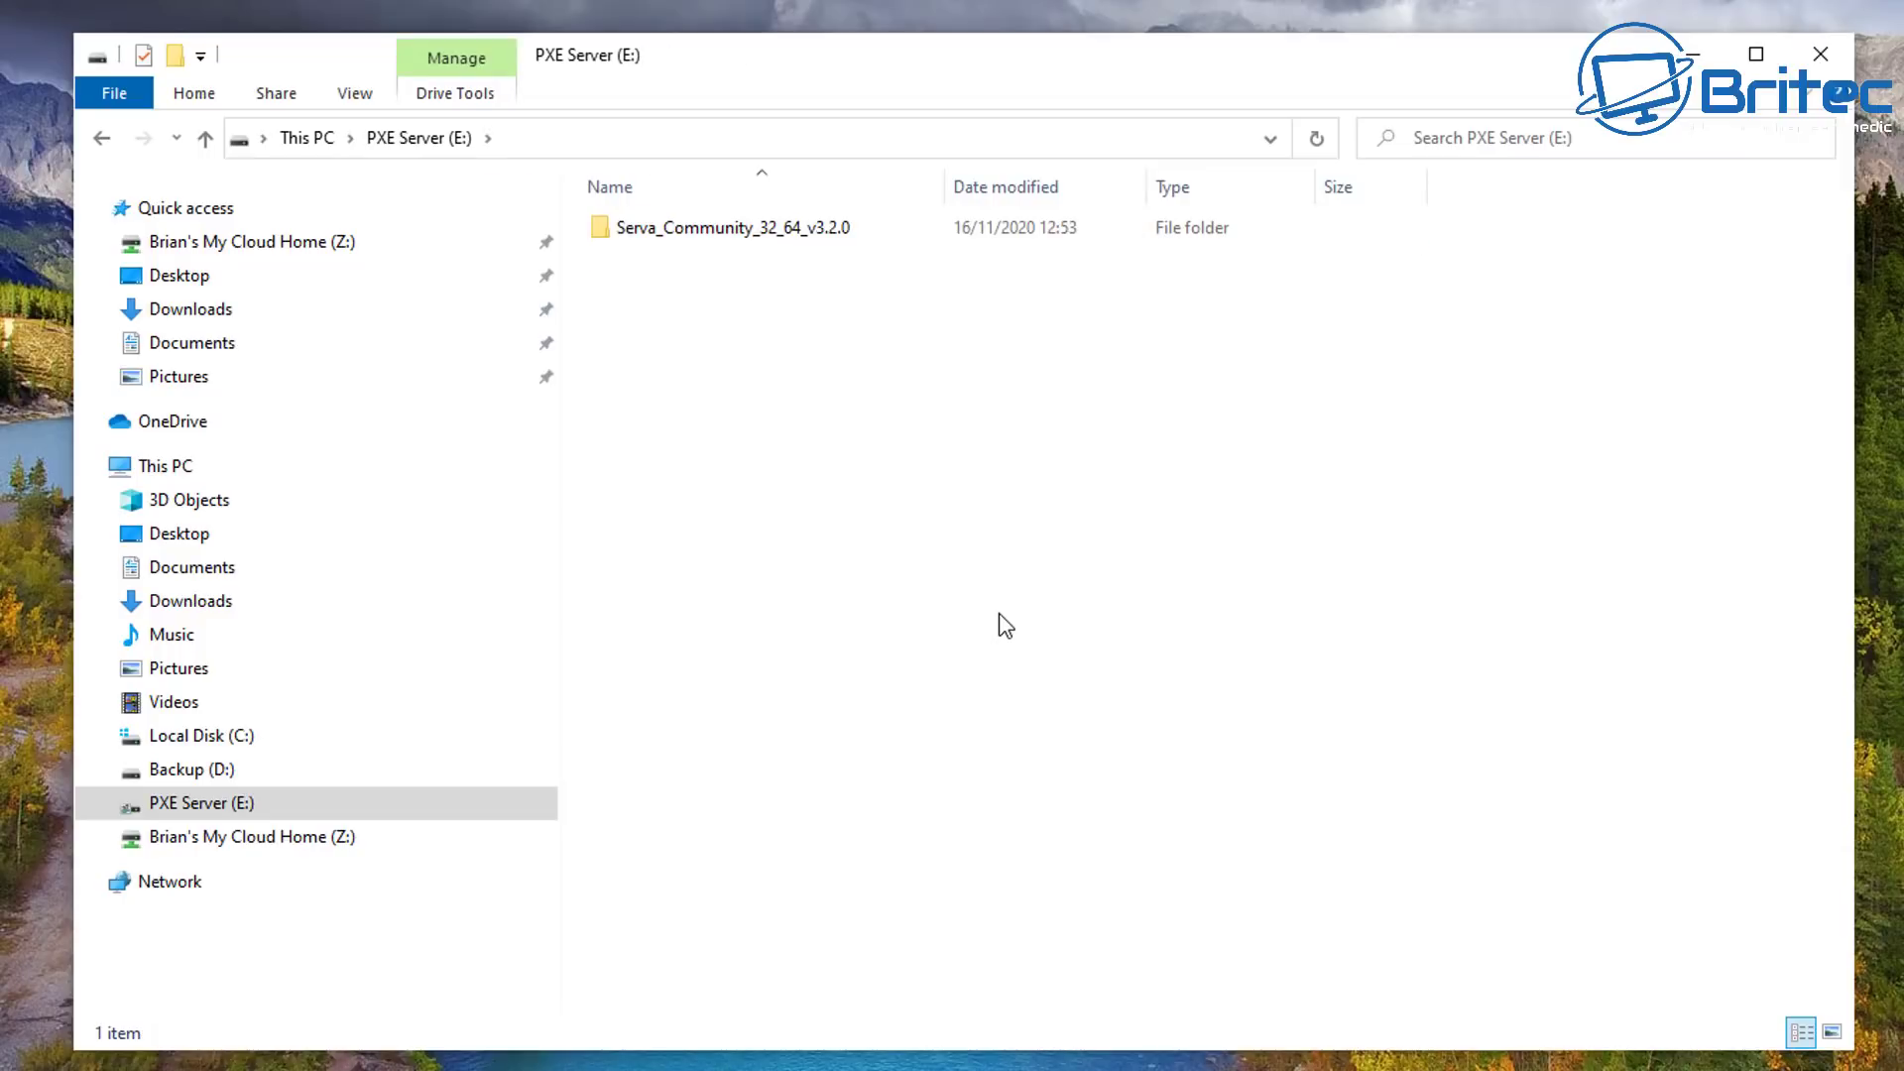
{"action": "left_click", "coordinate": [403, 144]}
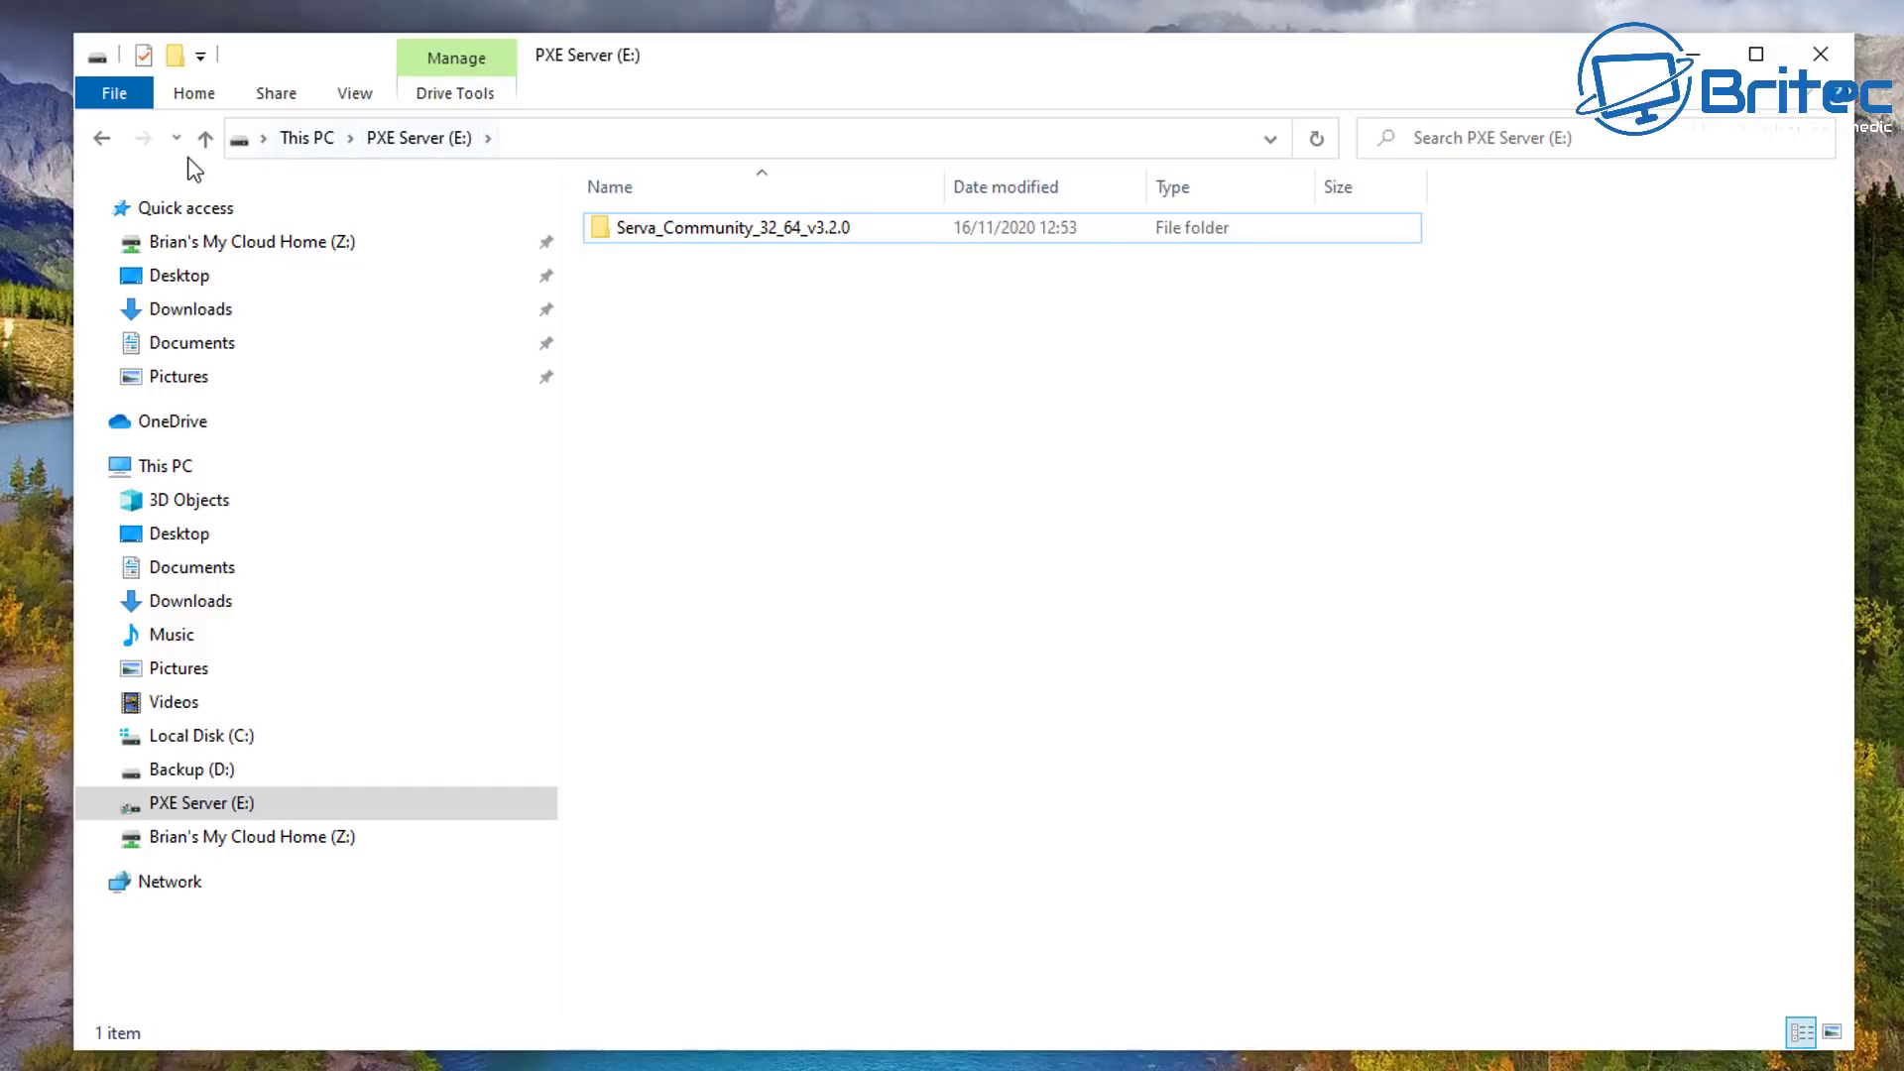
Open the Security tab of the PXE Server (E:) drive's properties
{"action": "left_click", "coordinate": [102, 139]}
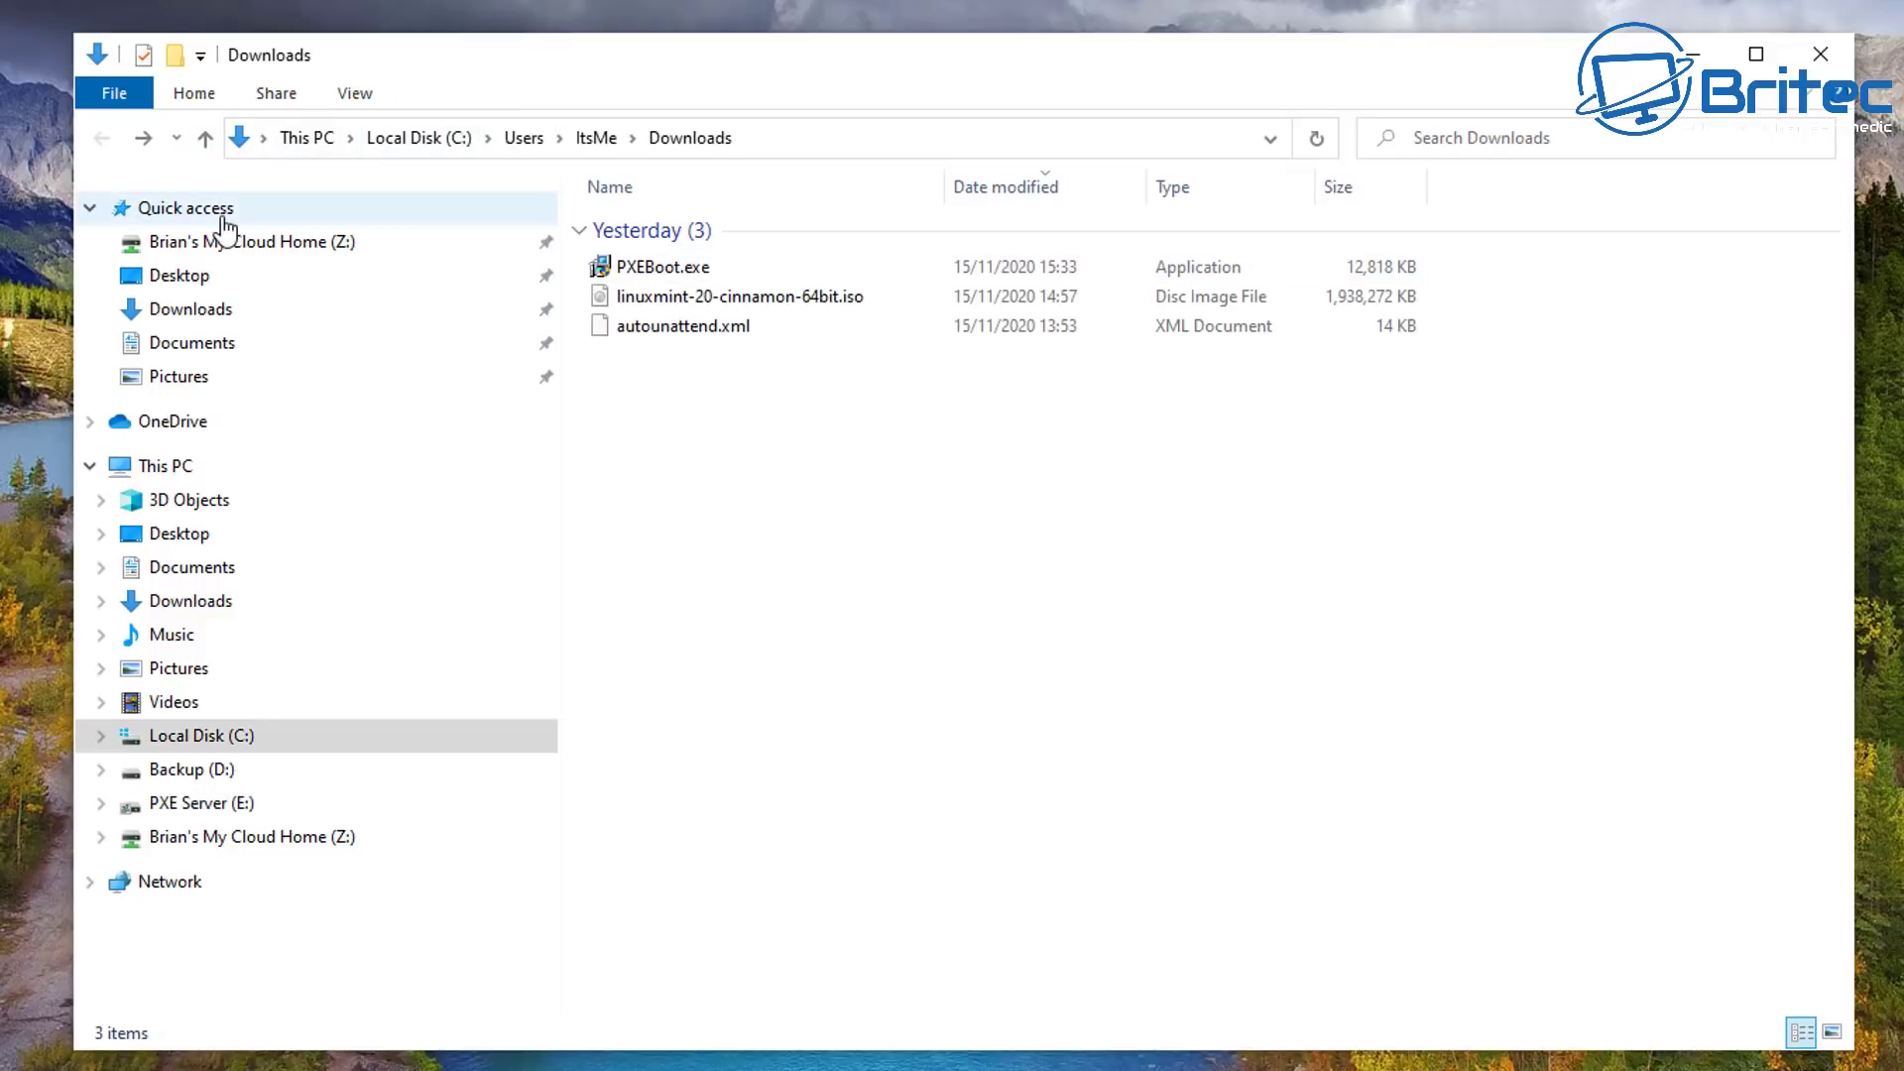
{"action": "left_click", "coordinate": [197, 471]}
{"action": "right_click", "coordinate": [1422, 532]}
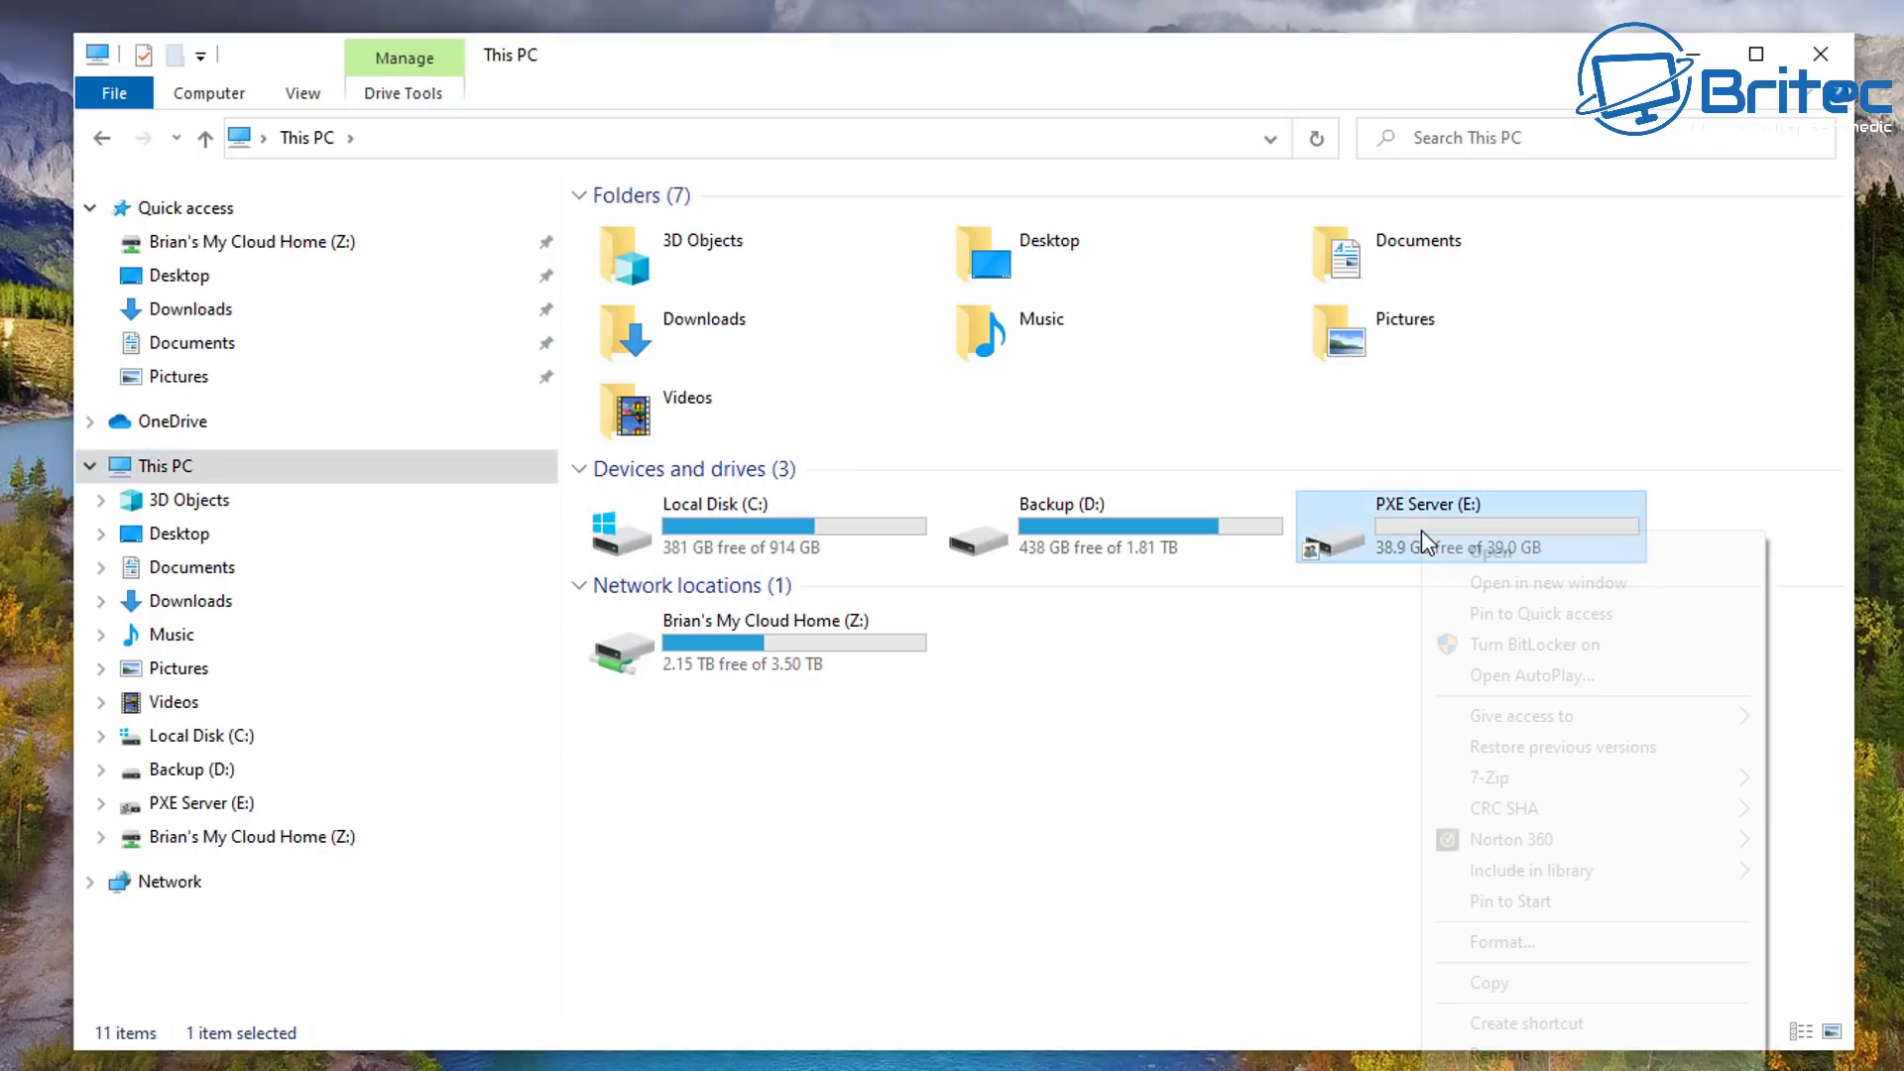
{"action": "left_click", "coordinate": [1500, 1067]}
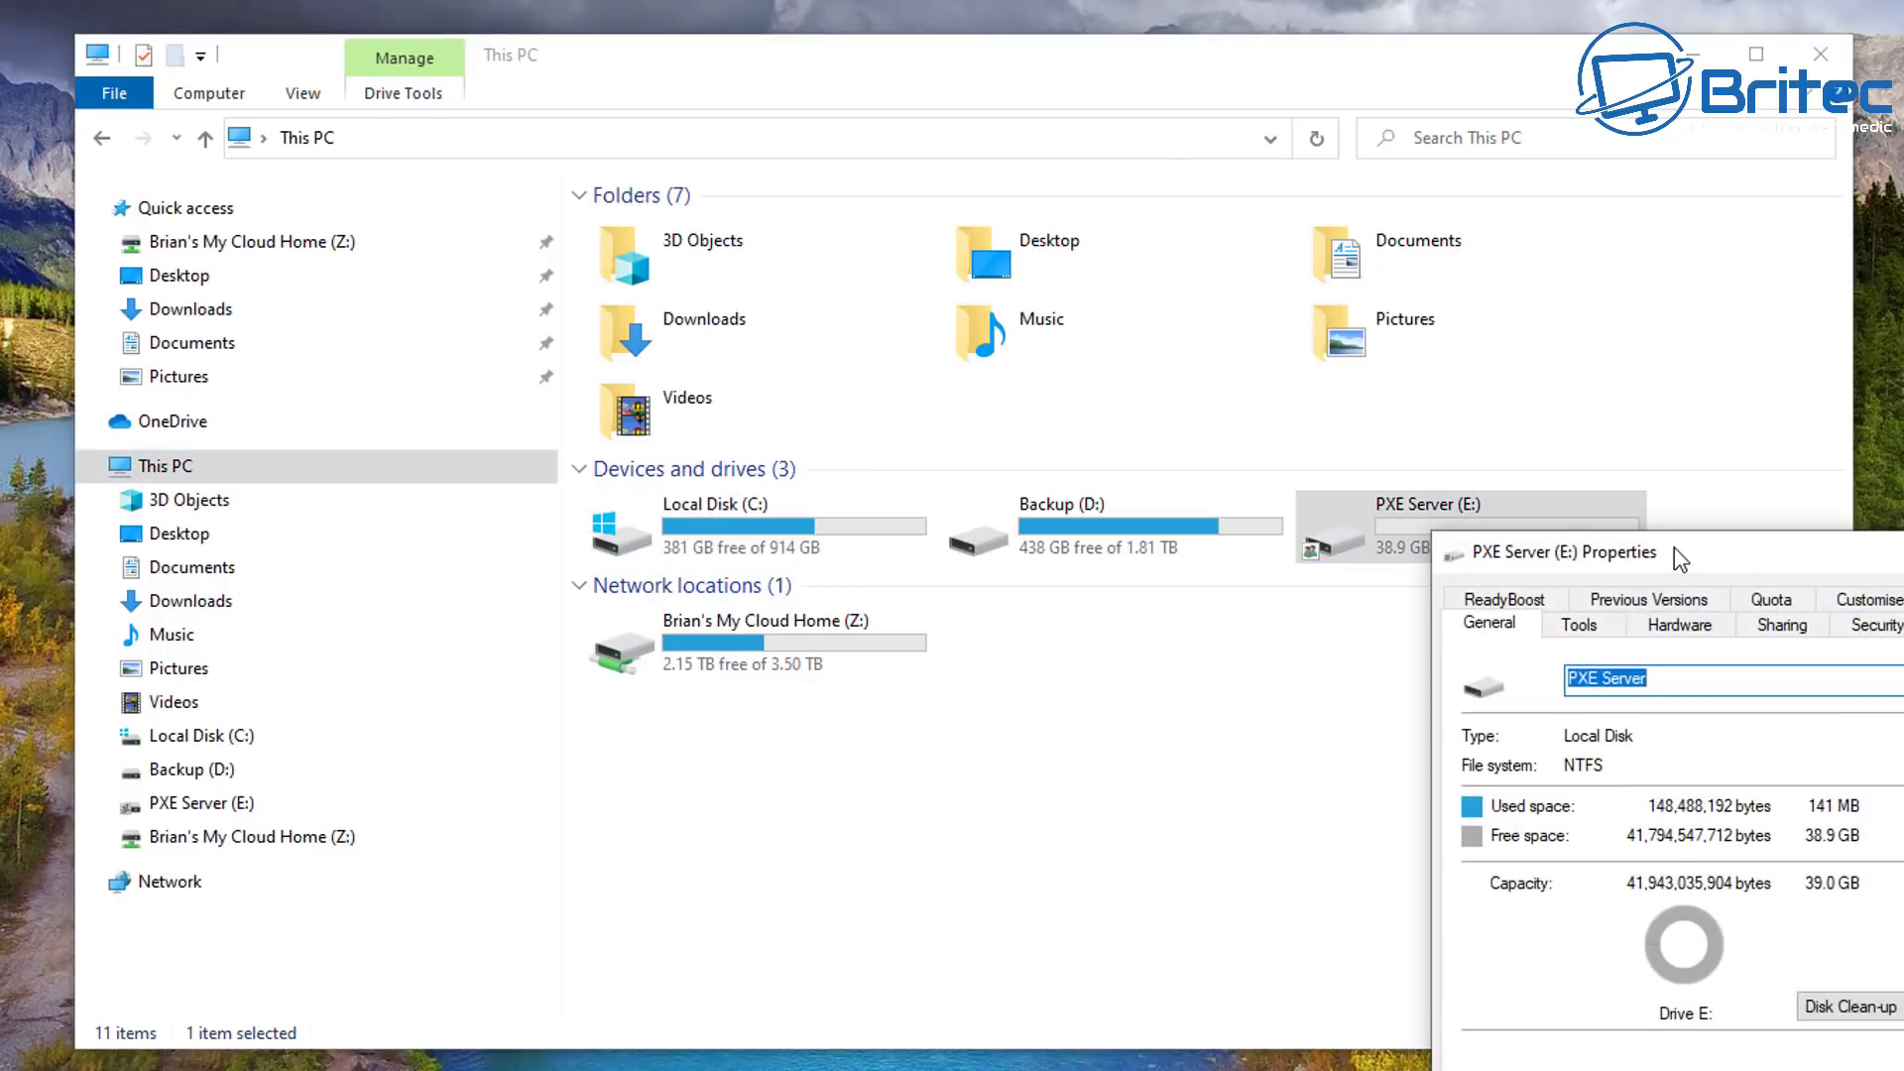
{"action": "left_click_drag", "start_coordinate": [1630, 536], "coordinate": [1011, 266]}
{"action": "left_click", "coordinate": [1121, 351]}
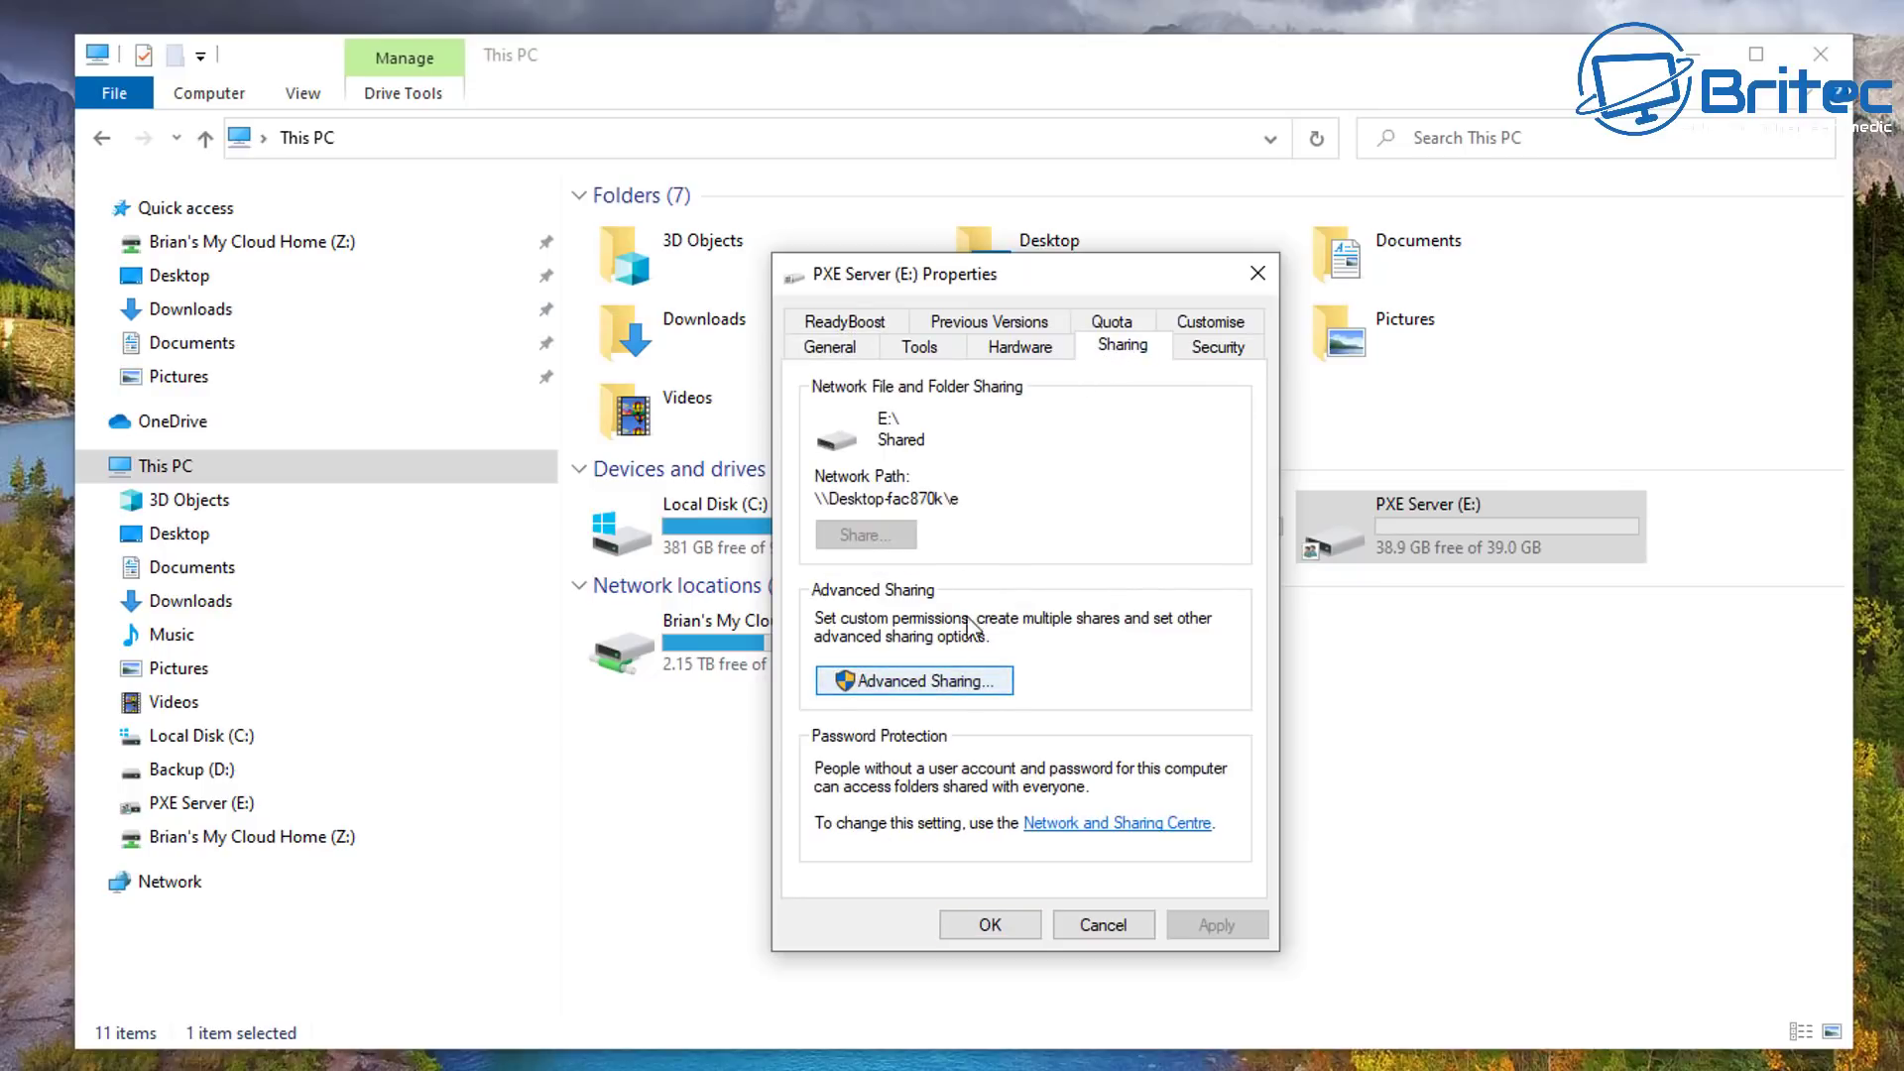
{"action": "left_click", "coordinate": [1216, 350]}
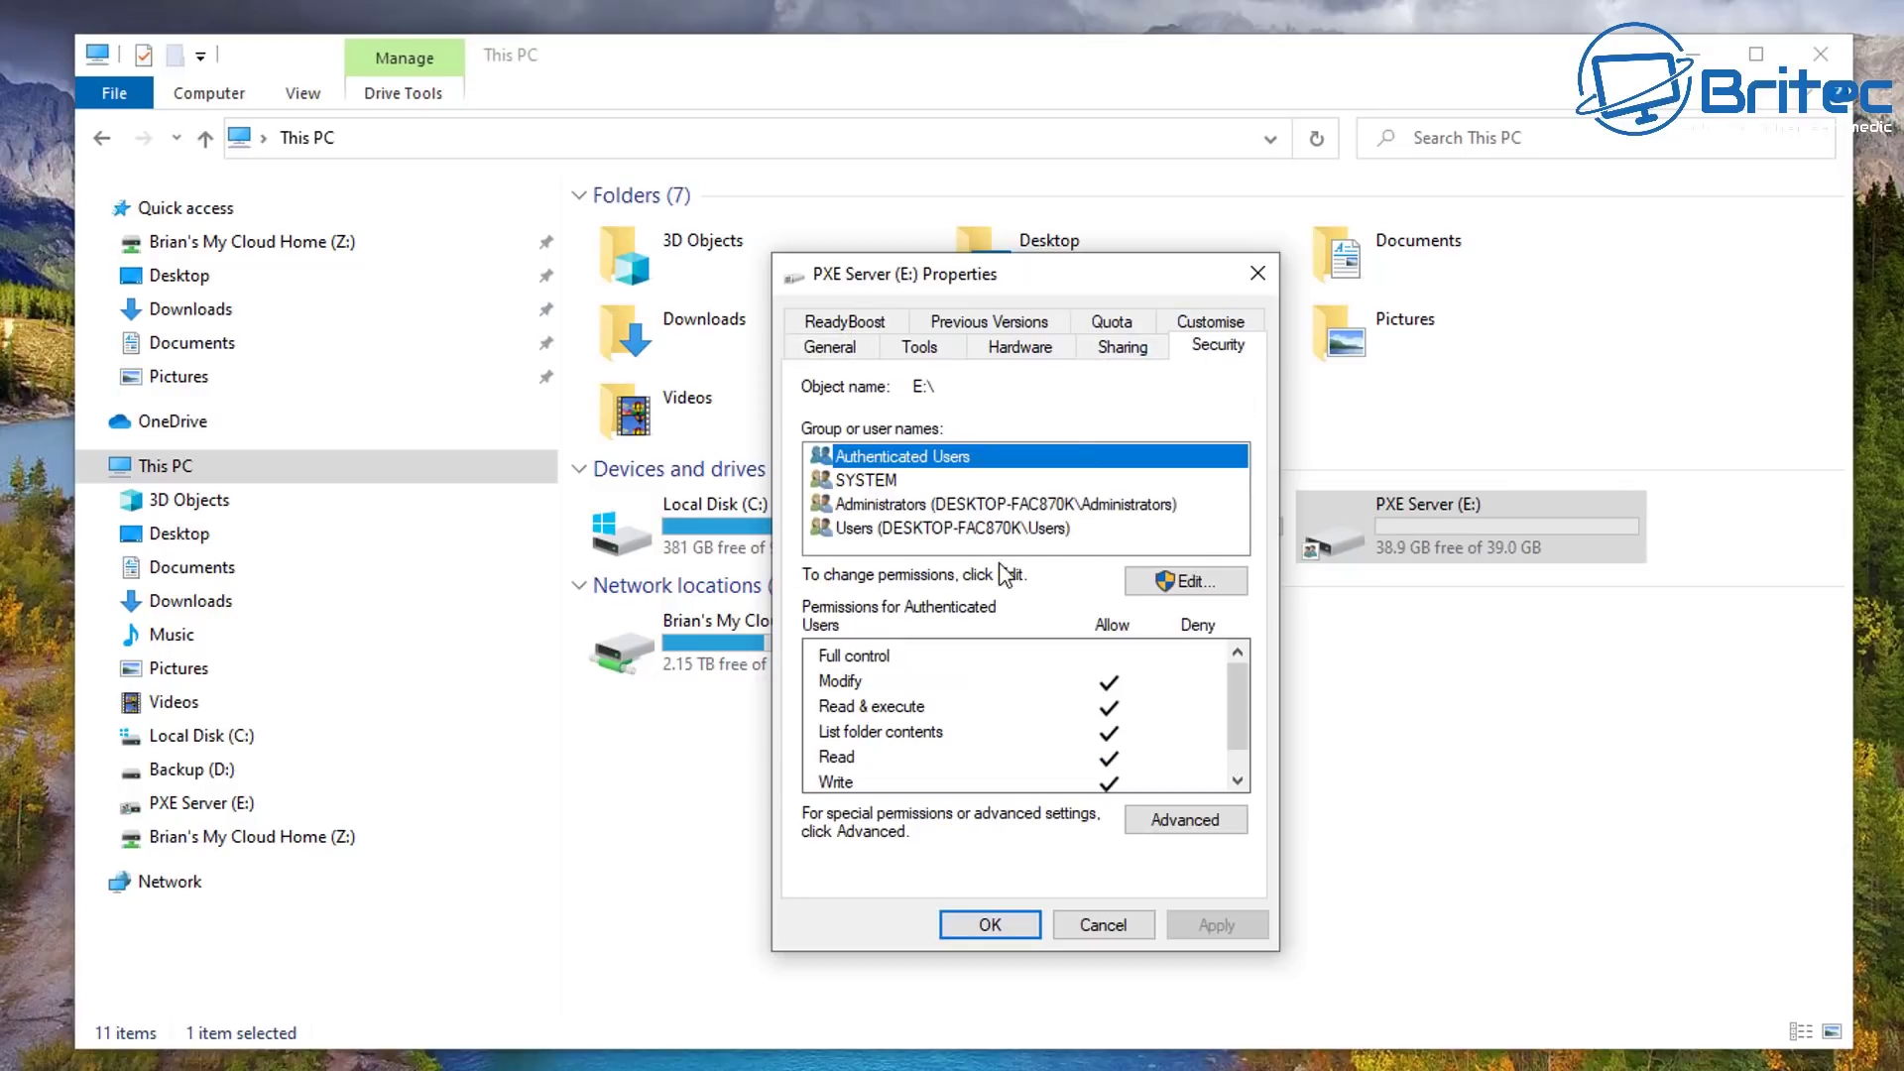
Add Everyone to the drive's security permission list
{"action": "left_click", "coordinate": [1186, 585]}
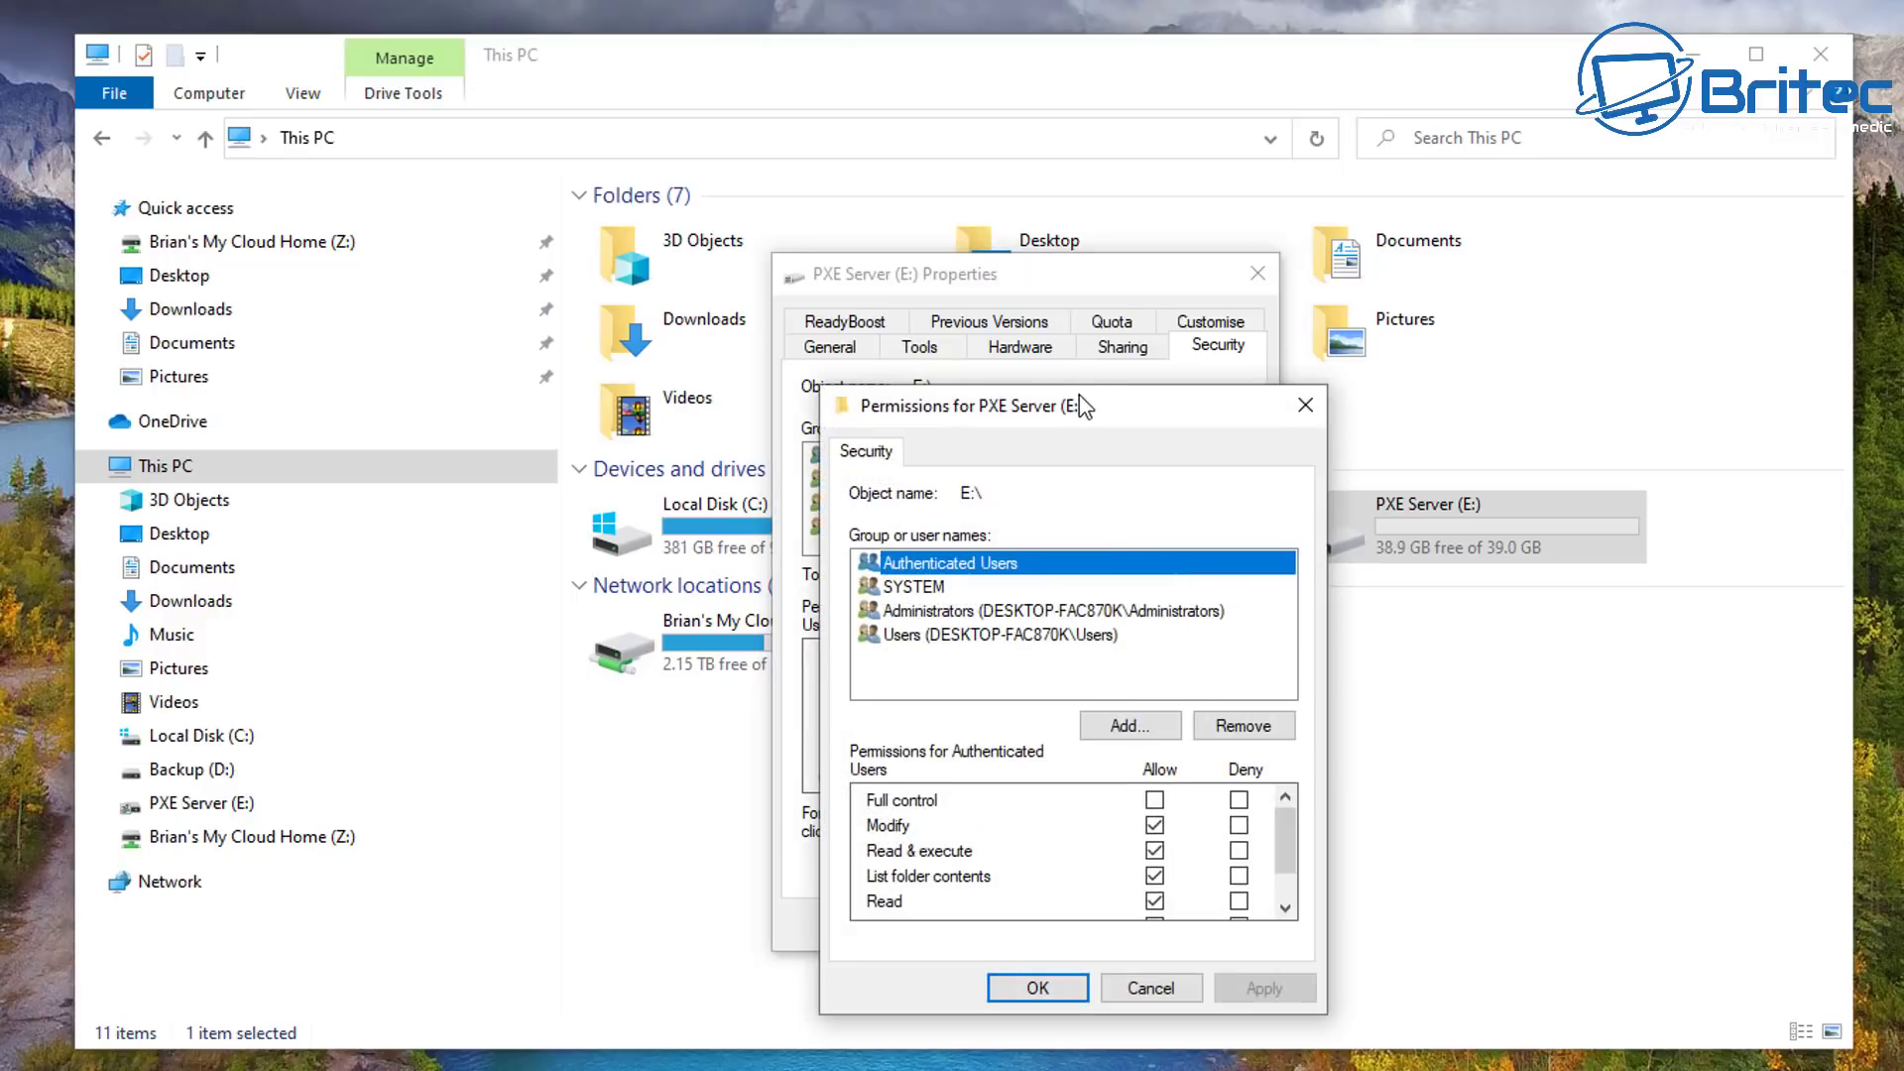
{"action": "left_click_drag", "start_coordinate": [1085, 389], "coordinate": [1025, 305]}
{"action": "left_click", "coordinate": [1070, 642]}
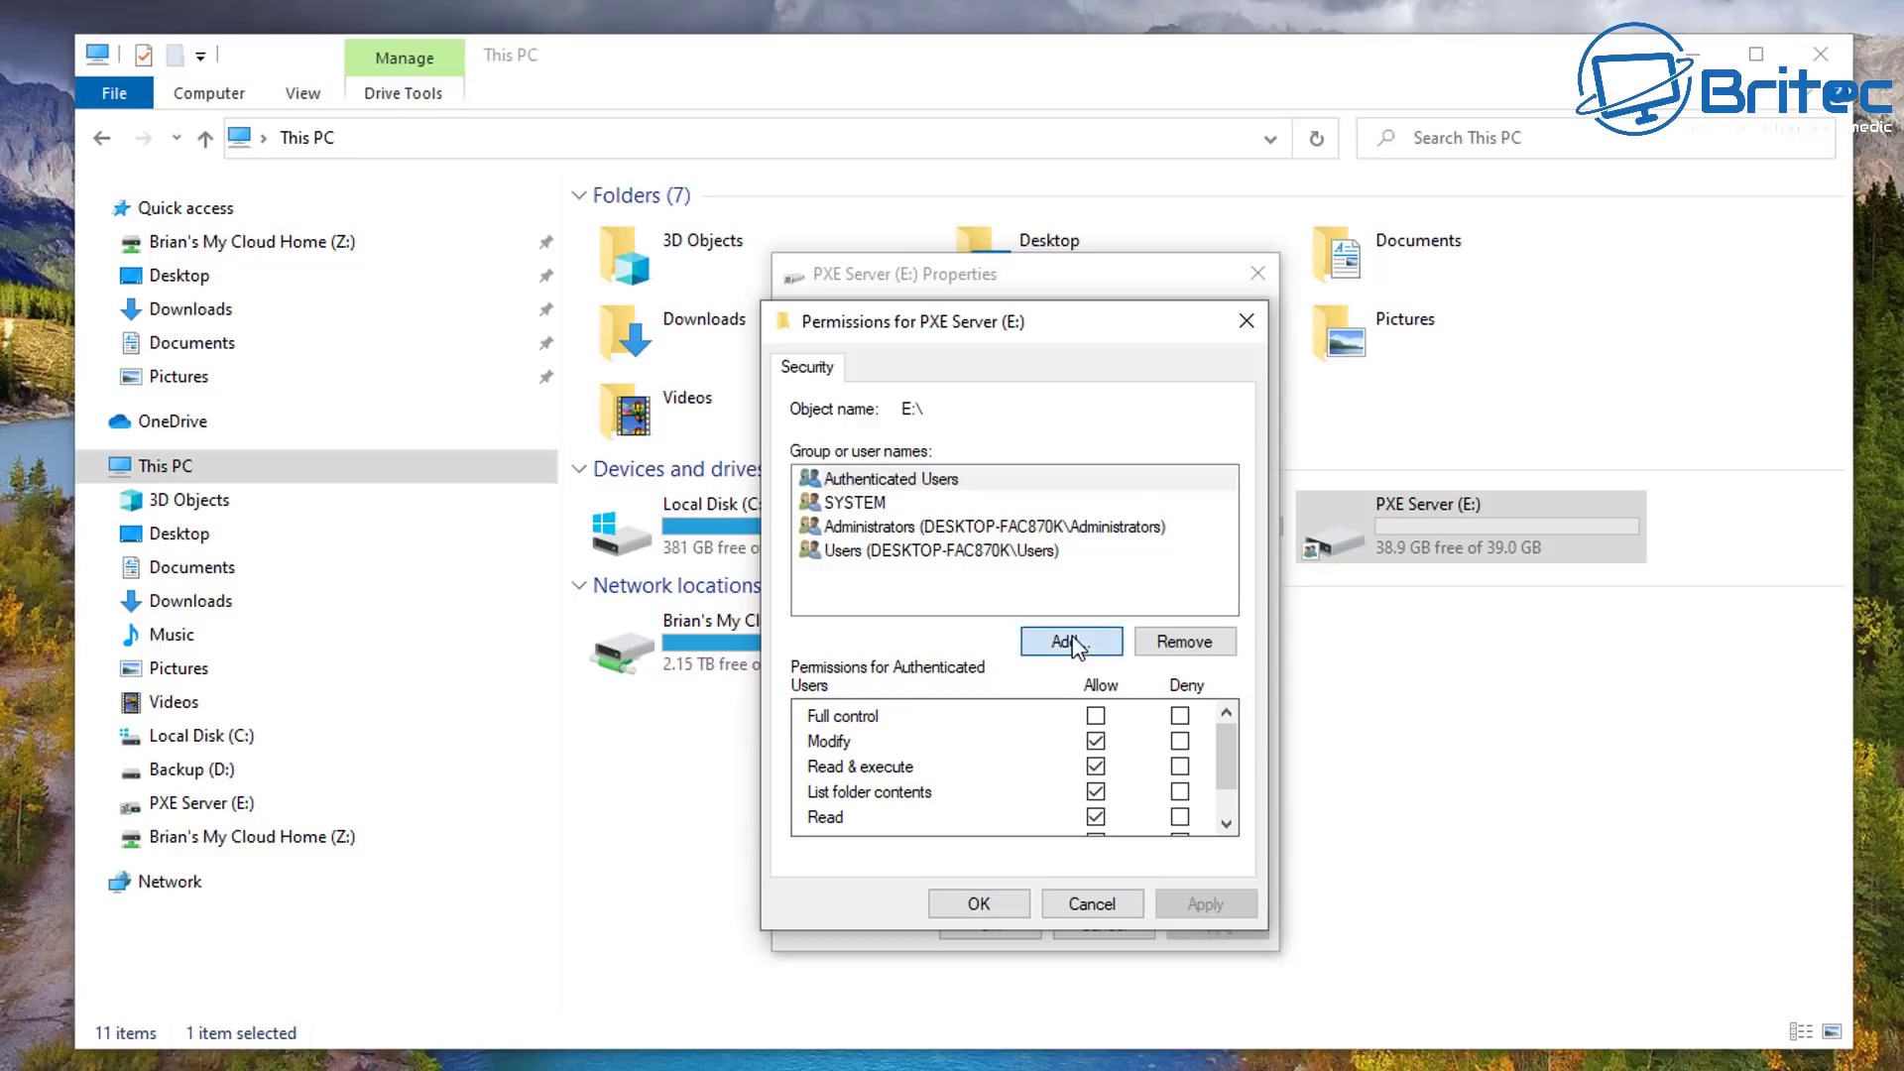
{"action": "type", "text": "every"}
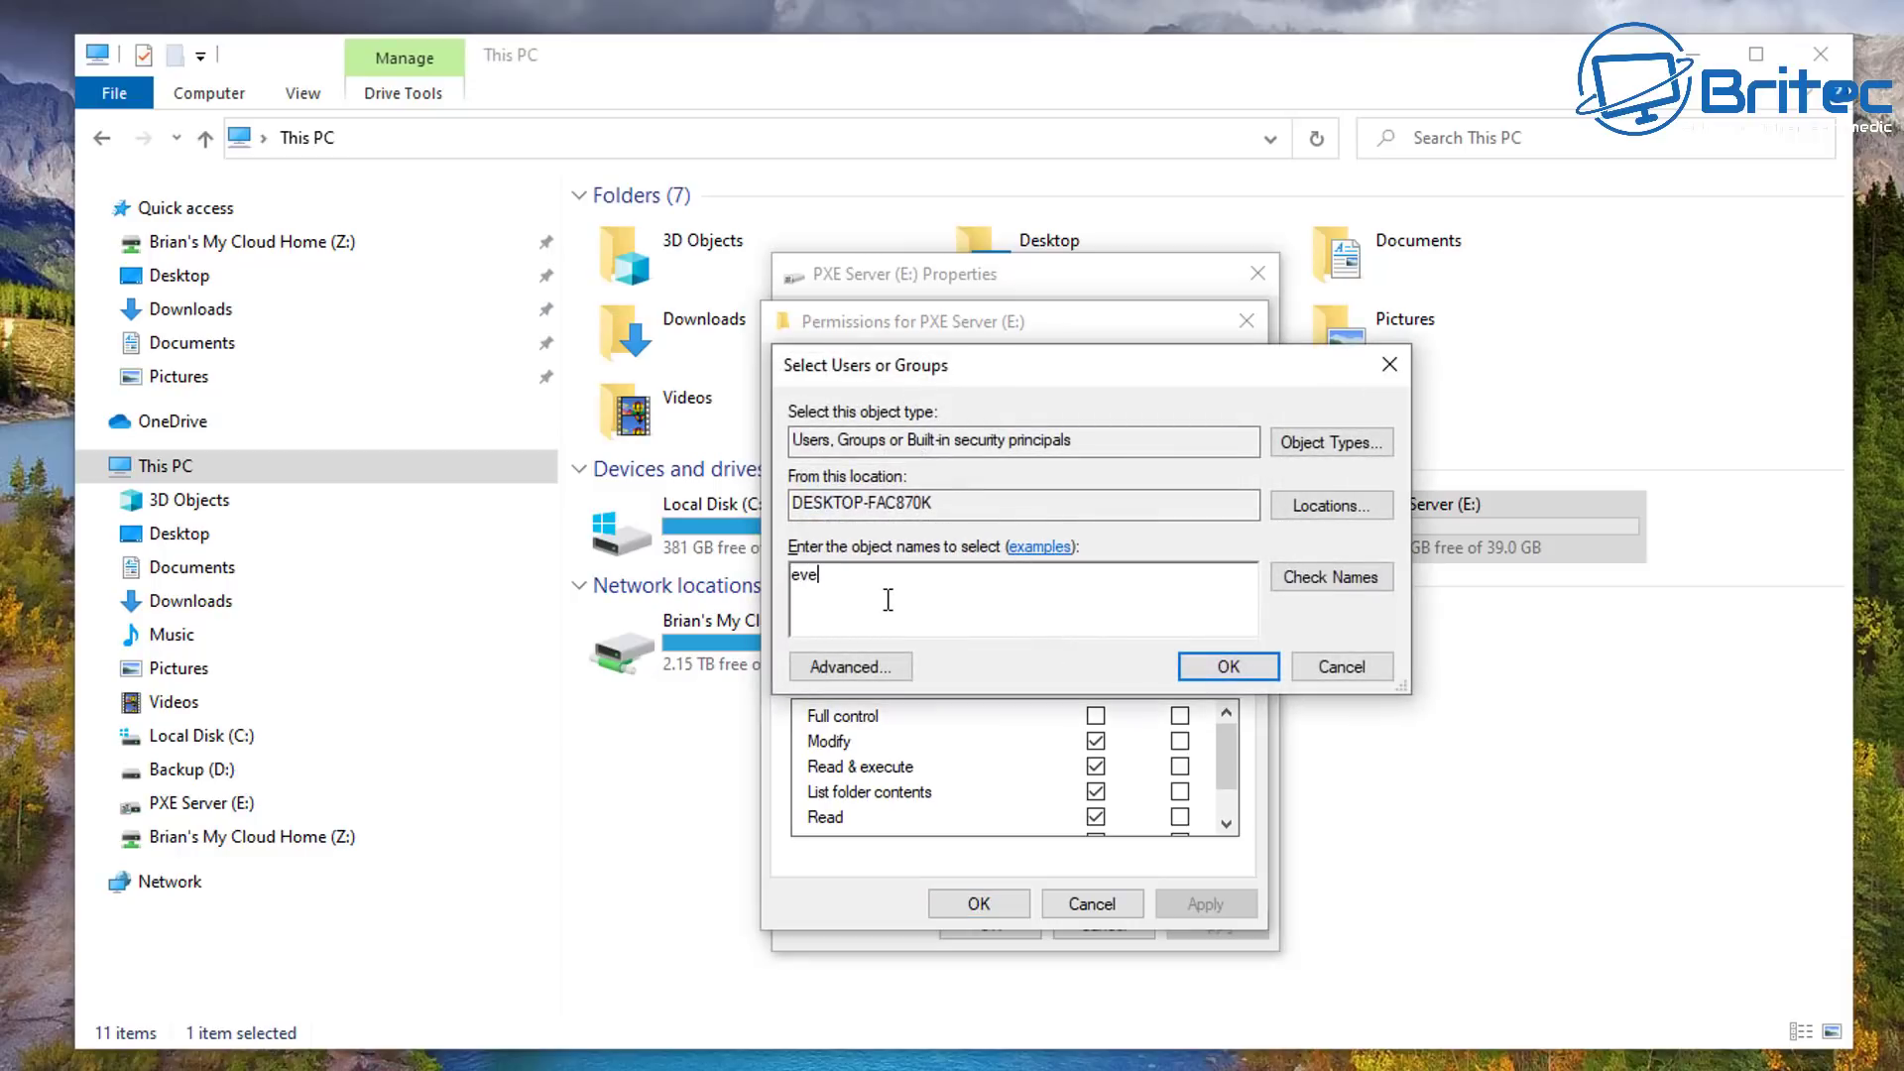
{"action": "left_click", "coordinate": [1299, 576]}
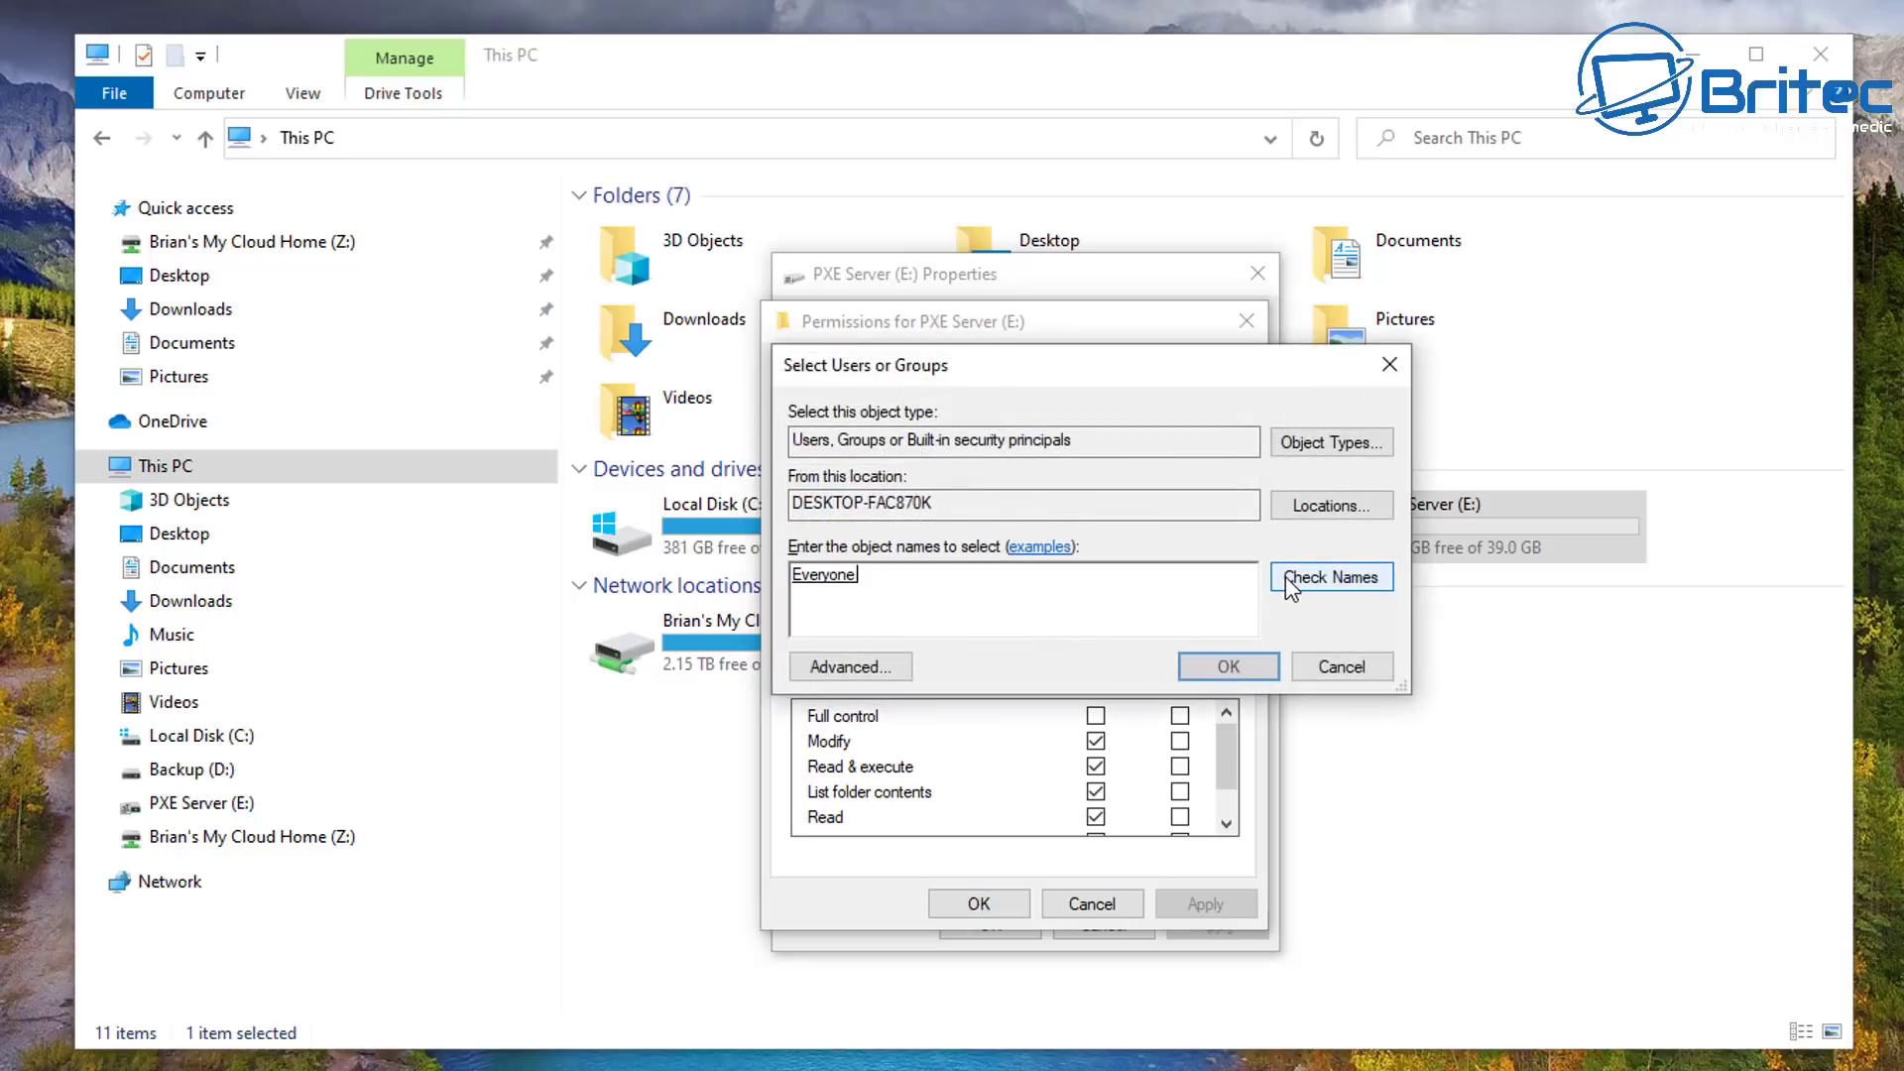
{"action": "left_click", "coordinate": [1222, 666]}
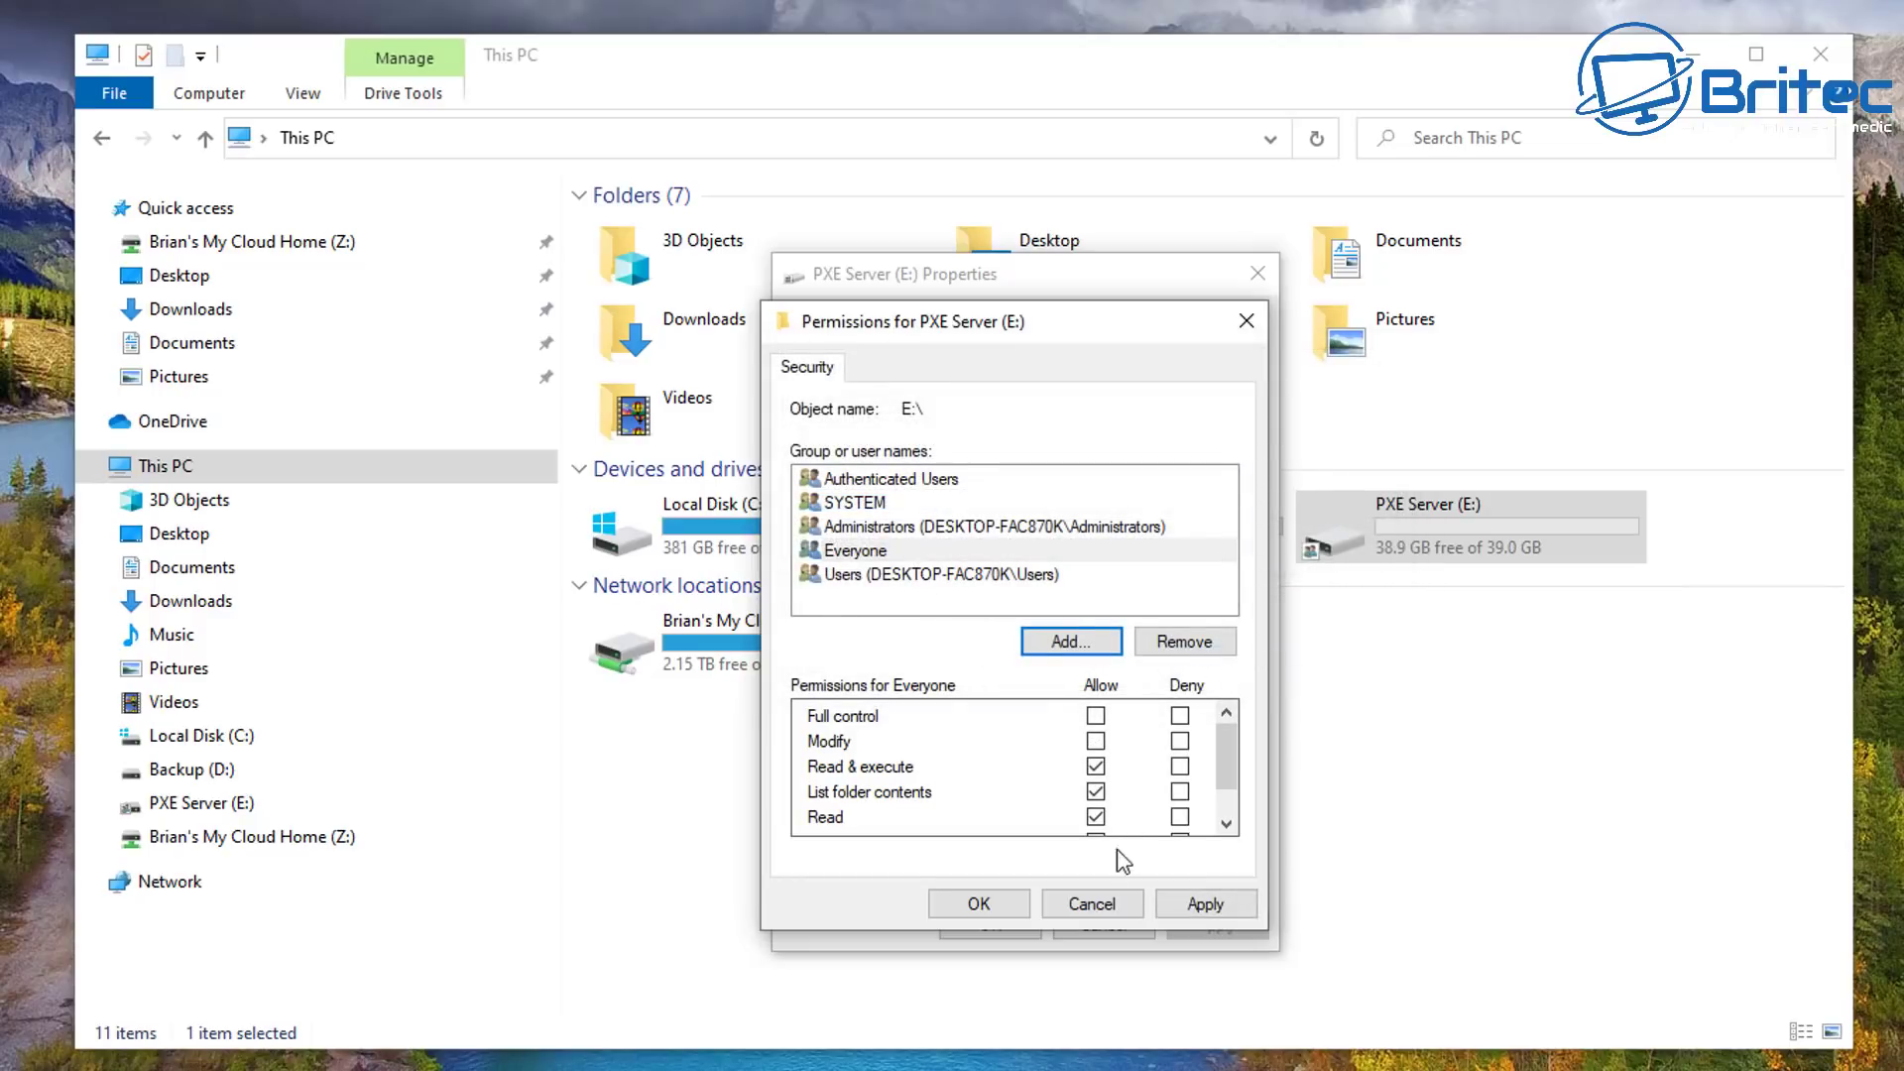
{"action": "left_click", "coordinate": [1204, 902]}
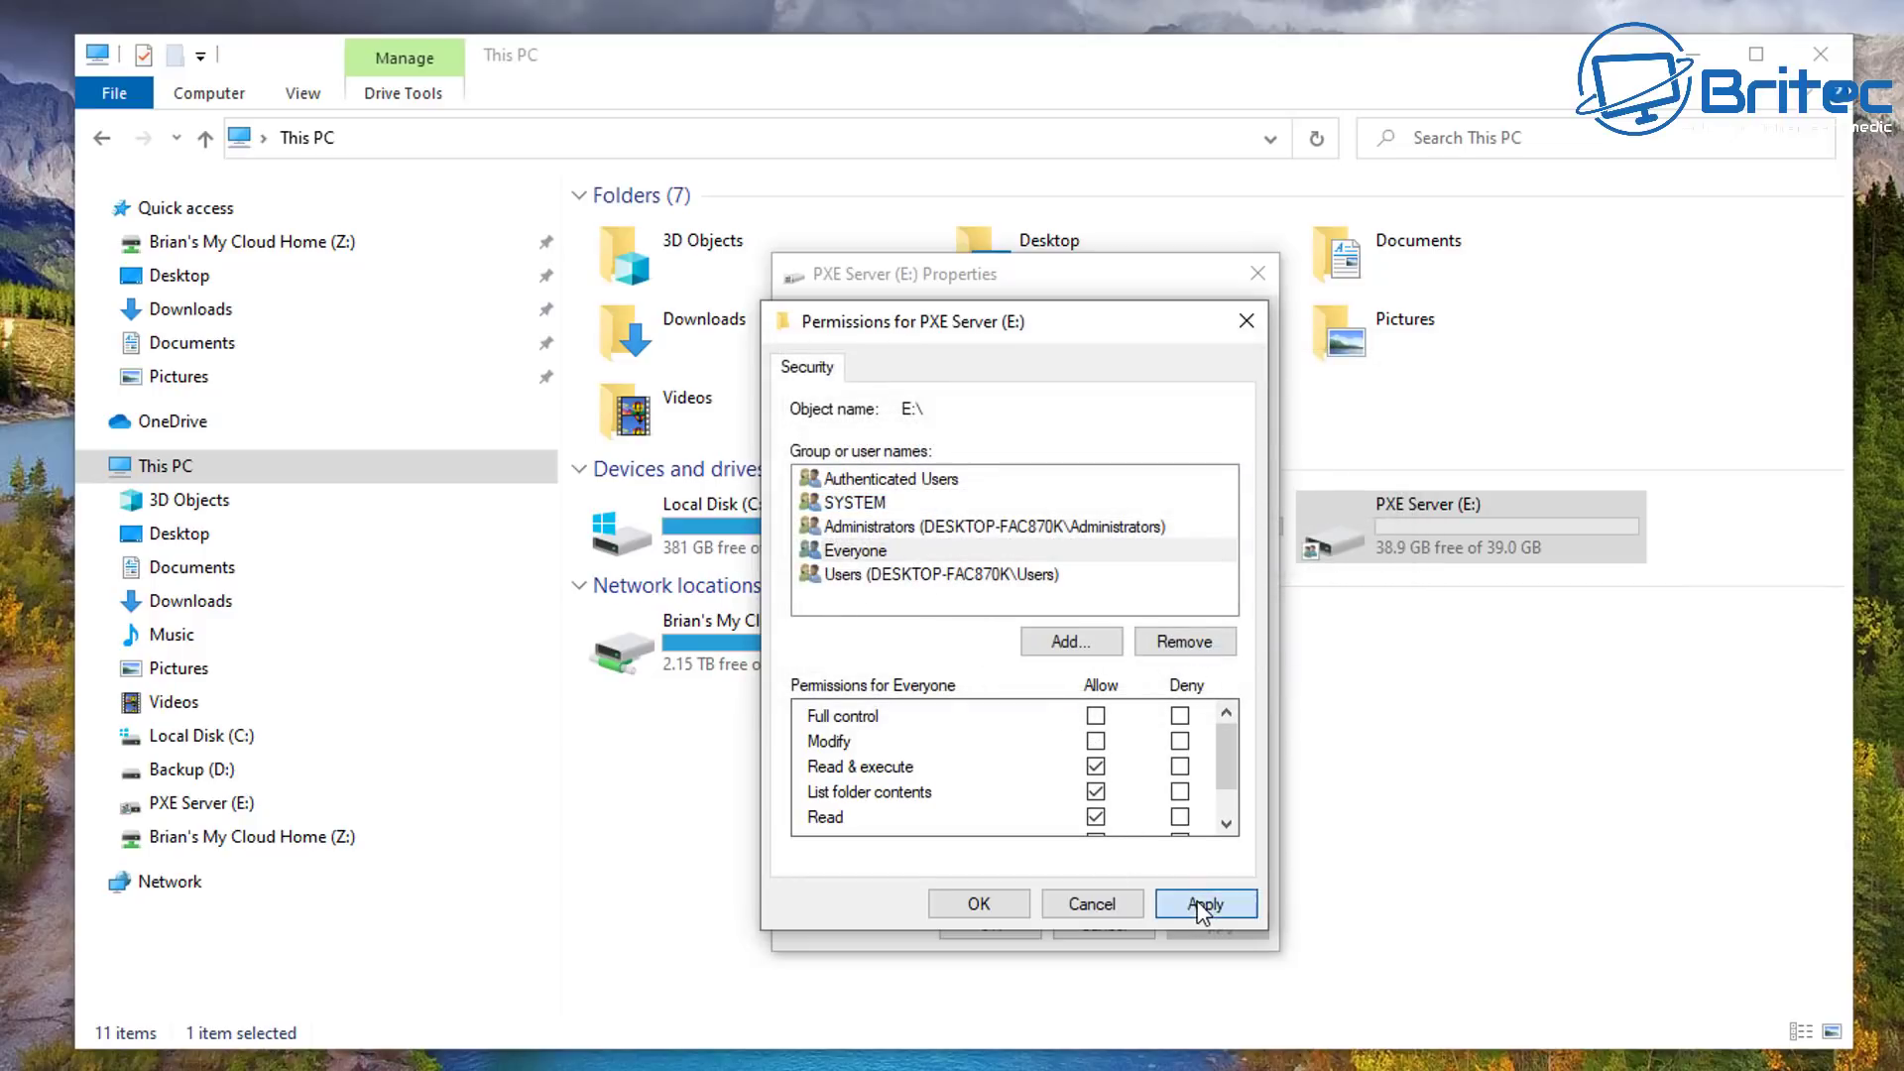
Allow Everyone Full control of the drive and close the properties dialogs
{"action": "left_click", "coordinate": [1095, 715]}
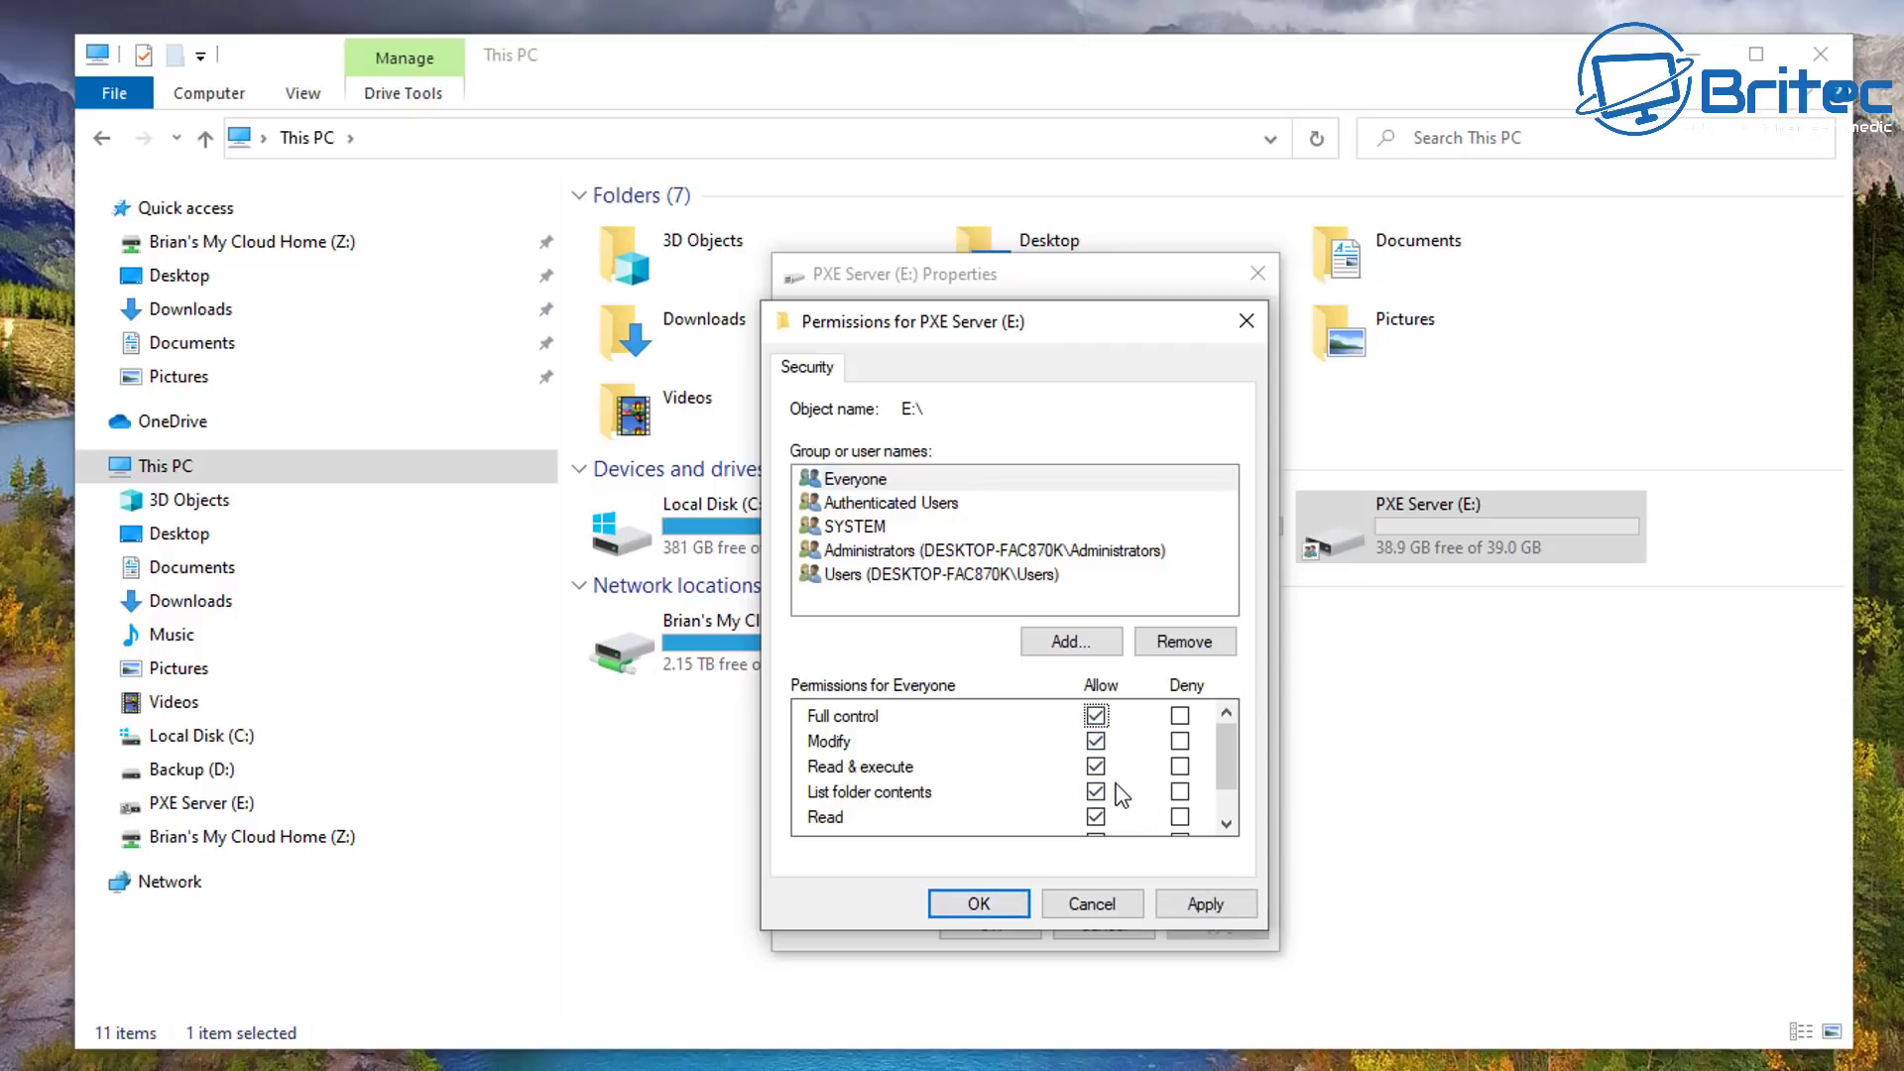
{"action": "scroll", "coordinate": [1130, 779], "scroll_direction": "down", "scroll_amount": 1}
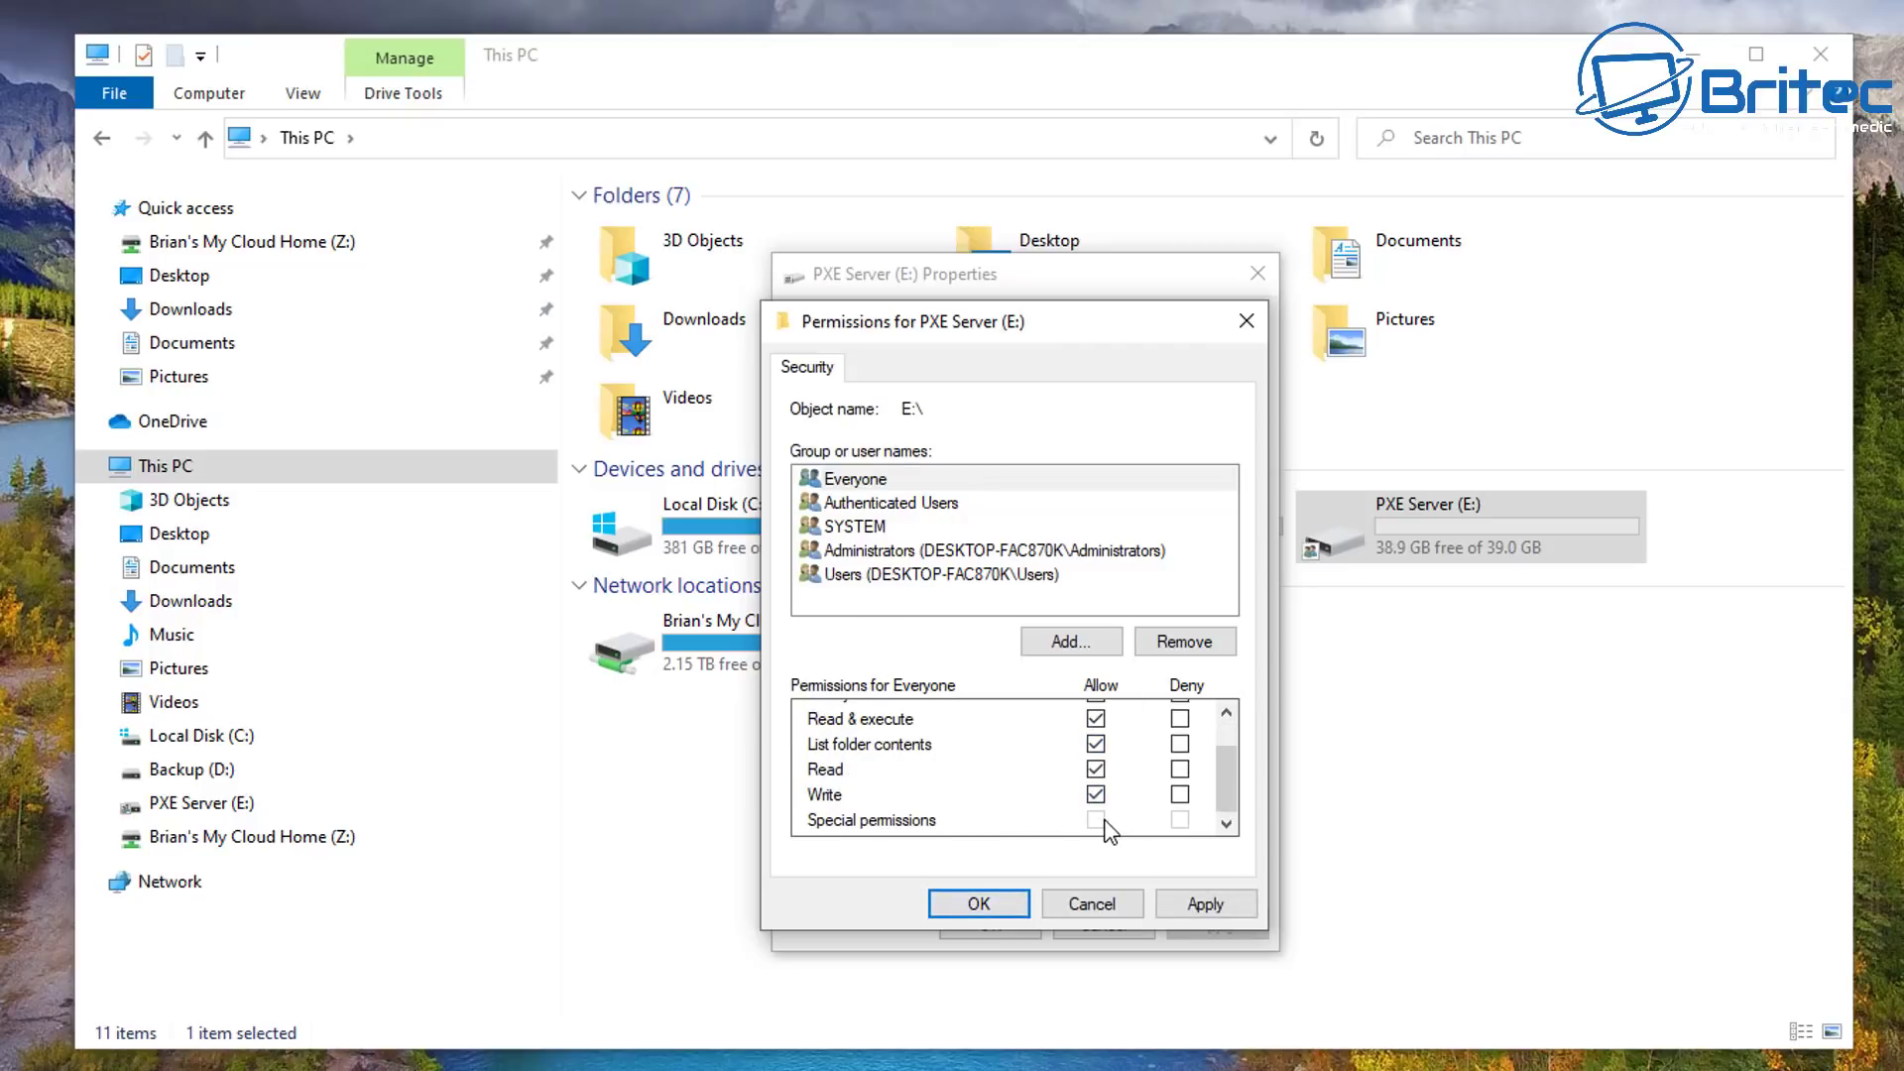
{"action": "left_click", "coordinate": [1181, 913]}
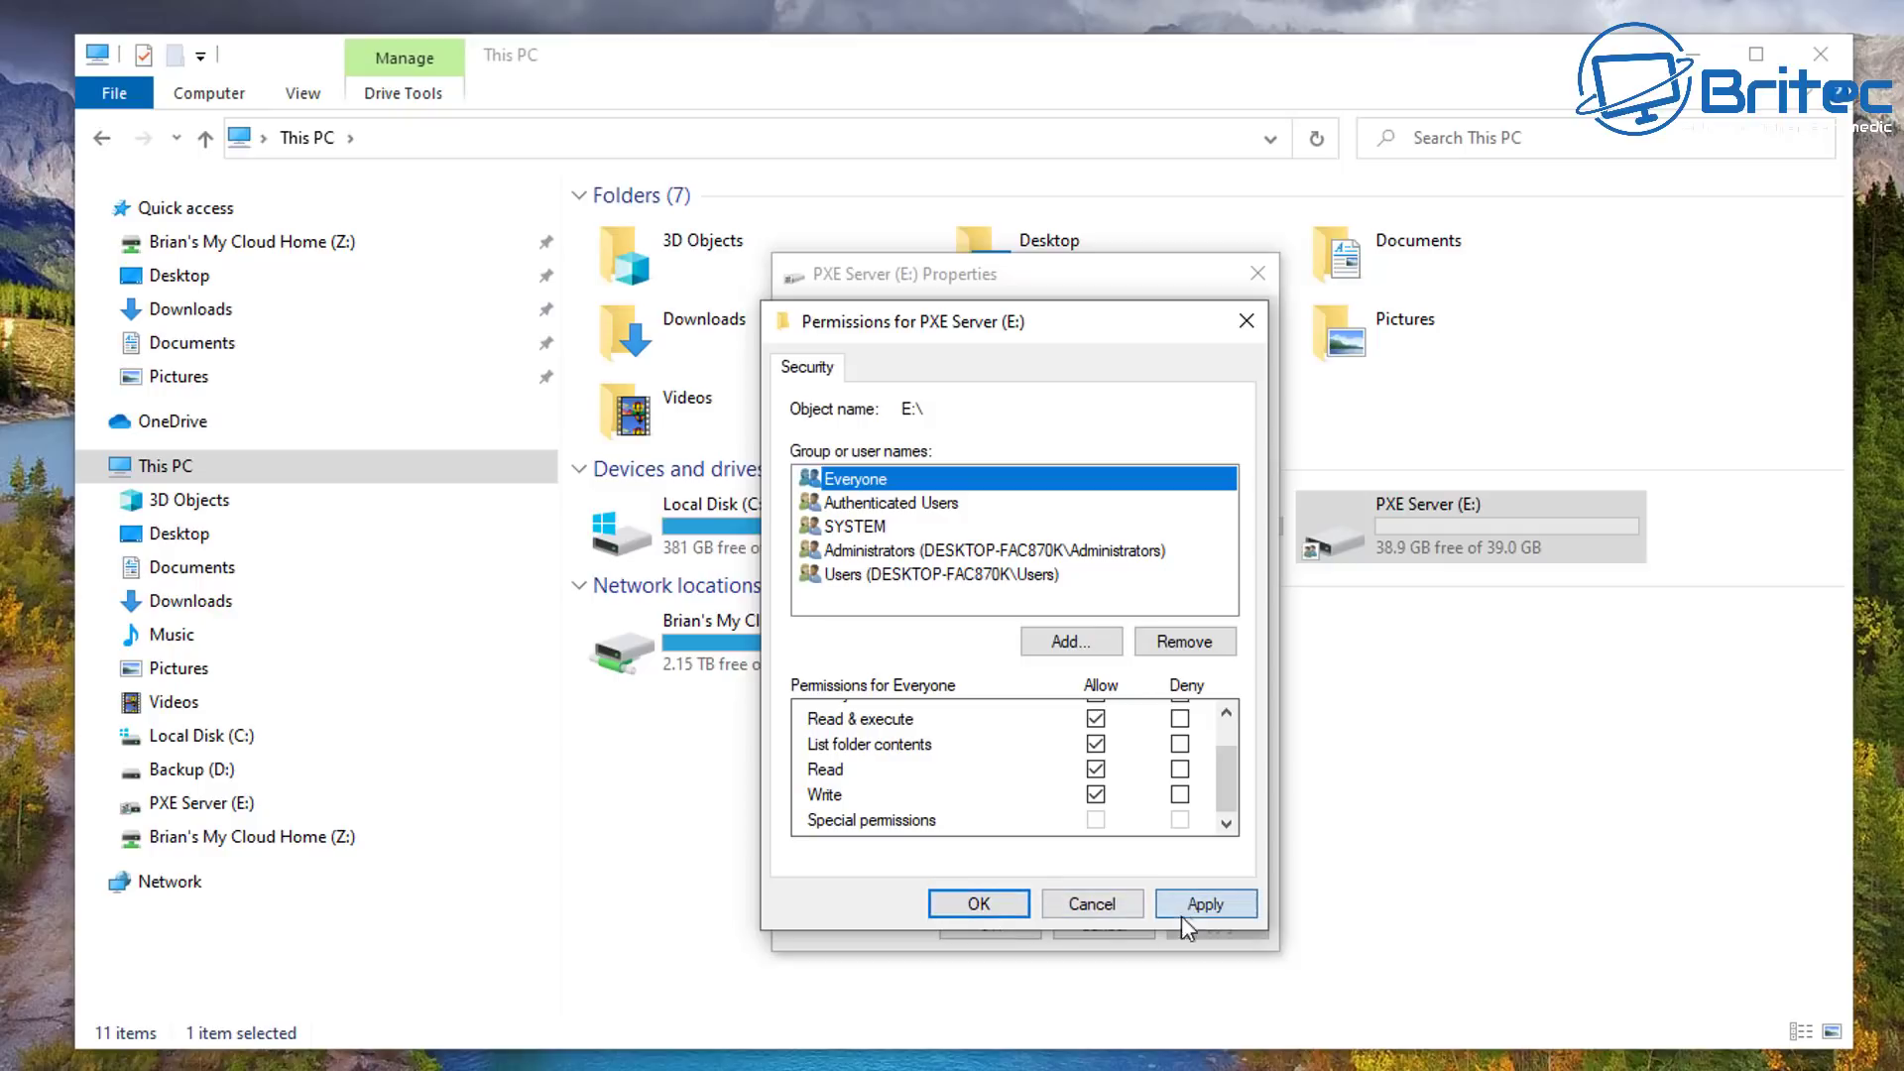
{"action": "left_click", "coordinate": [976, 907]}
{"action": "left_click", "coordinate": [1013, 914]}
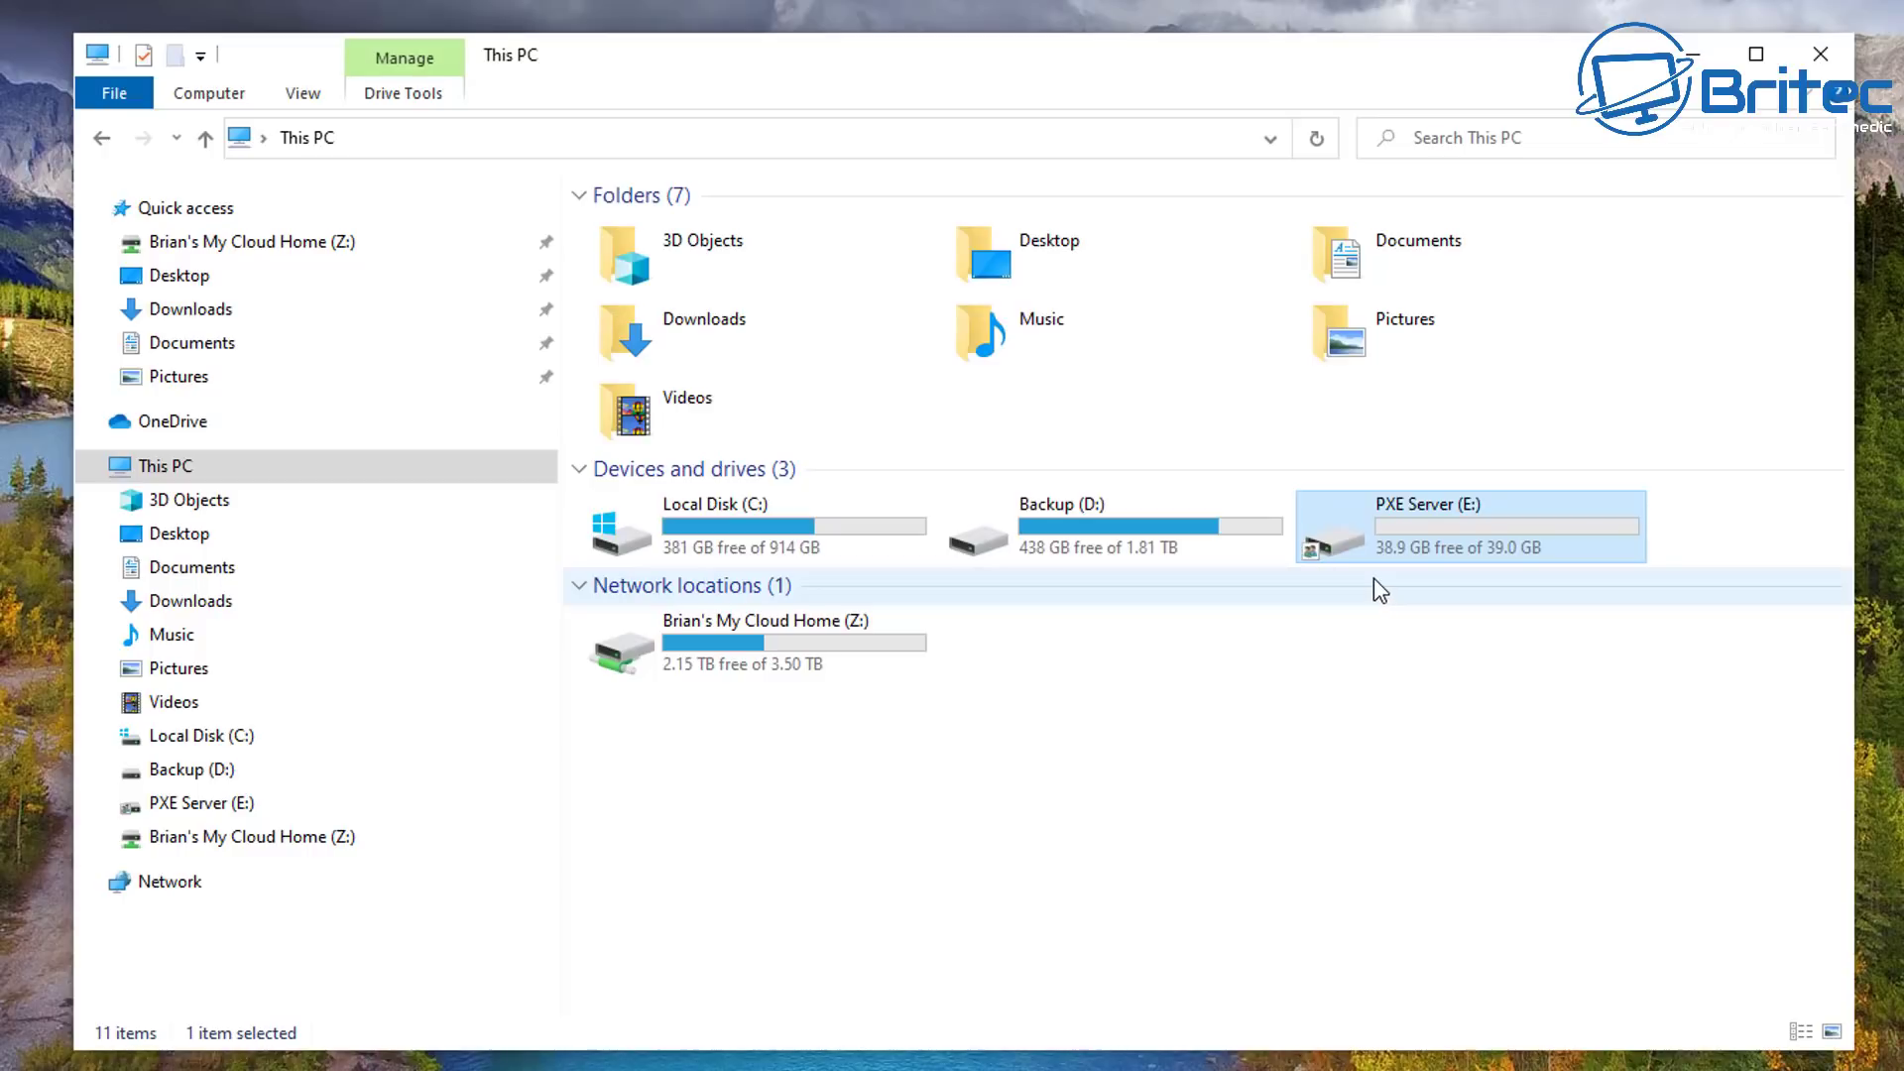
Run Serva64.exe from E:\Serva_Community_32_64_v3.2.0 as a Community user
{"action": "double_click", "coordinate": [1425, 523]}
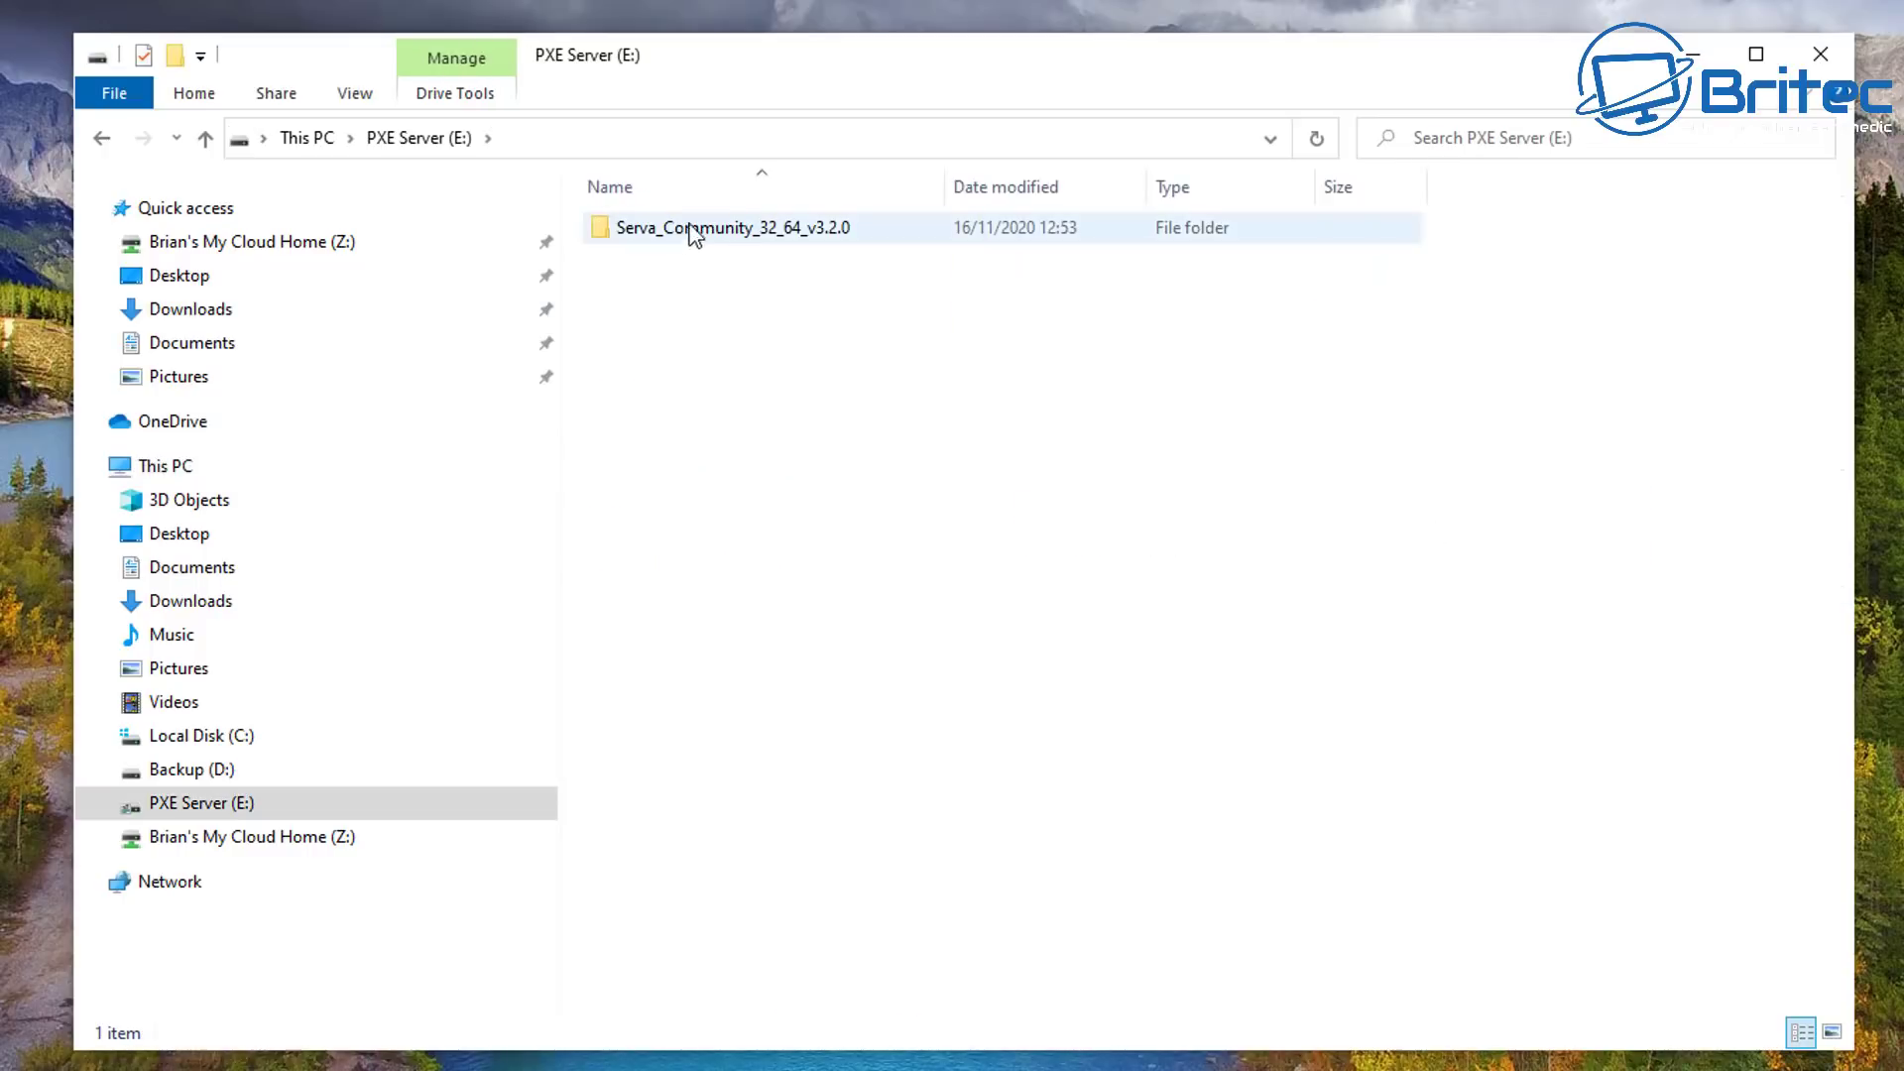
{"action": "double_click", "coordinate": [747, 234]}
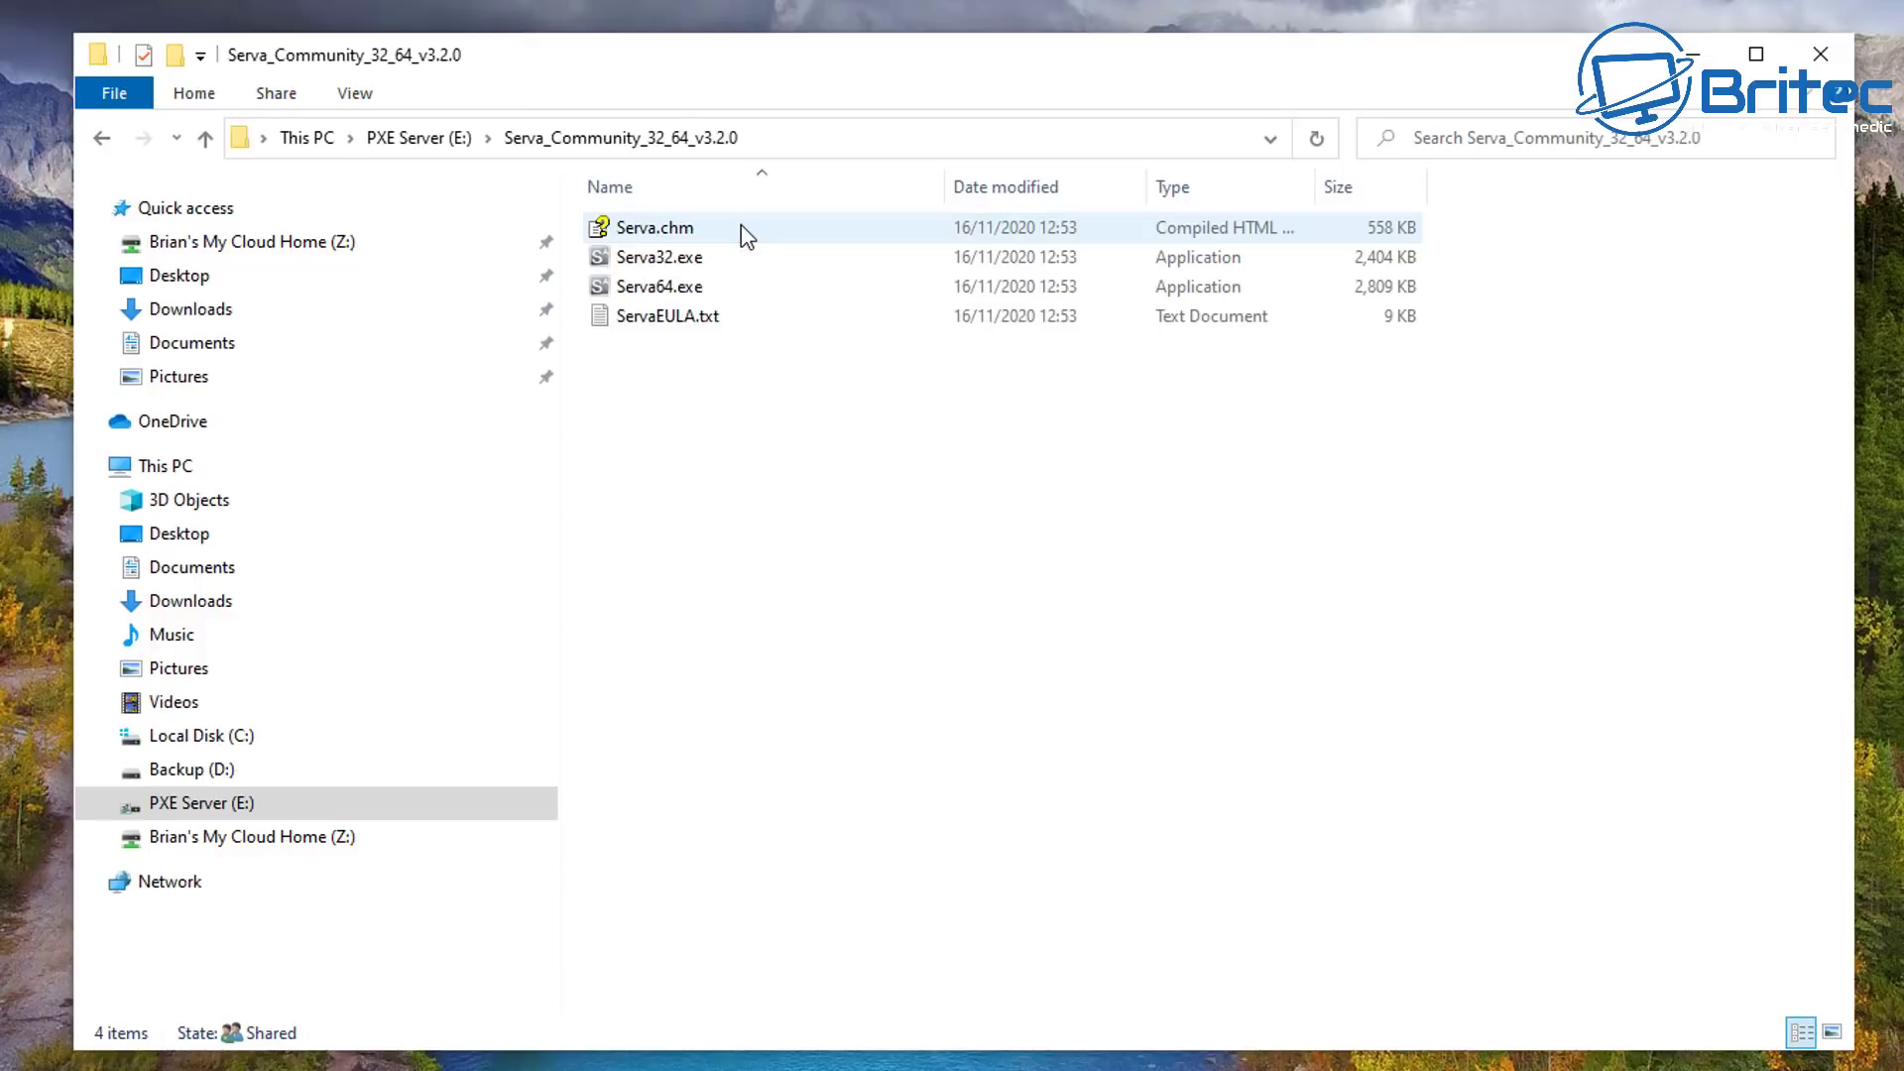
{"action": "double_click", "coordinate": [692, 288]}
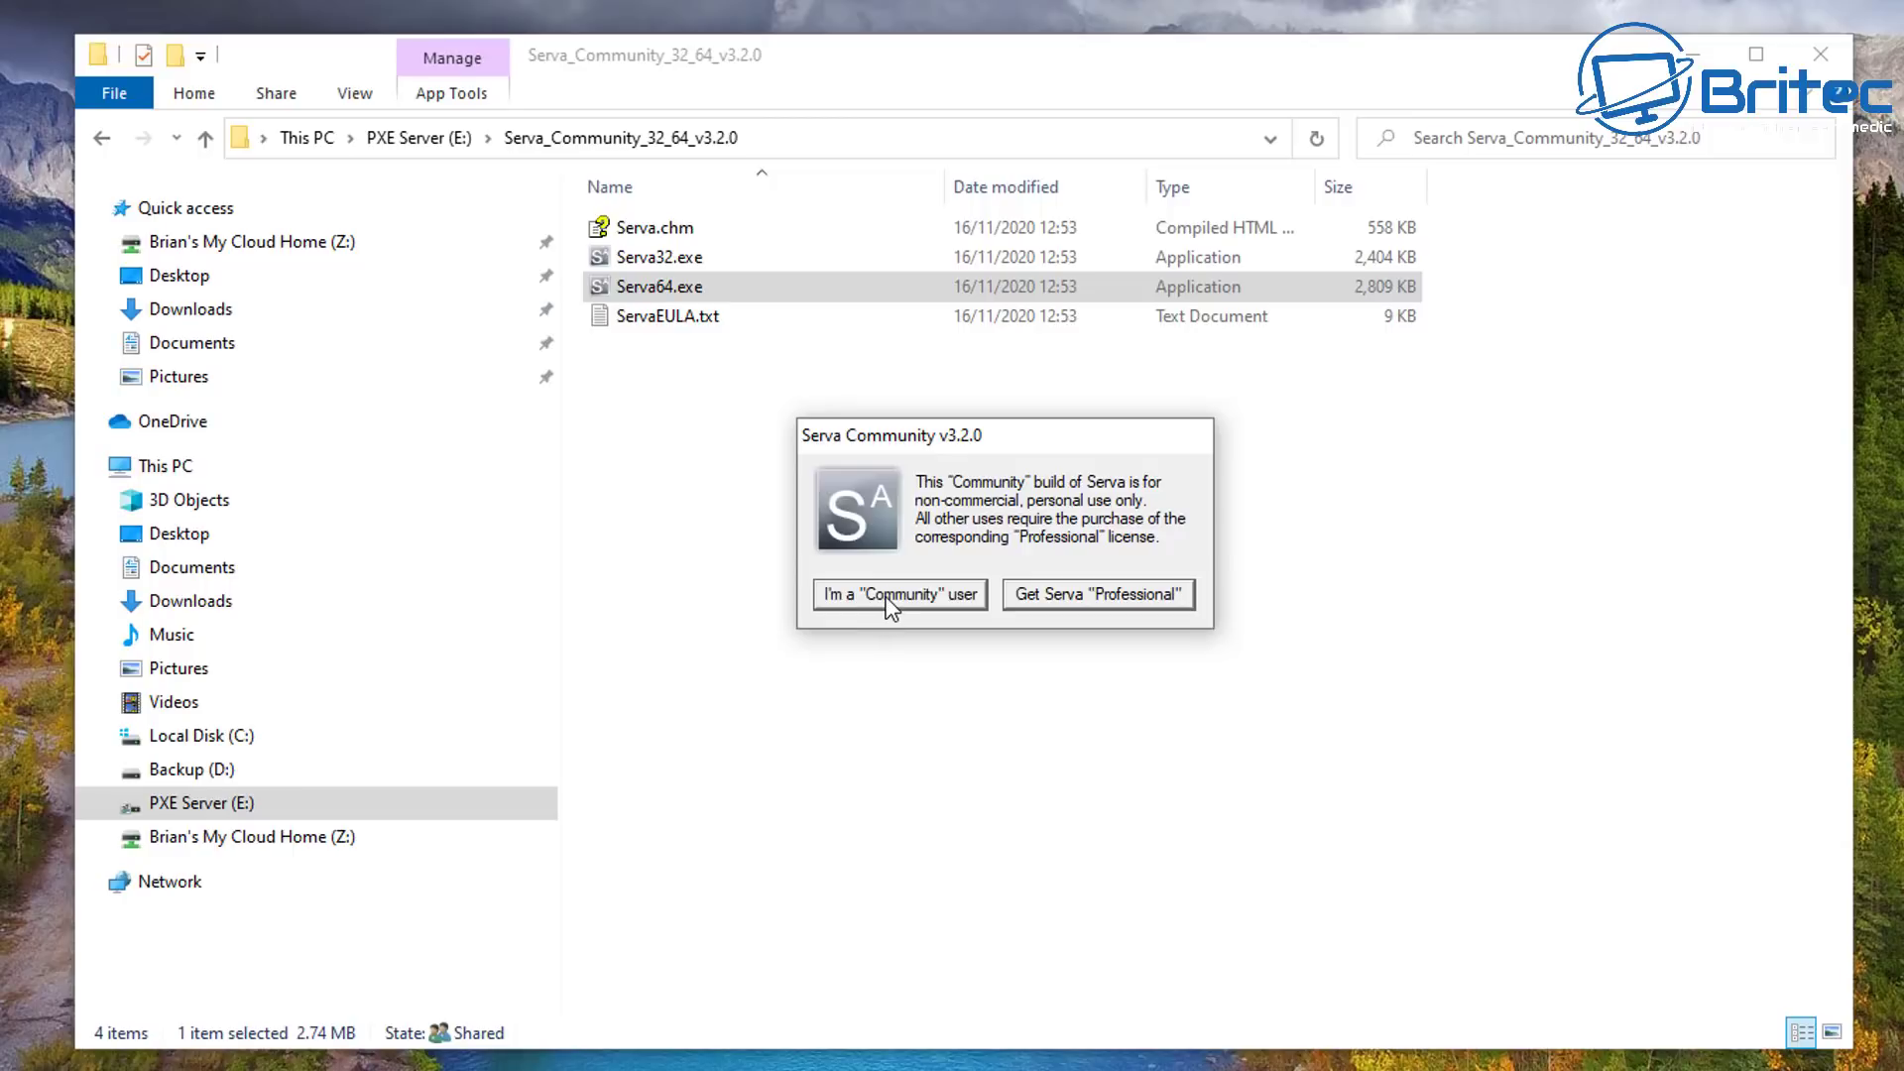
{"action": "left_click", "coordinate": [890, 595]}
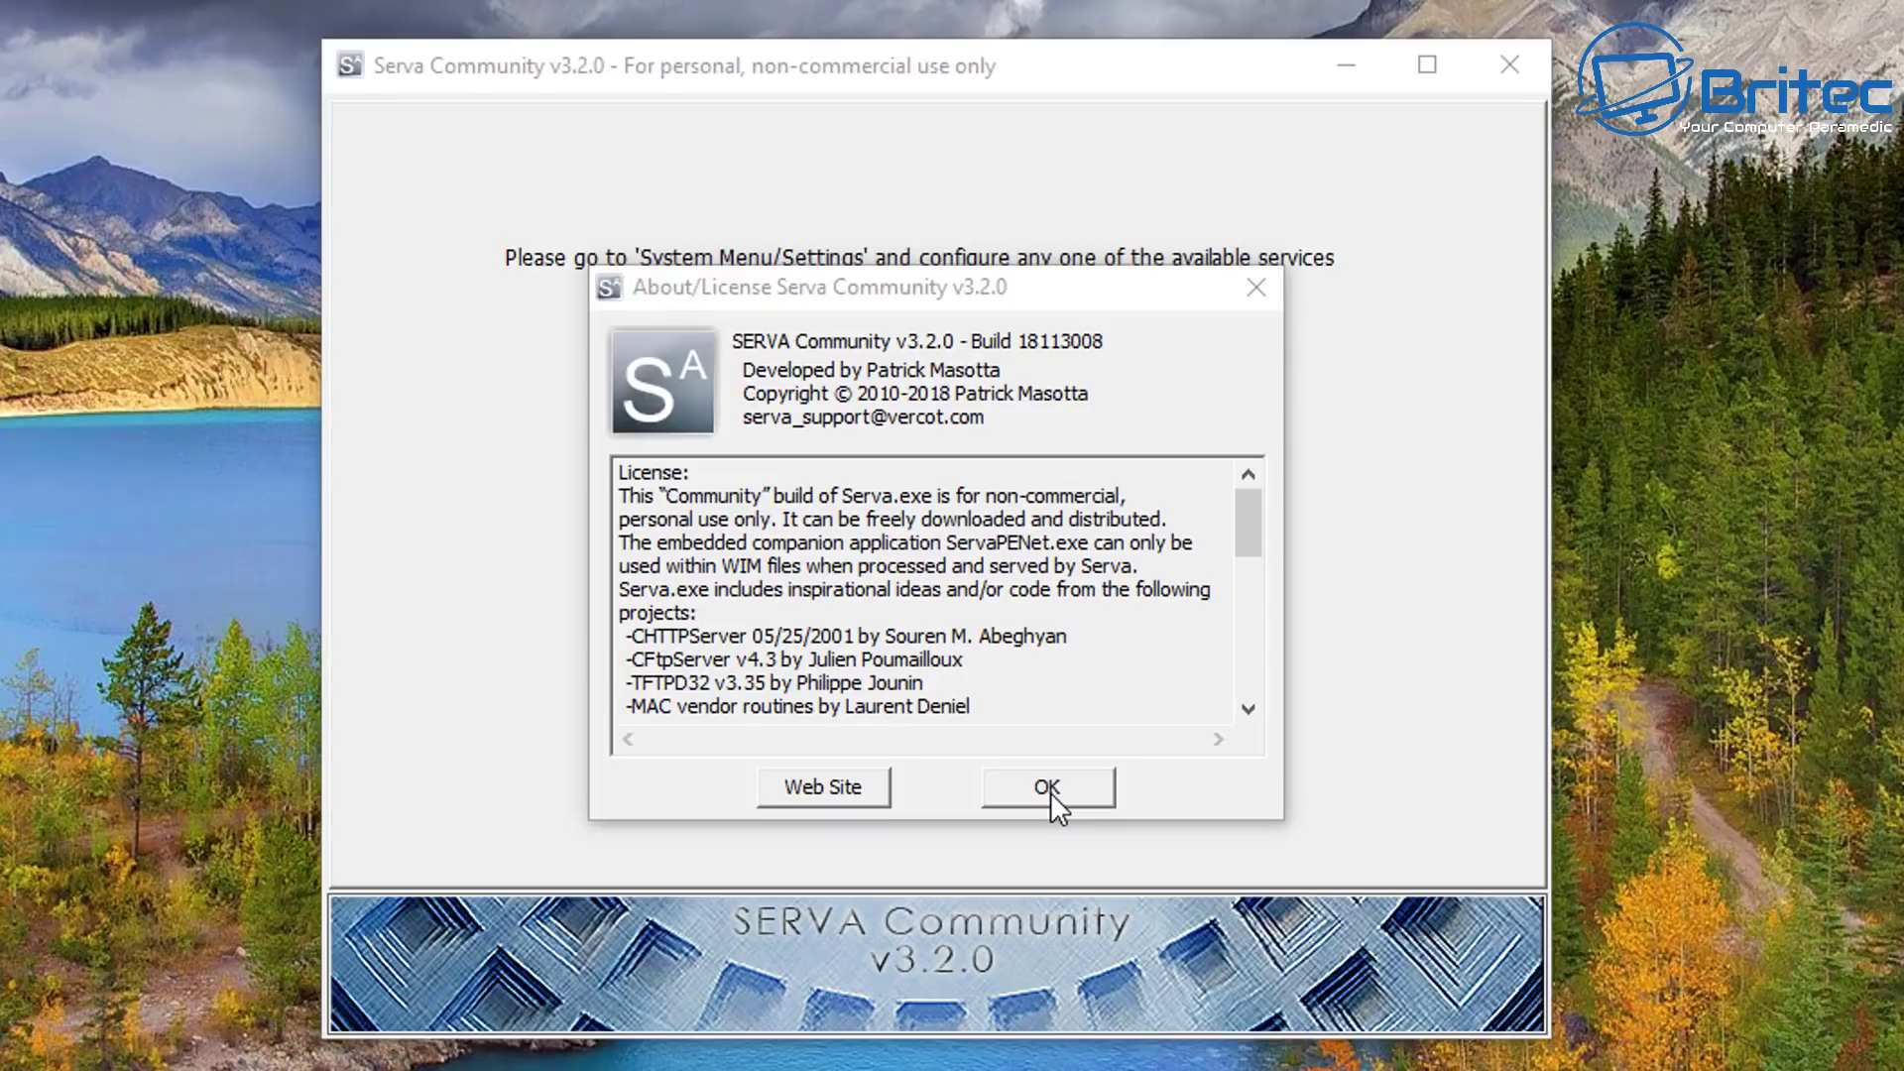
Dismiss the licence notice and enable the TFTP Server in Serva's settings
{"action": "left_click", "coordinate": [1050, 792]}
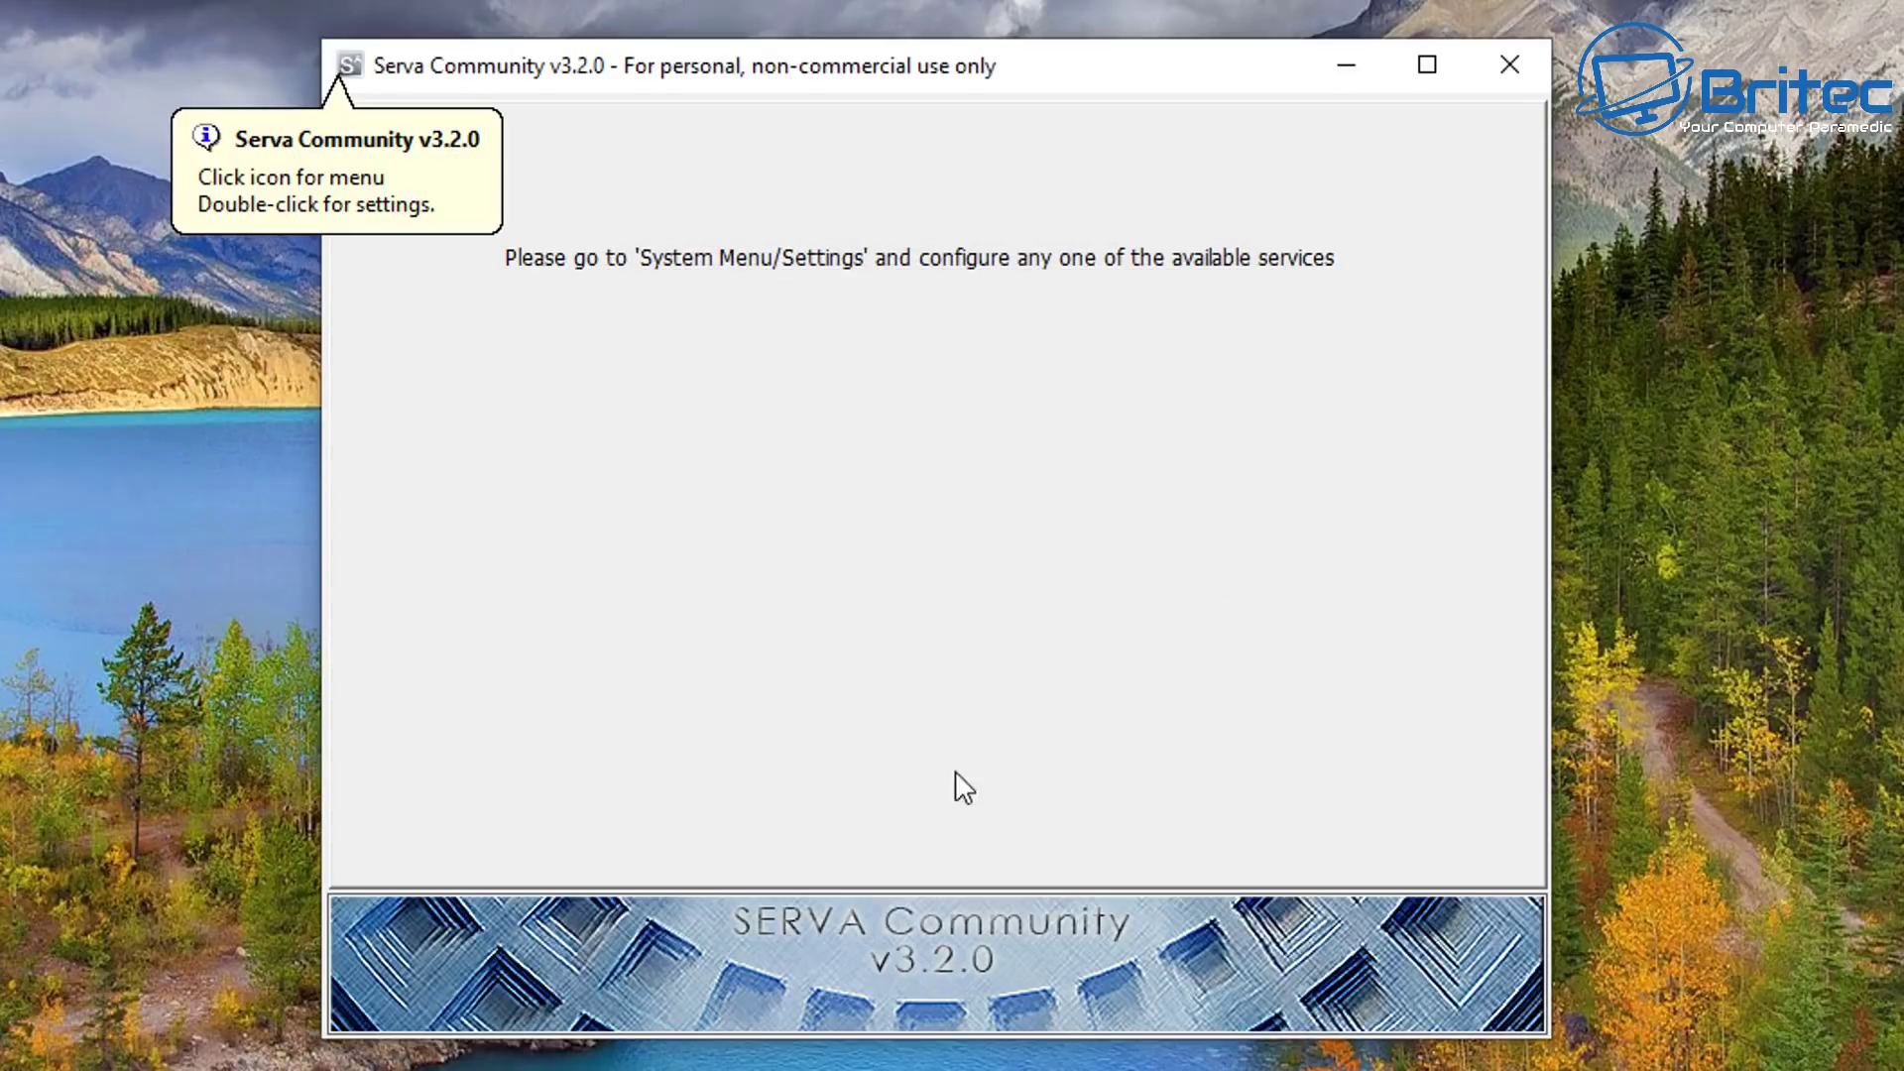
{"action": "left_click", "coordinate": [347, 71]}
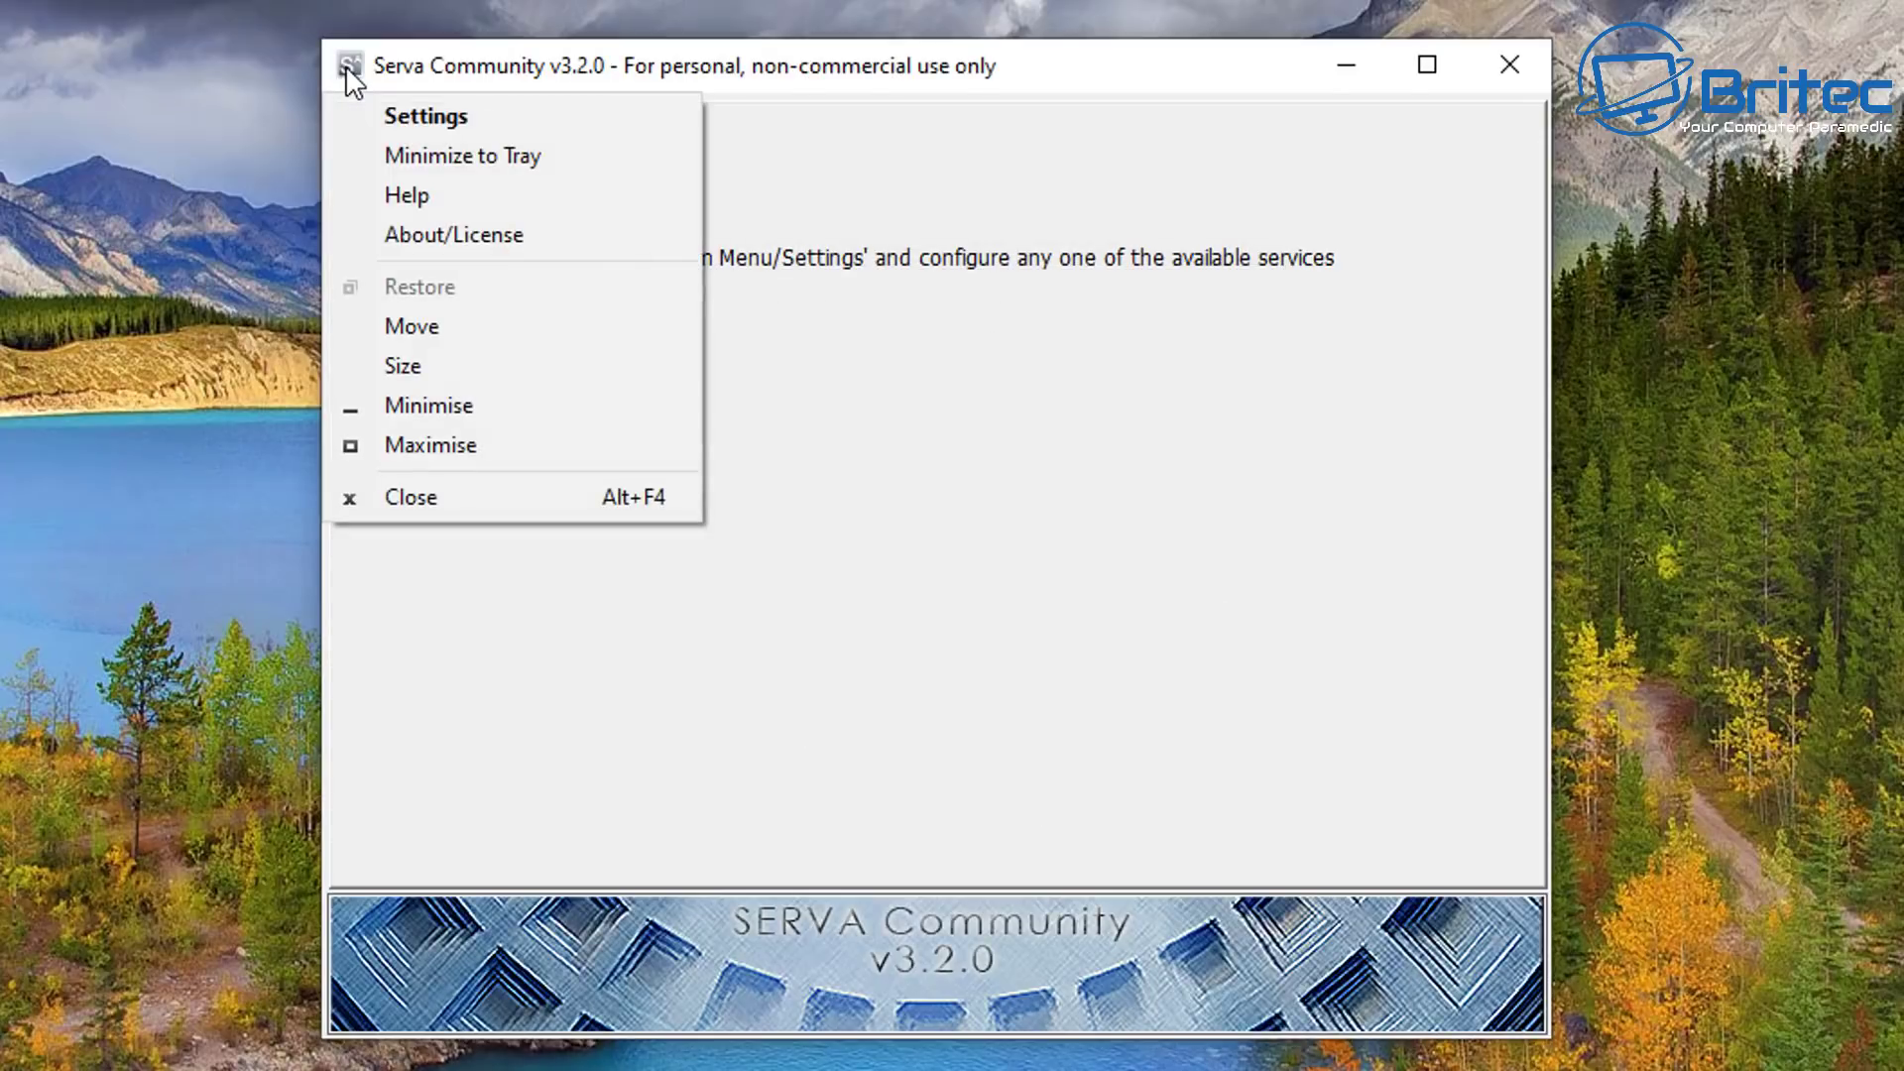
{"action": "left_click", "coordinate": [374, 113]}
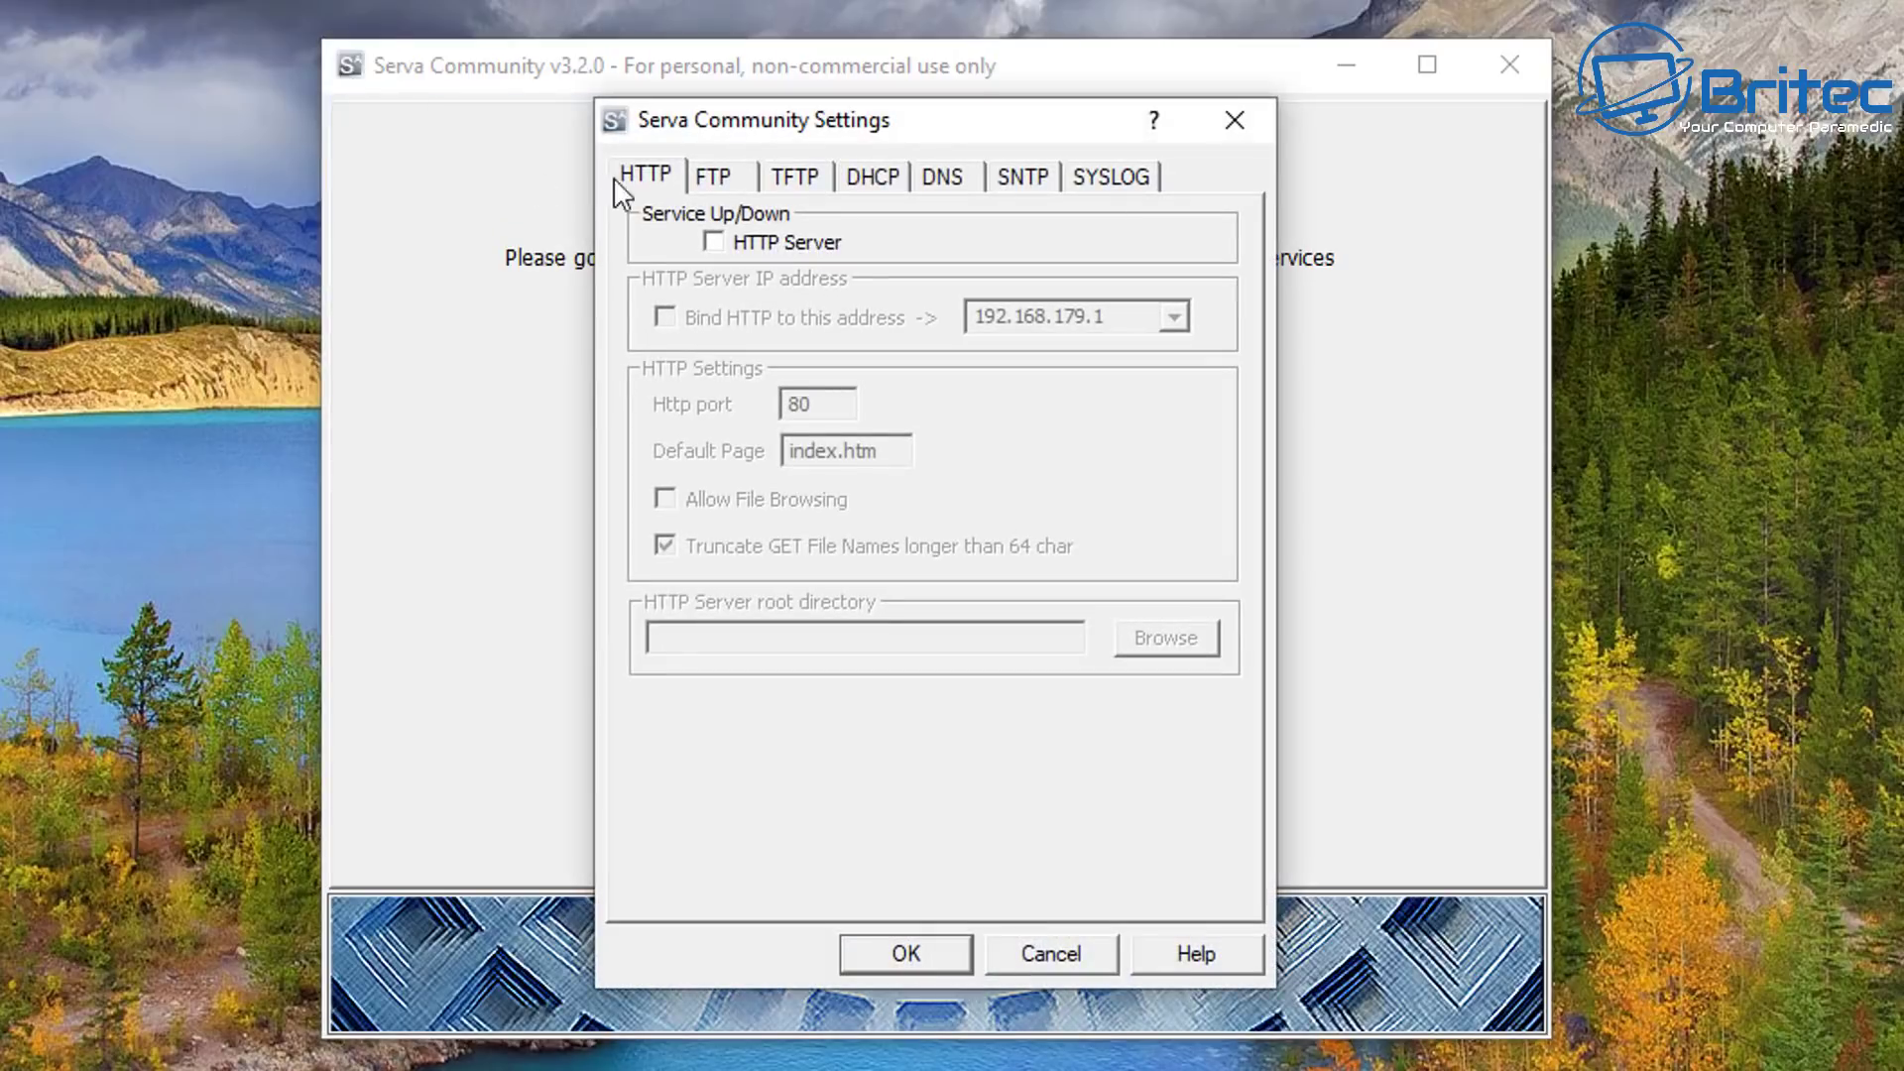
{"action": "left_click", "coordinate": [798, 179]}
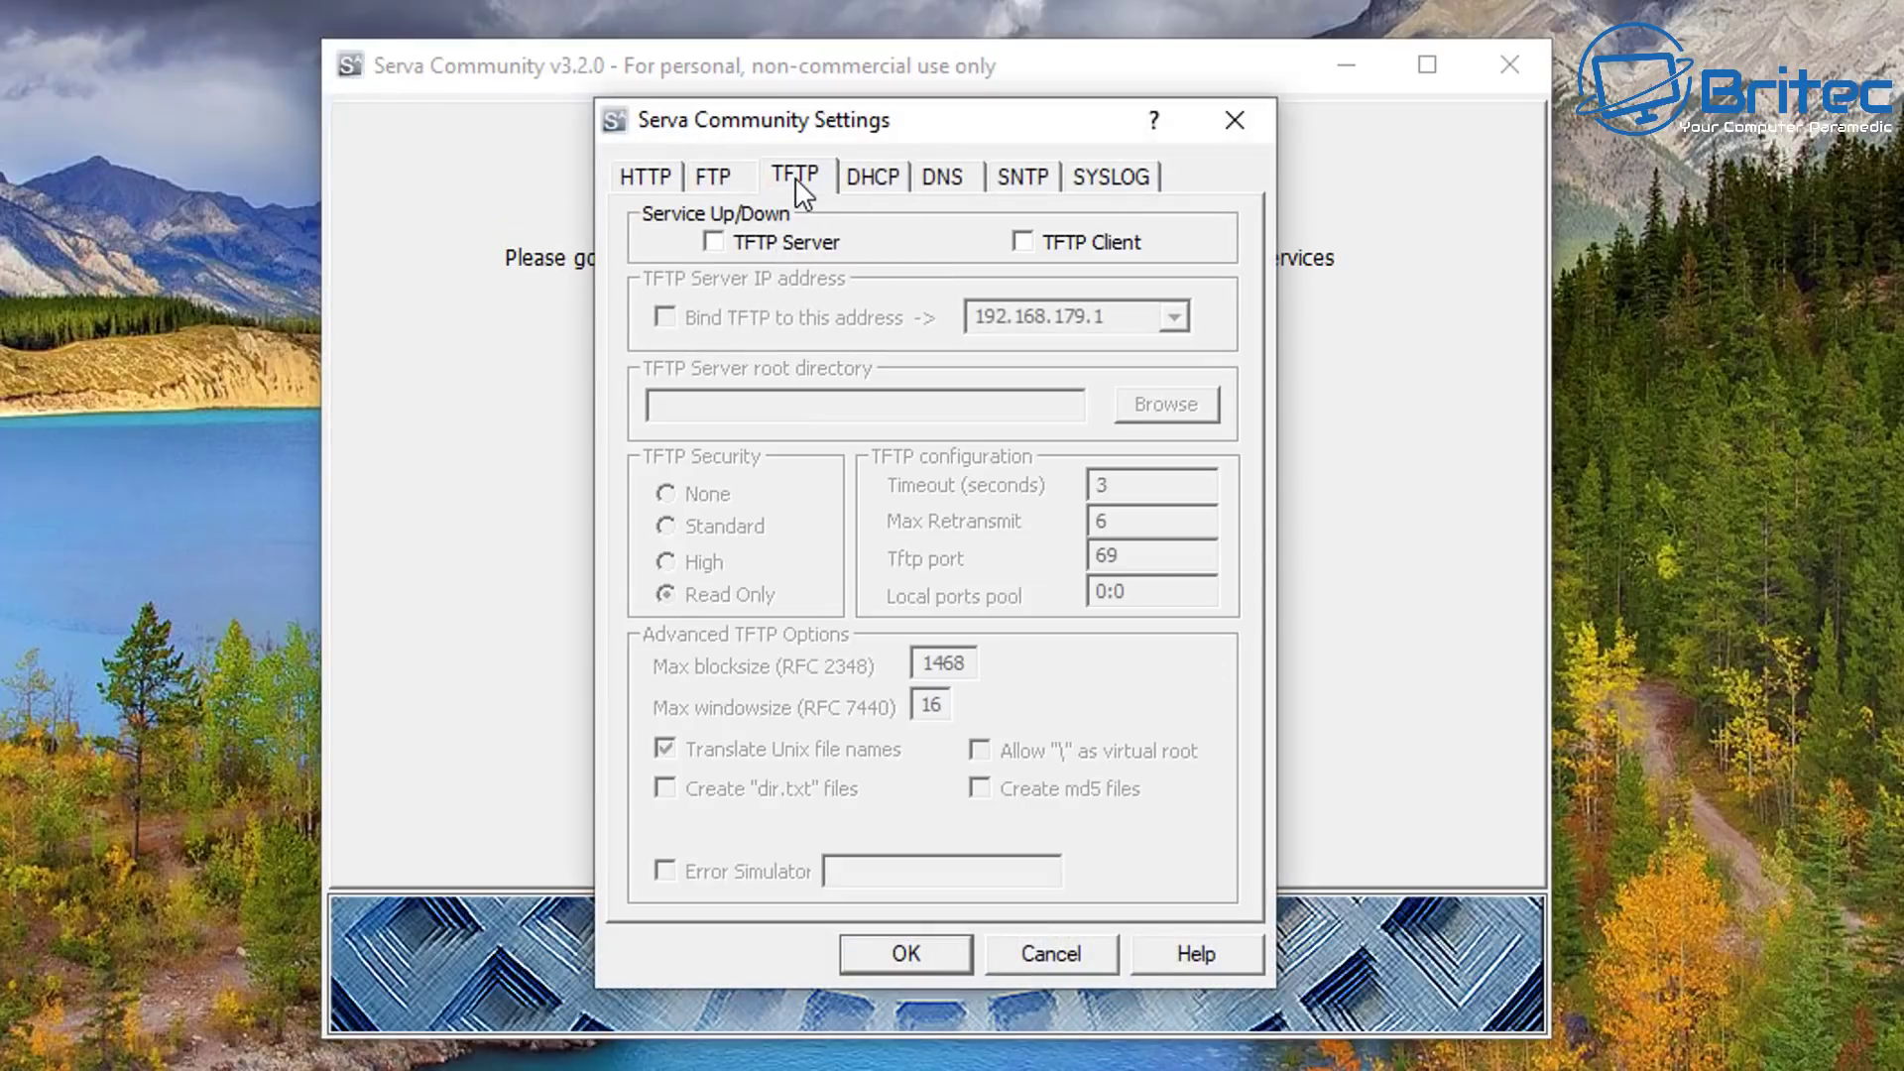
{"action": "left_click", "coordinate": [713, 242]}
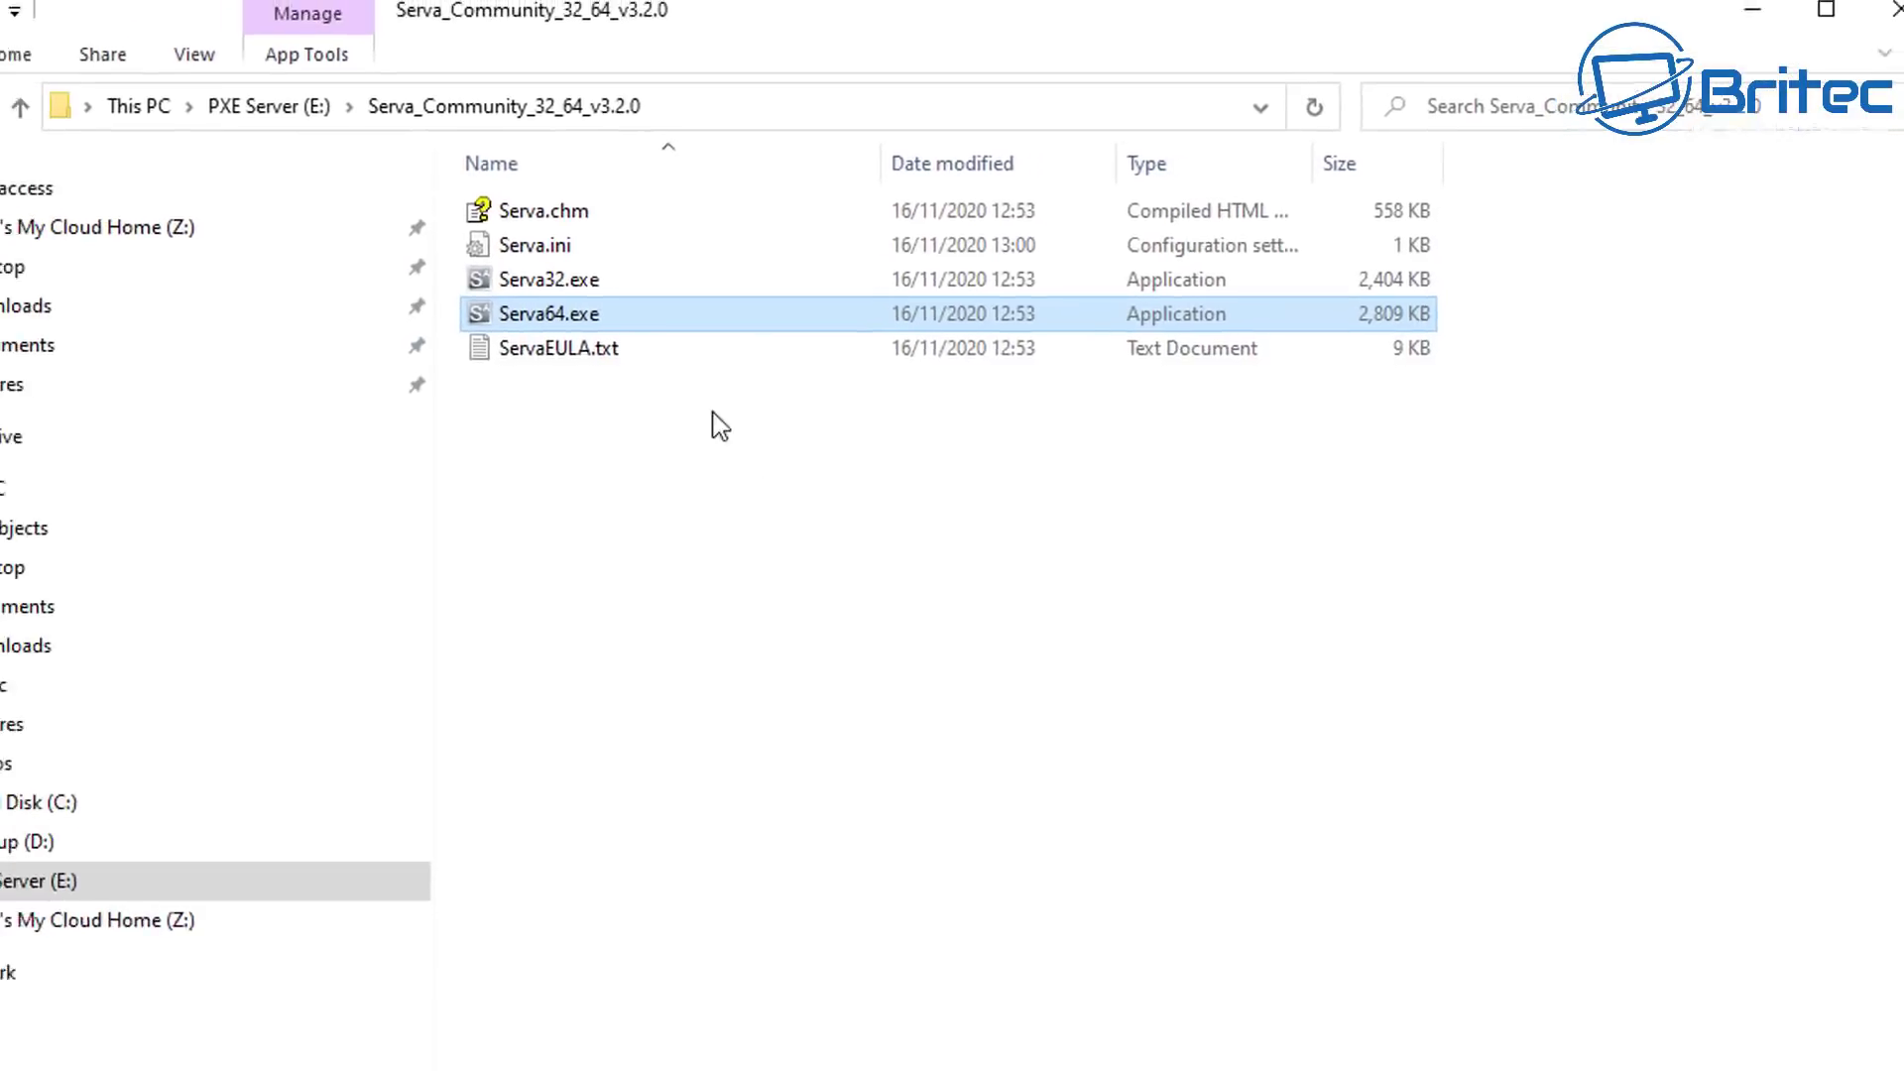
Return to the E: drive root and add a new folder named ServerRoot
{"action": "left_click", "coordinate": [428, 156]}
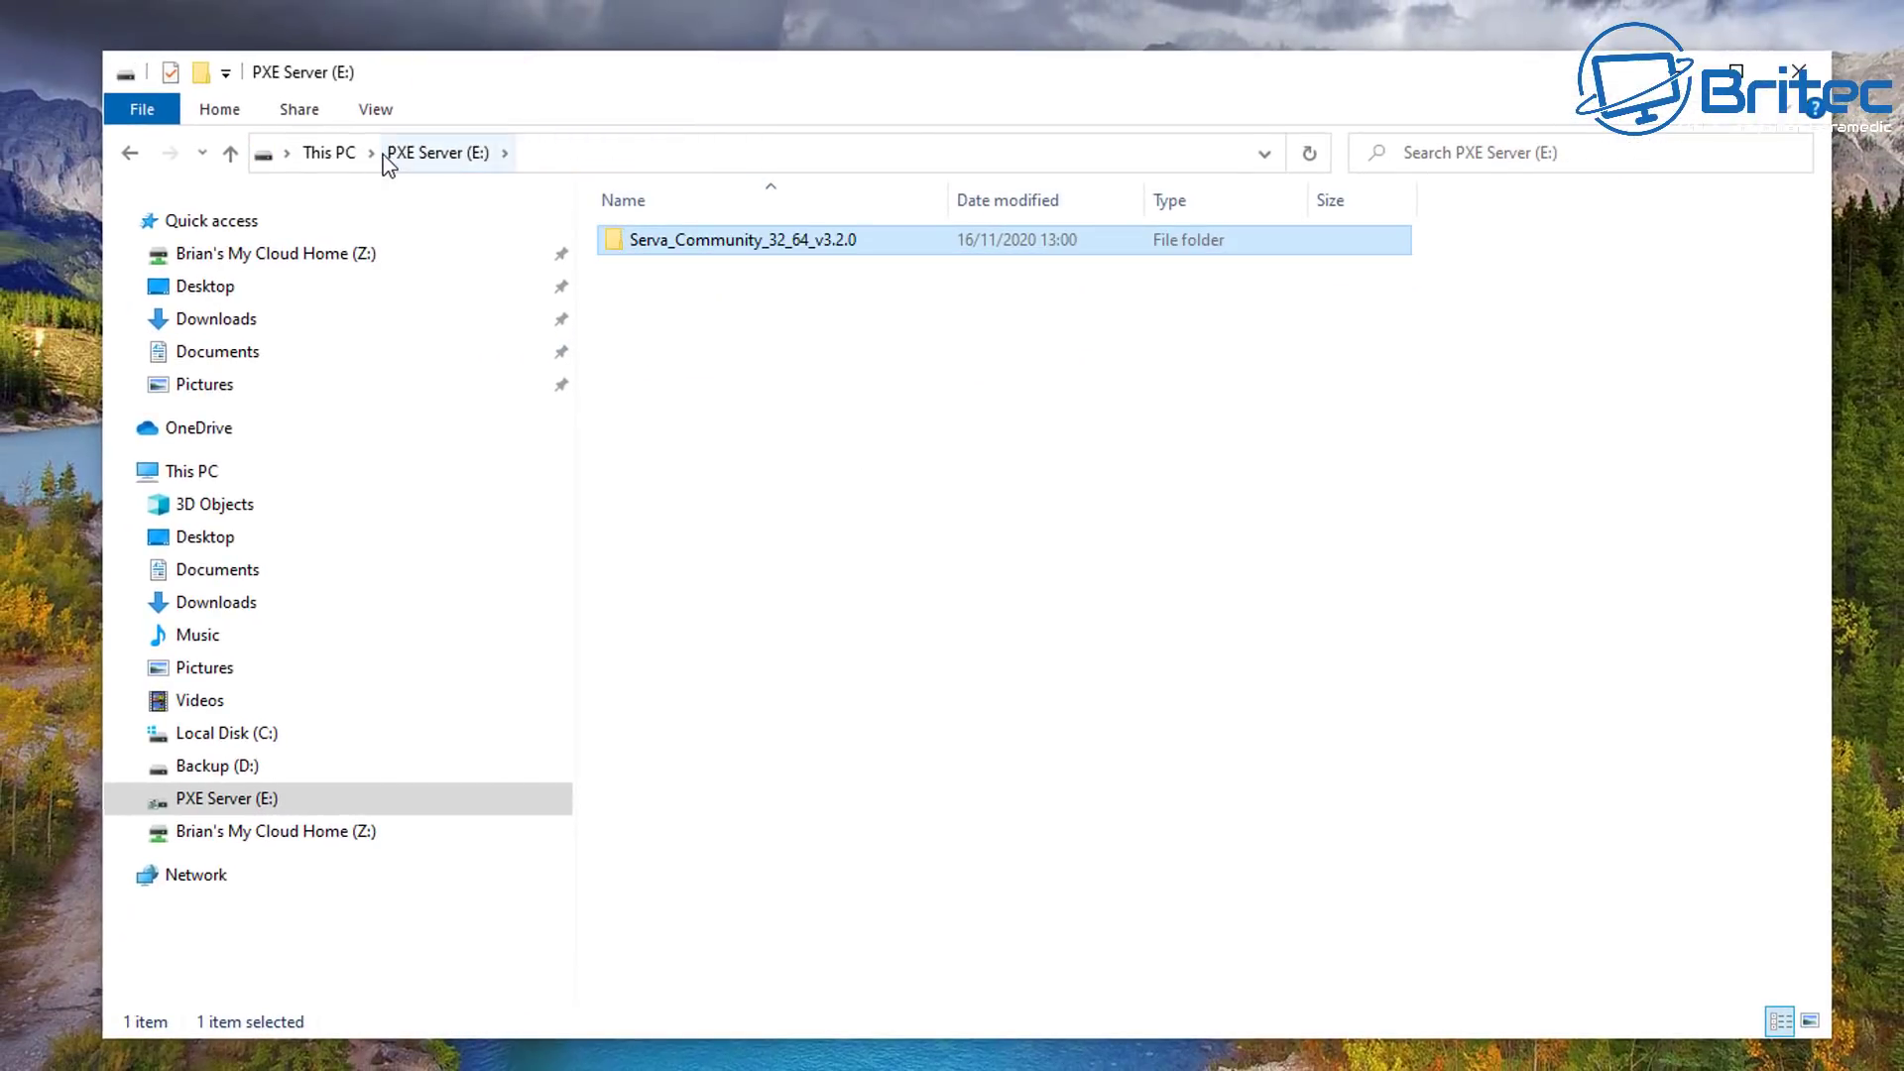
{"action": "left_click", "coordinate": [315, 157]}
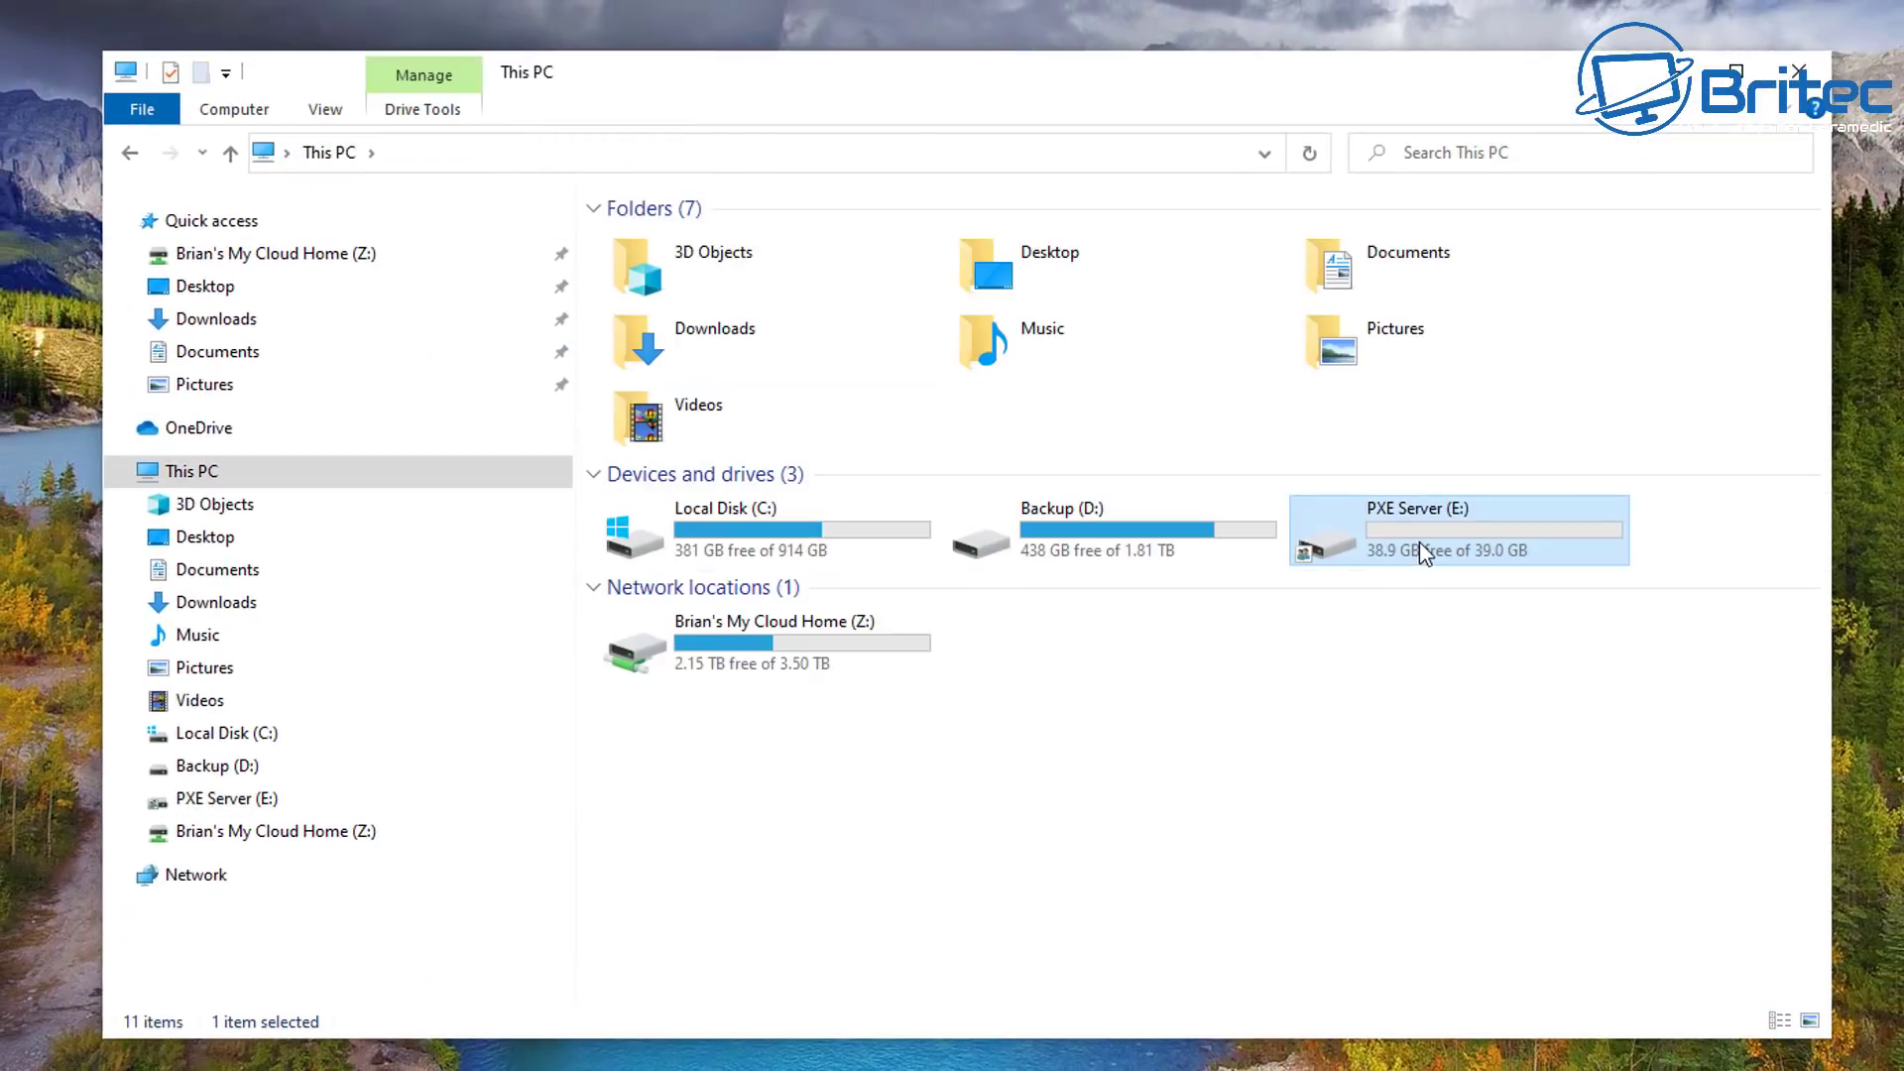
{"action": "double_click", "coordinate": [1419, 542]}
{"action": "right_click", "coordinate": [656, 308]}
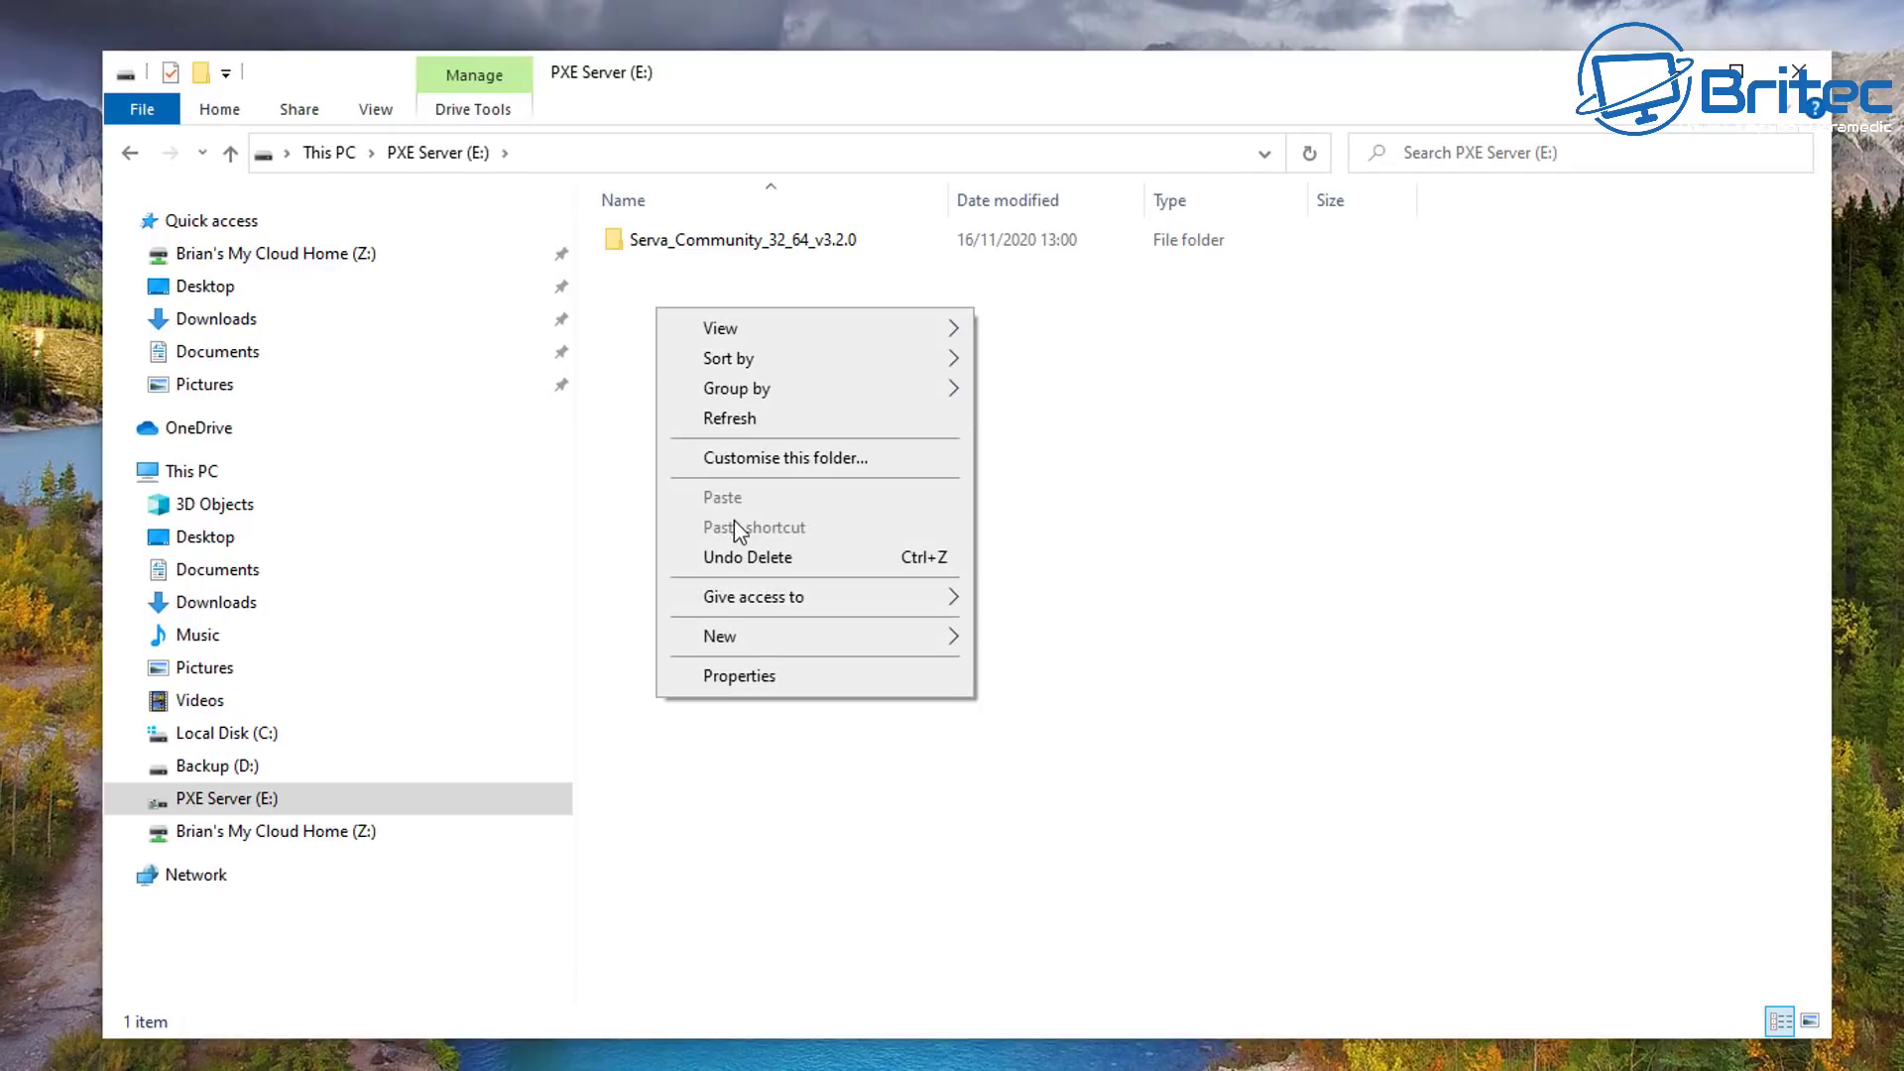
{"action": "mouse_move", "coordinate": [748, 640]}
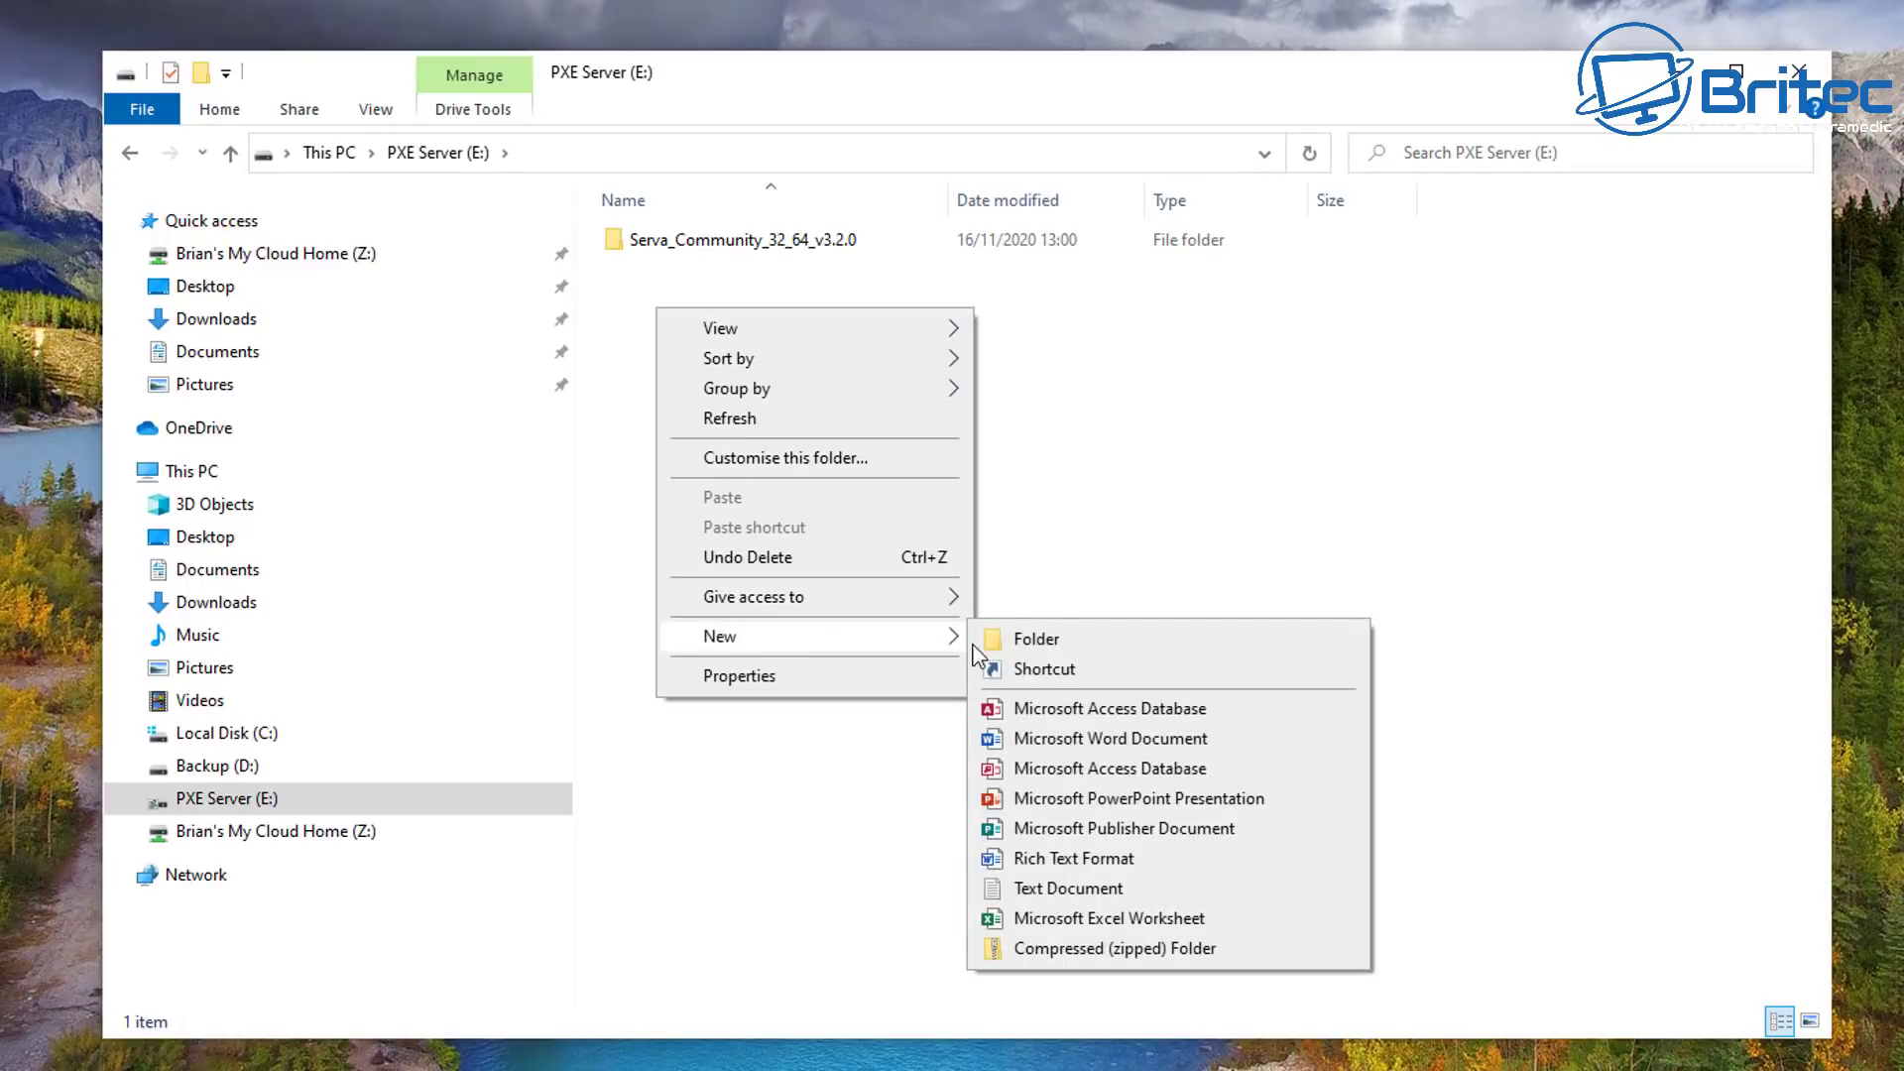
{"action": "left_click", "coordinate": [1039, 645]}
{"action": "type", "text": "S"}
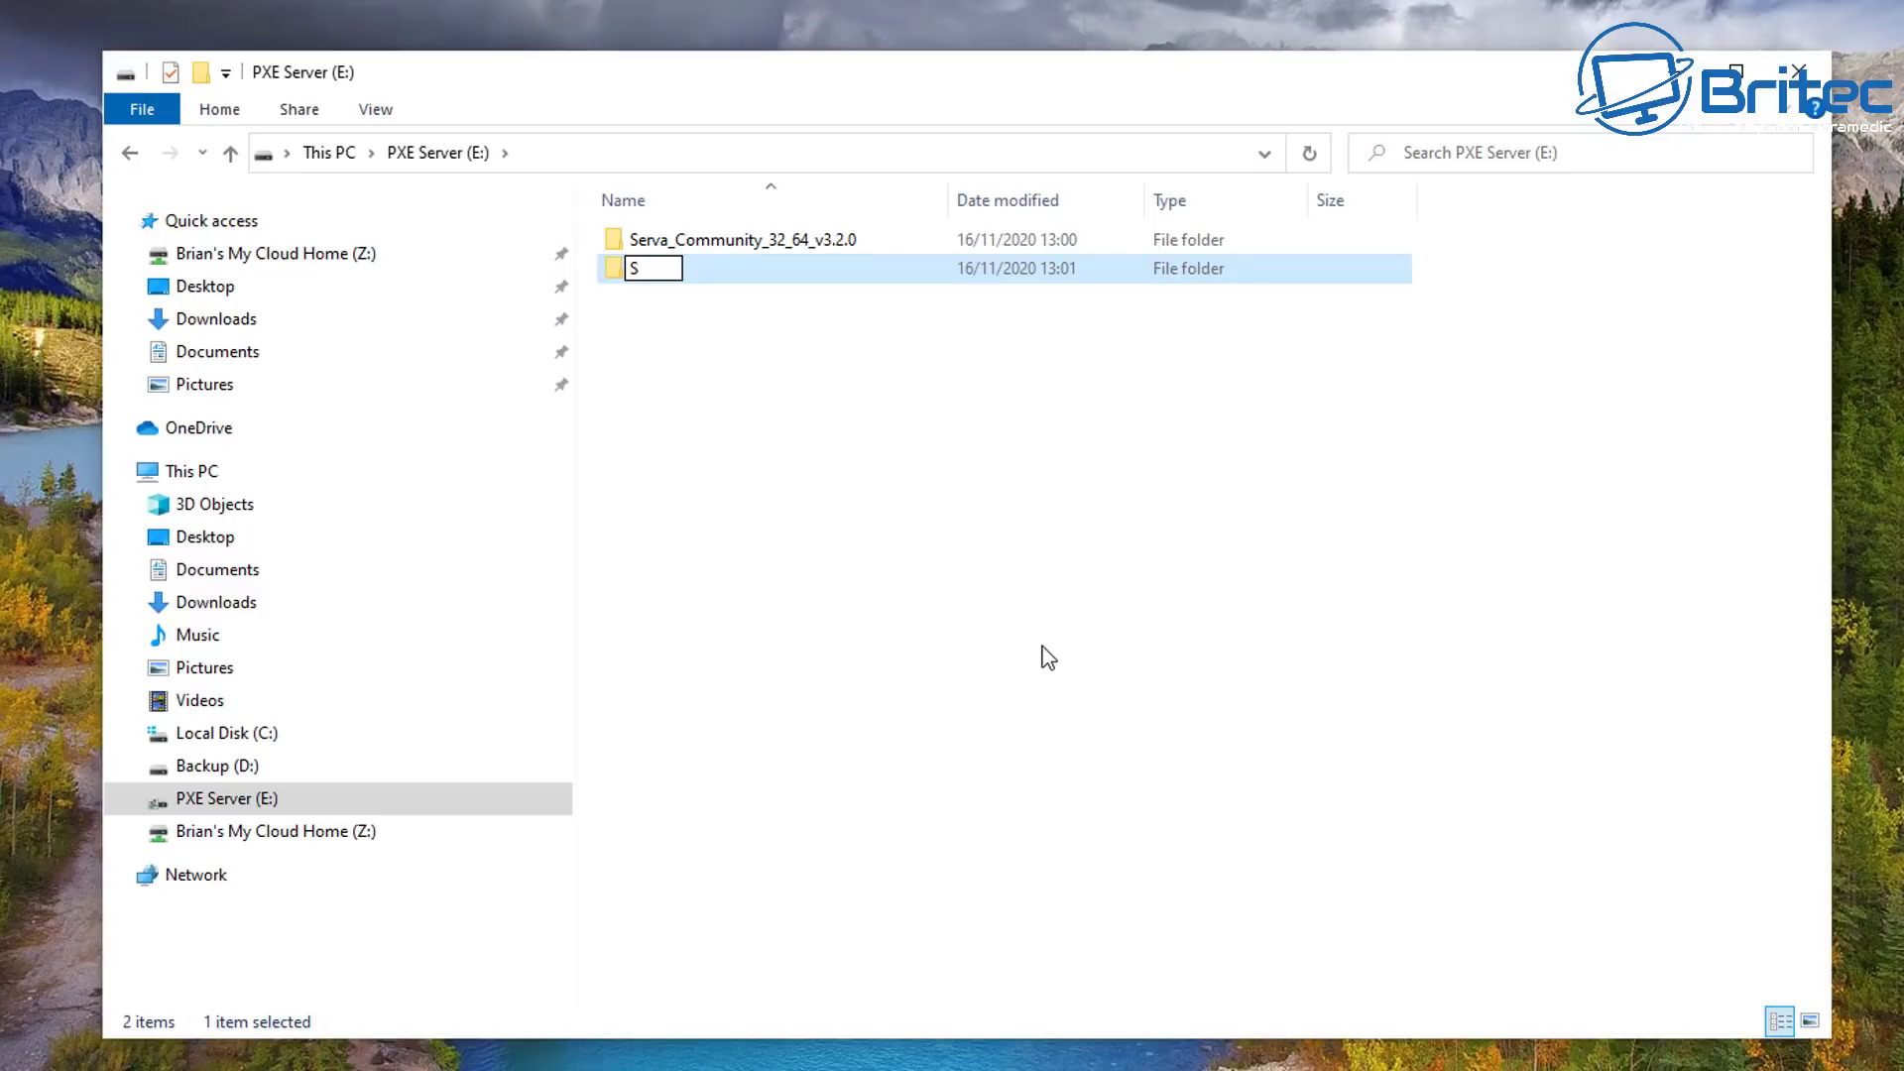
{"action": "type", "text": "erverRoot"}
{"action": "left_click", "coordinate": [814, 501]}
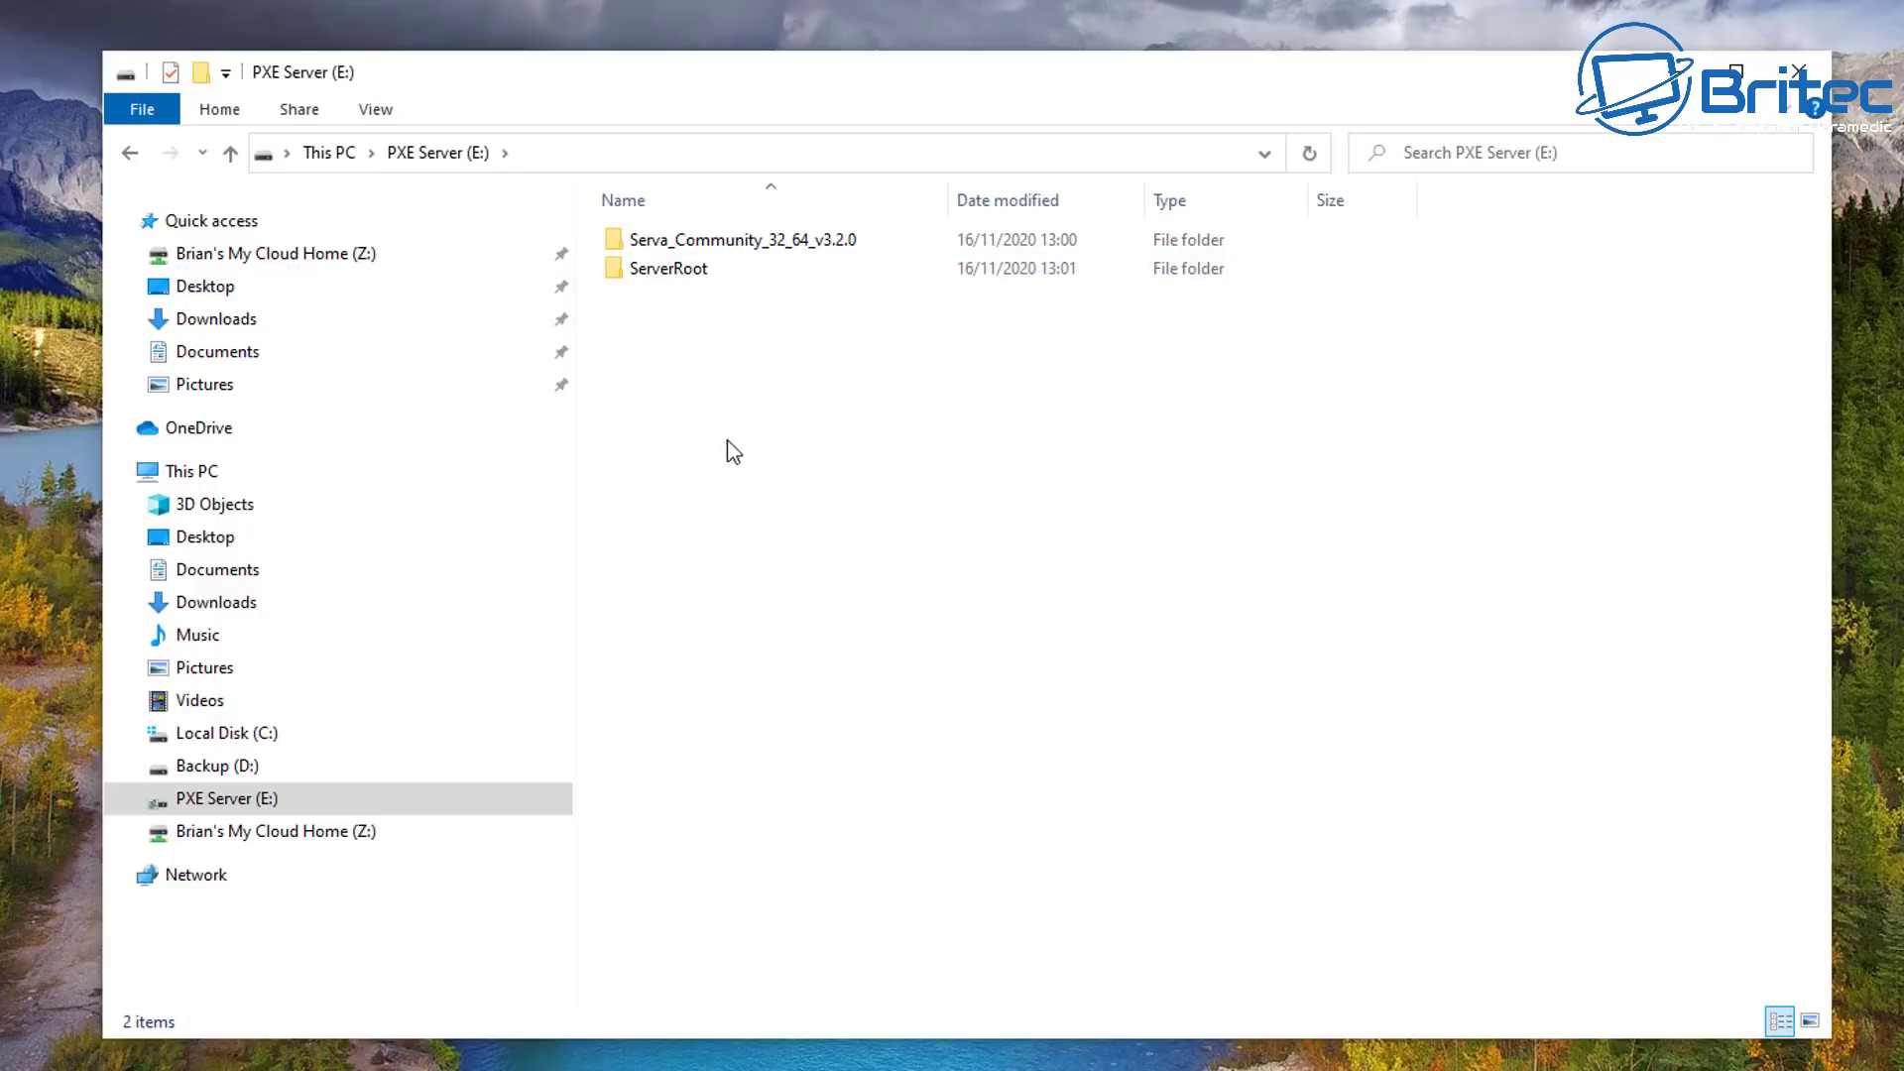
{"action": "left_click", "coordinate": [668, 272]}
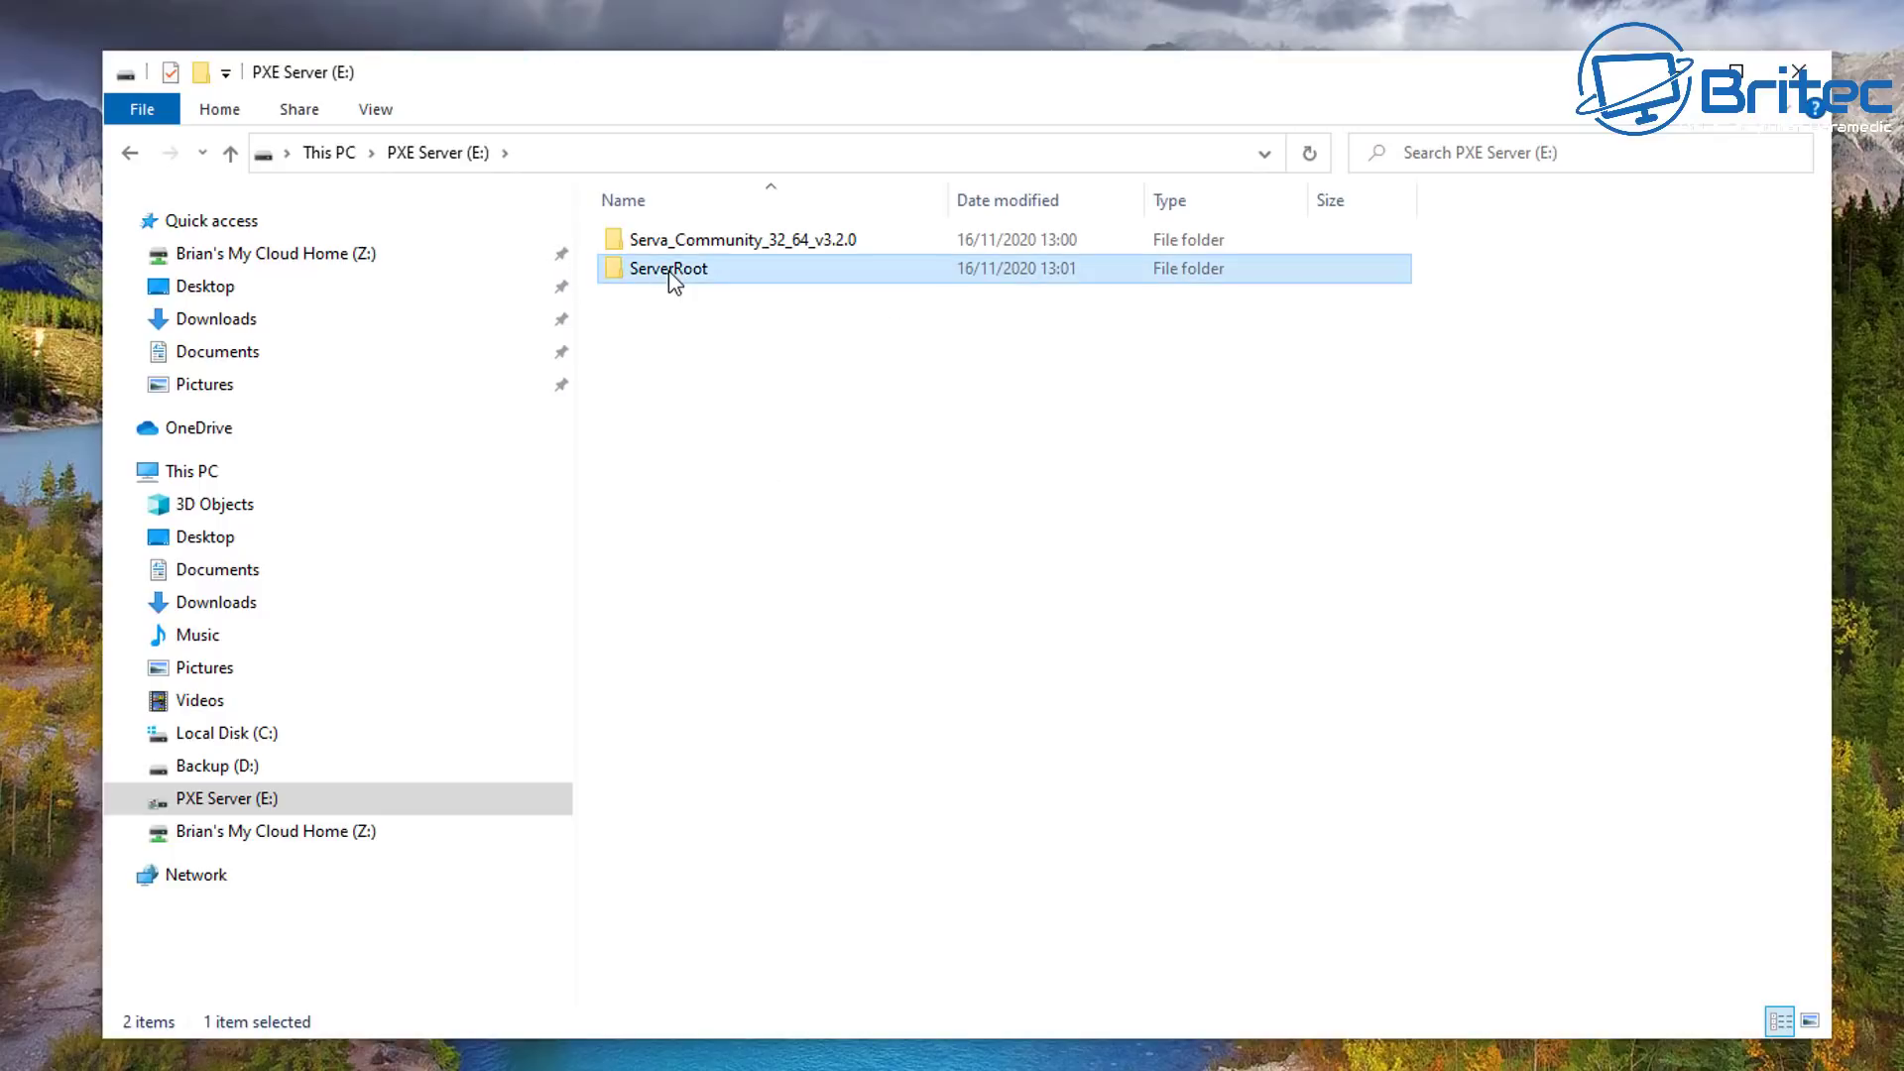
Open ServerRoot's properties and turn on Share this folder in Advanced Sharing
{"action": "right_click", "coordinate": [669, 272]}
{"action": "left_click", "coordinate": [784, 1047]}
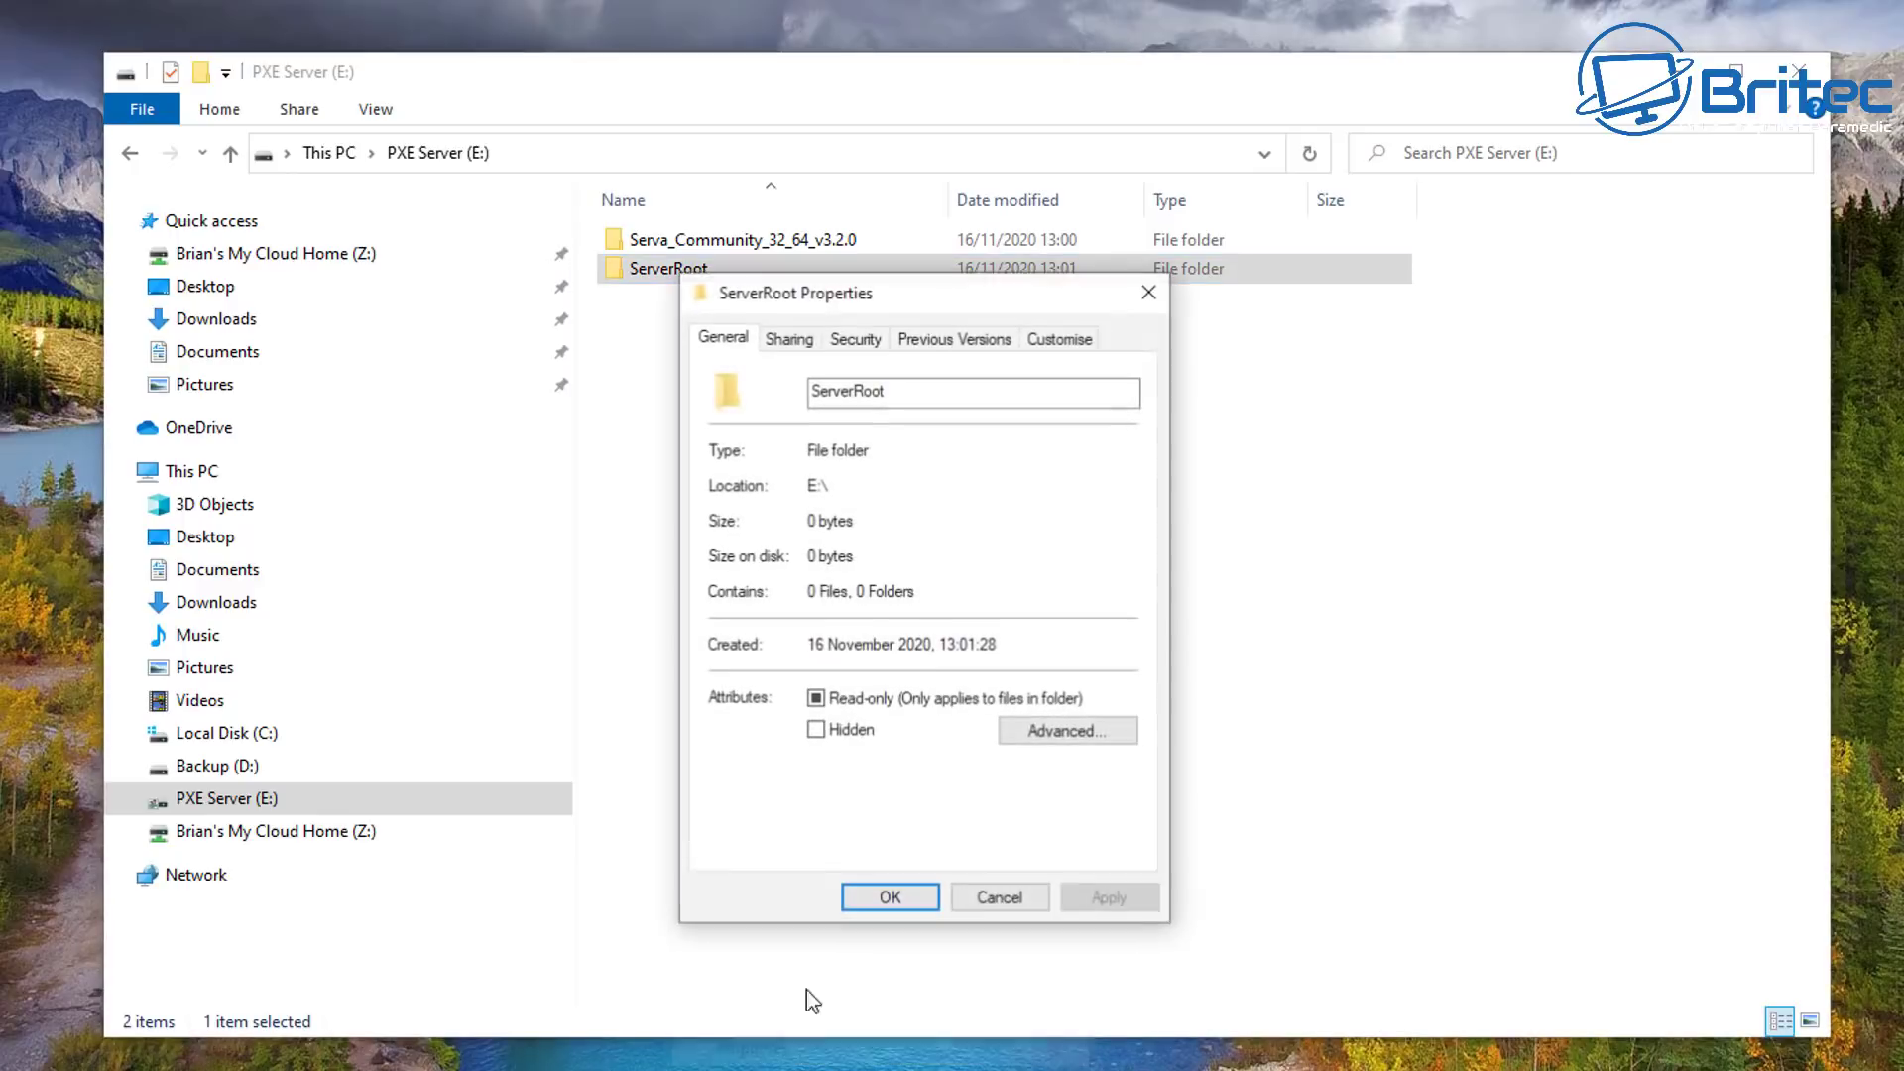
{"action": "left_click", "coordinate": [868, 342]}
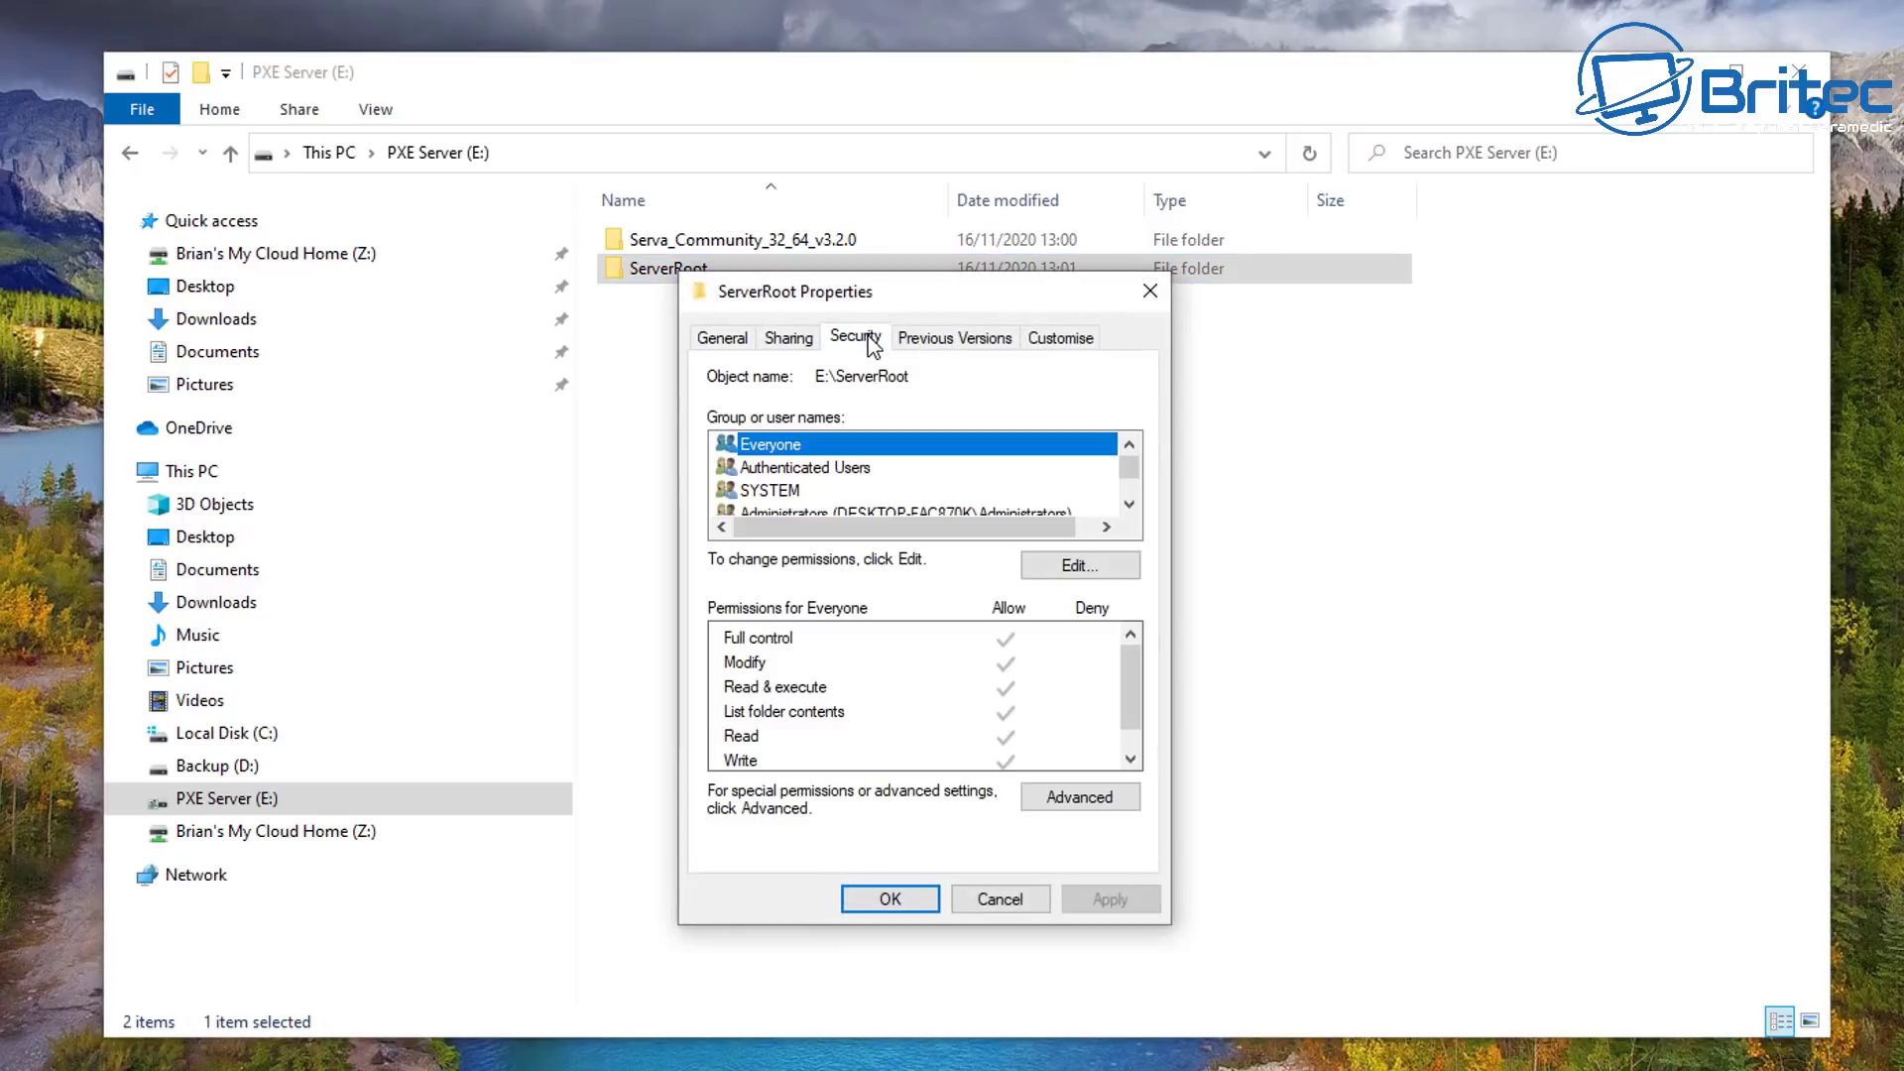
{"action": "left_click", "coordinate": [798, 339]}
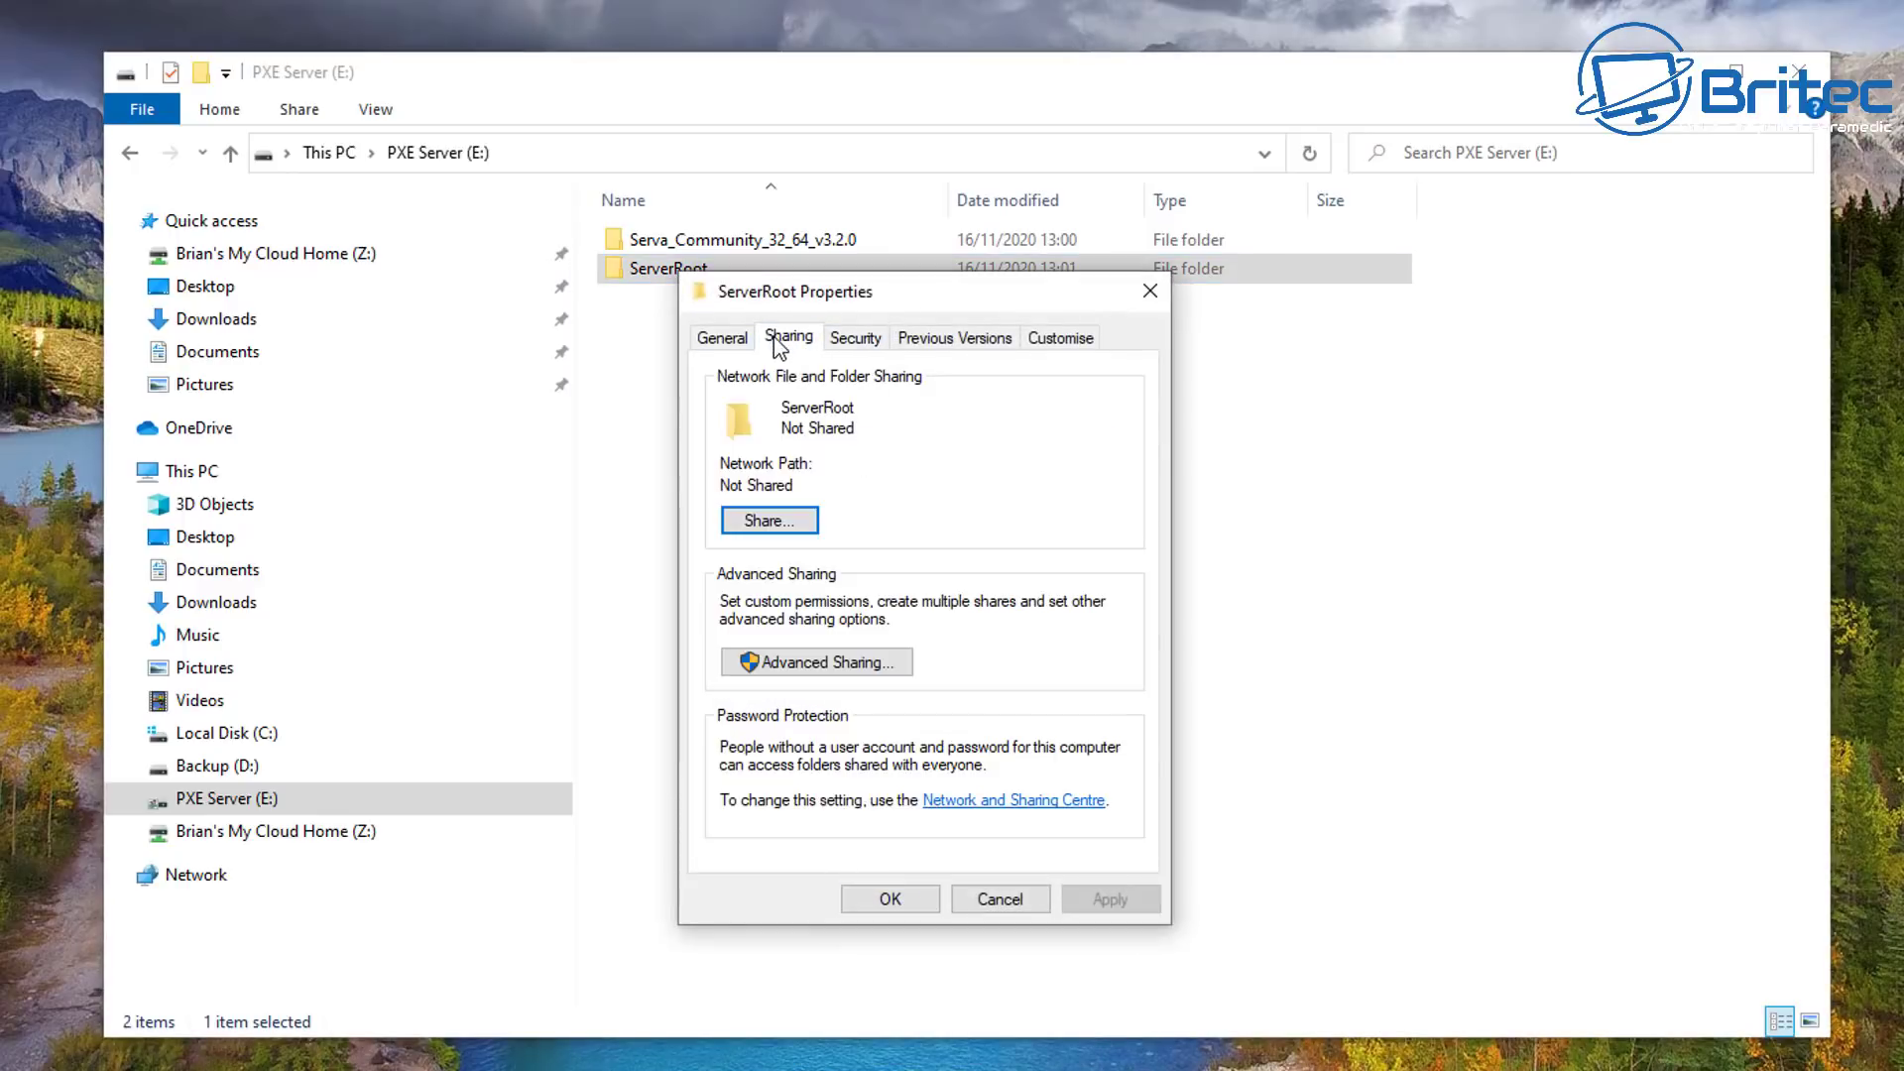
{"action": "left_click", "coordinate": [783, 665]}
{"action": "left_click", "coordinate": [720, 387]}
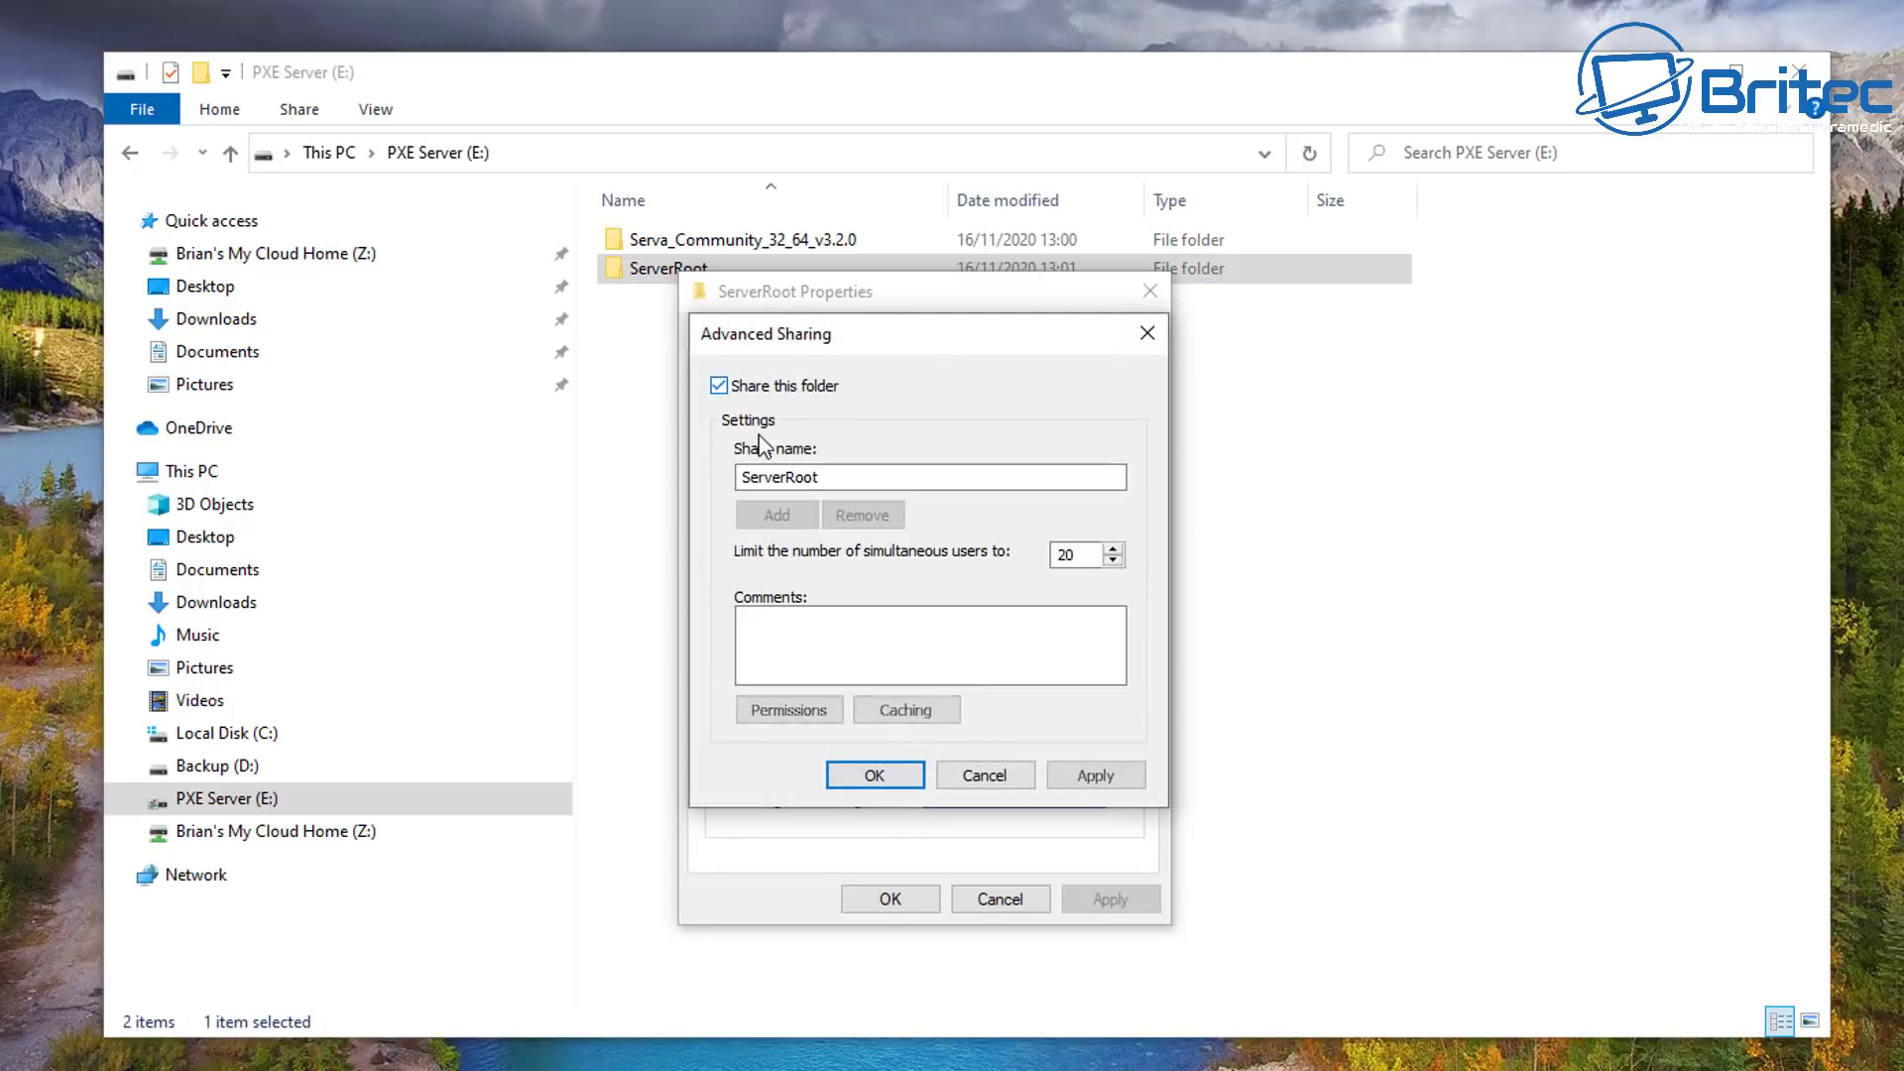
Give Everyone Full Control on the ServerRoot share, confirm, check Security, and close properties
{"action": "left_click", "coordinate": [801, 710]}
{"action": "left_click", "coordinate": [1036, 685]}
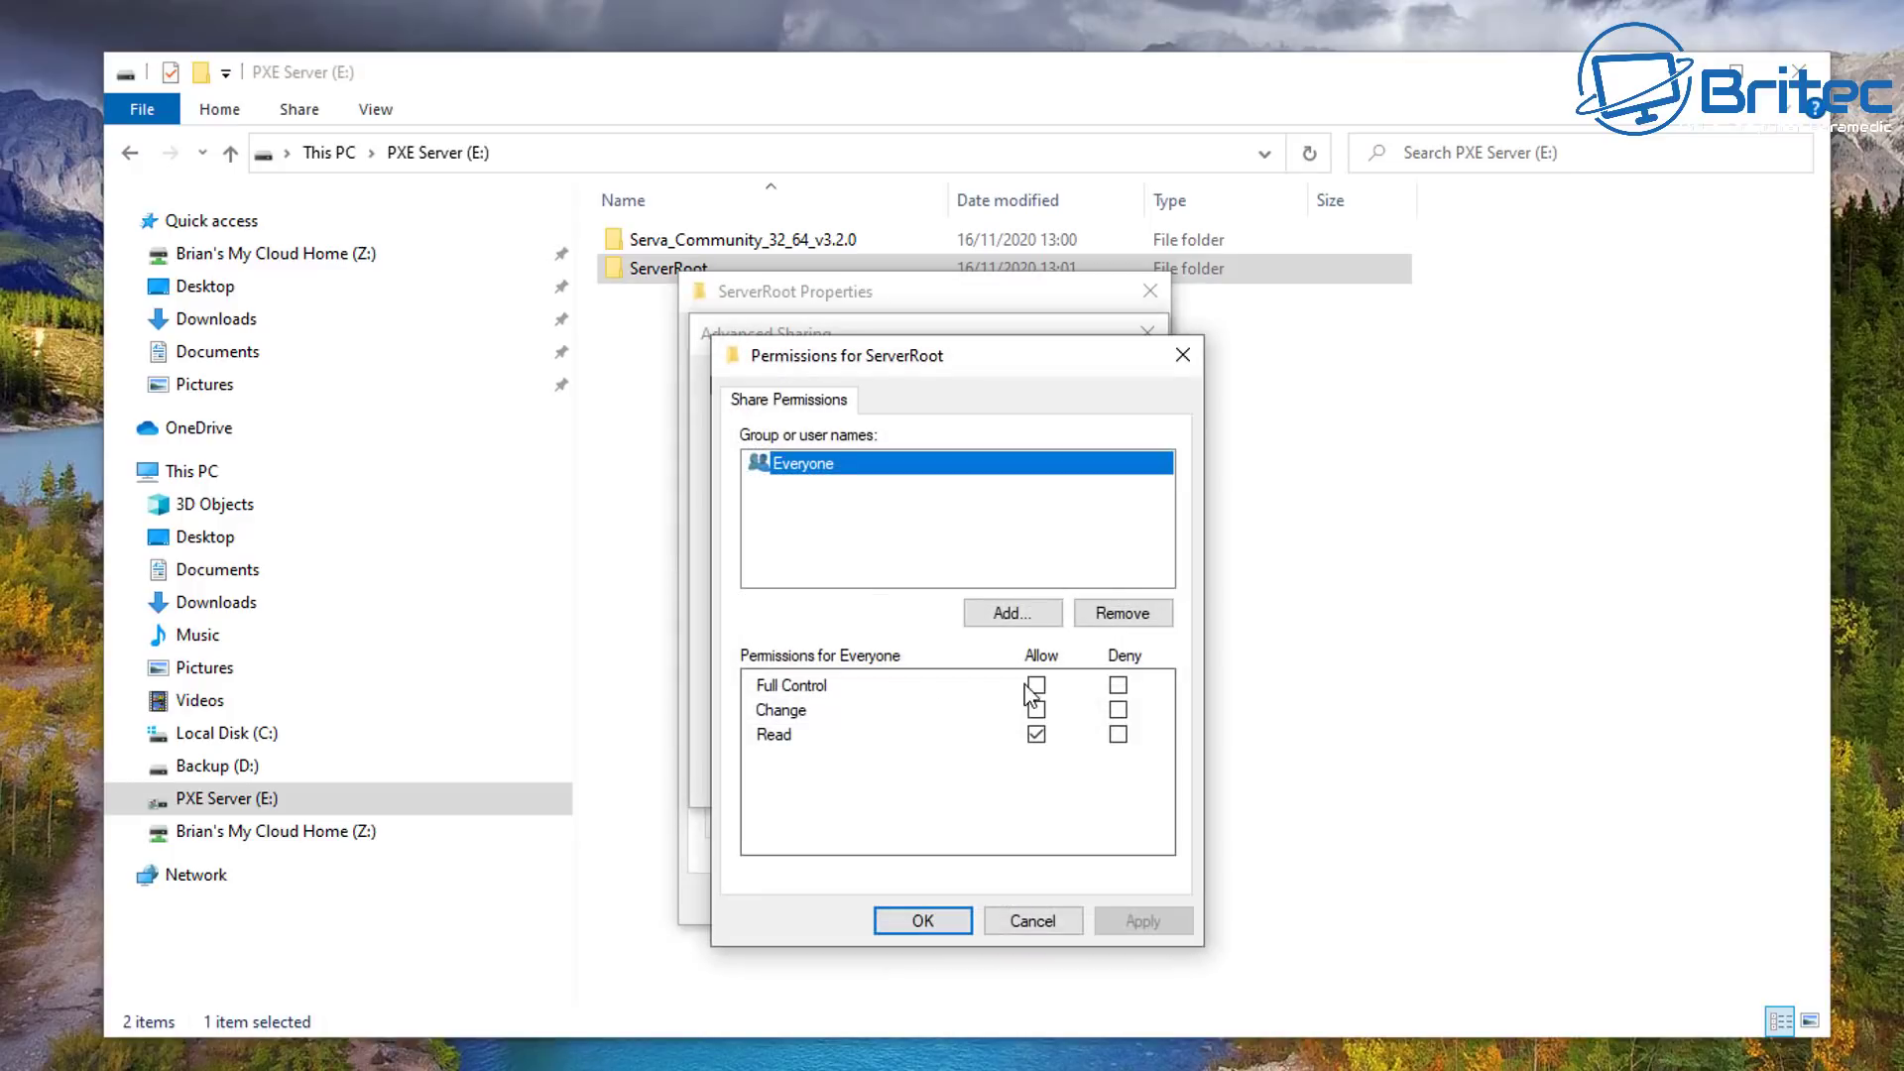
{"action": "left_click", "coordinate": [1143, 921]}
{"action": "left_click", "coordinate": [927, 920]}
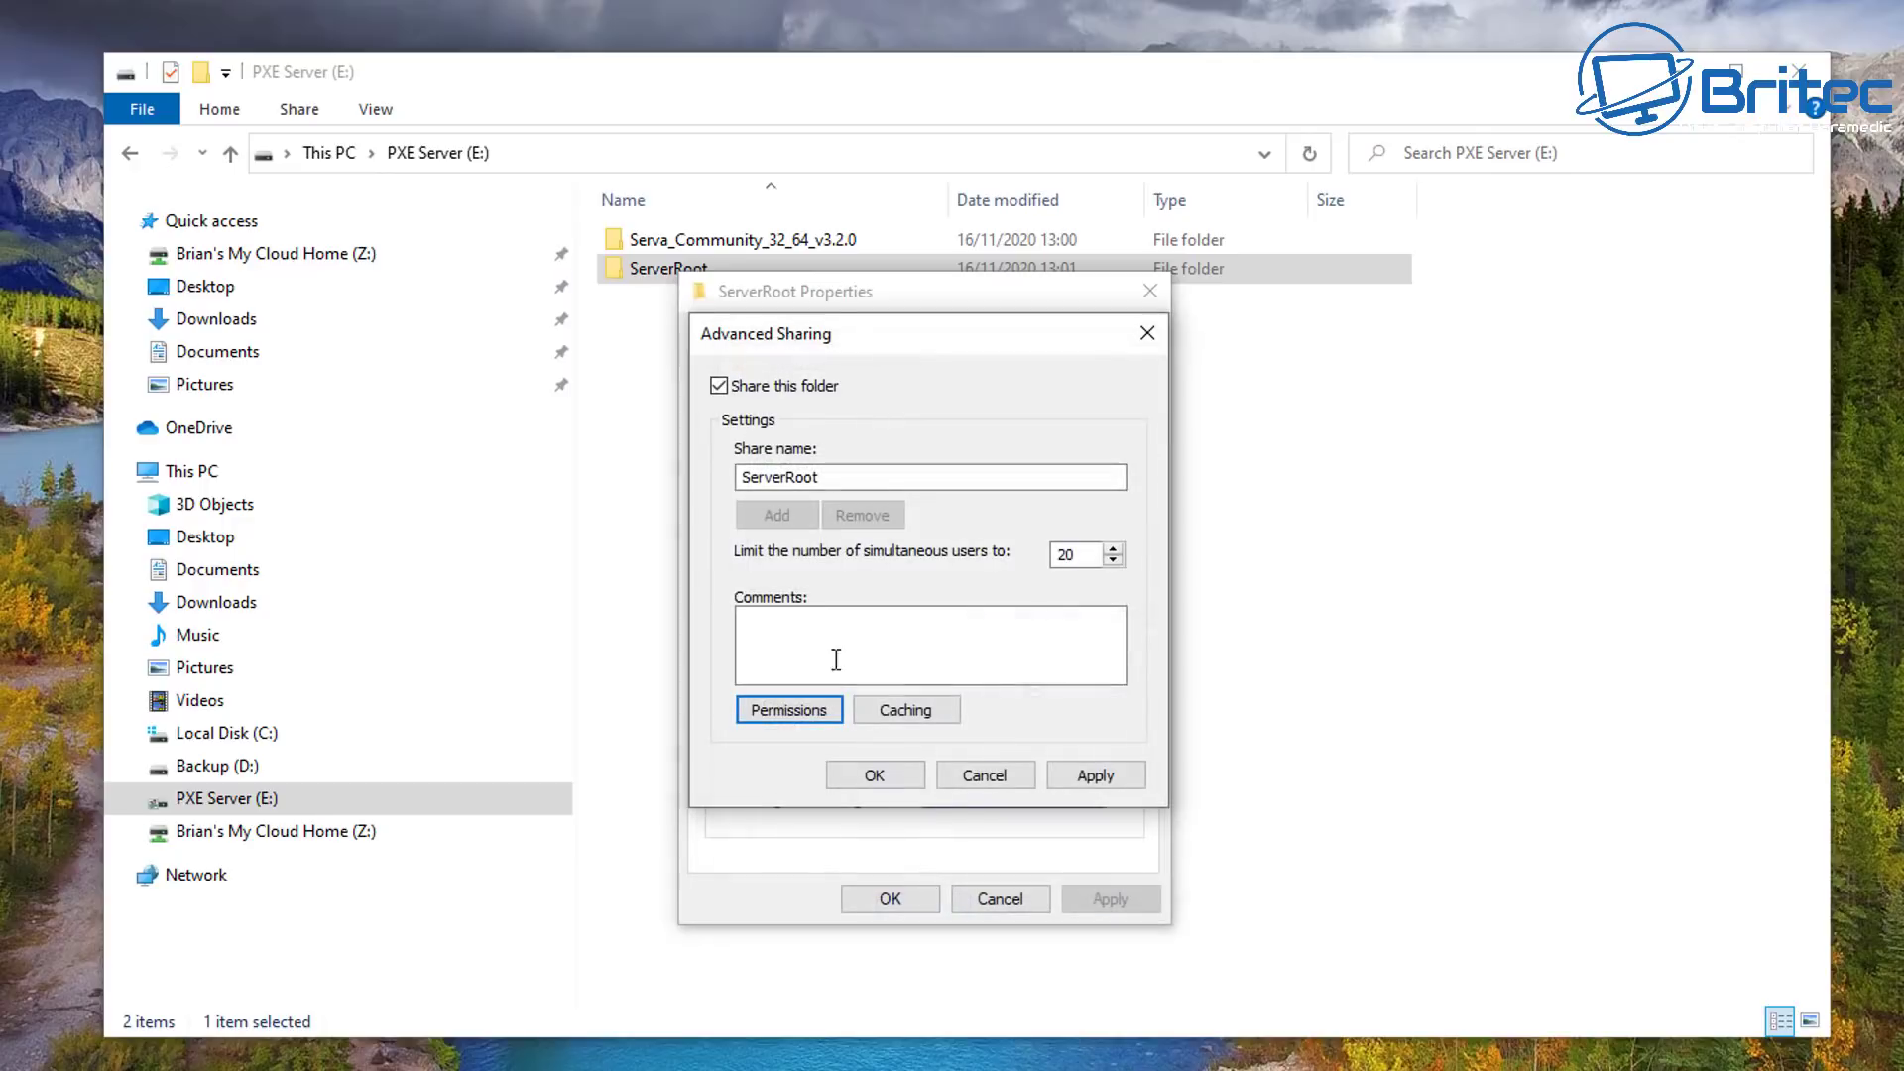
{"action": "left_click", "coordinate": [873, 775]}
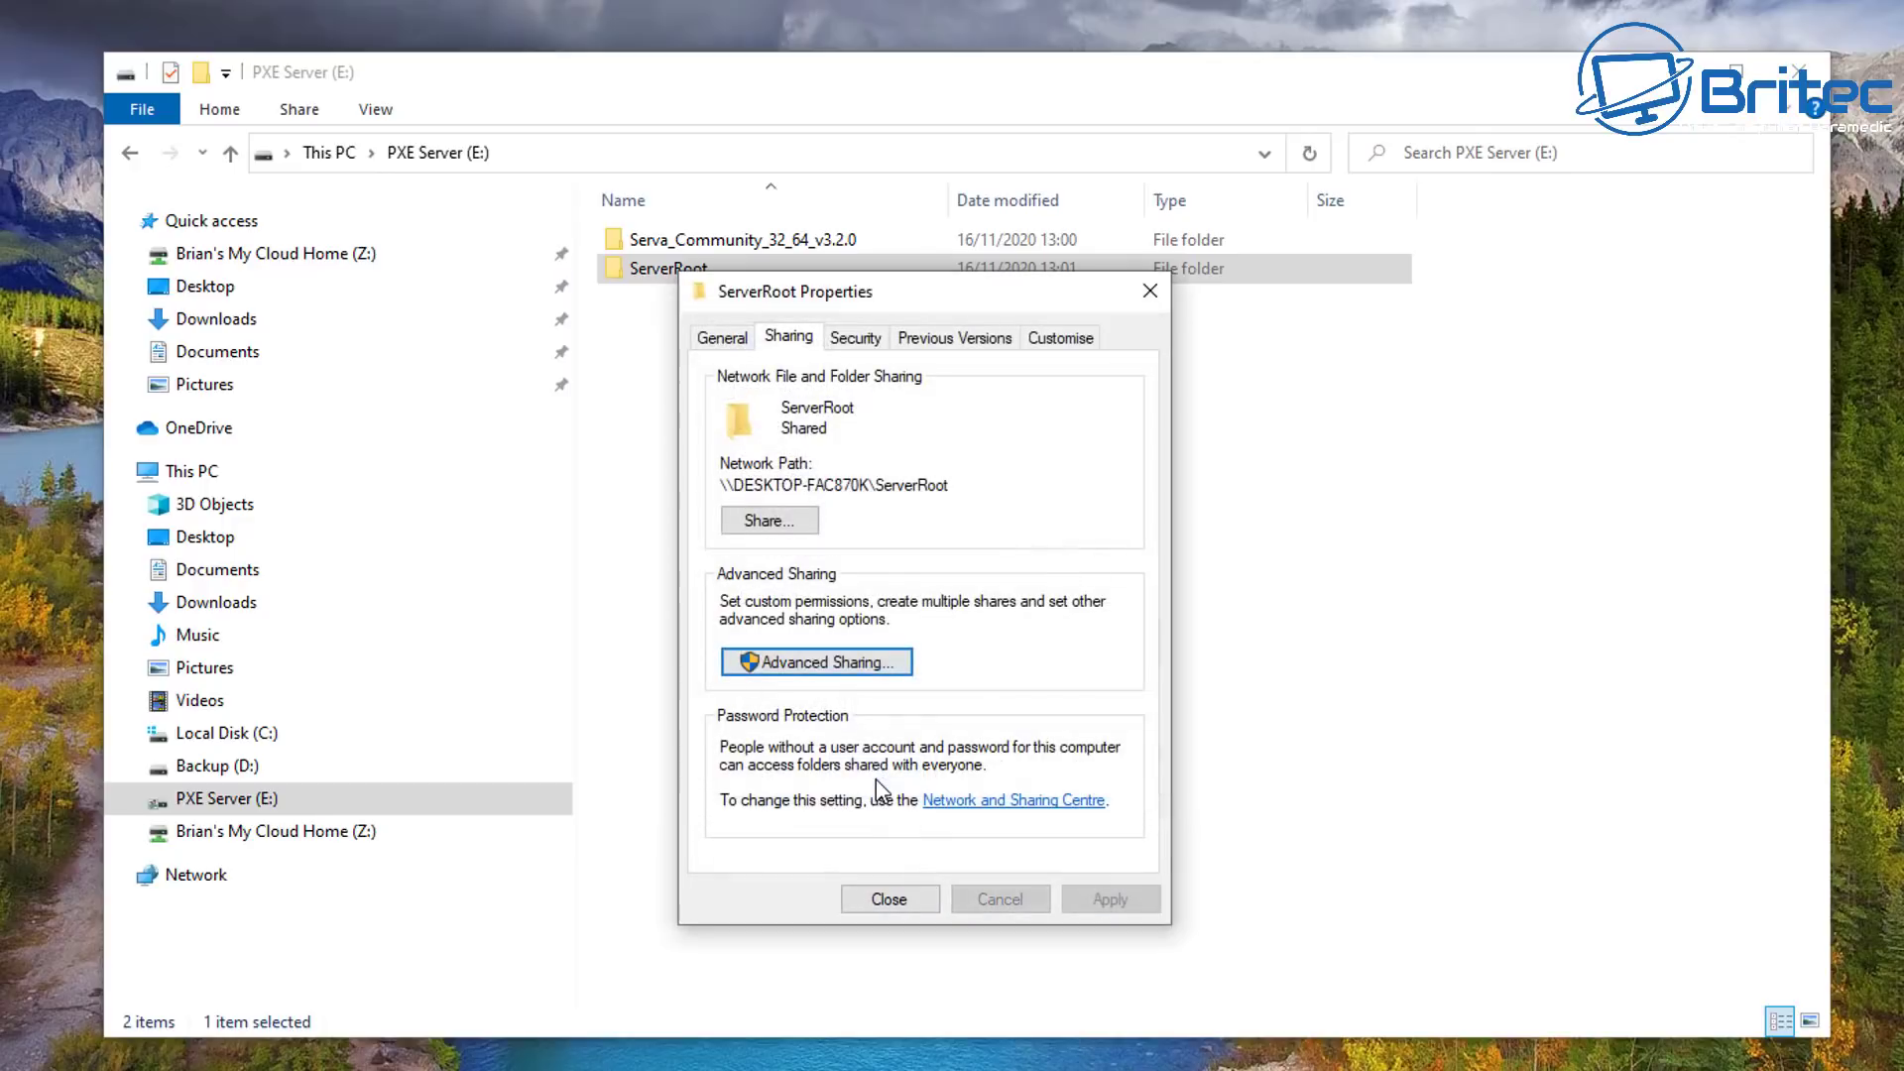
{"action": "left_click", "coordinate": [854, 339]}
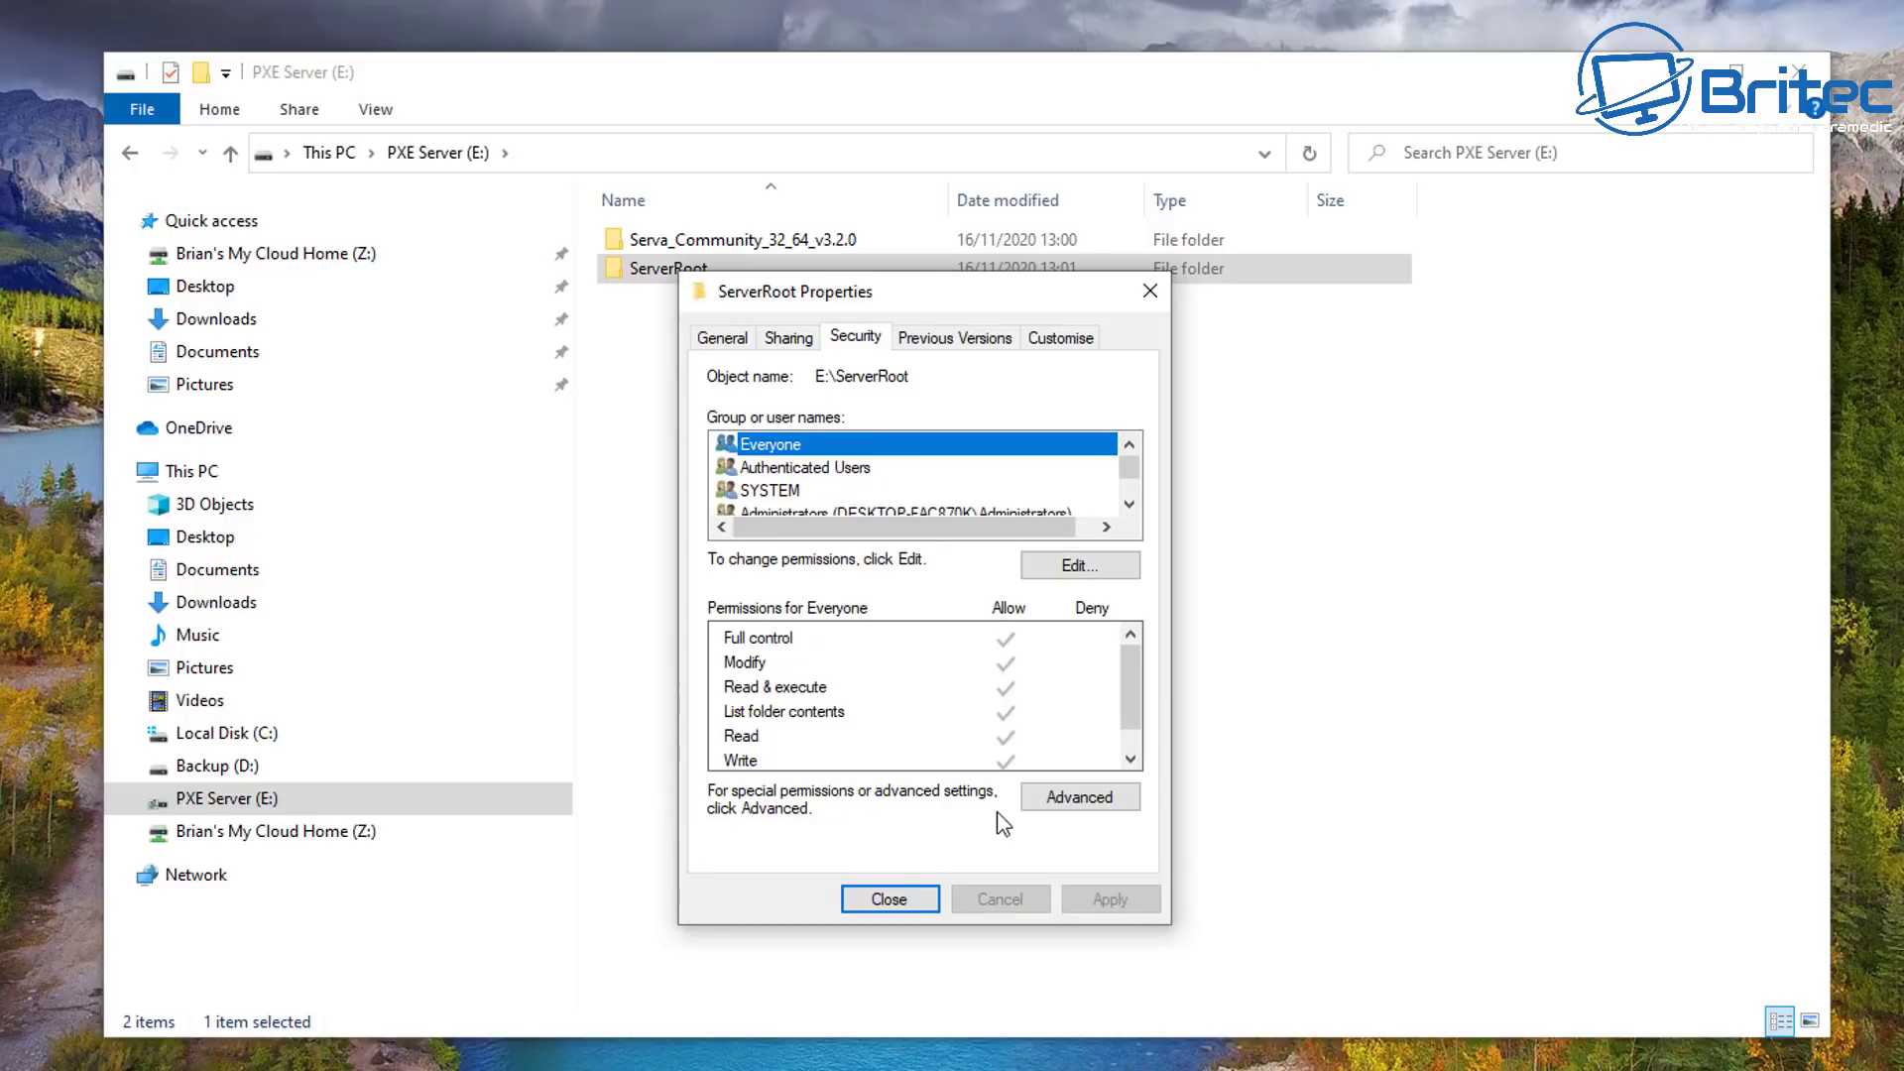
{"action": "left_click", "coordinate": [890, 899]}
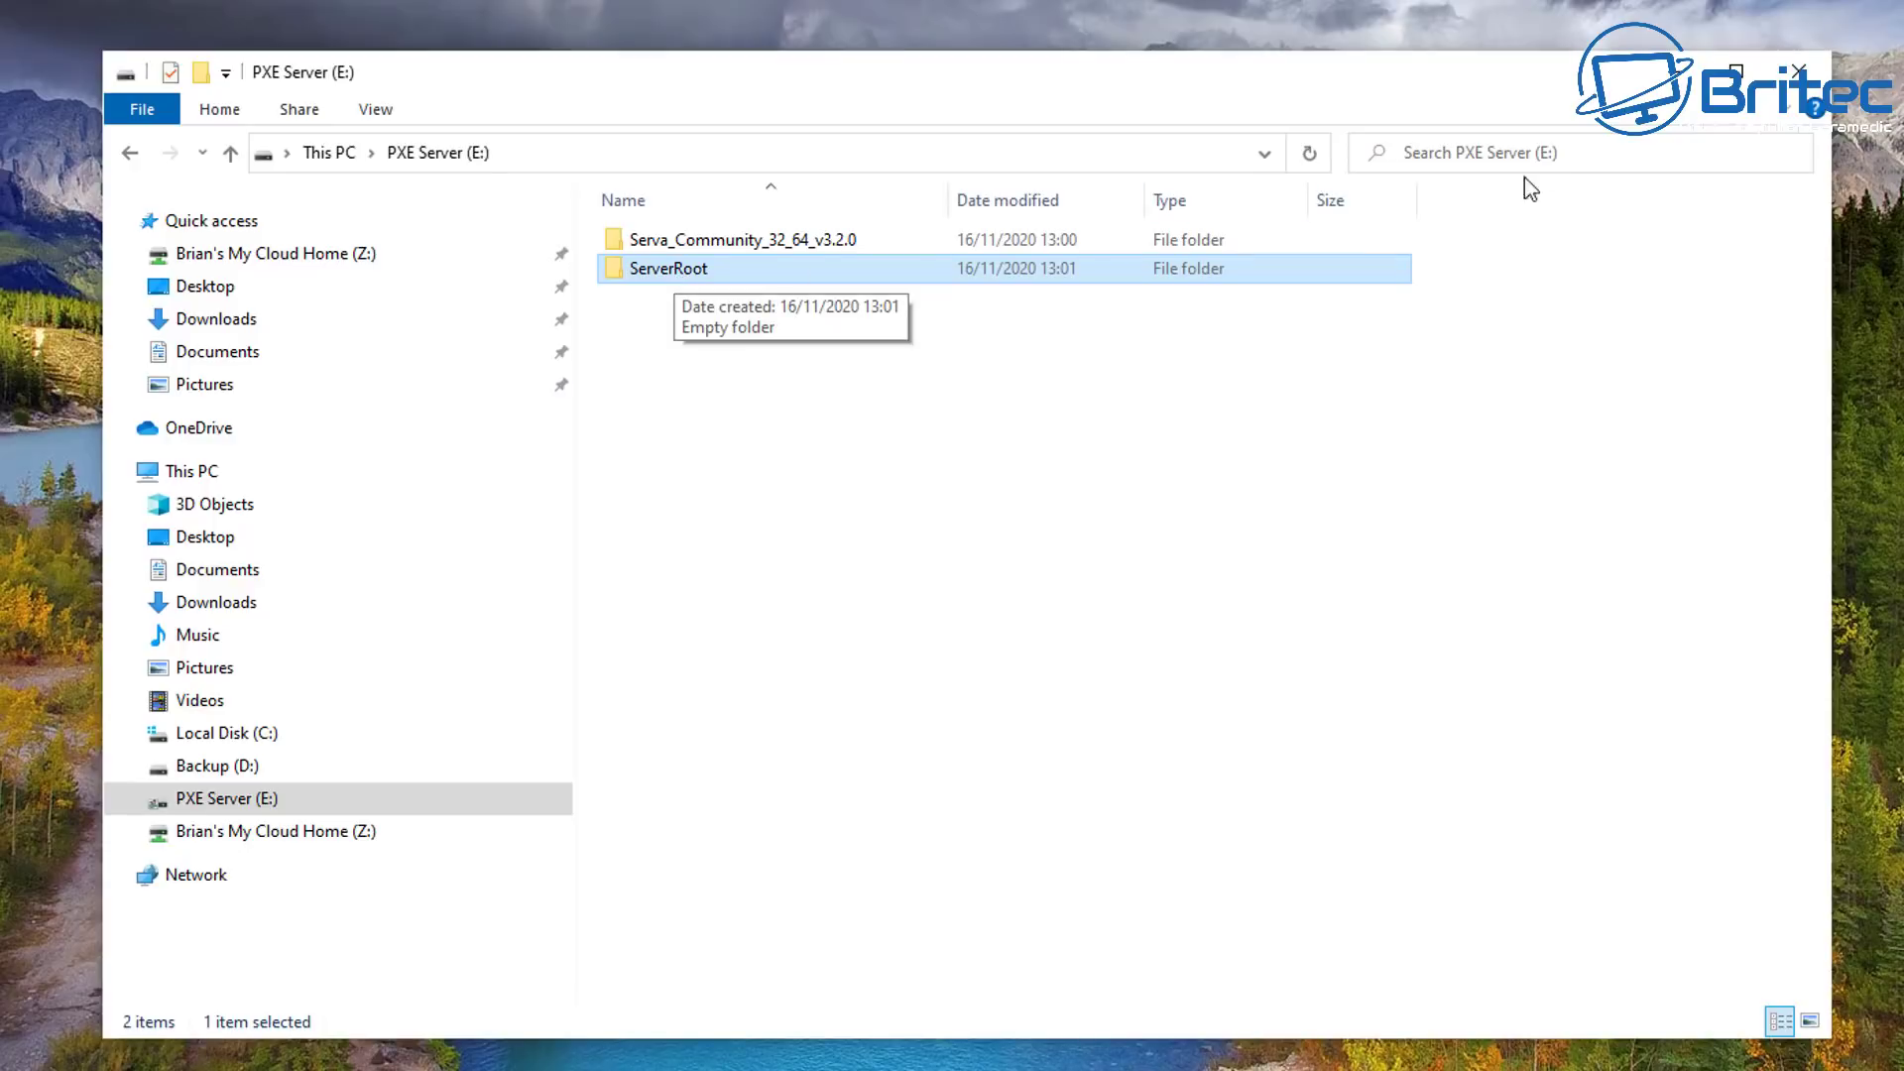
Set Serva's TFTP root directory to E:\ServerRoot
{"action": "left_click", "coordinate": [1664, 82]}
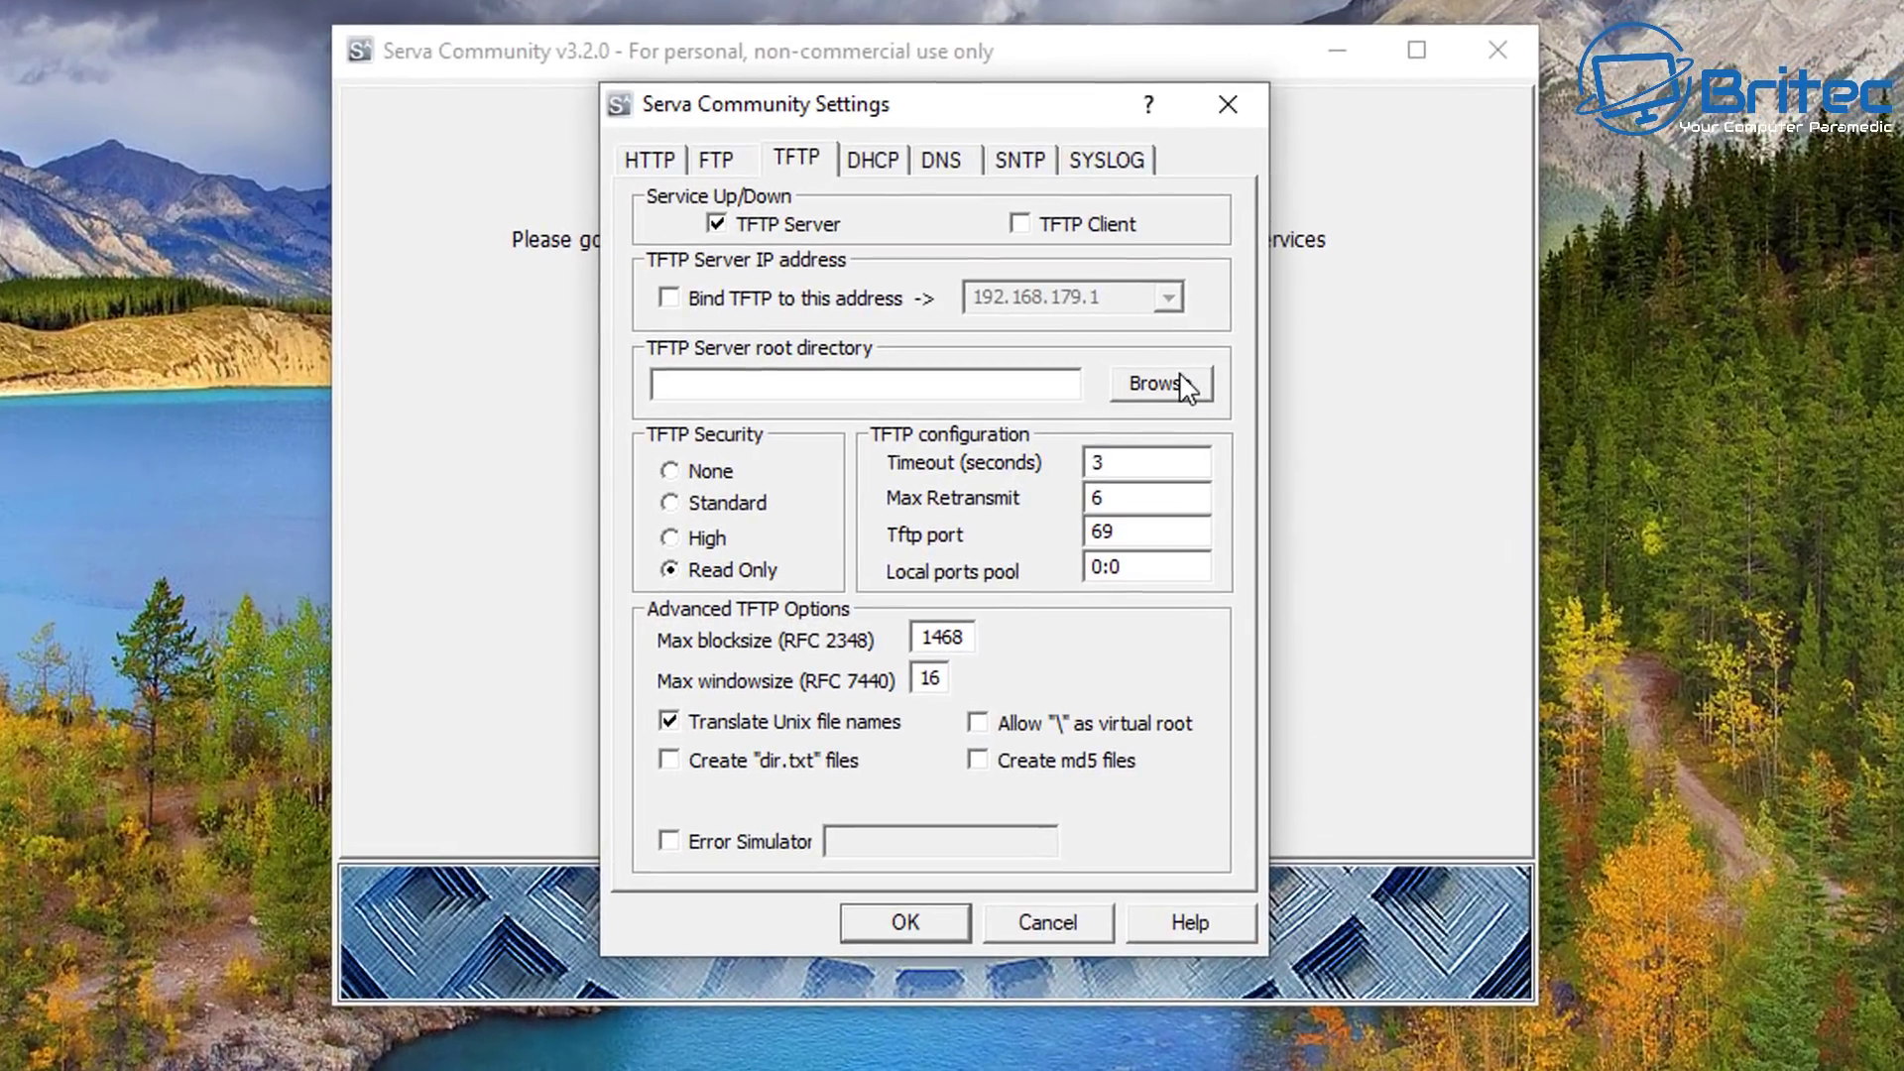
{"action": "left_click", "coordinate": [1185, 386]}
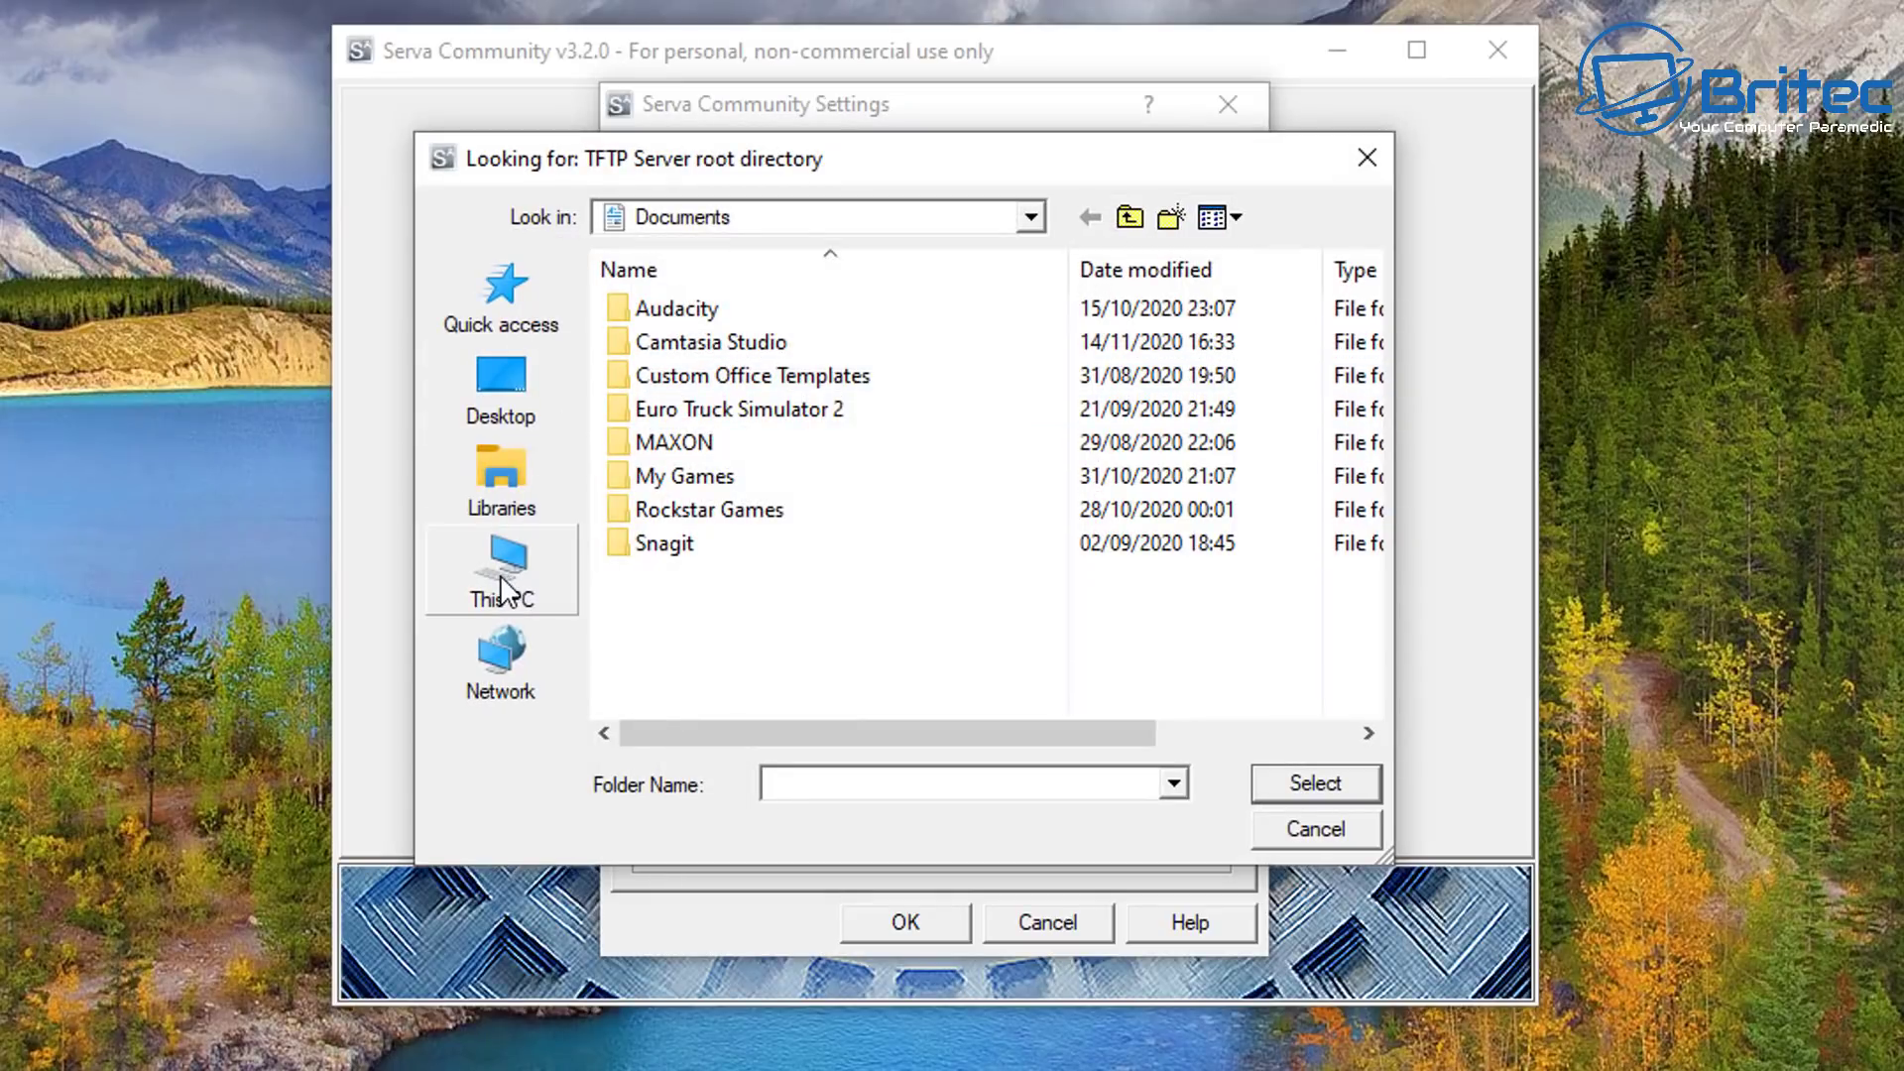
{"action": "left_click", "coordinate": [502, 585]}
{"action": "scroll", "coordinate": [814, 575], "scroll_direction": "down", "scroll_amount": 5}
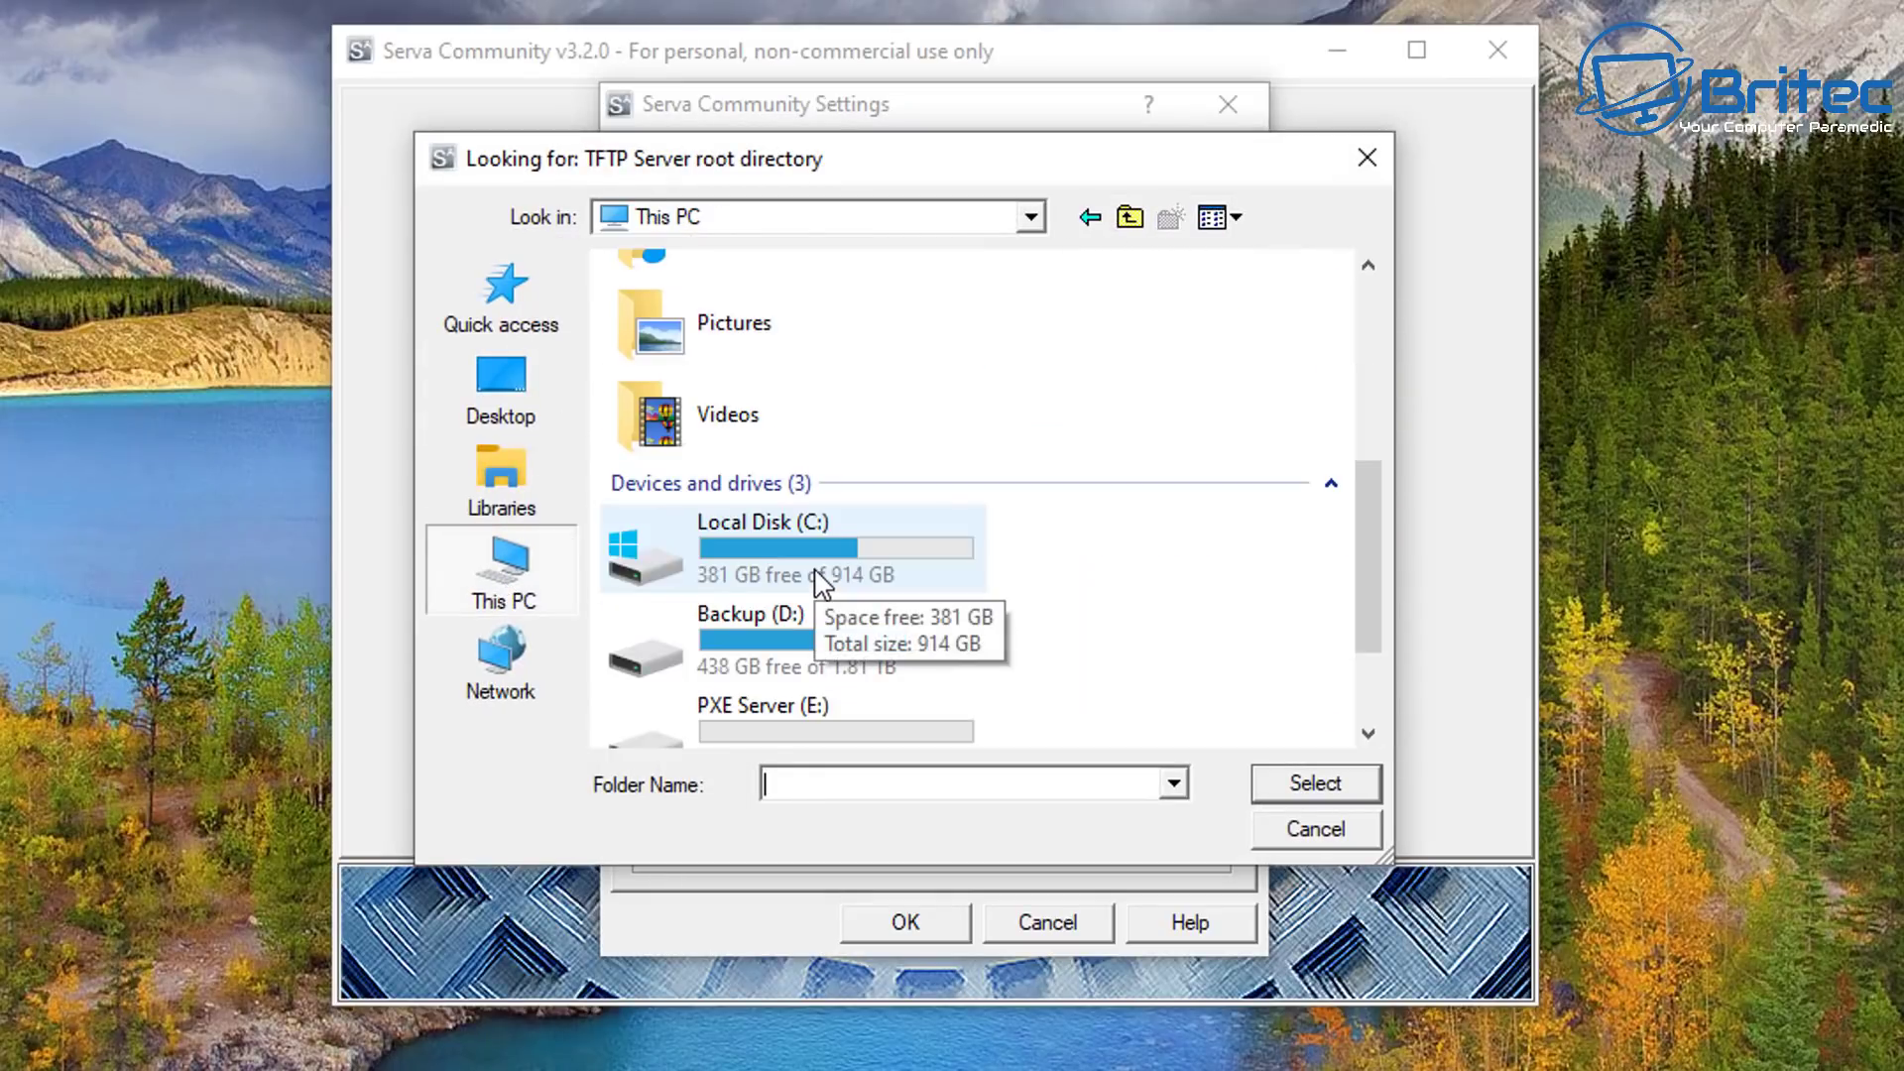
{"action": "scroll", "coordinate": [765, 667], "scroll_direction": "down", "scroll_amount": 3}
{"action": "double_click", "coordinate": [791, 562]}
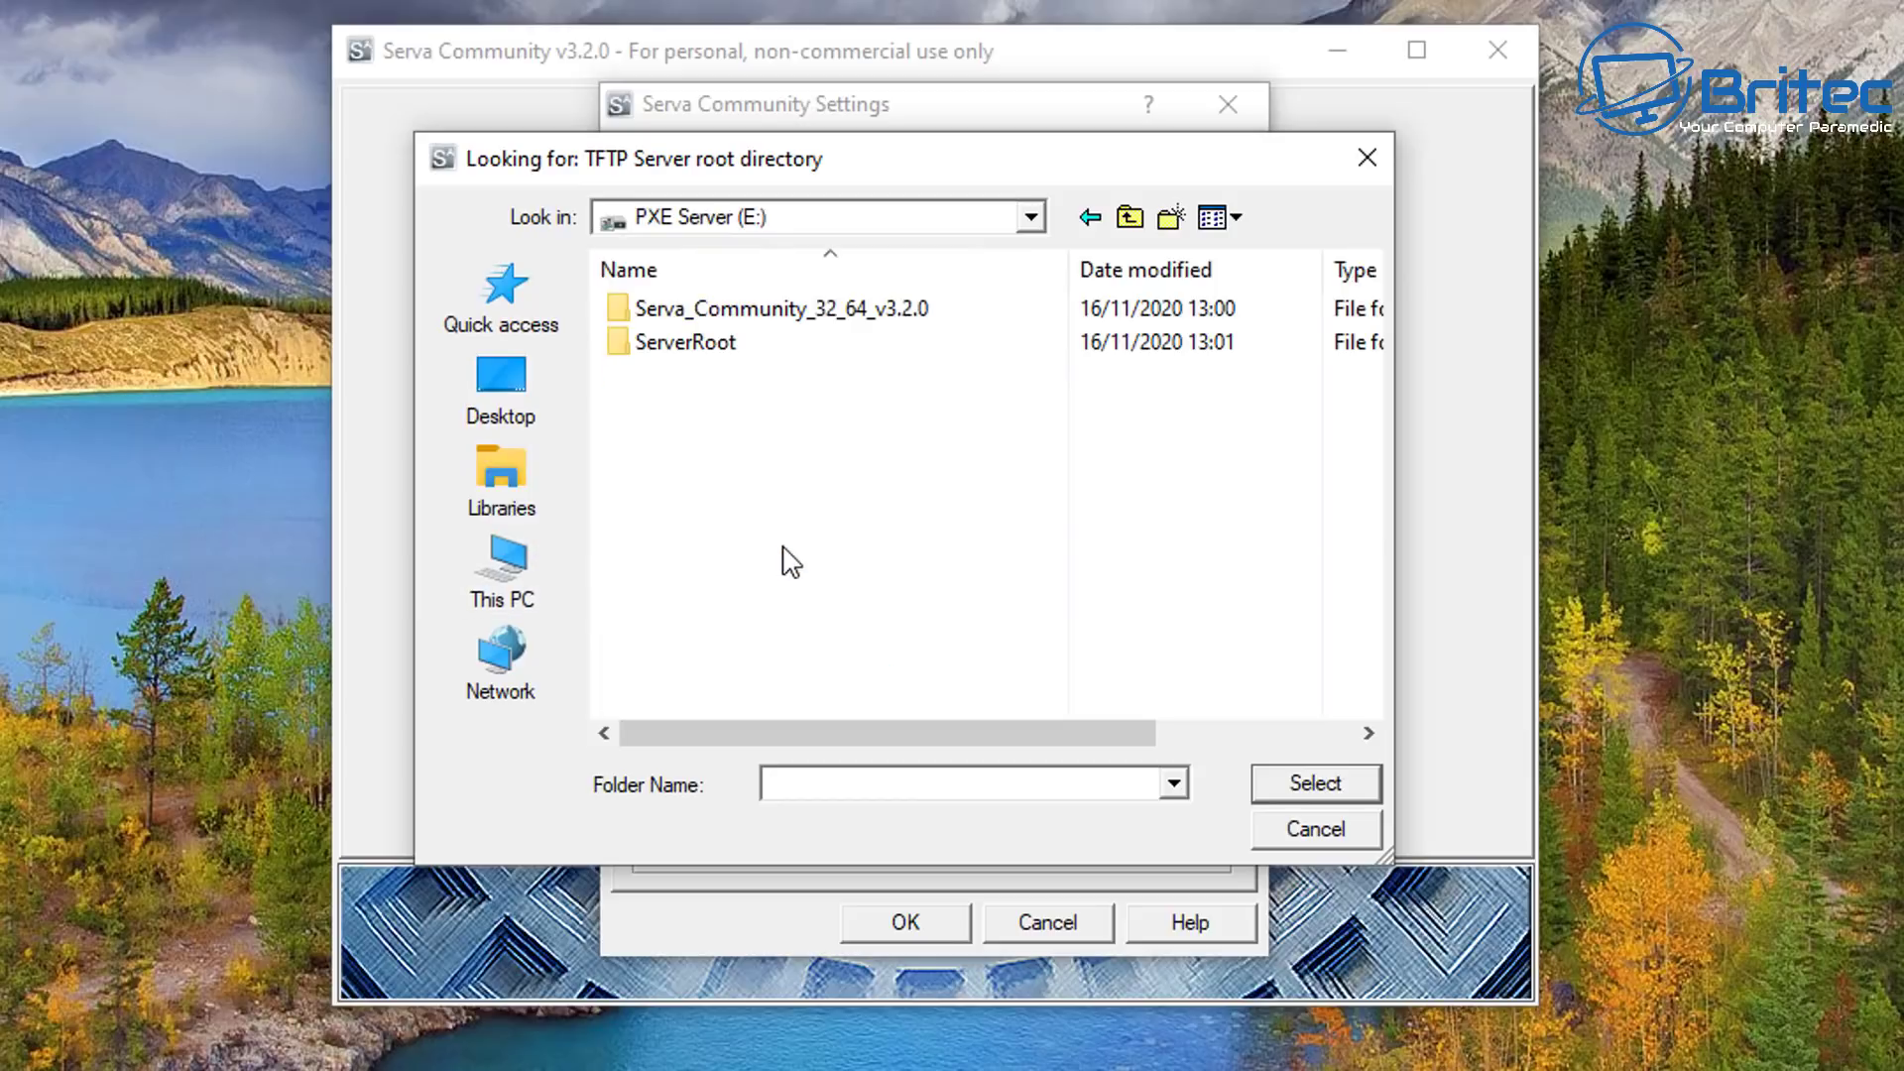
{"action": "left_click", "coordinate": [705, 347]}
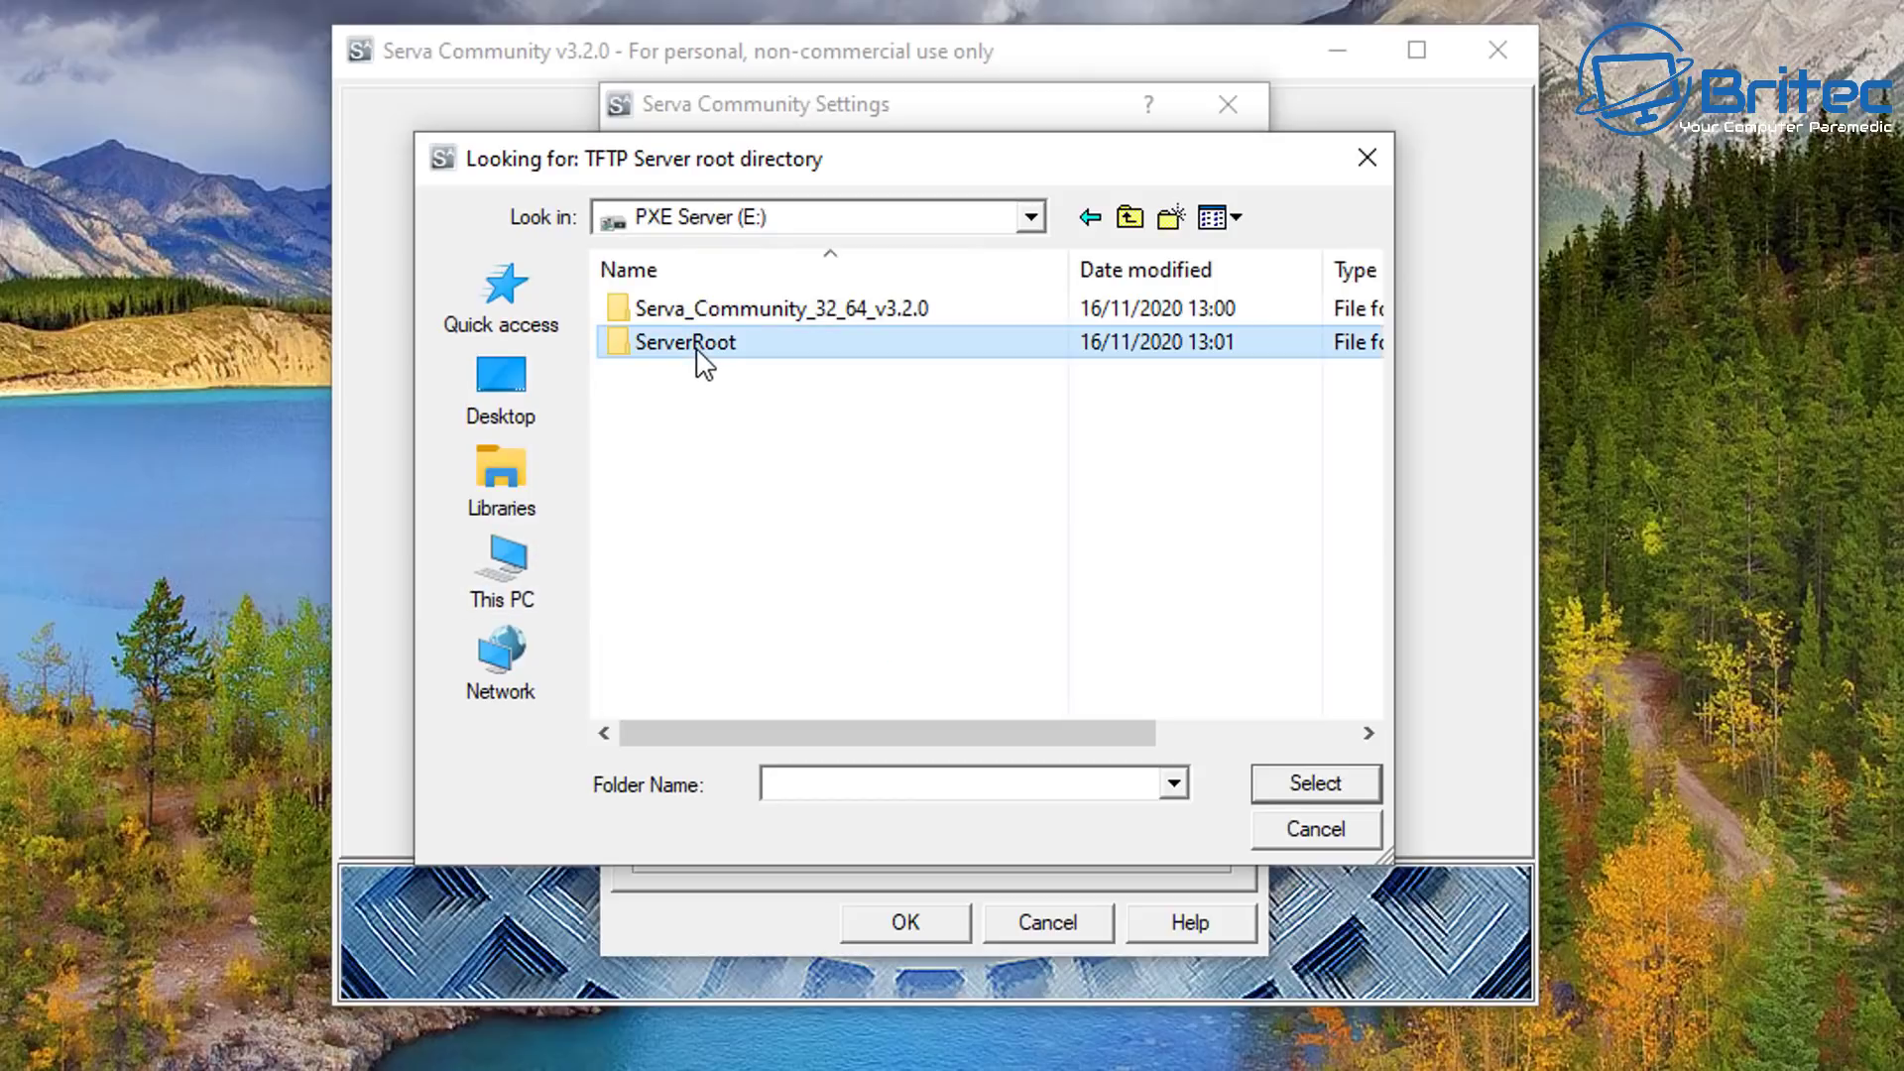
{"action": "double_click", "coordinate": [697, 348]}
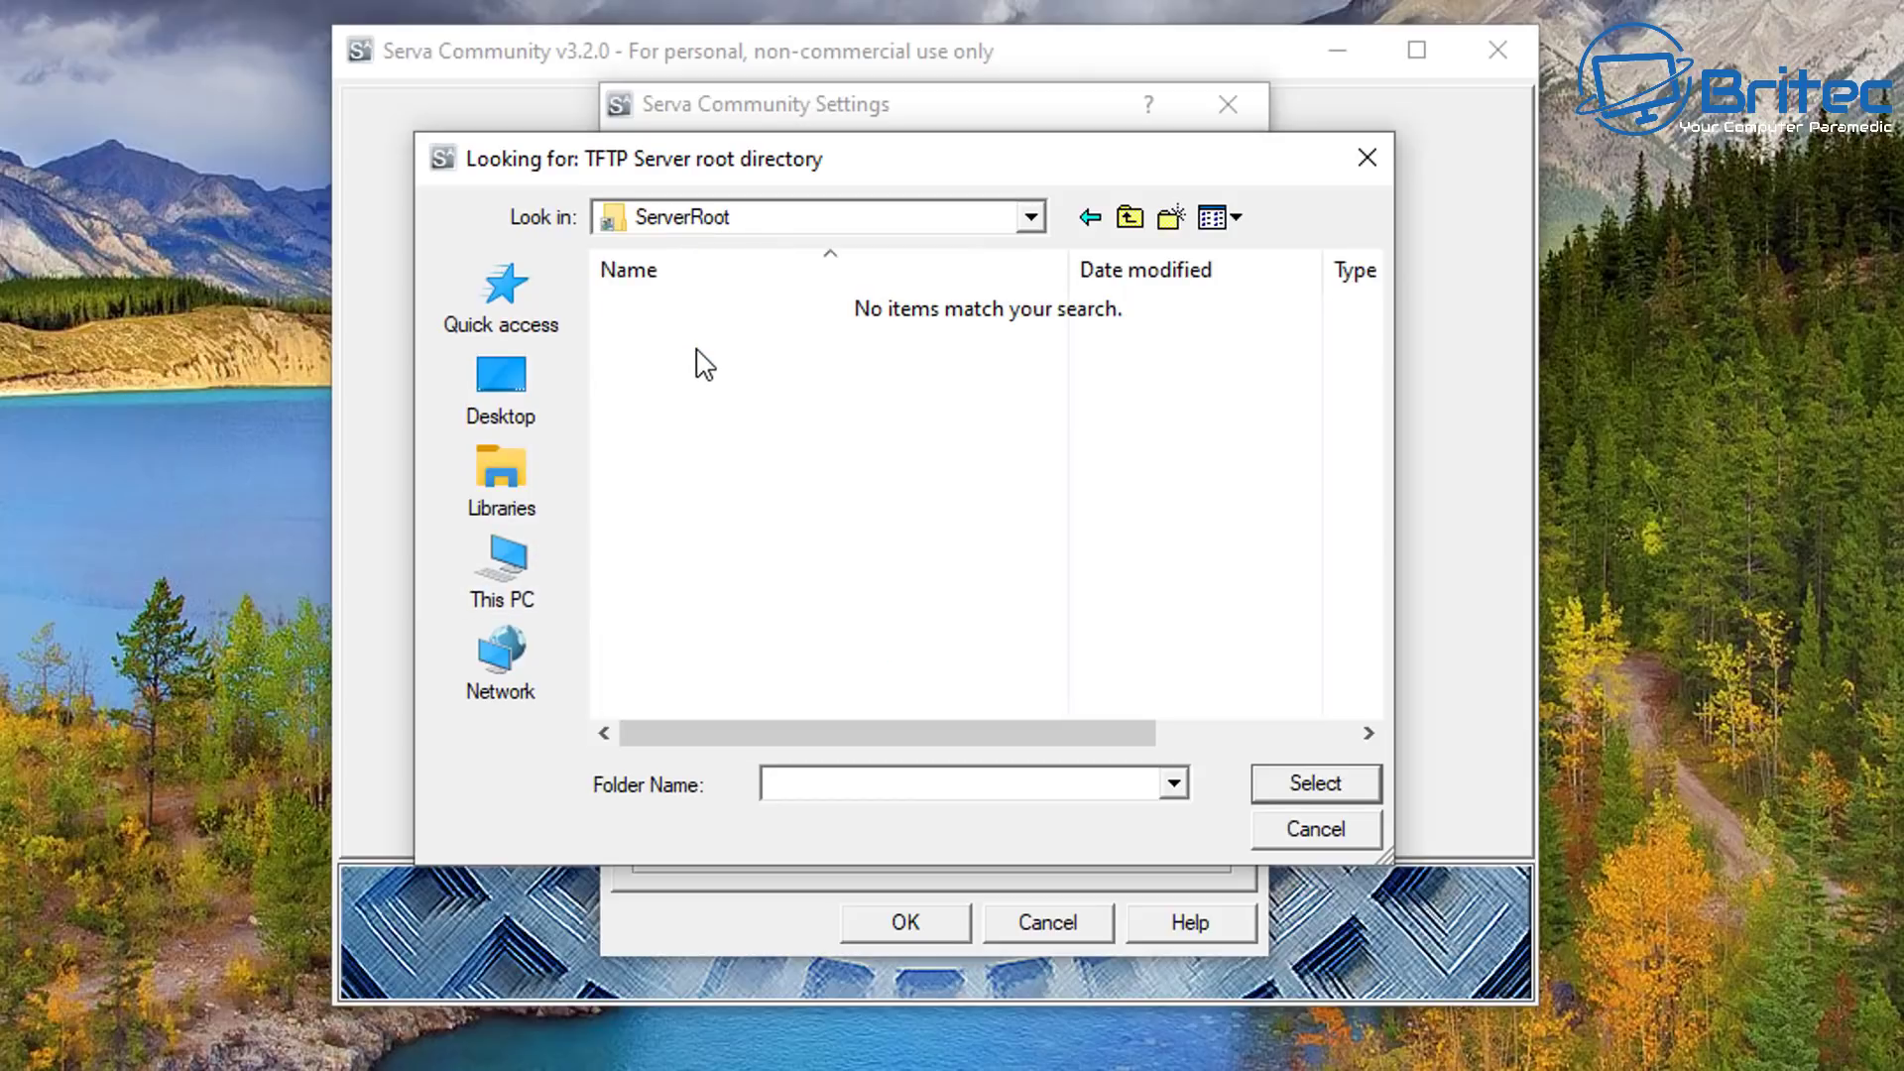
{"action": "left_click", "coordinate": [1308, 786]}
{"action": "left_click", "coordinate": [663, 392]}
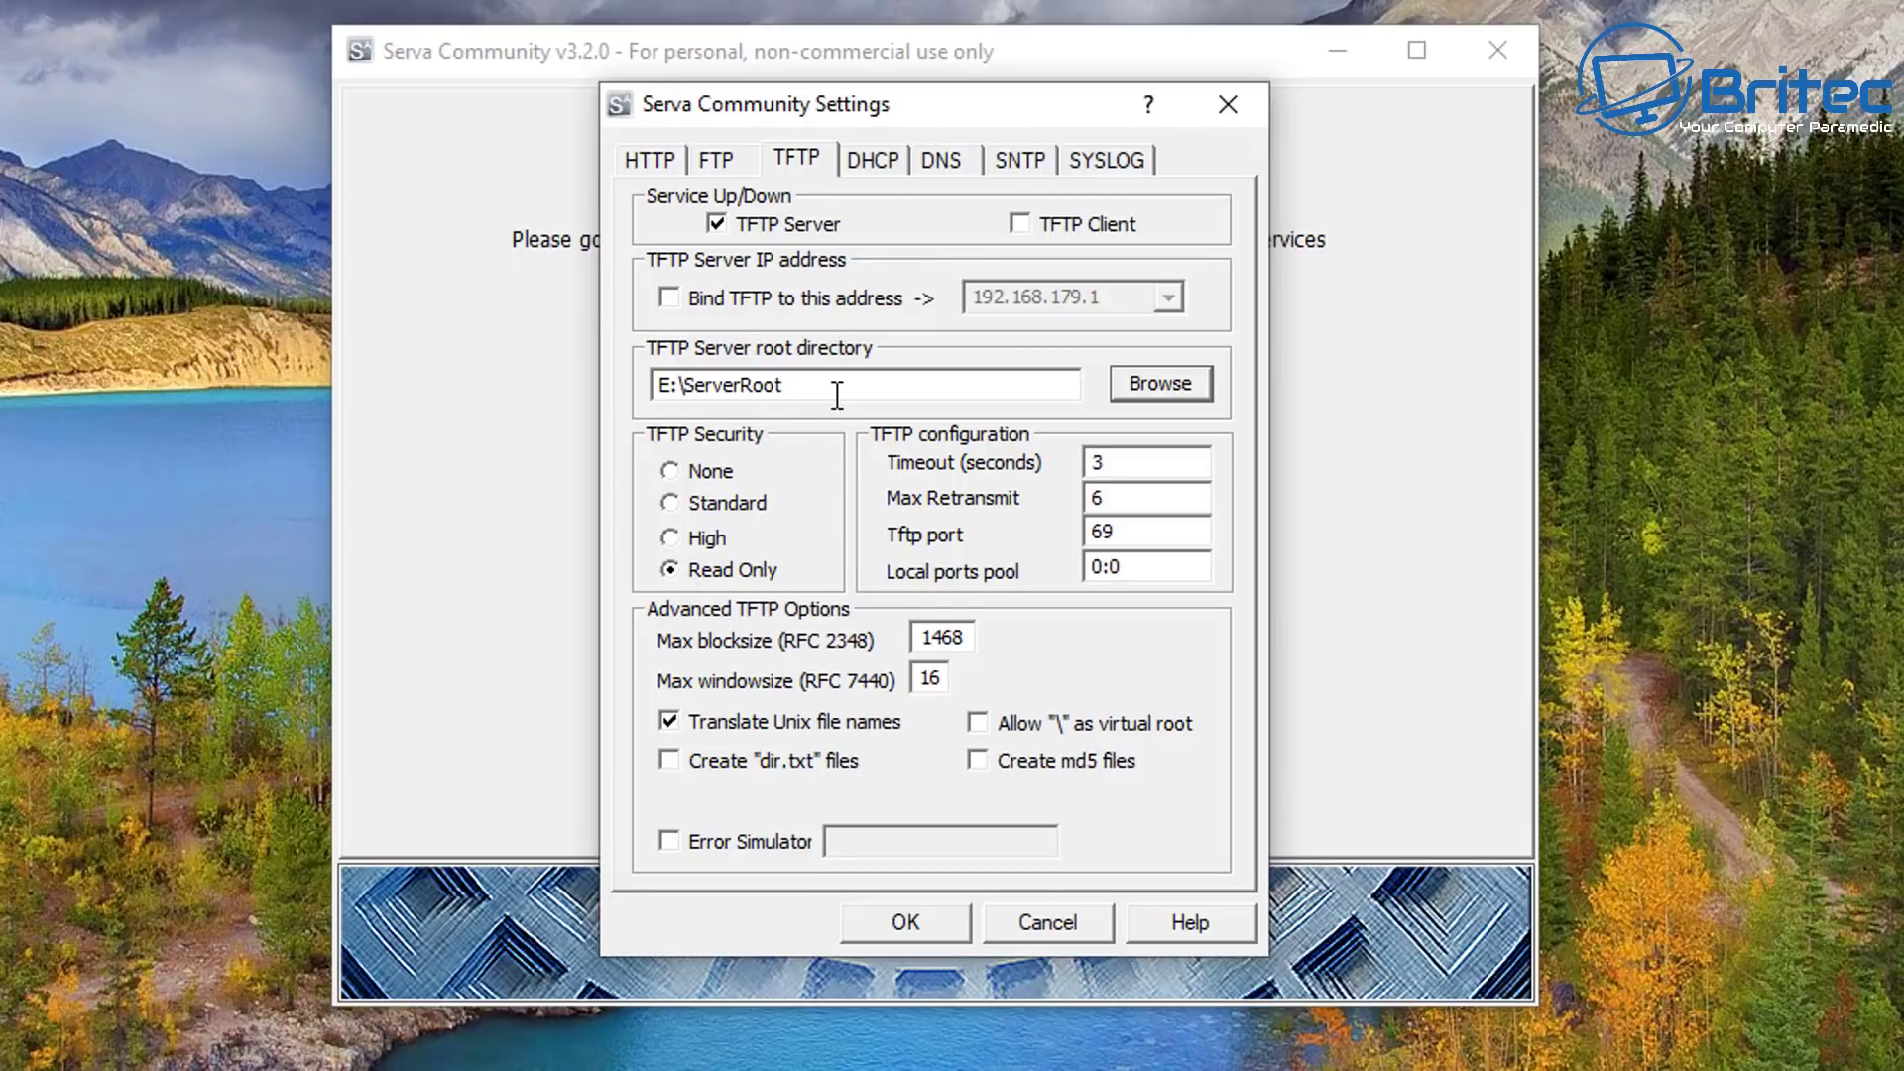
Set the TFTP Timeout and Max Retransmit values both to 10
{"action": "double_click", "coordinate": [1141, 464]}
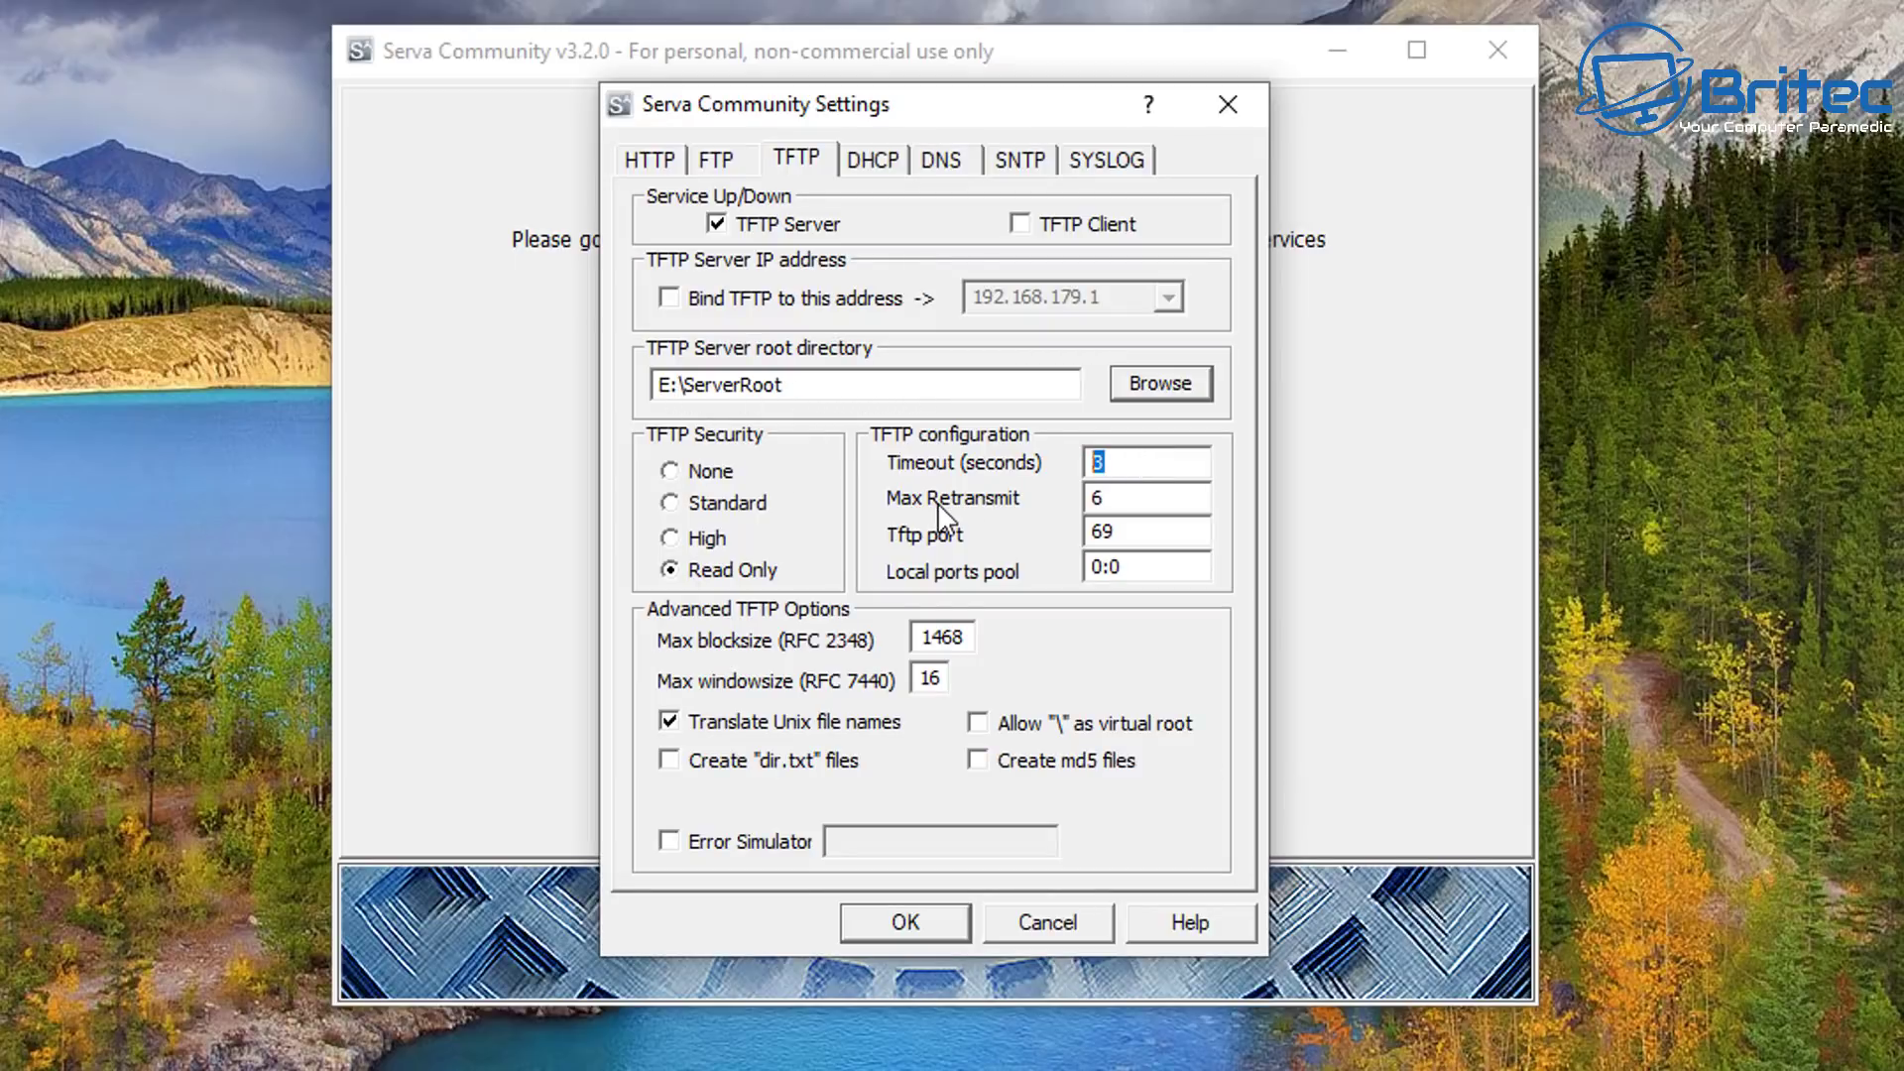
{"action": "type", "text": "10"}
{"action": "double_click", "coordinate": [1134, 496]}
{"action": "type", "text": "10"}
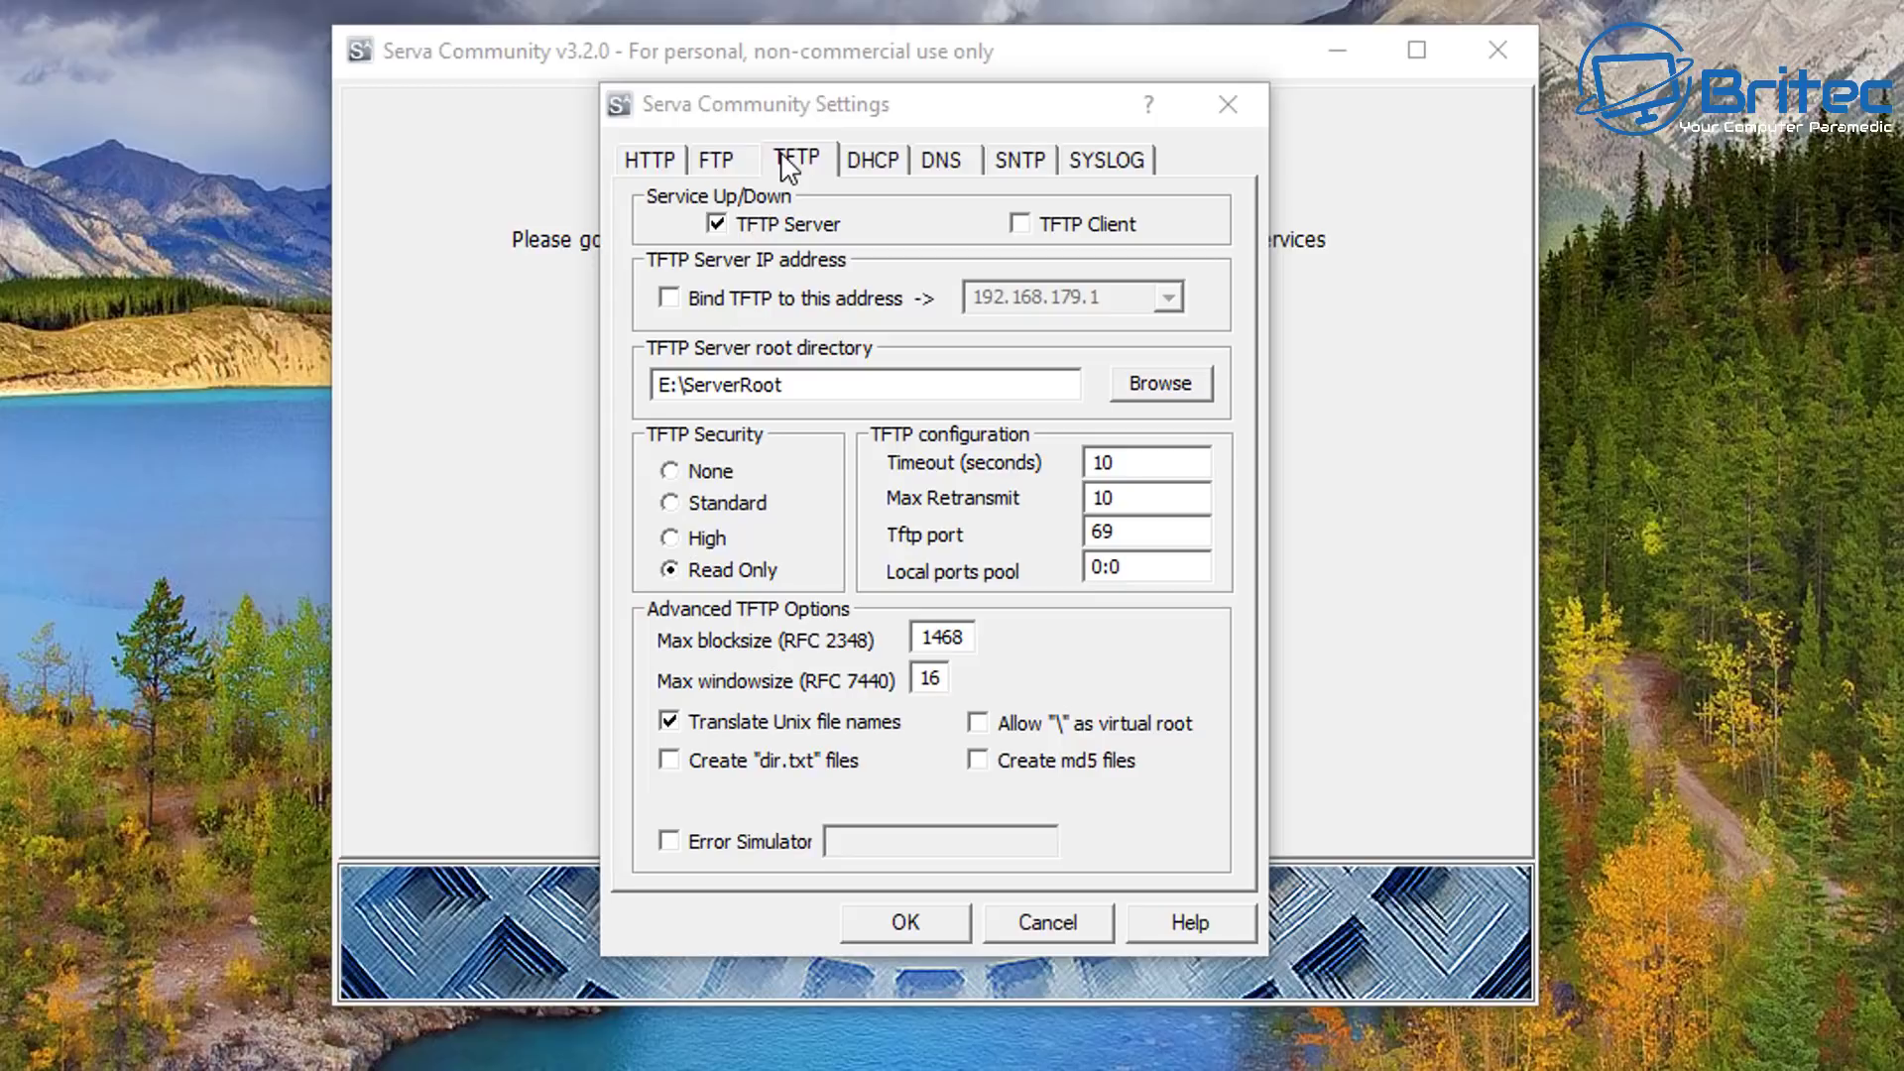
Enable proxyDHCP and the BINL add-on on Serva's DHCP tab
{"action": "left_click", "coordinate": [875, 166]}
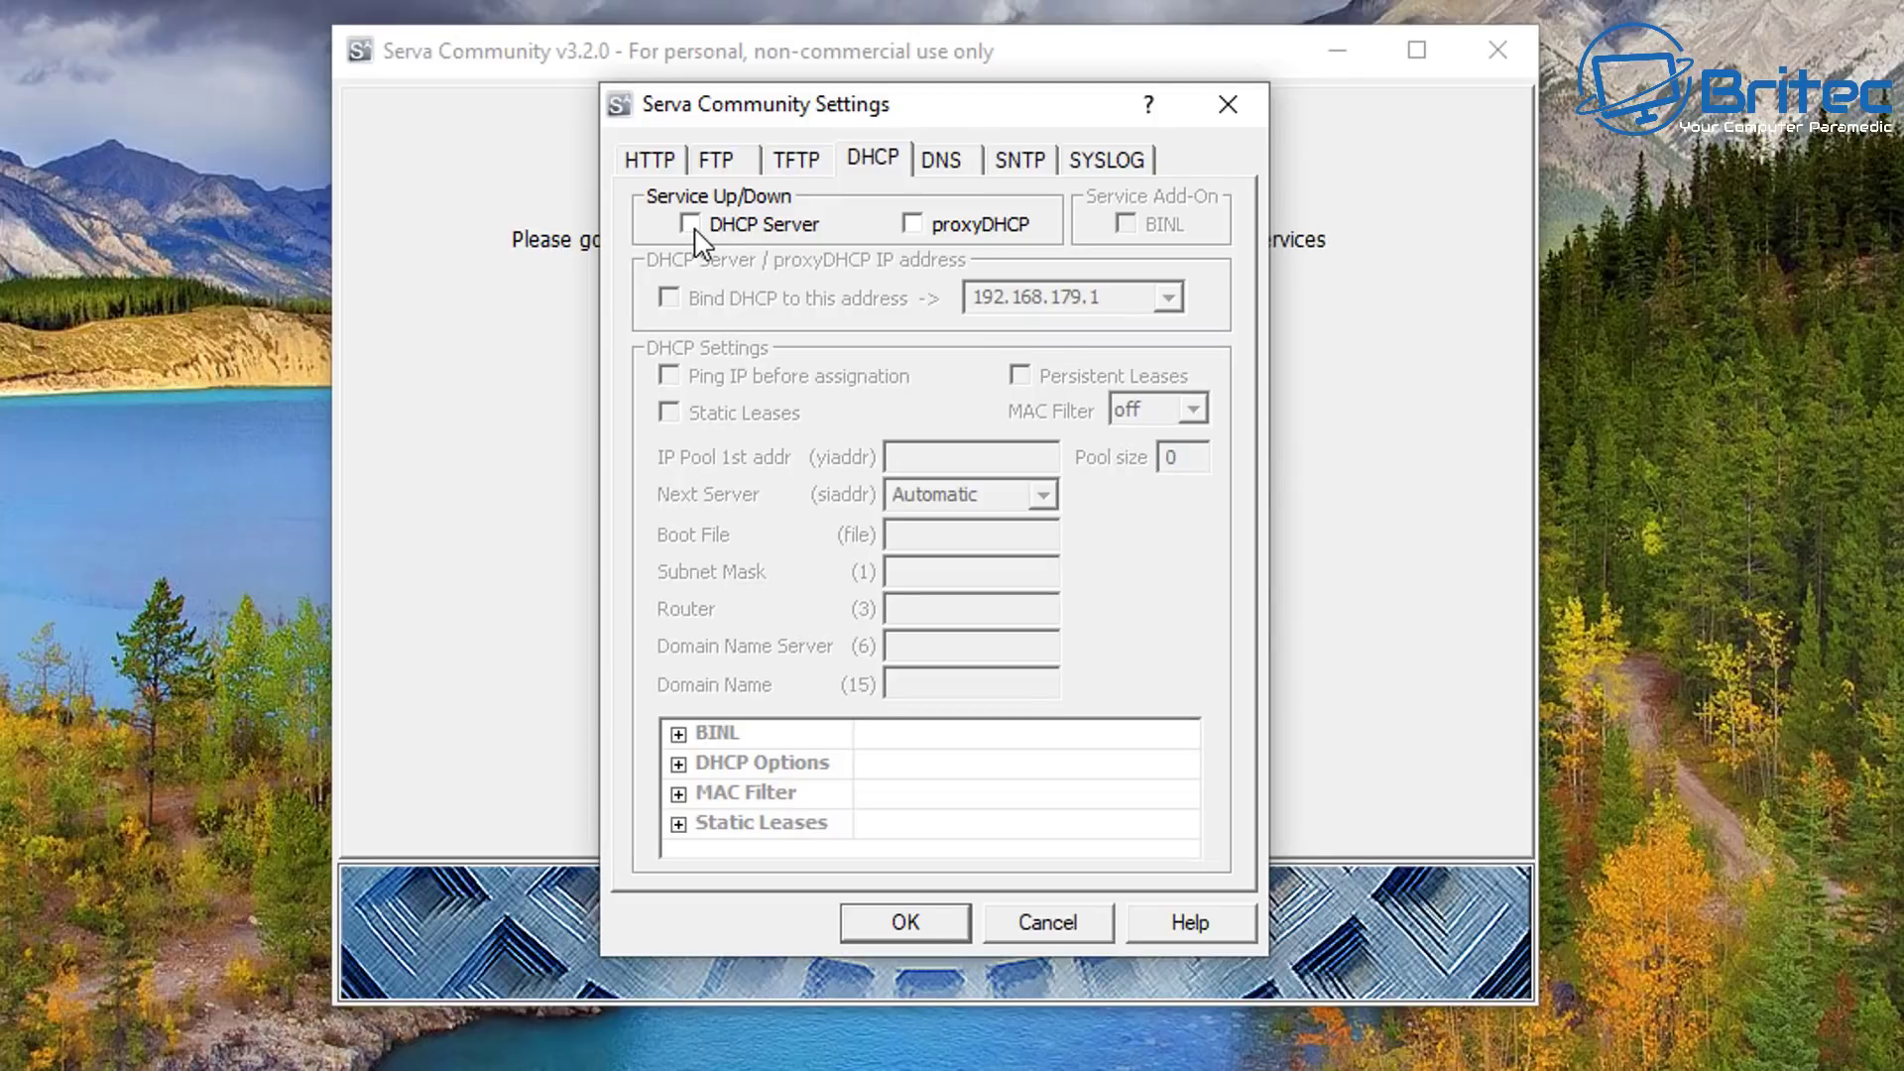
{"action": "left_click", "coordinate": [913, 226]}
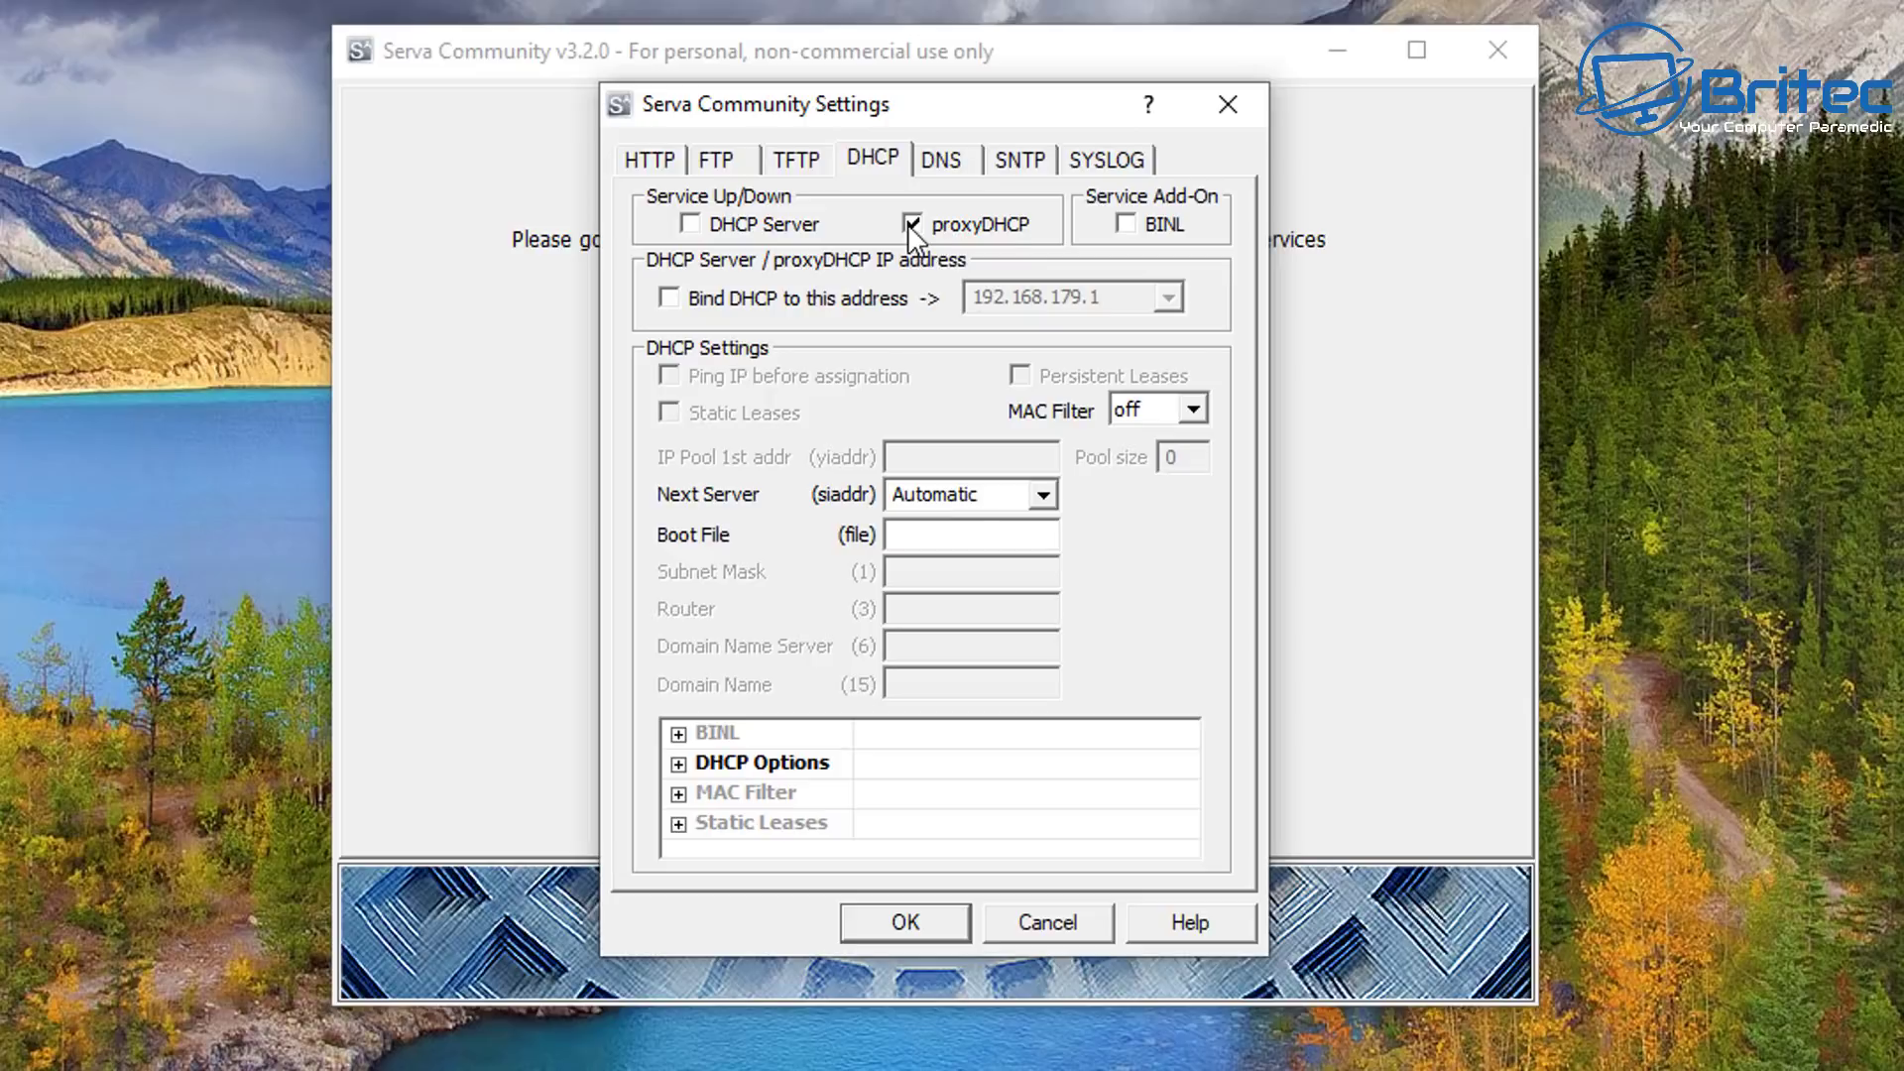
{"action": "left_click", "coordinate": [1126, 226]}
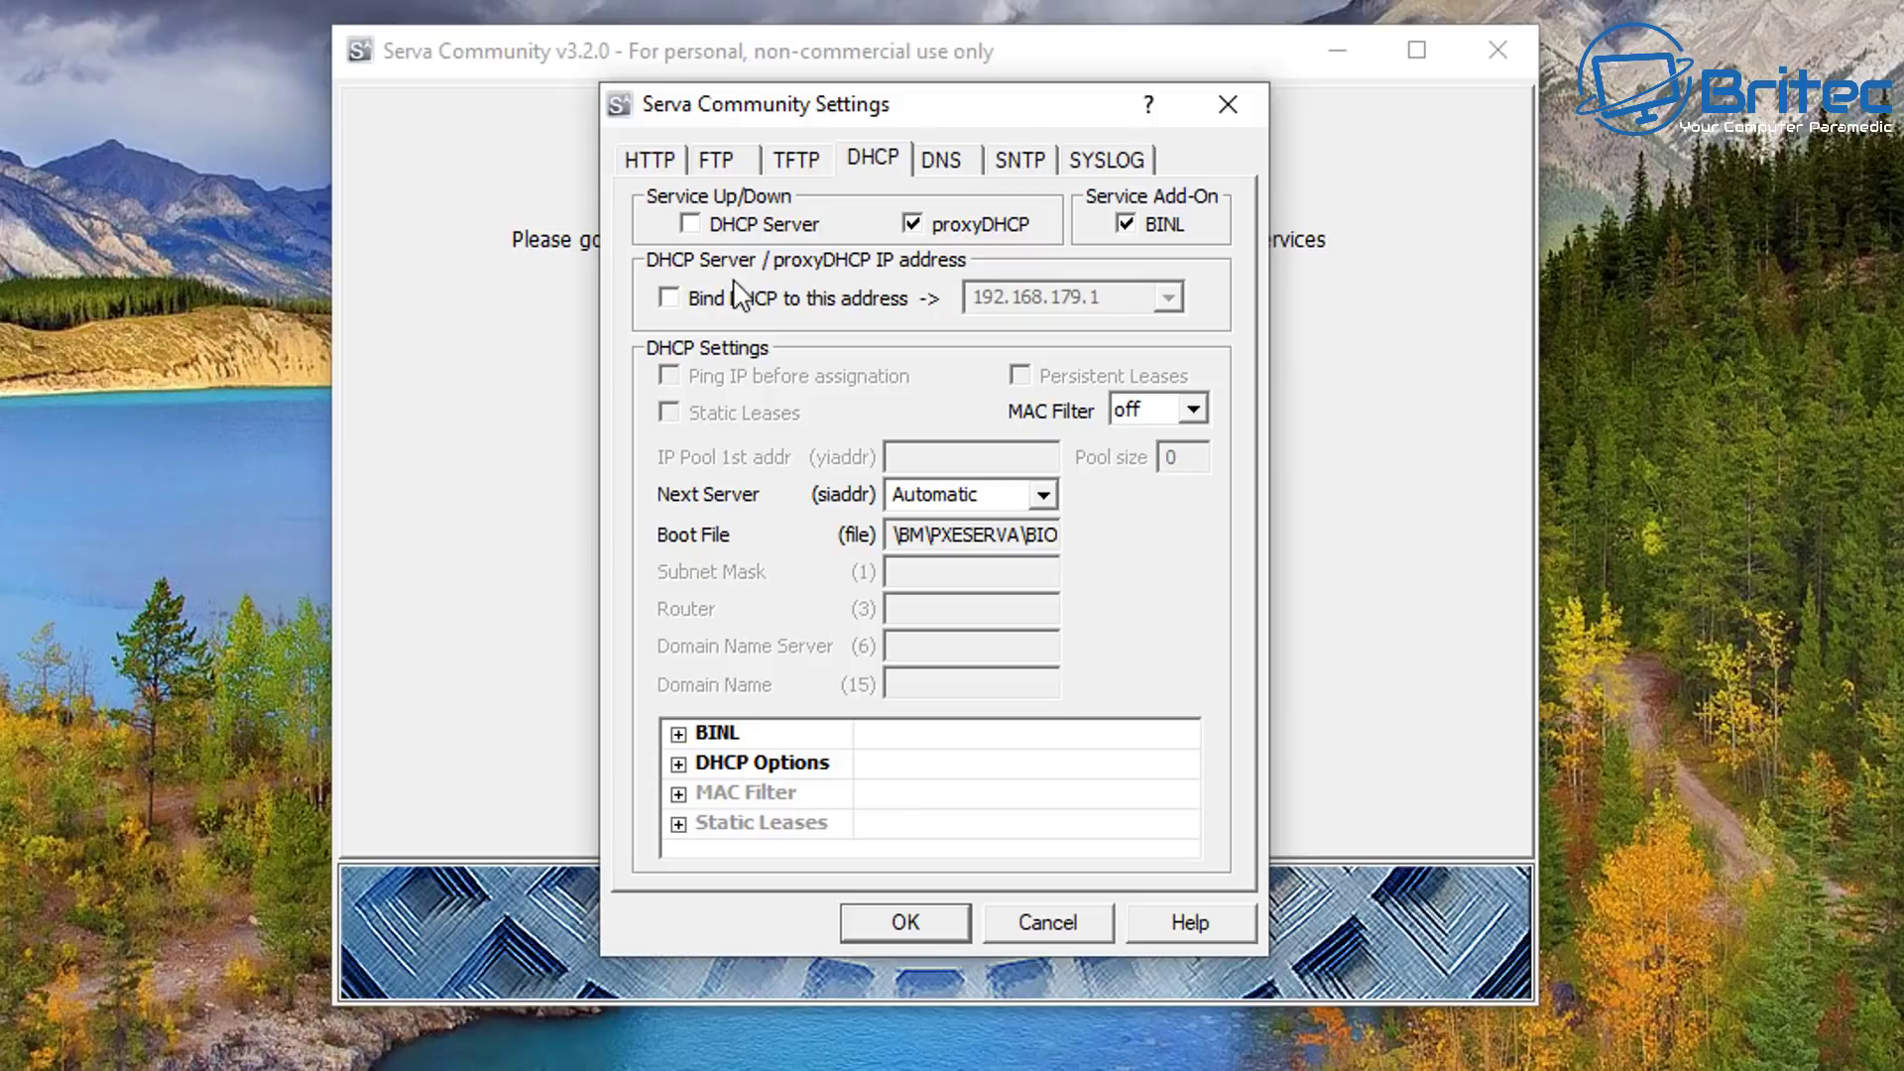
Bind DHCP to 192.168.0.10 and save the Serva settings
{"action": "left_click", "coordinate": [670, 299]}
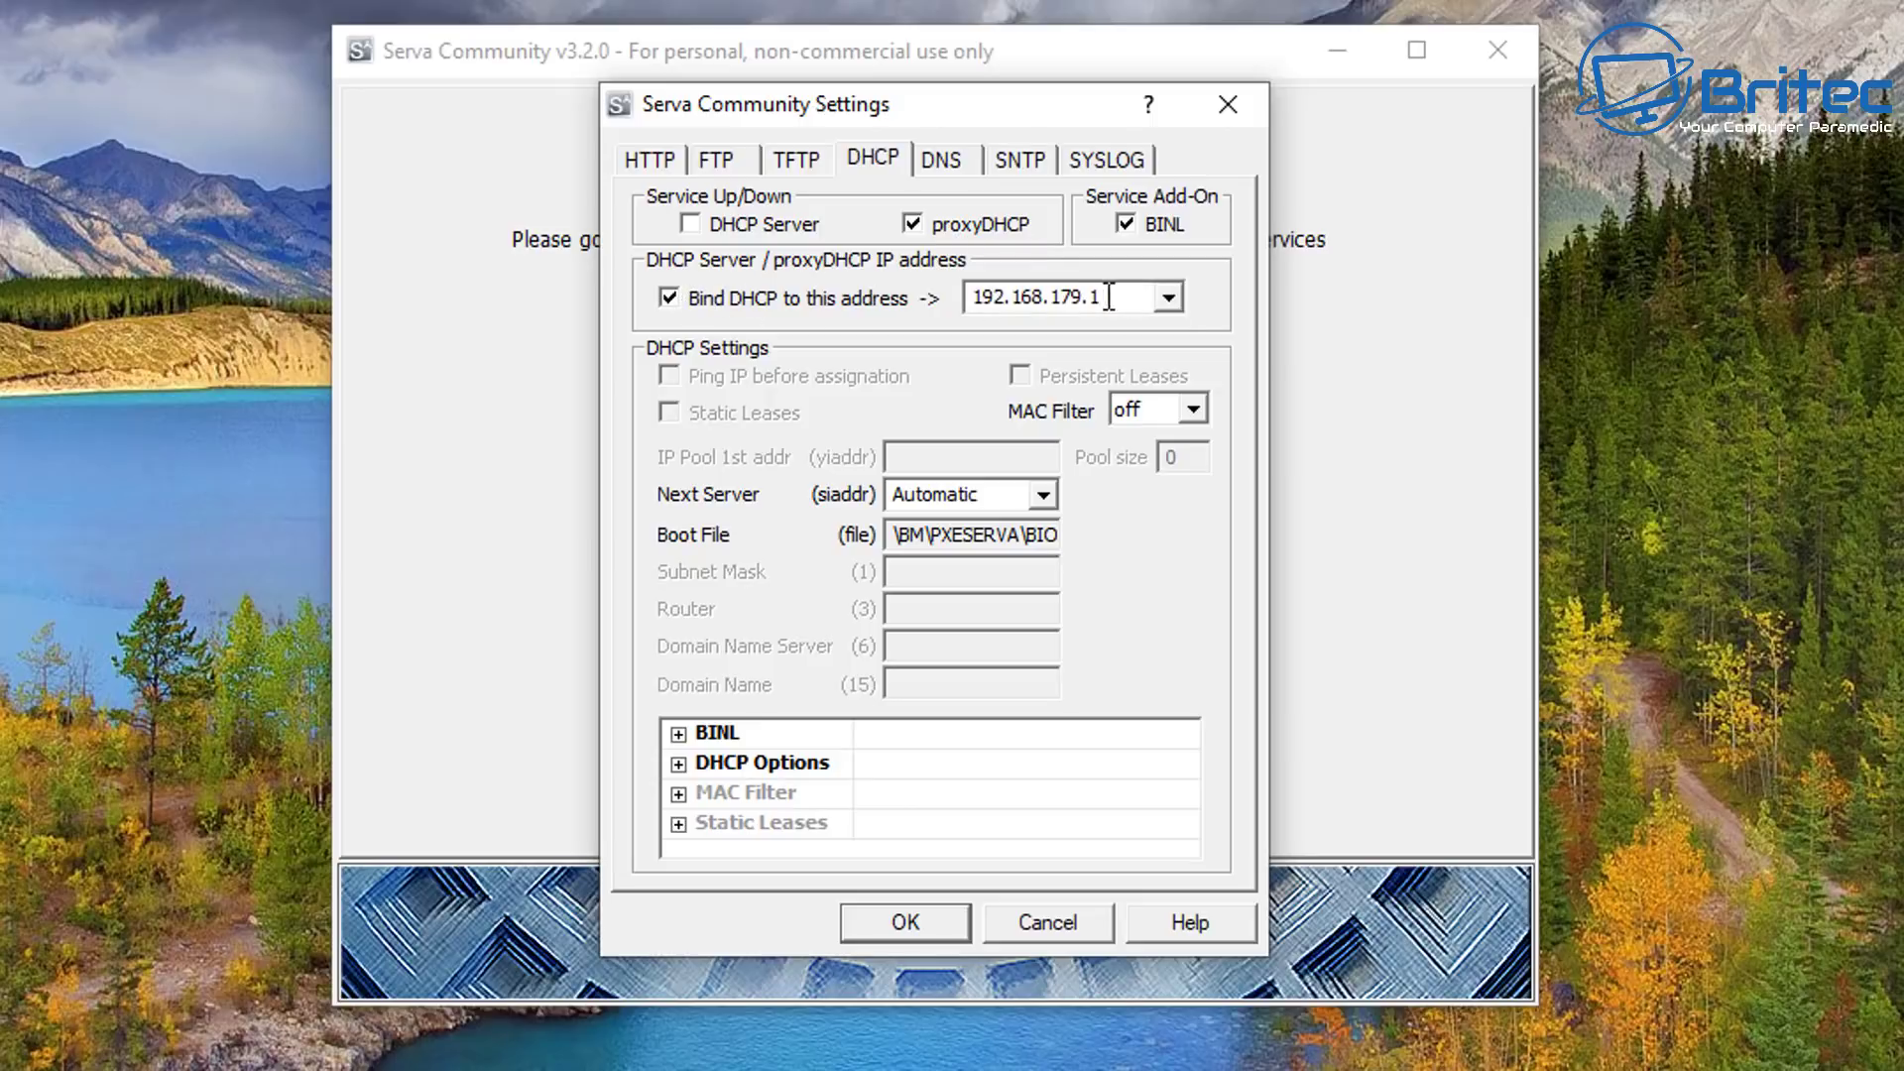
{"action": "left_click", "coordinate": [1170, 301]}
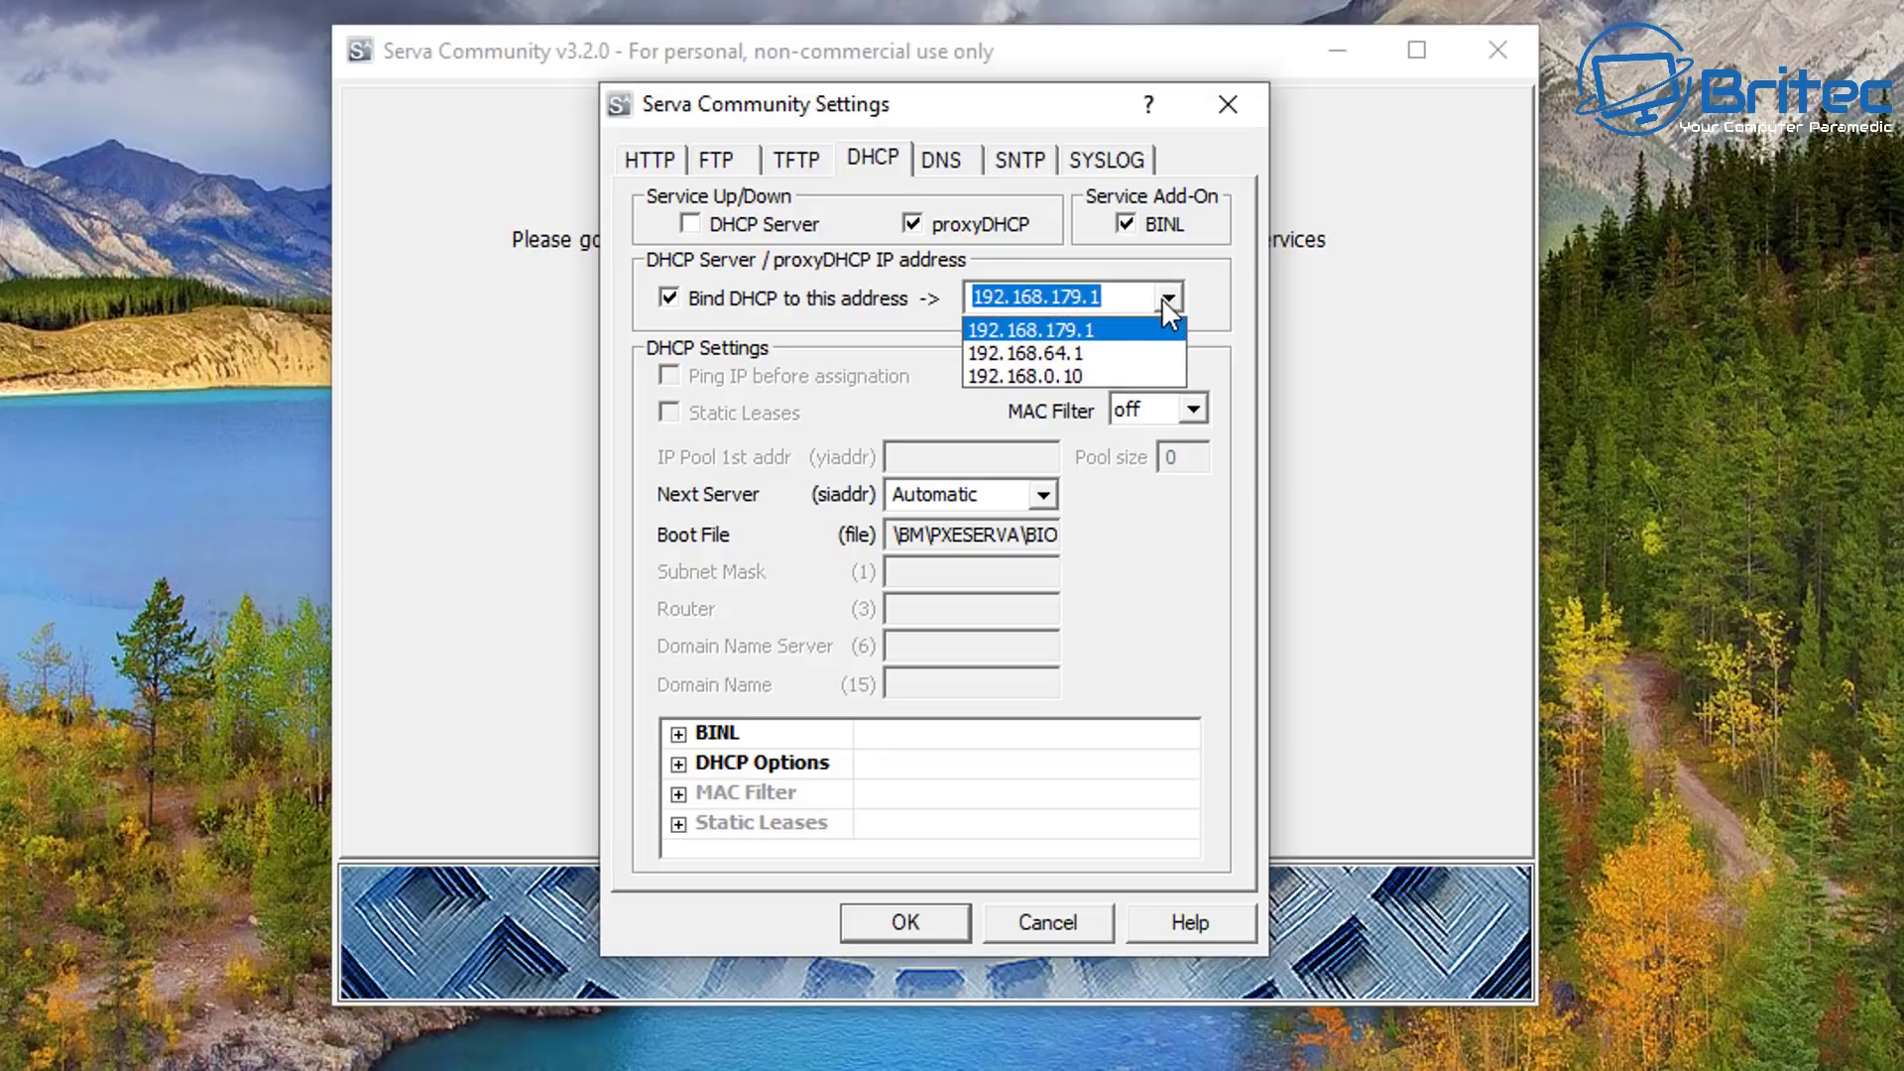
{"action": "left_click", "coordinate": [1036, 374]}
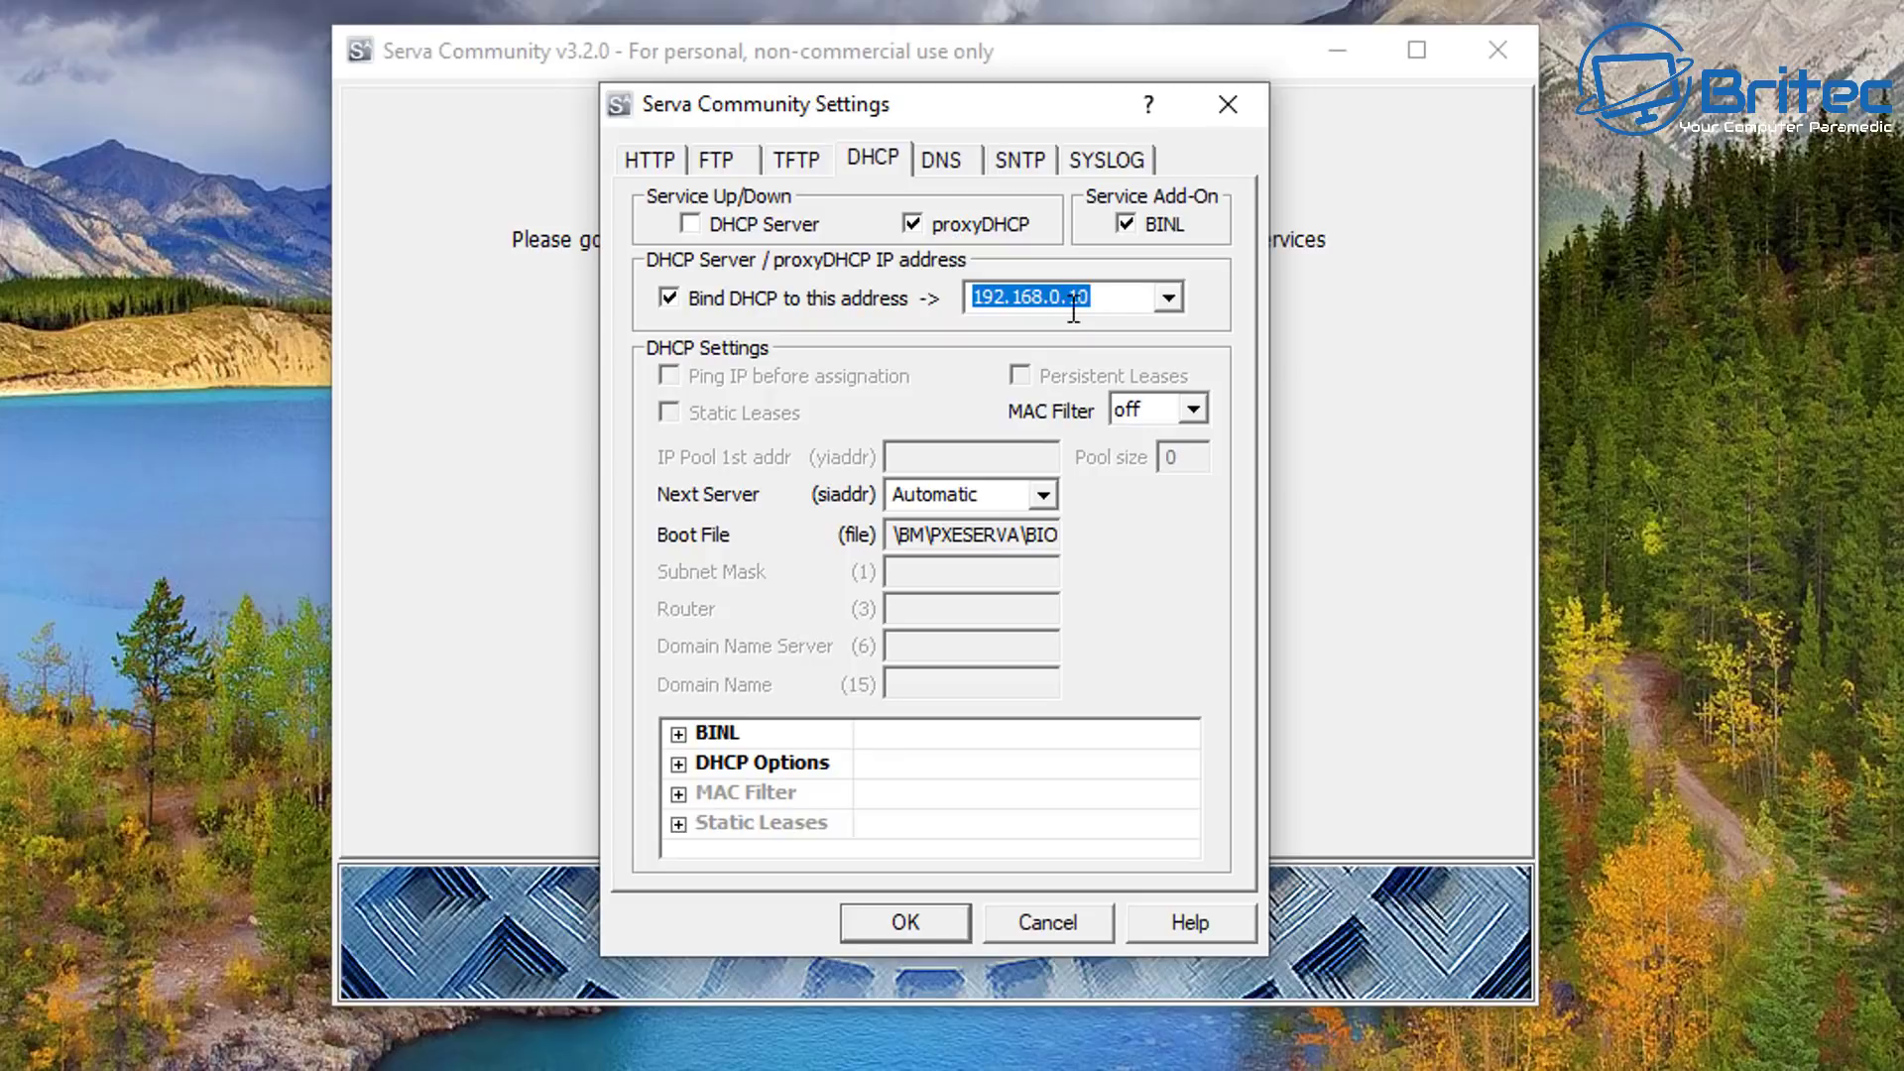
{"action": "key", "text": "alt+Tab"}
{"action": "left_click", "coordinate": [900, 921]}
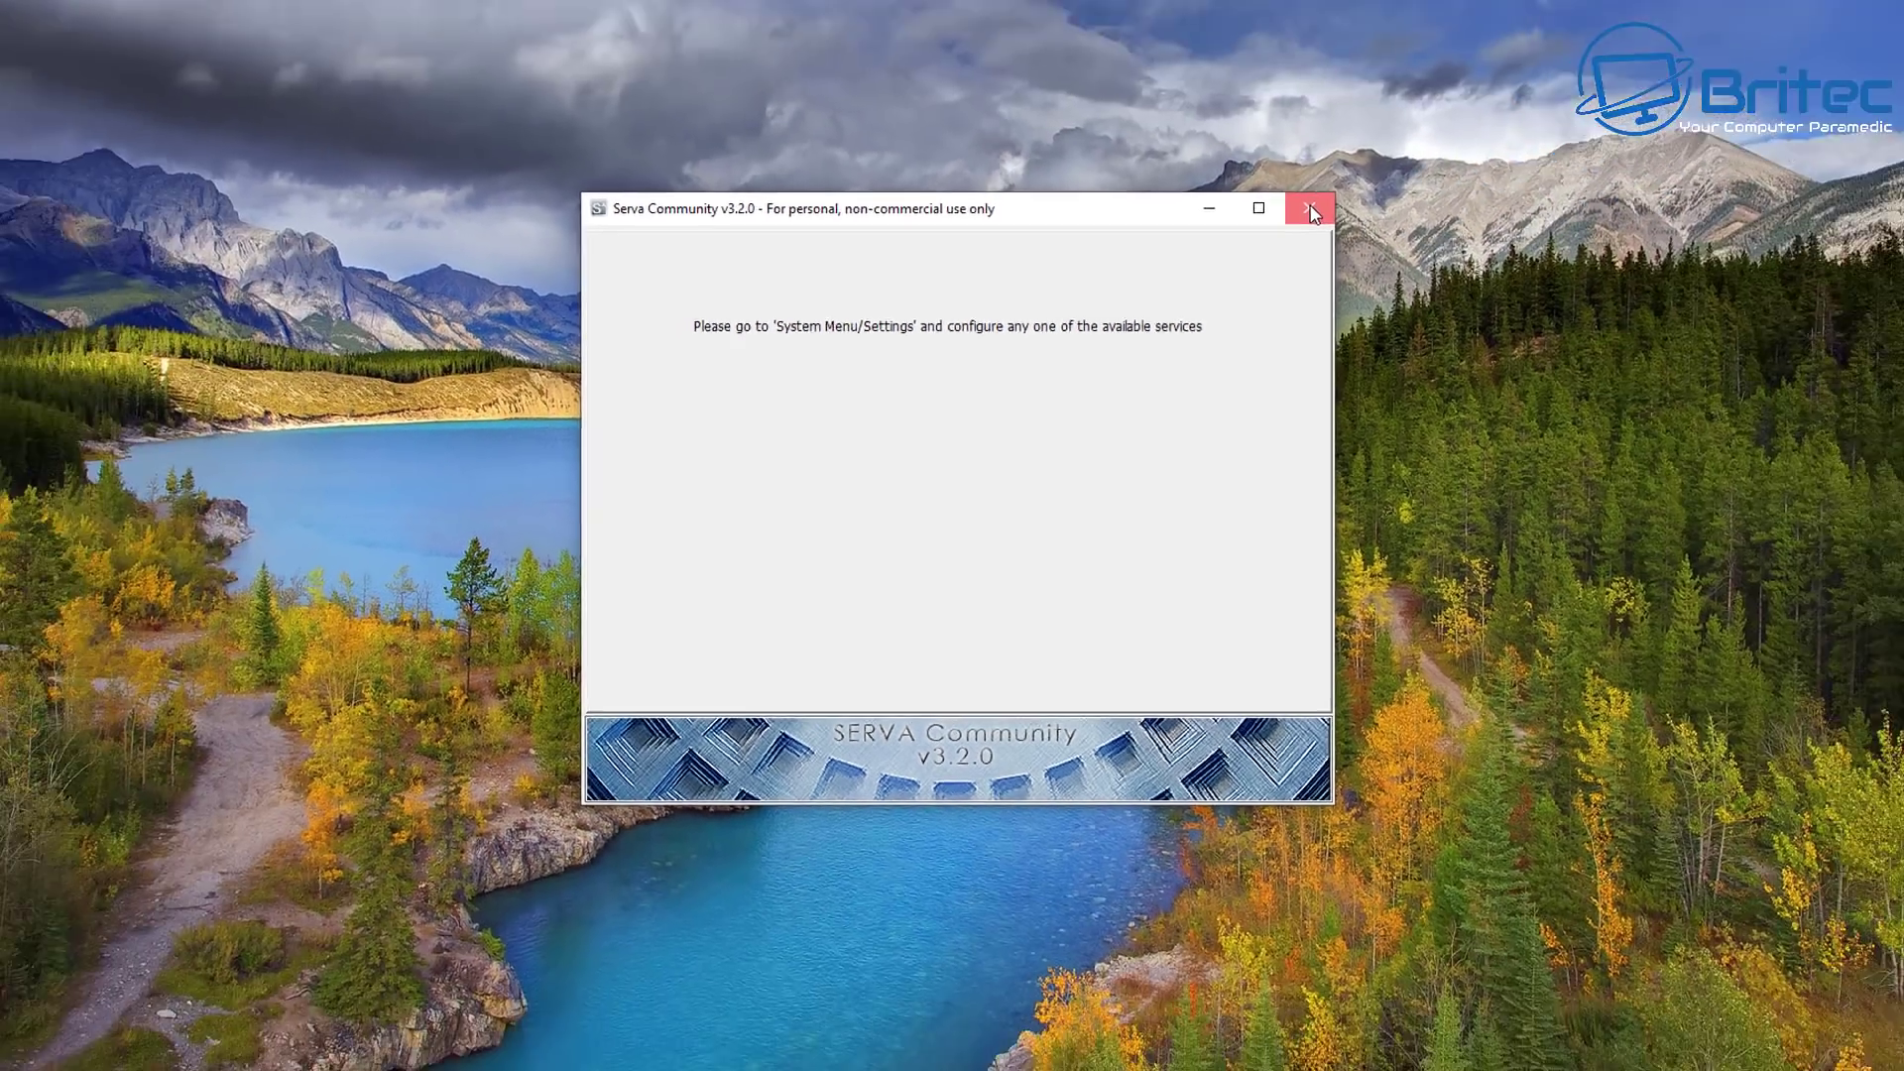
Restart Serva by relaunching Serva64.exe as a community user and return to its window
{"action": "left_click", "coordinate": [1474, 71]}
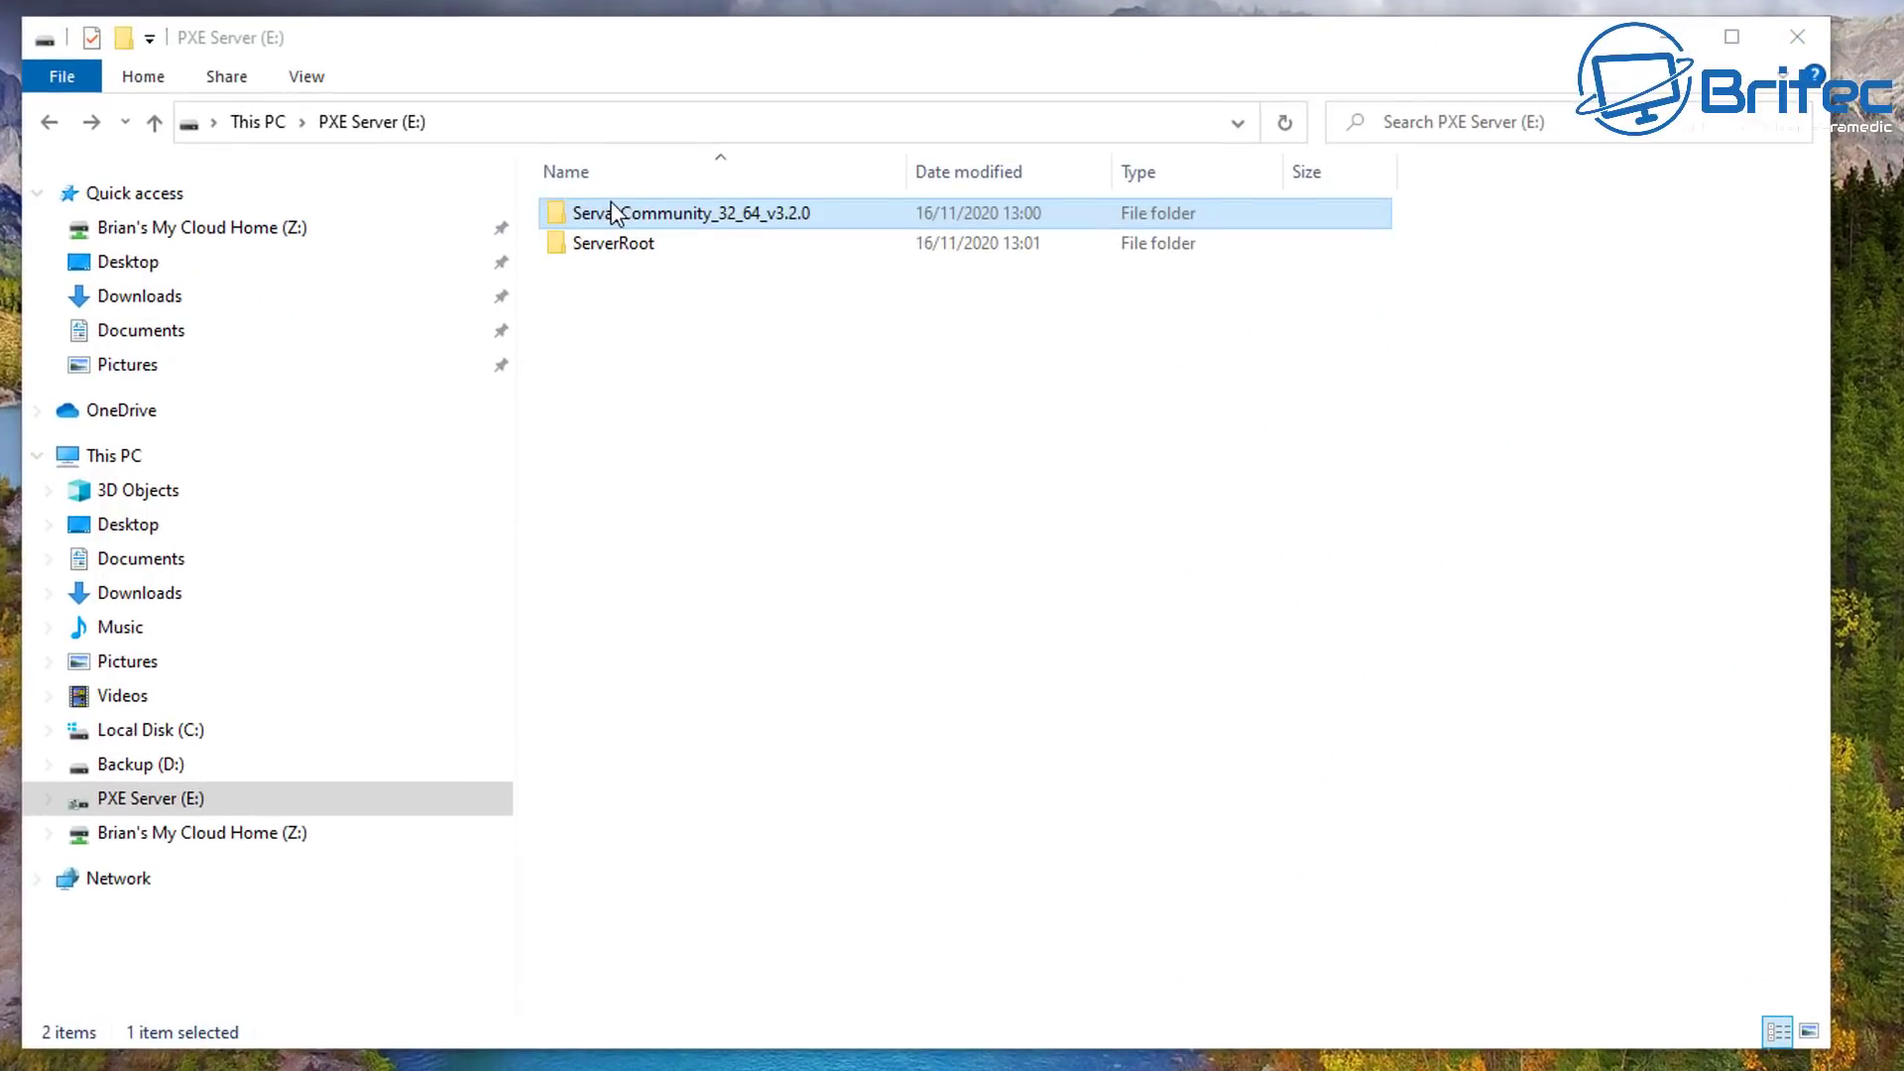
{"action": "double_click", "coordinate": [650, 218]}
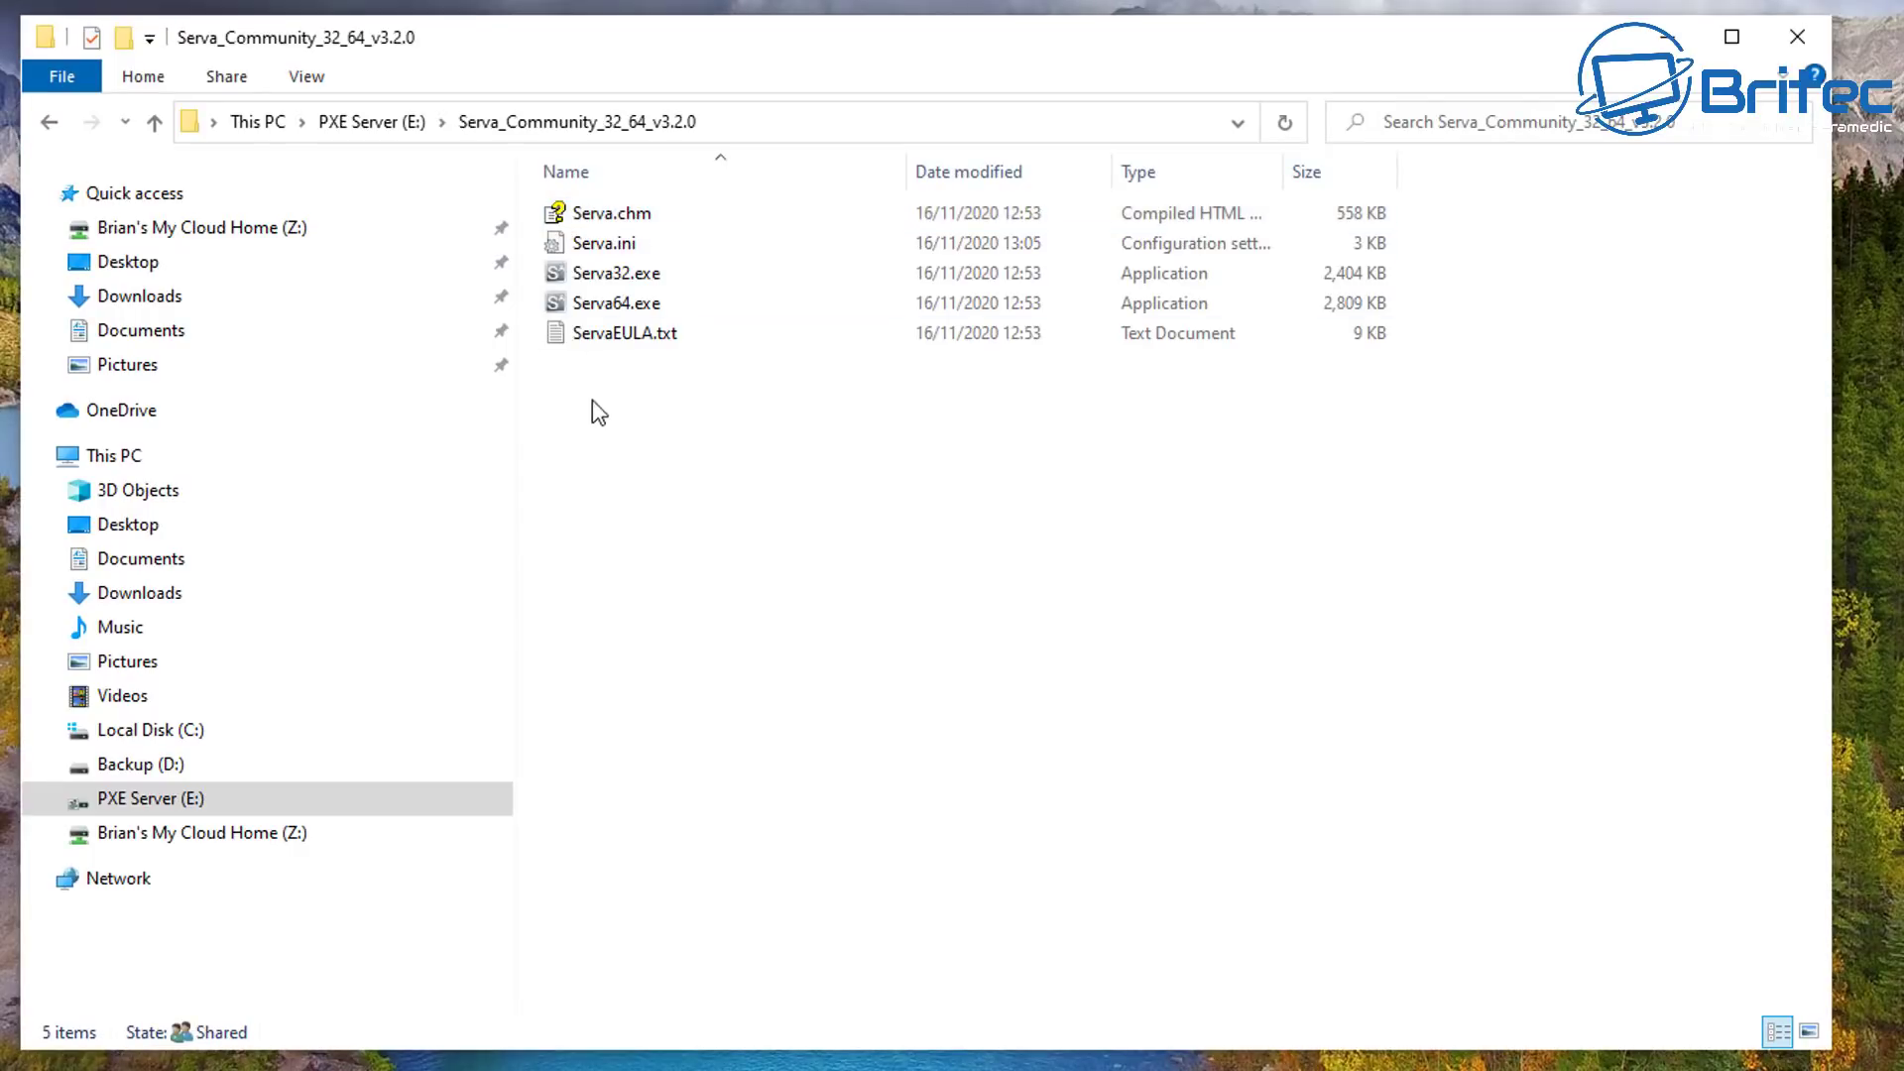
{"action": "double_click", "coordinate": [617, 305]}
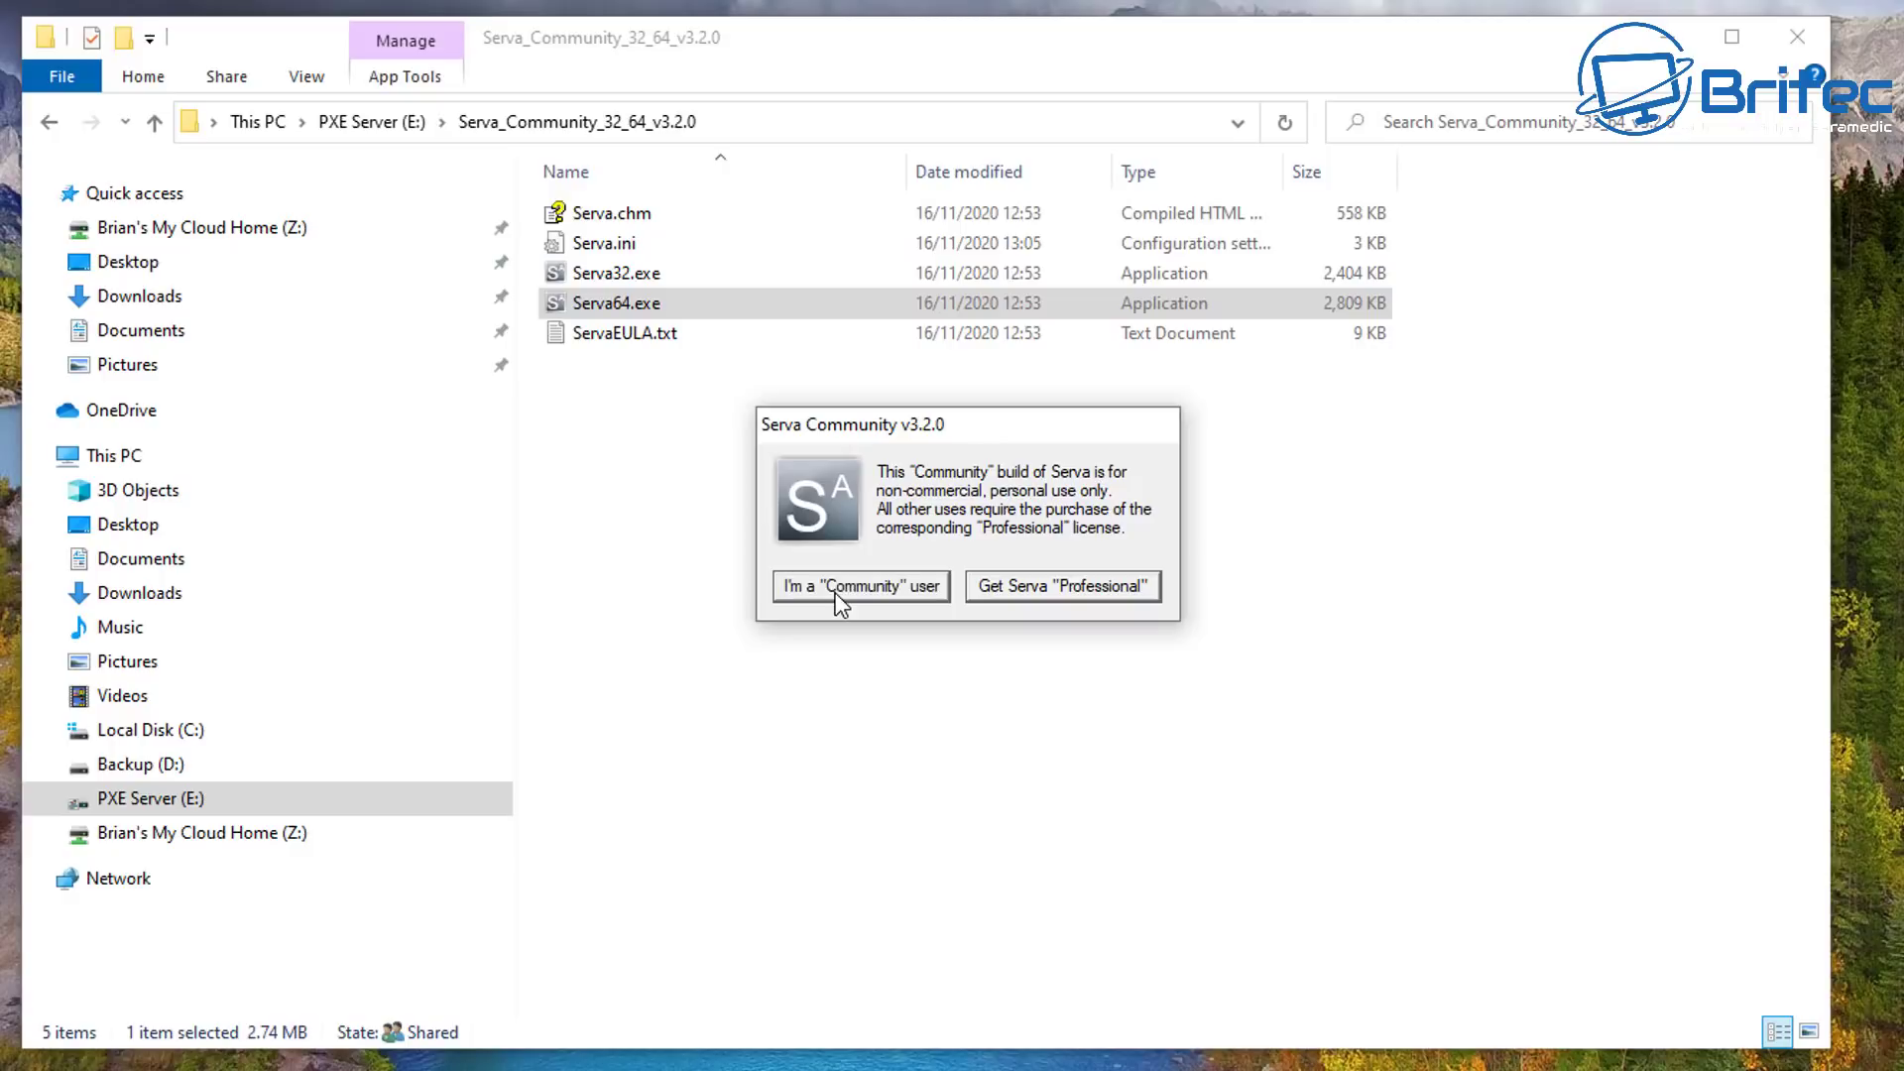
{"action": "left_click", "coordinate": [841, 590]}
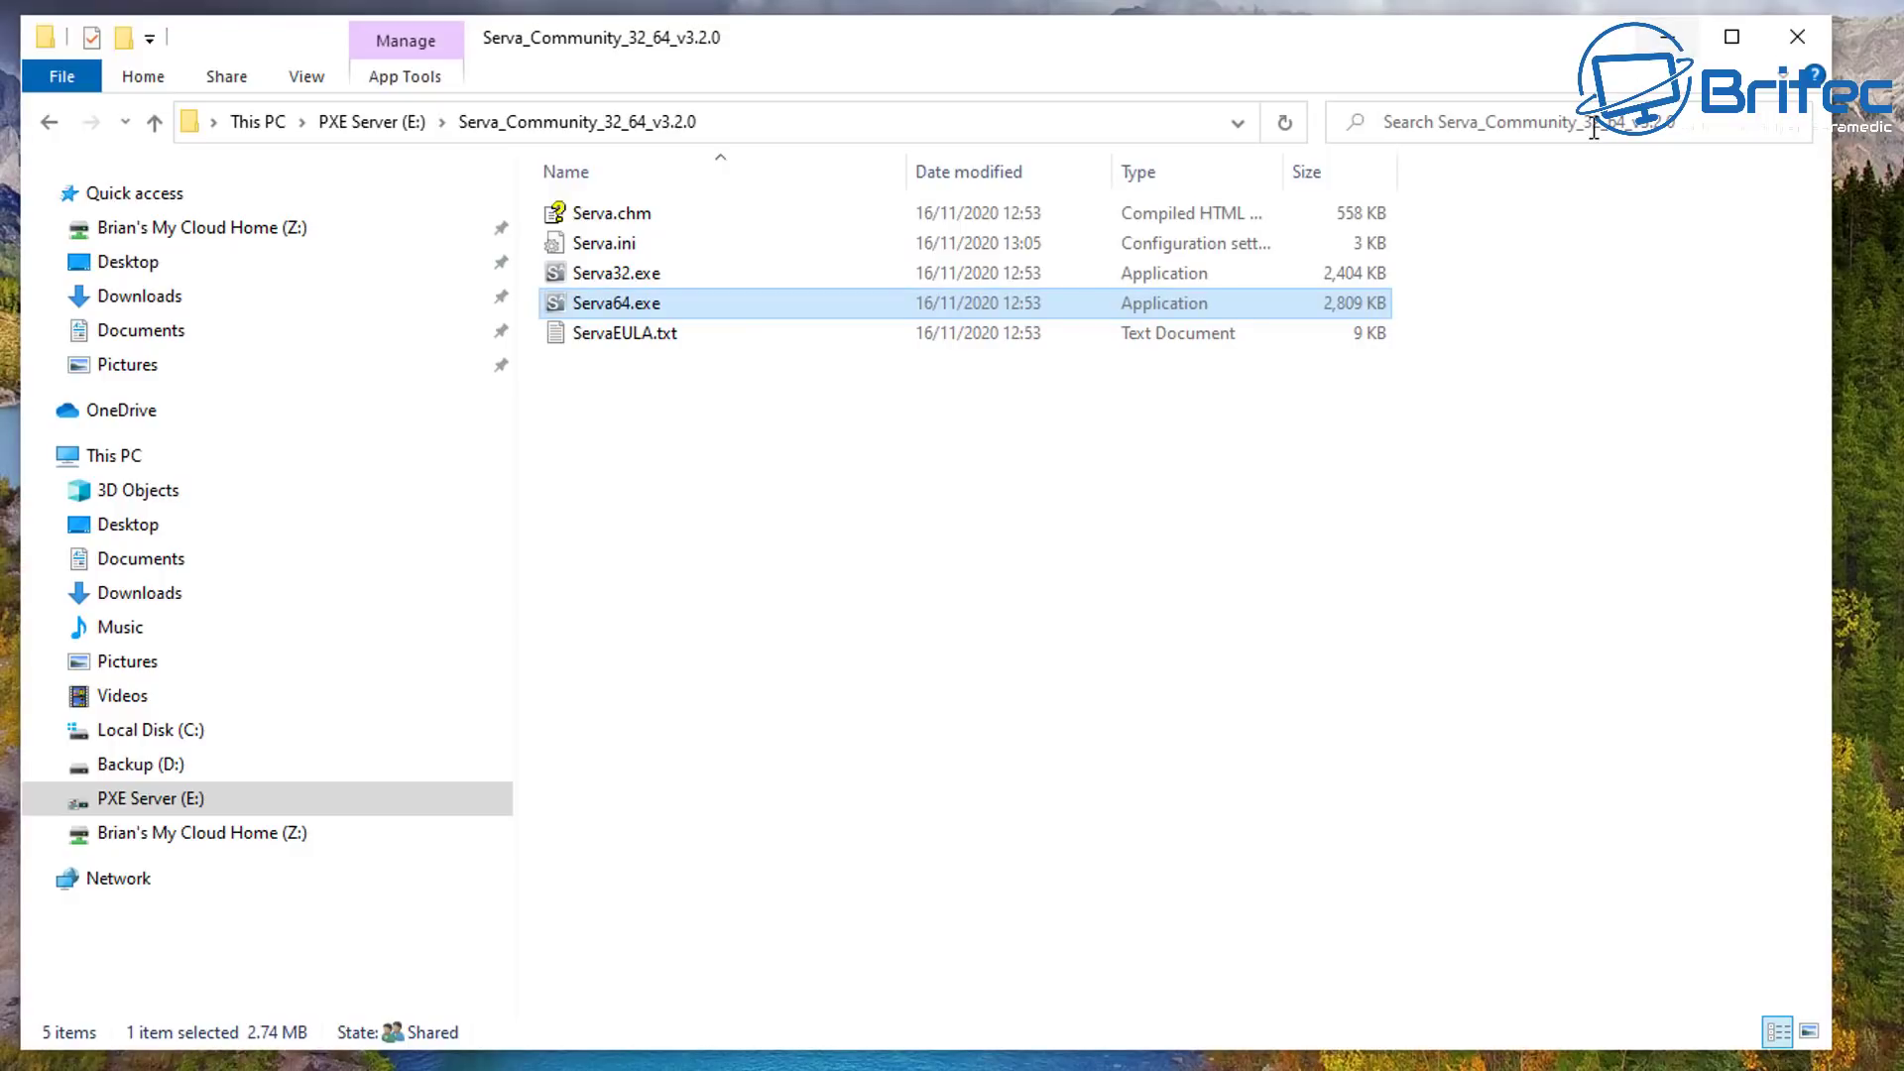
{"action": "left_click", "coordinate": [1674, 45]}
{"action": "key", "text": "alt+Tab"}
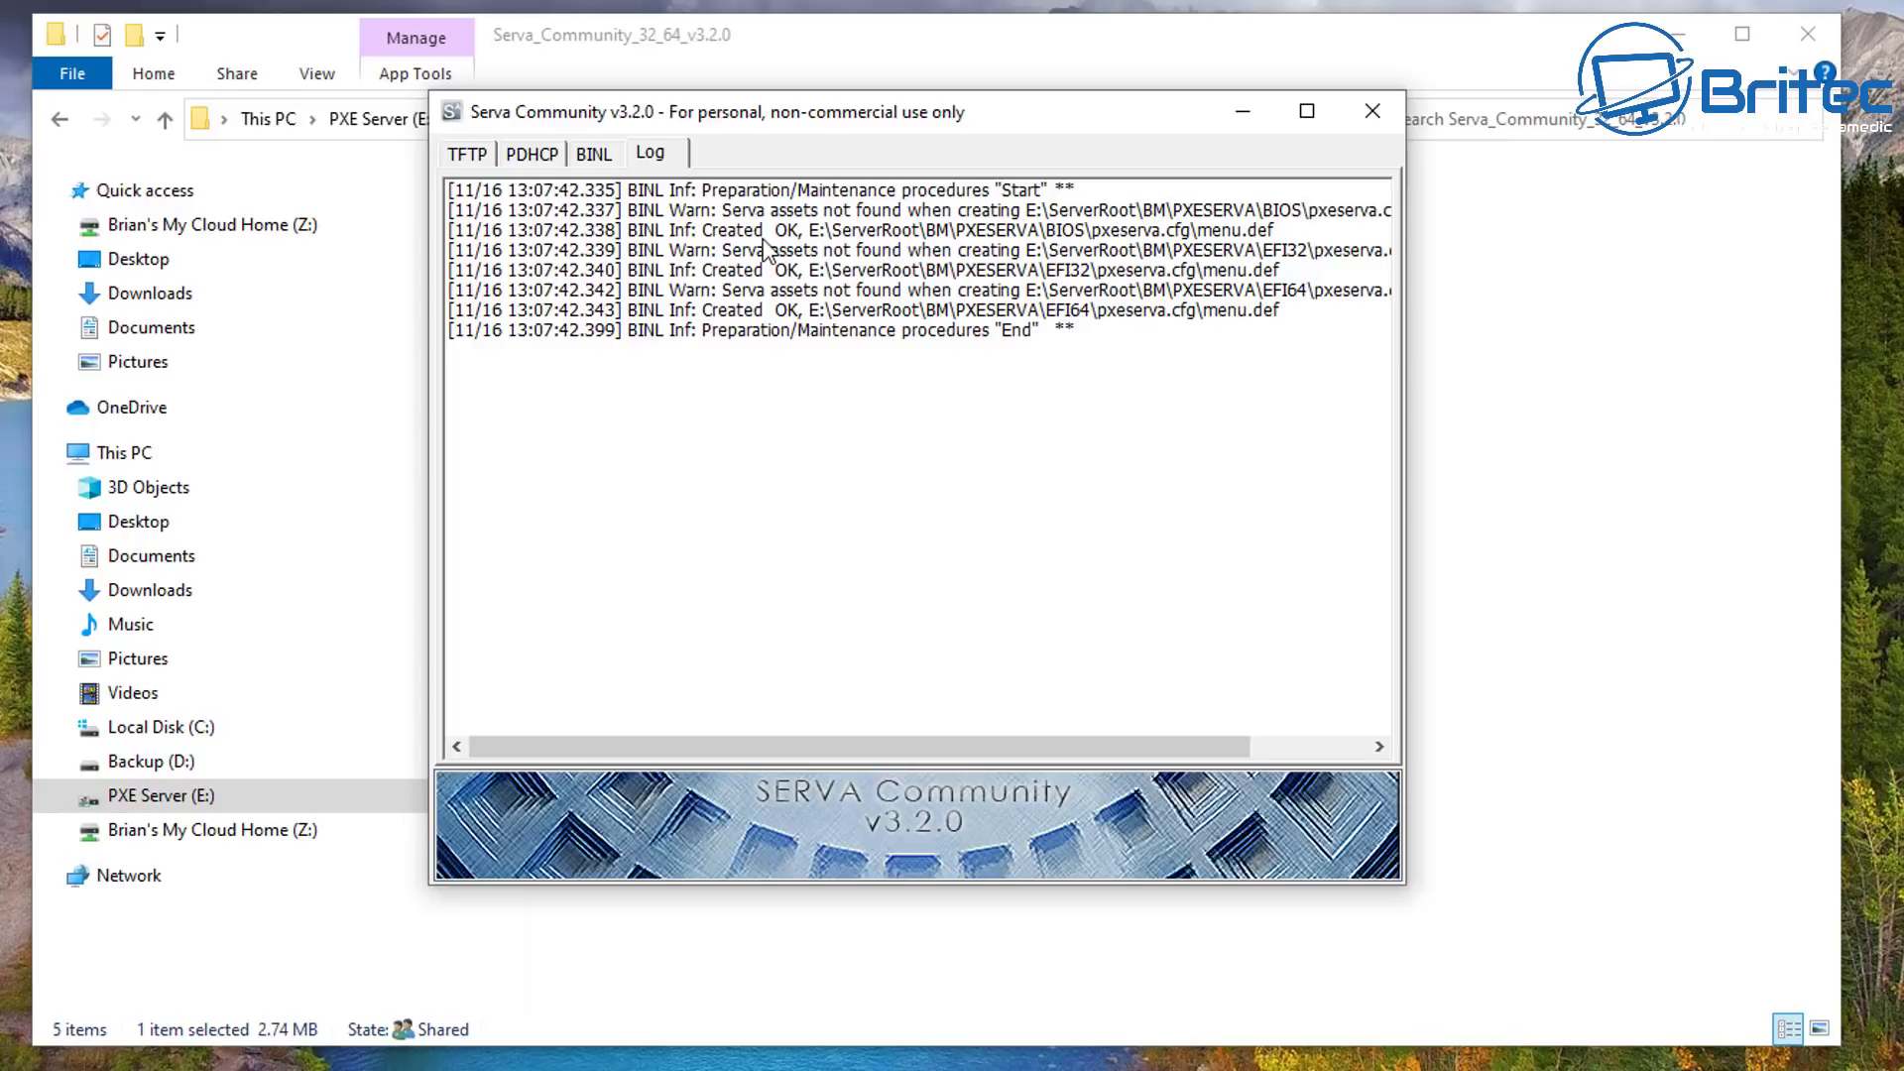
Create a new folder named Windows_10 inside E:\ServerRoot\WIA_WDS
{"action": "left_click", "coordinate": [159, 795]}
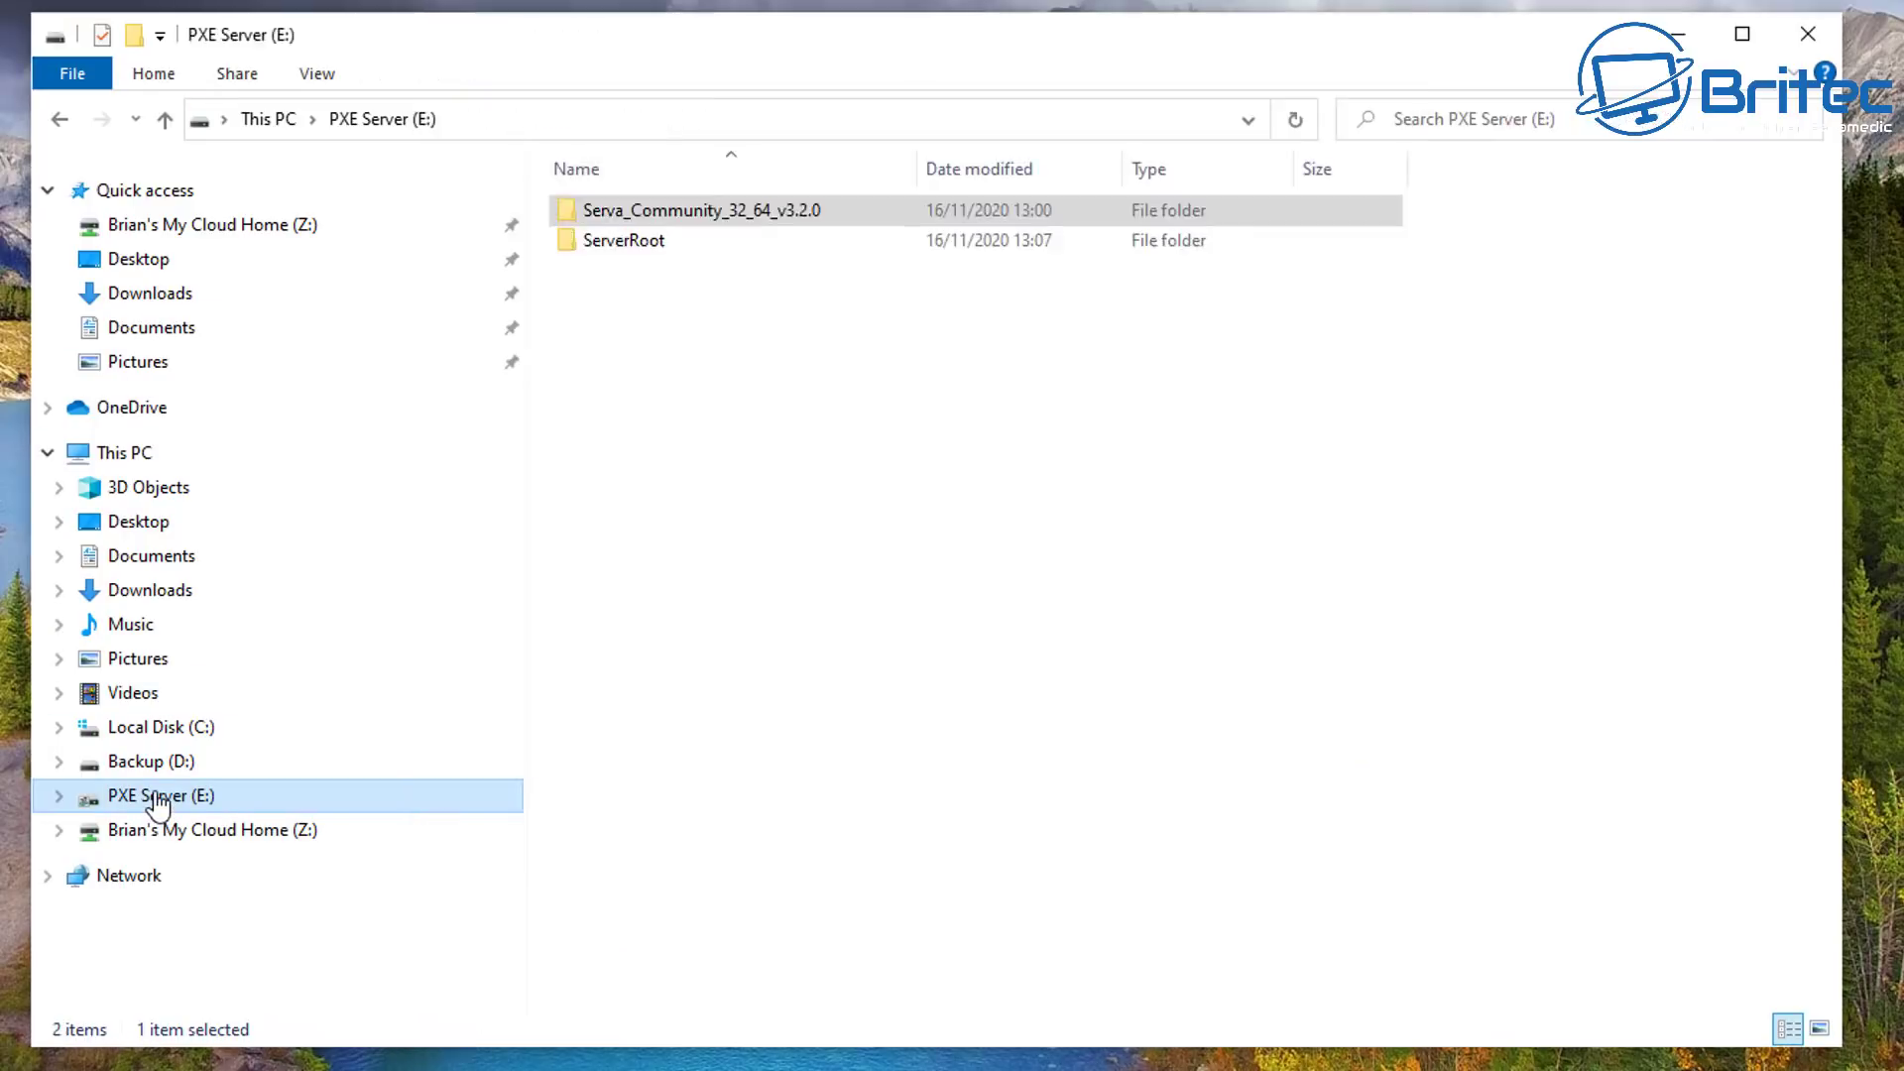
{"action": "double_click", "coordinate": [641, 243]}
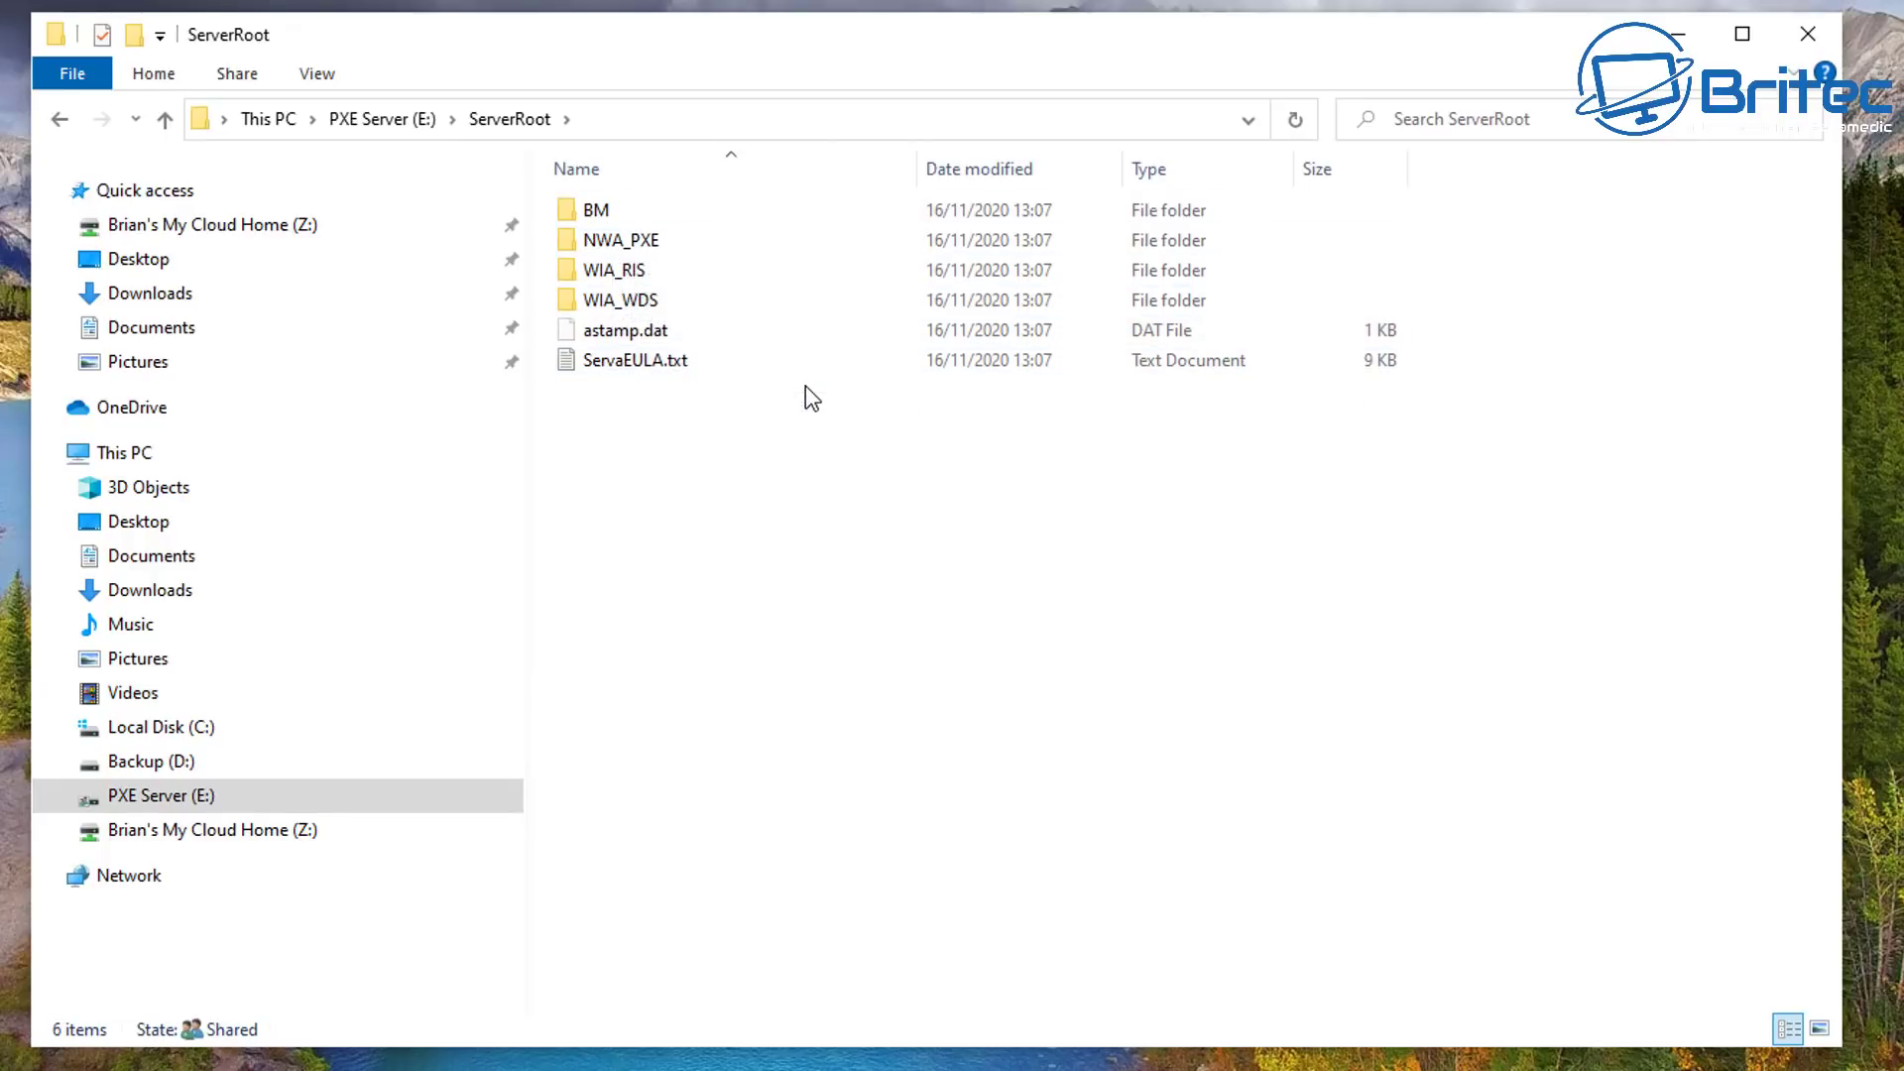
{"action": "left_click", "coordinate": [644, 307]}
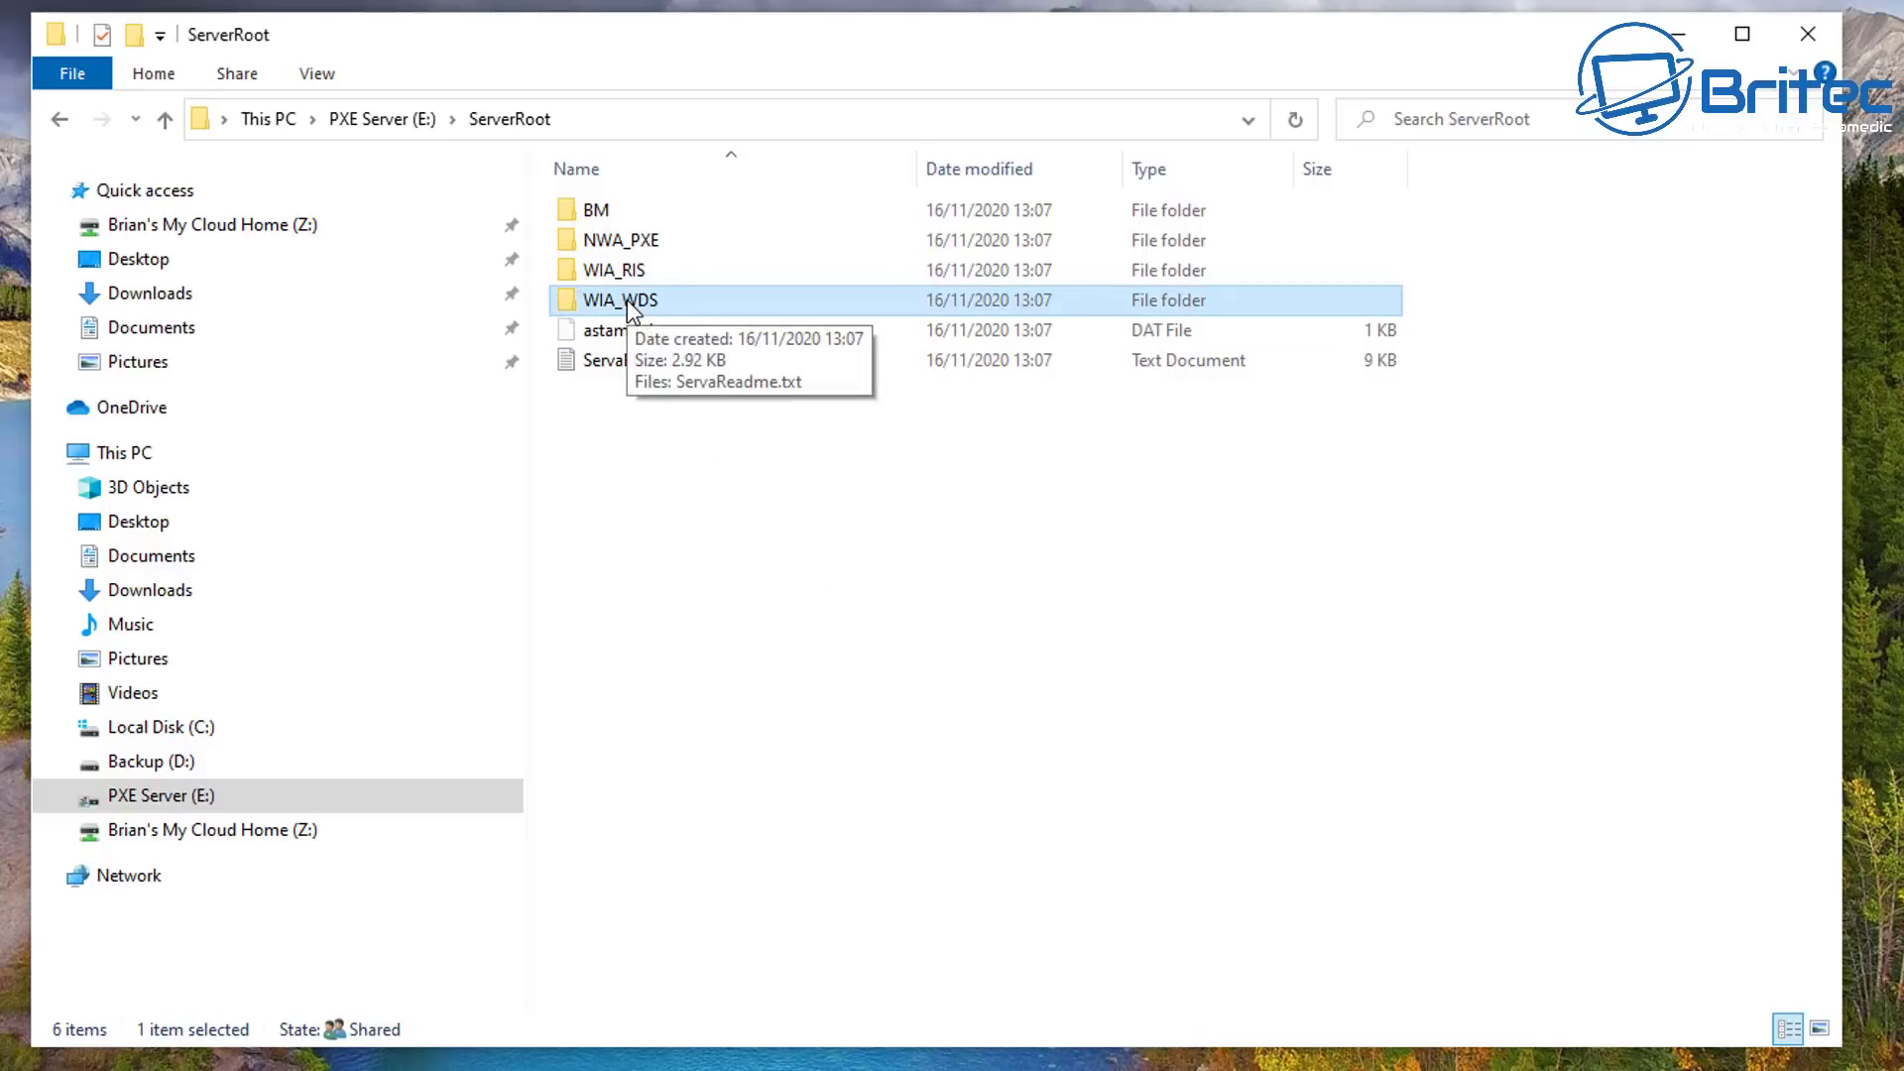
{"action": "double_click", "coordinate": [627, 300]}
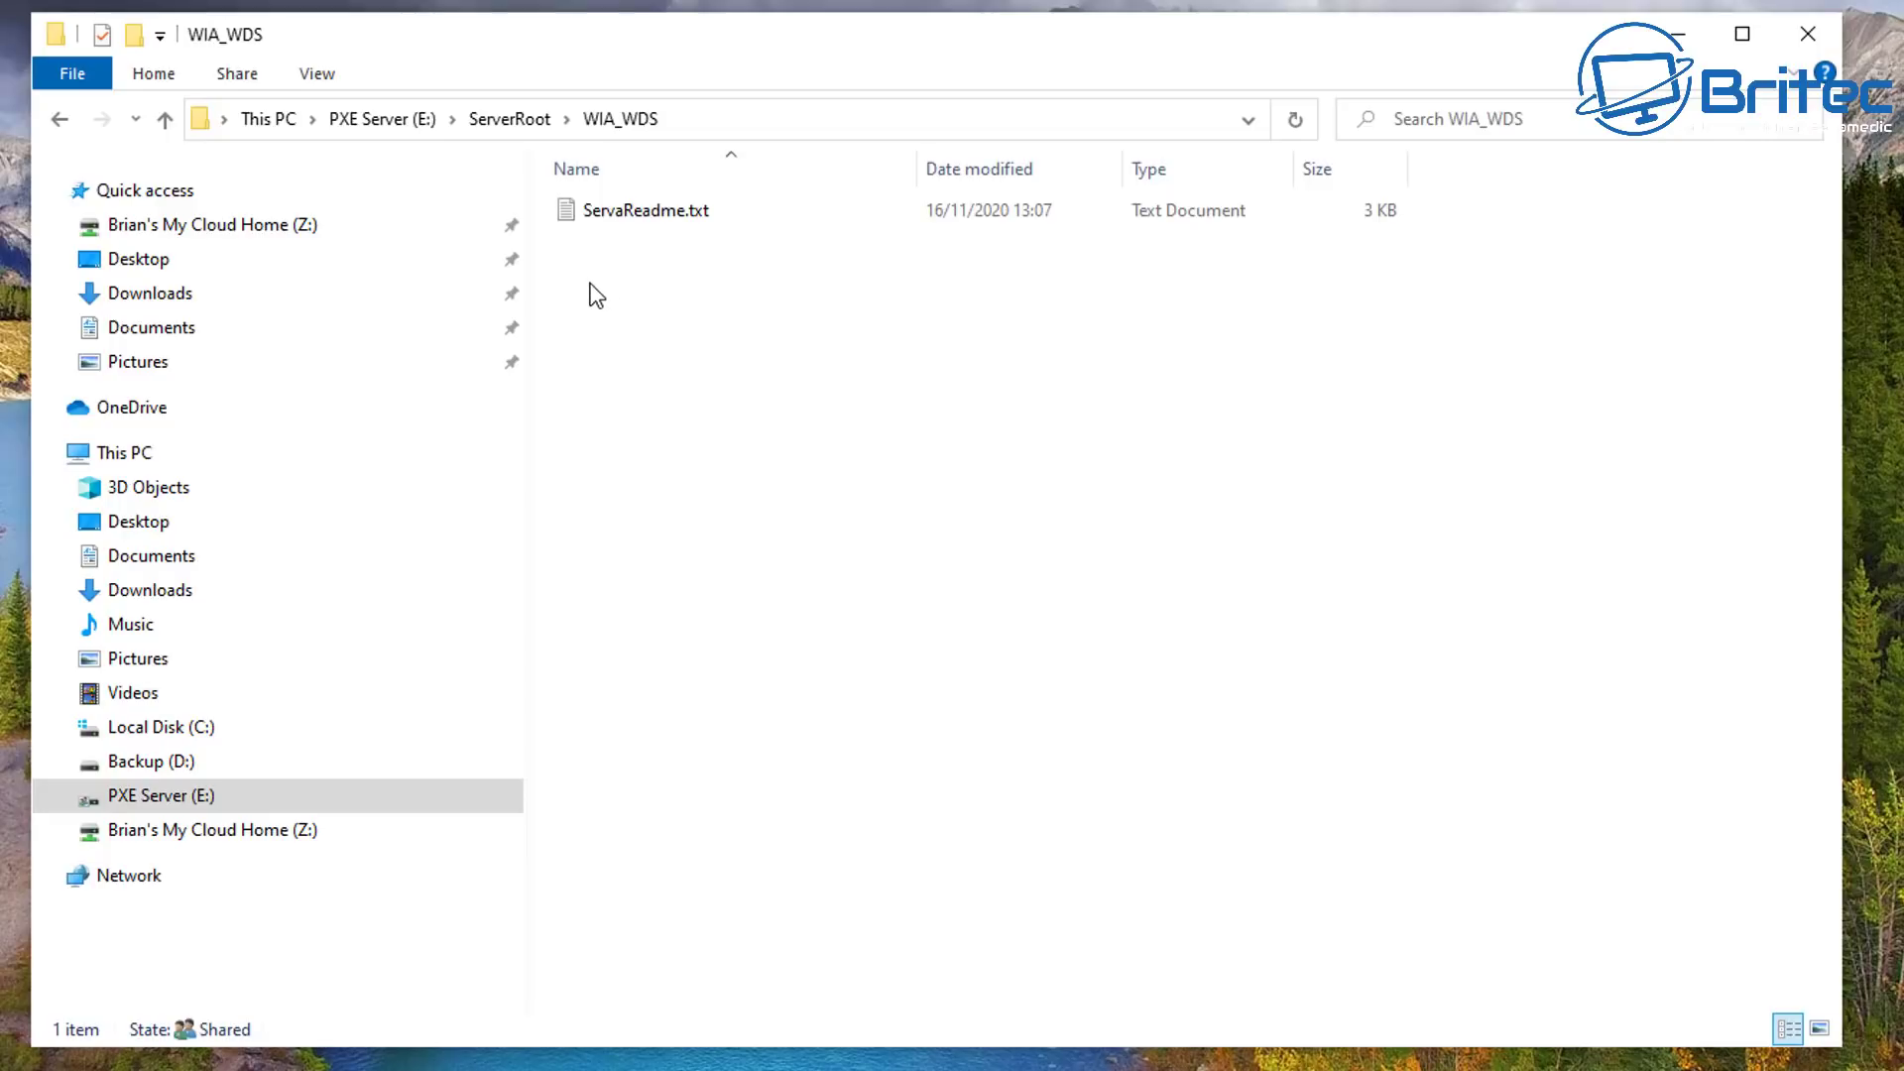
{"action": "right_click", "coordinate": [591, 286]}
{"action": "mouse_move", "coordinate": [733, 625]}
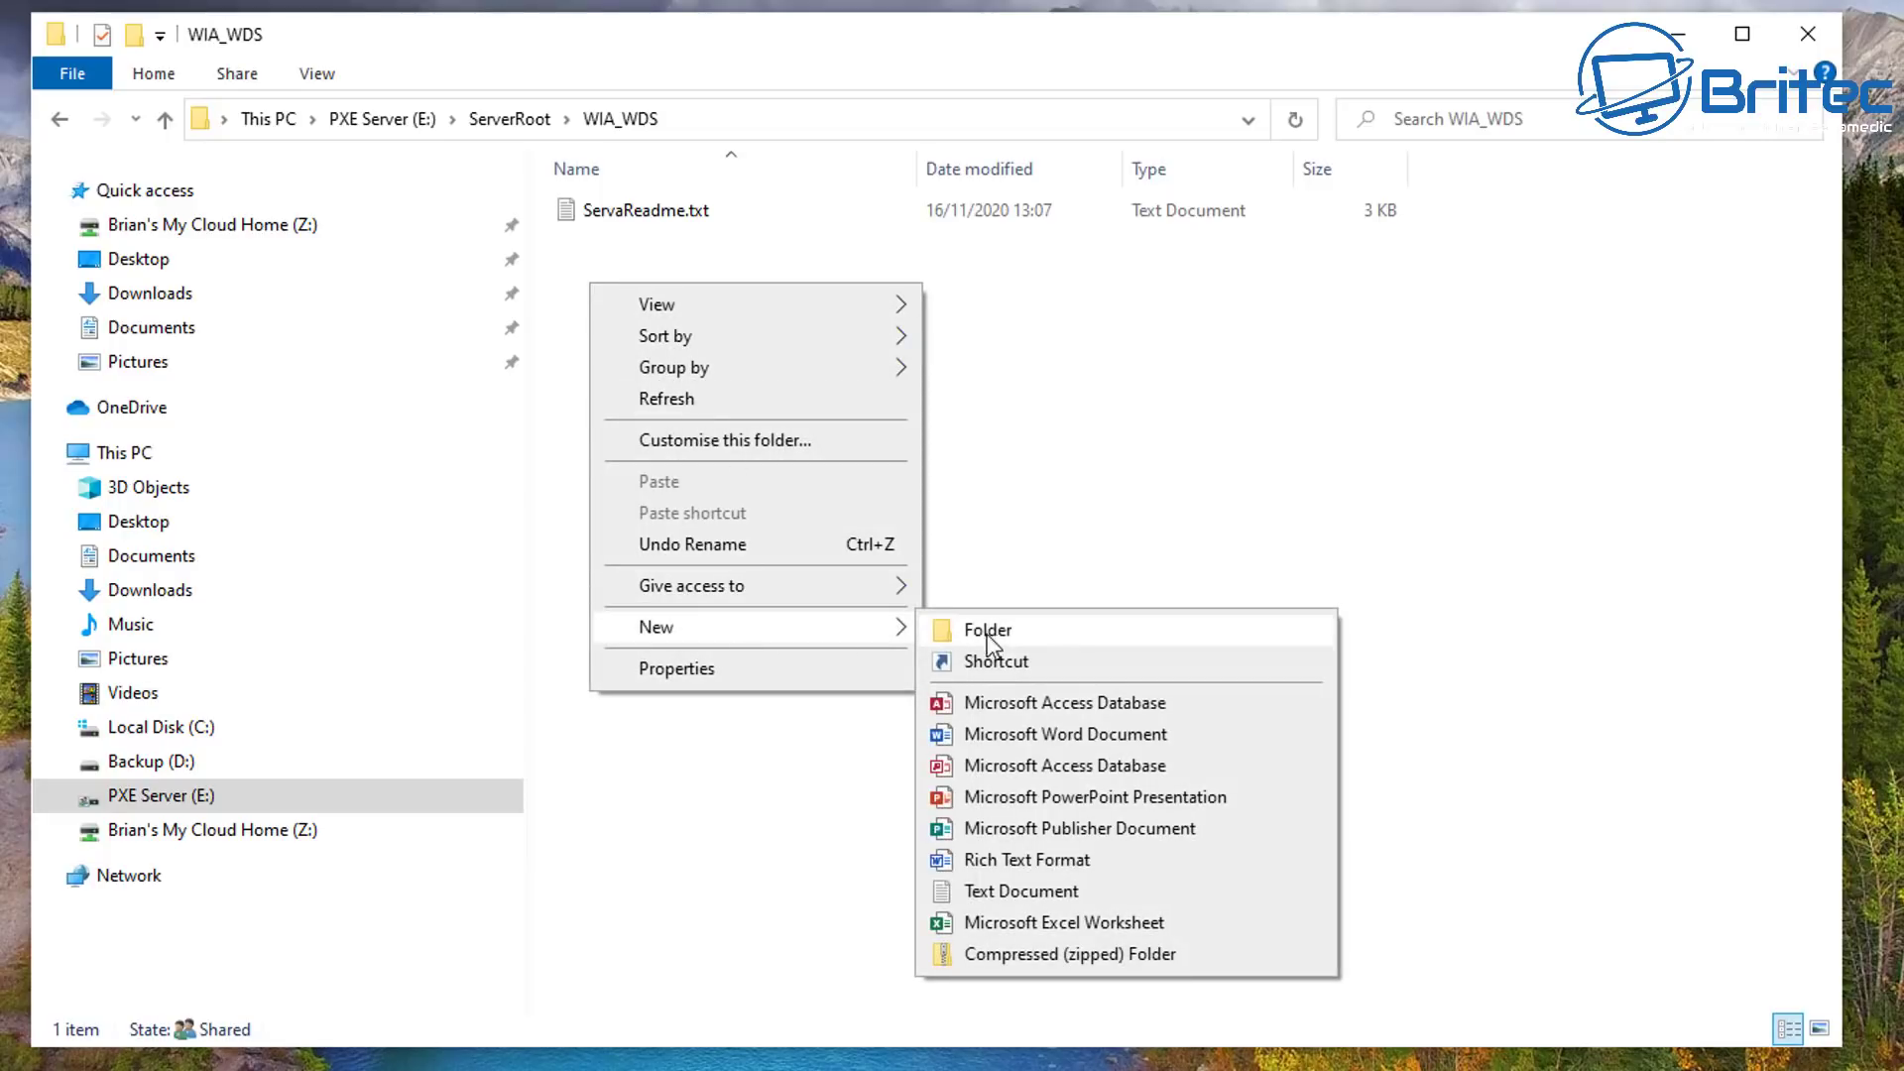
{"action": "left_click", "coordinate": [1002, 634]}
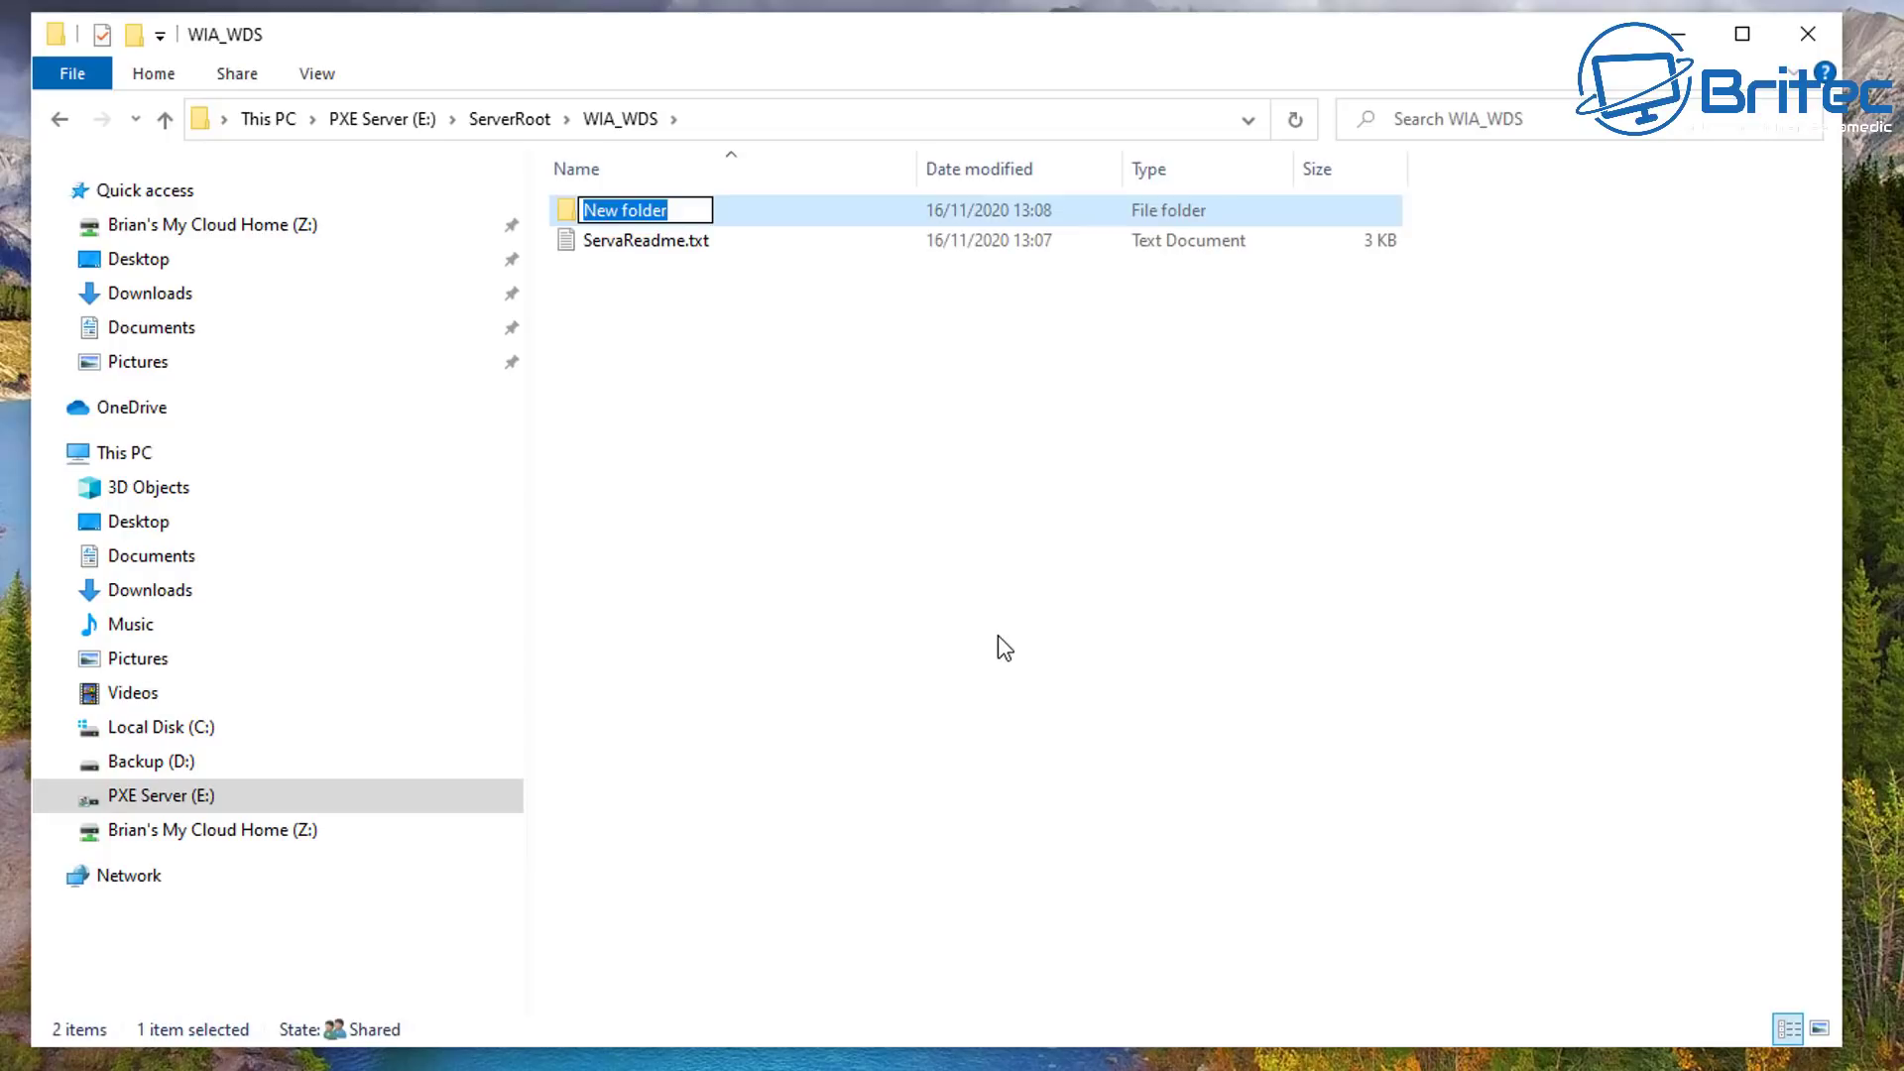
{"action": "type", "text": "Windows"}
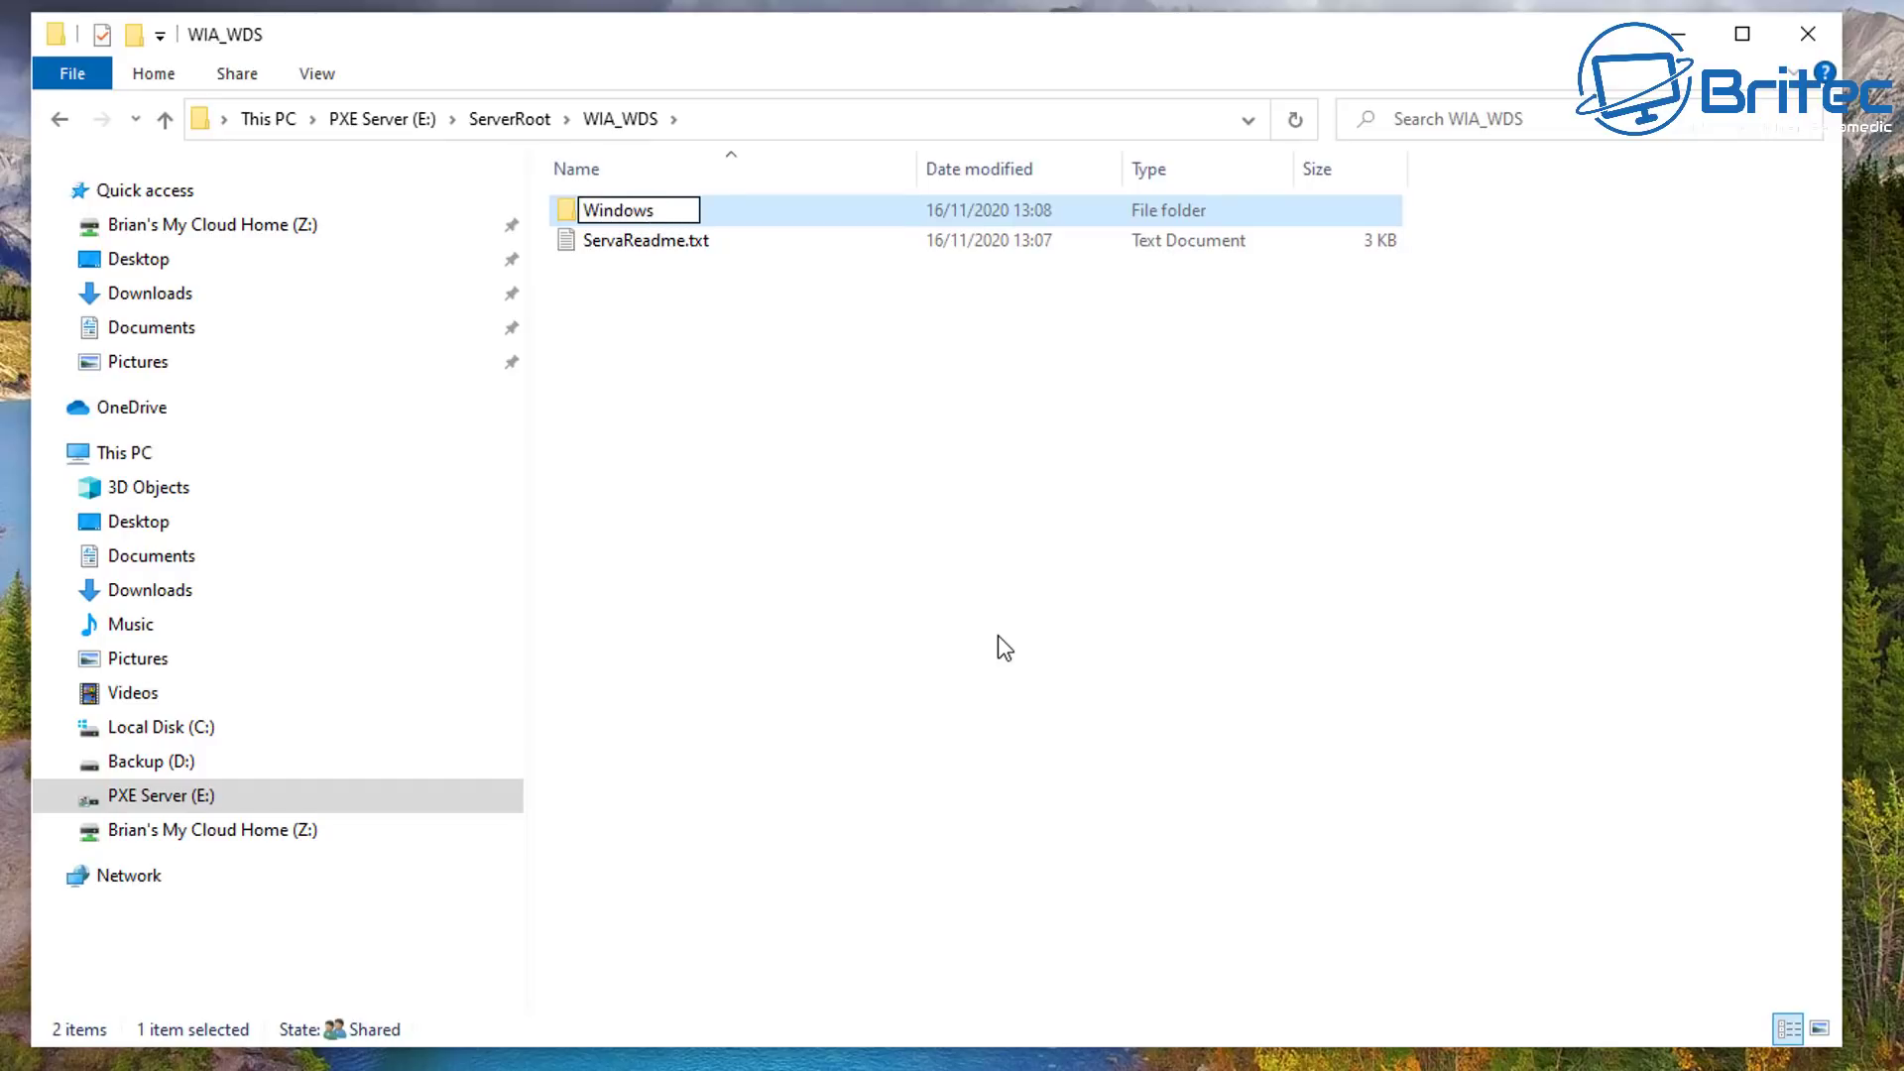
{"action": "type", "text": "_10"}
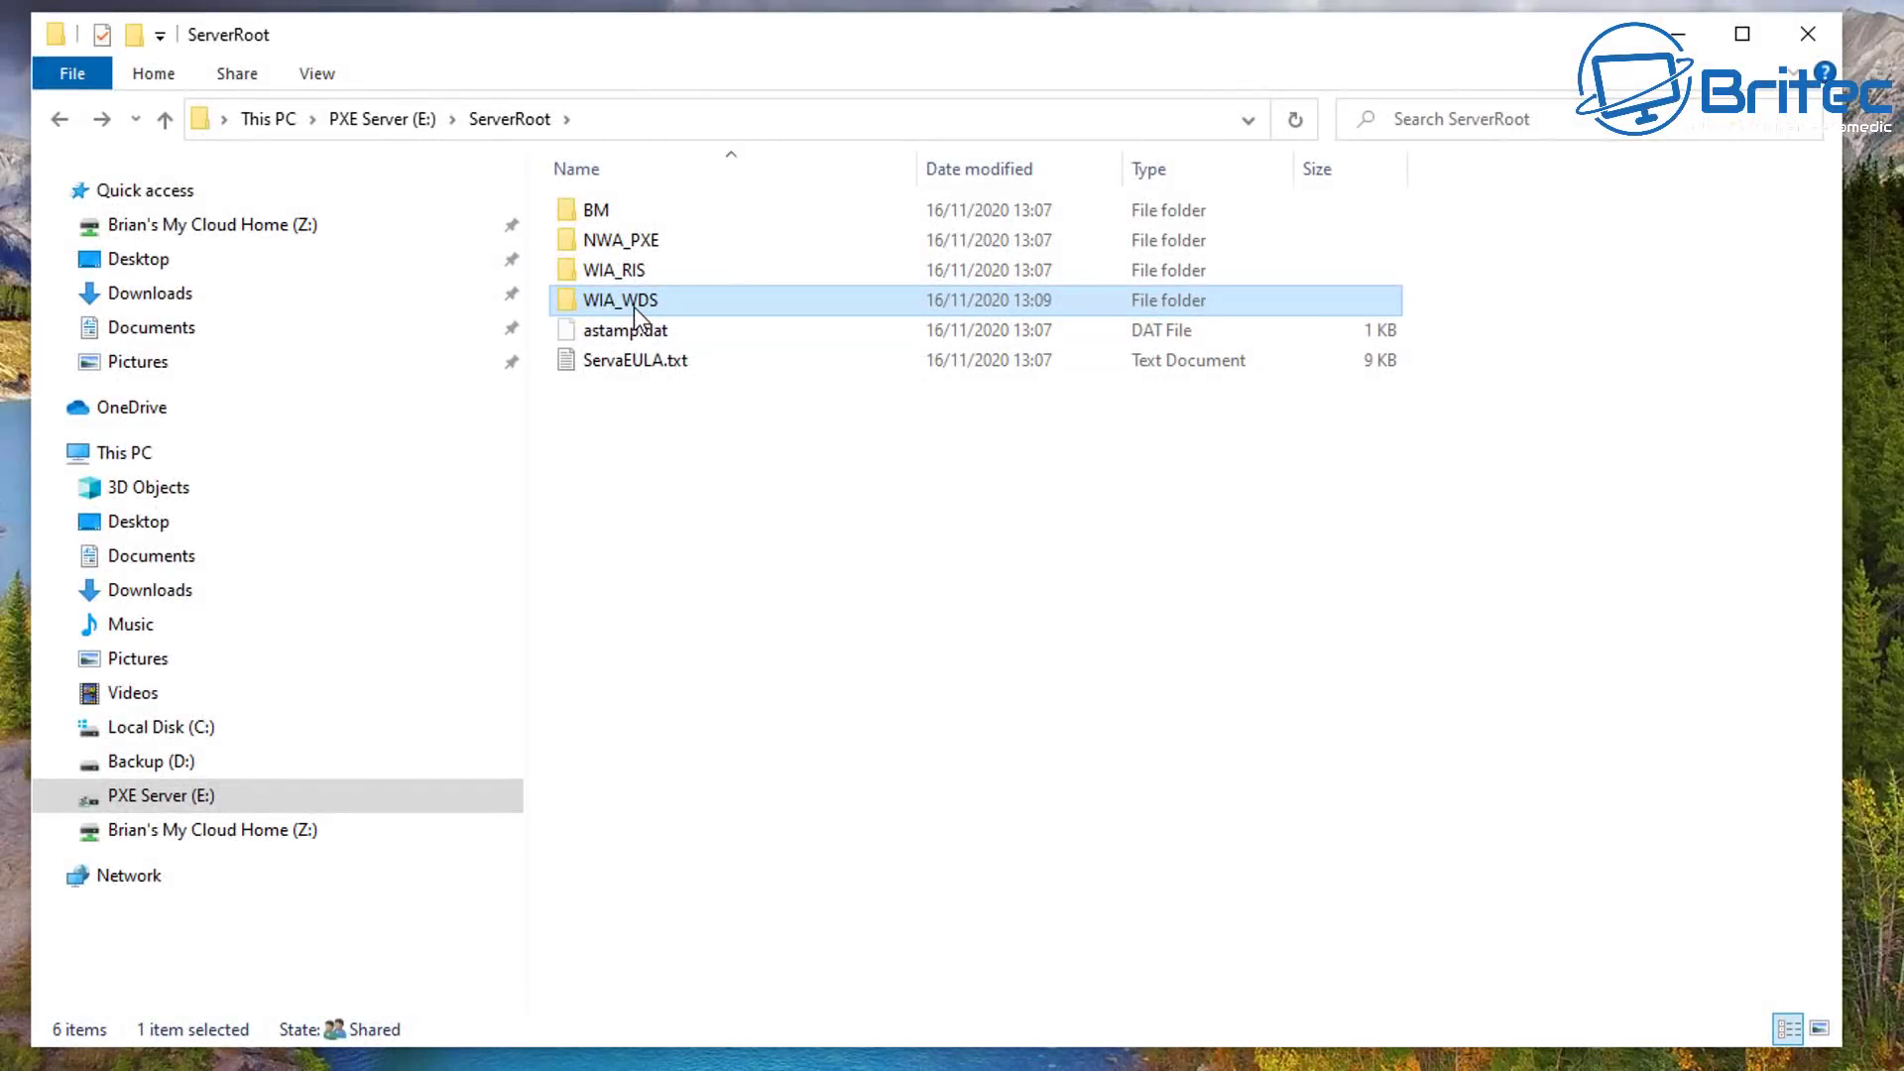
Share the WIA_WDS folder and give Everyone Full Control in its share permissions
{"action": "right_click", "coordinate": [633, 306]}
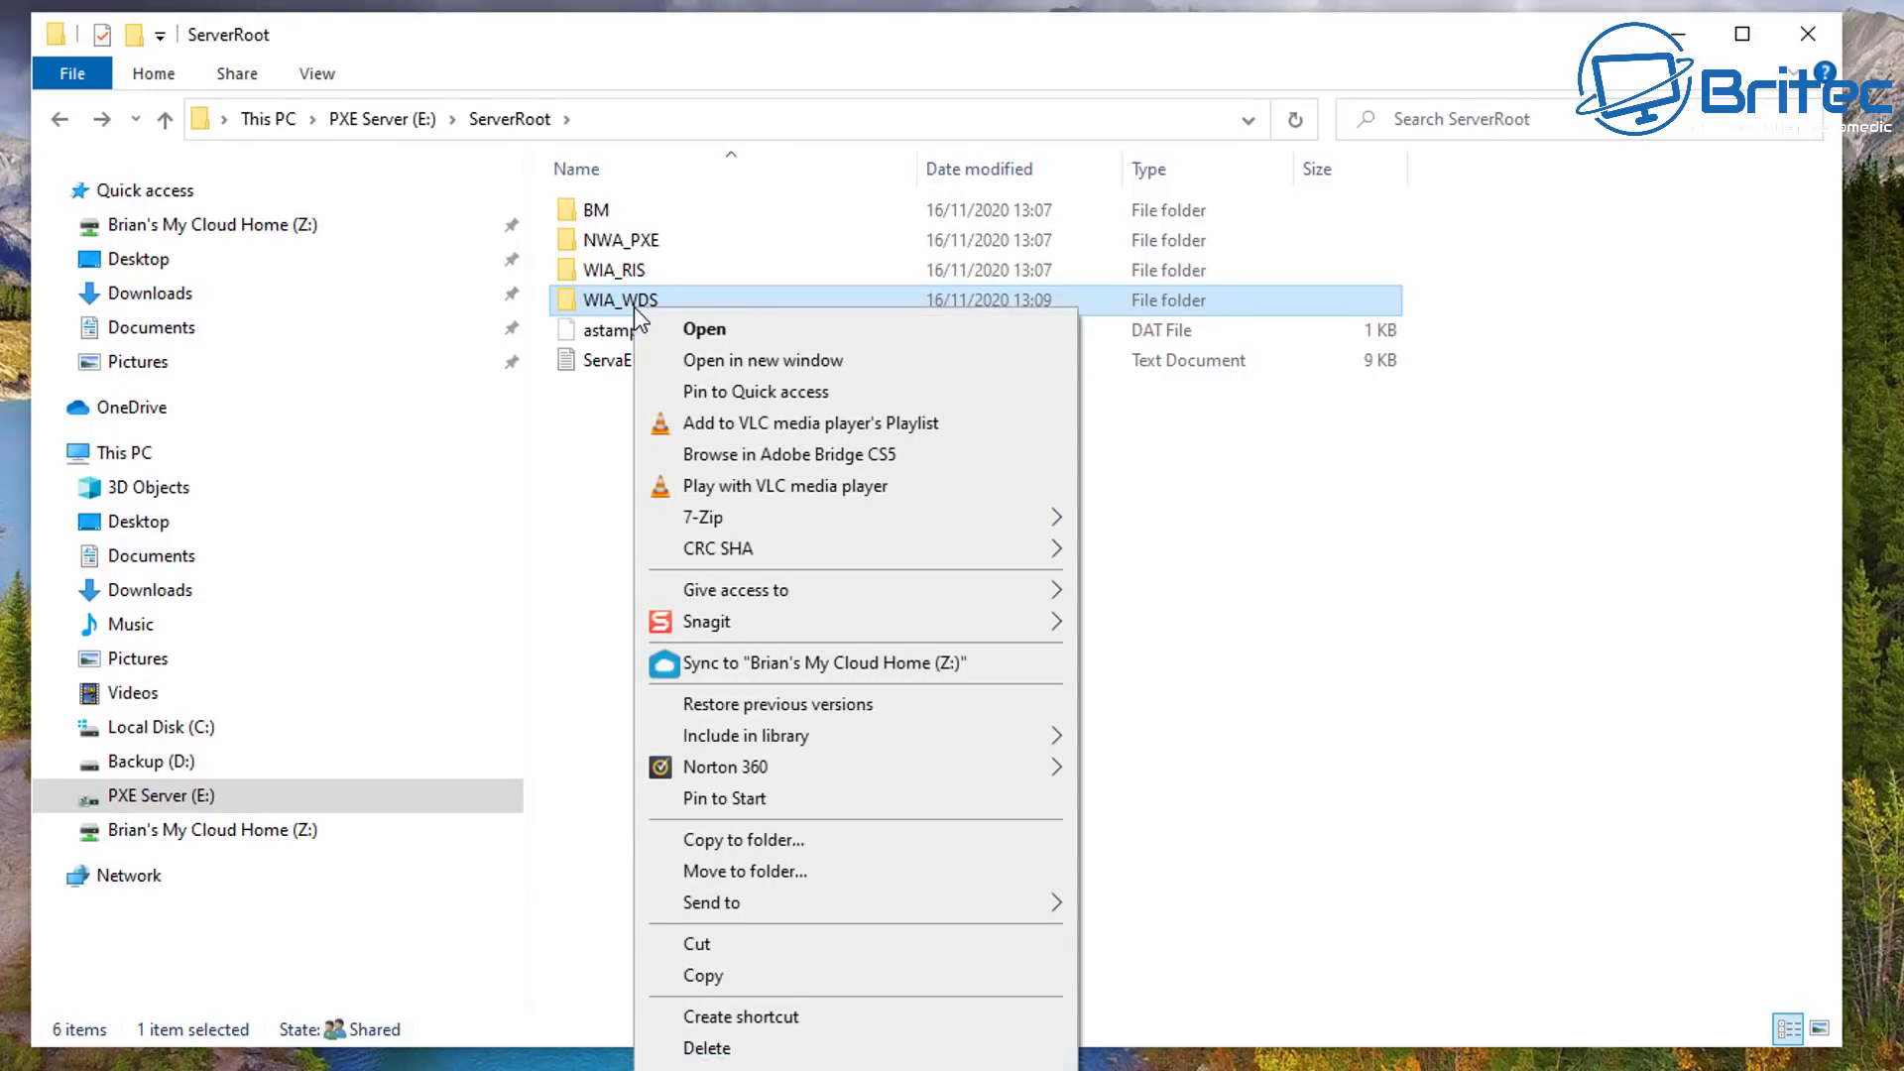
{"action": "left_click", "coordinate": [714, 1066]}
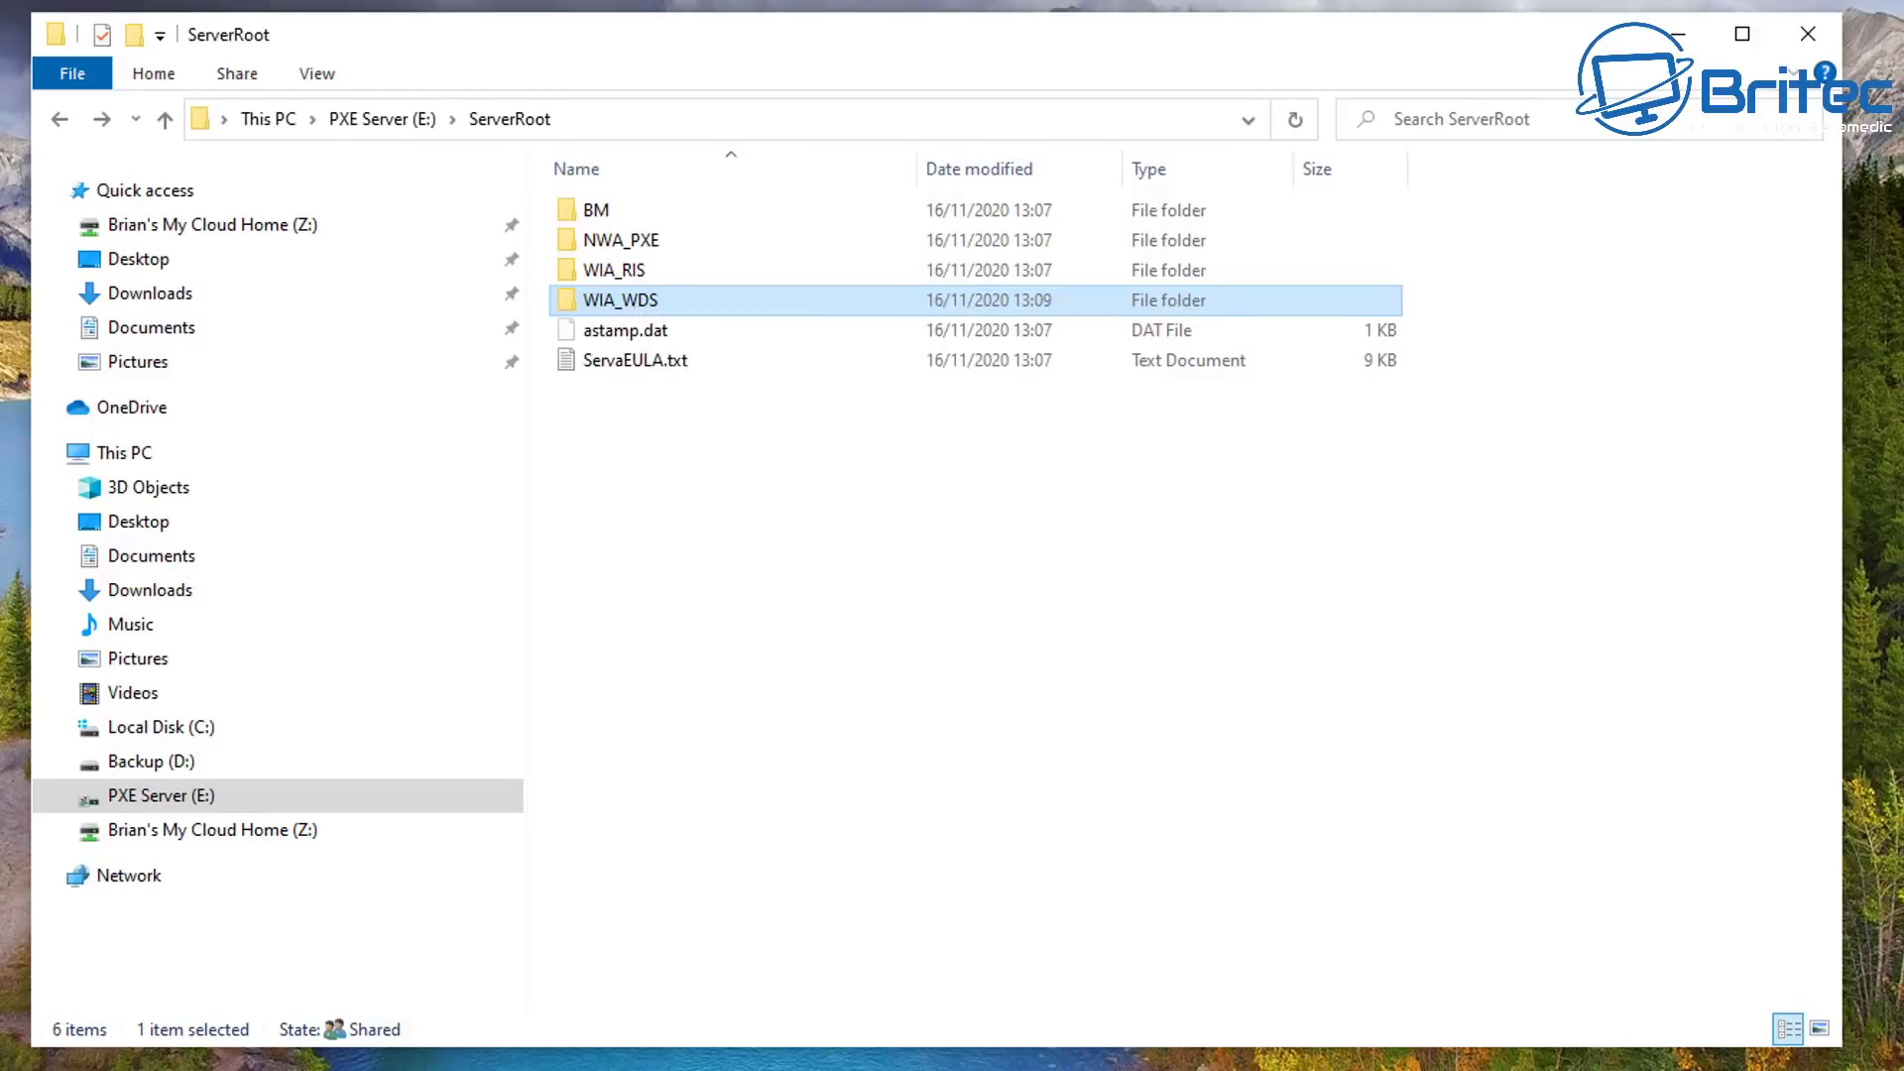
{"action": "left_click_drag", "start_coordinate": [862, 336], "coordinate": [807, 313]}
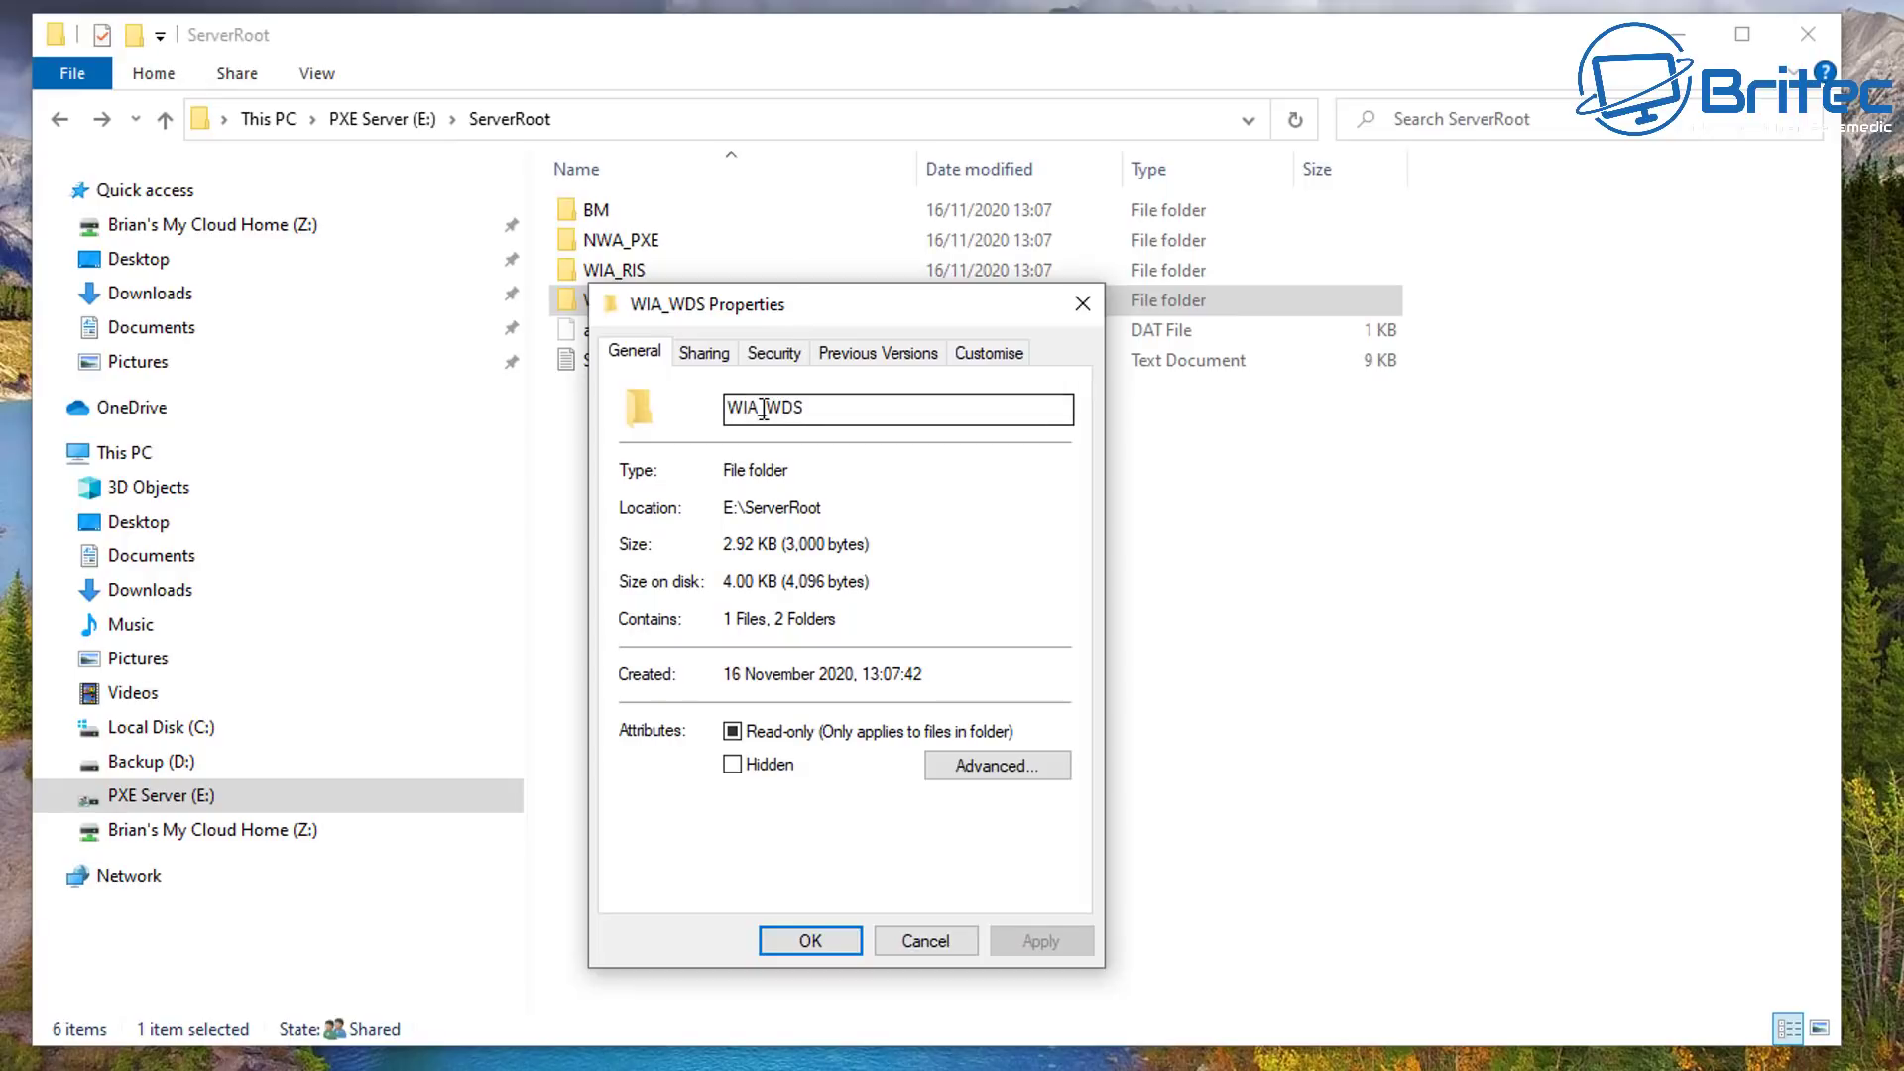
{"action": "left_click", "coordinate": [706, 355]}
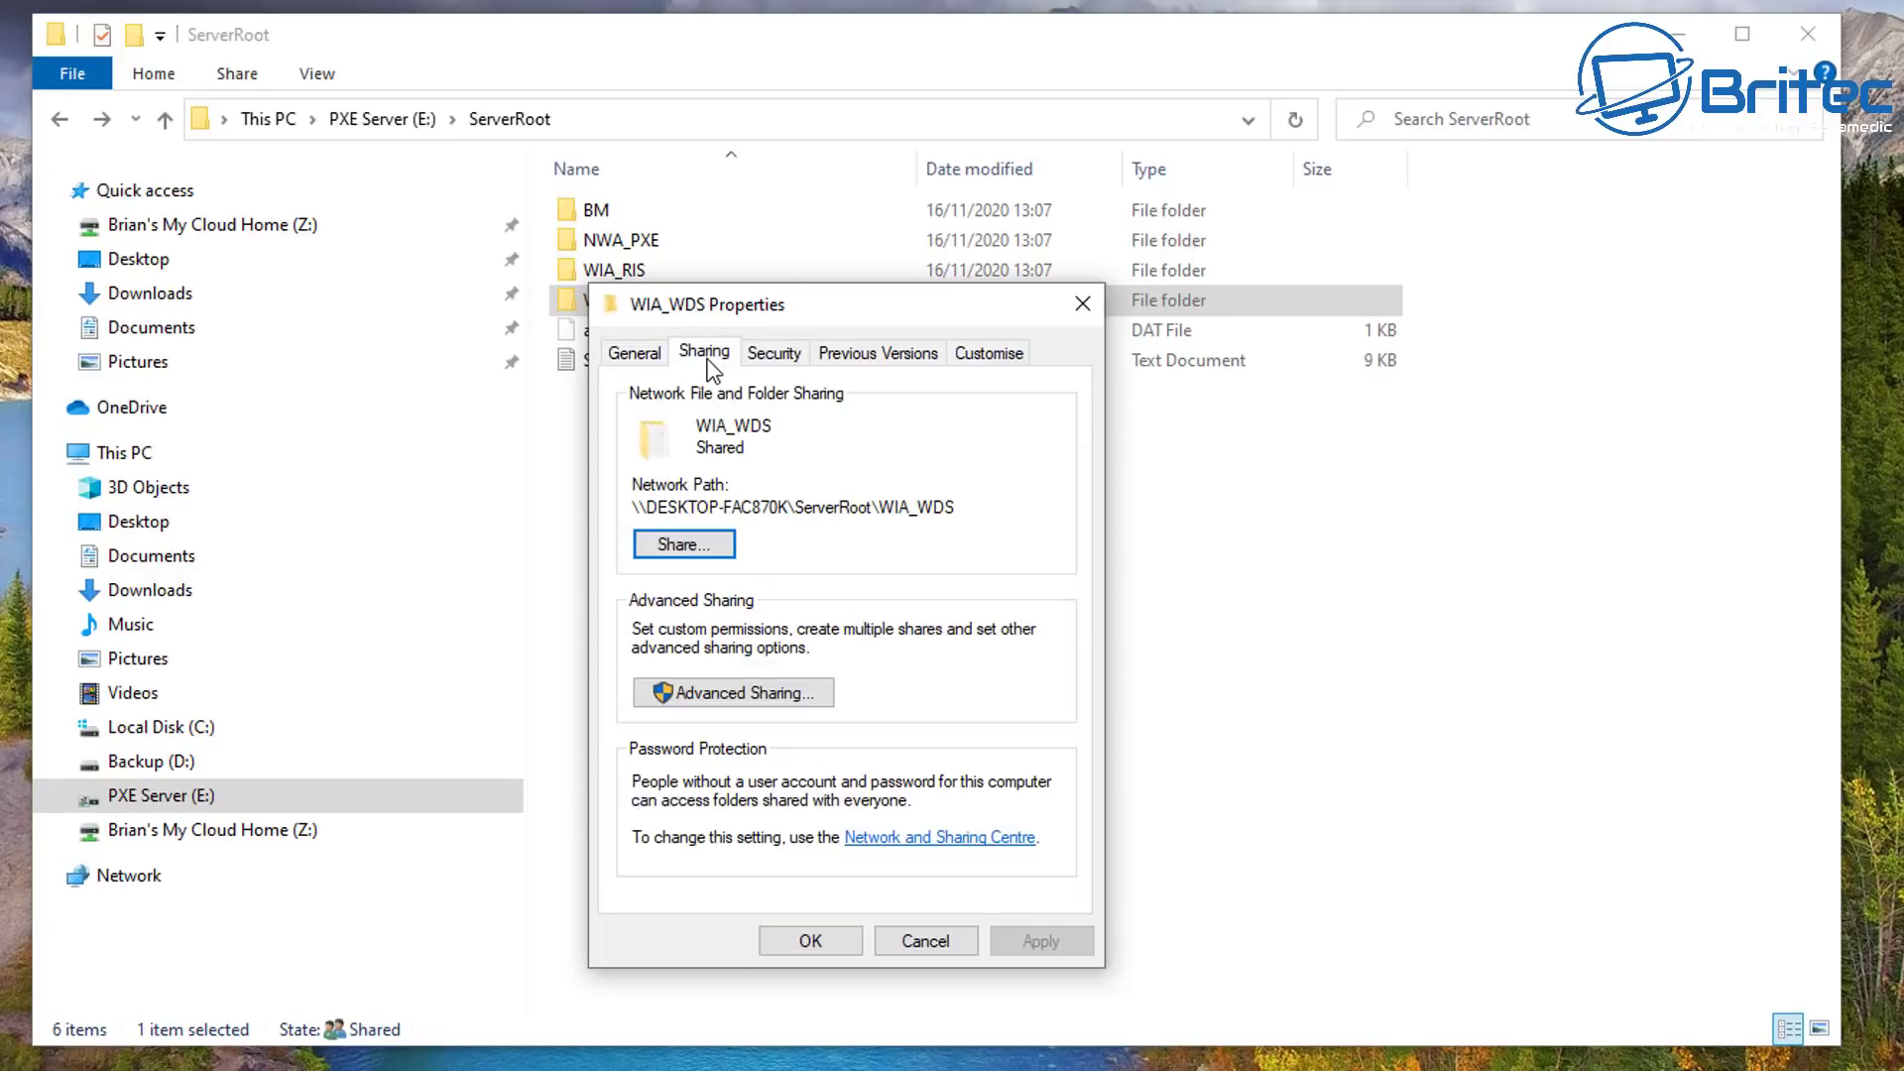
{"action": "left_click", "coordinate": [742, 694]}
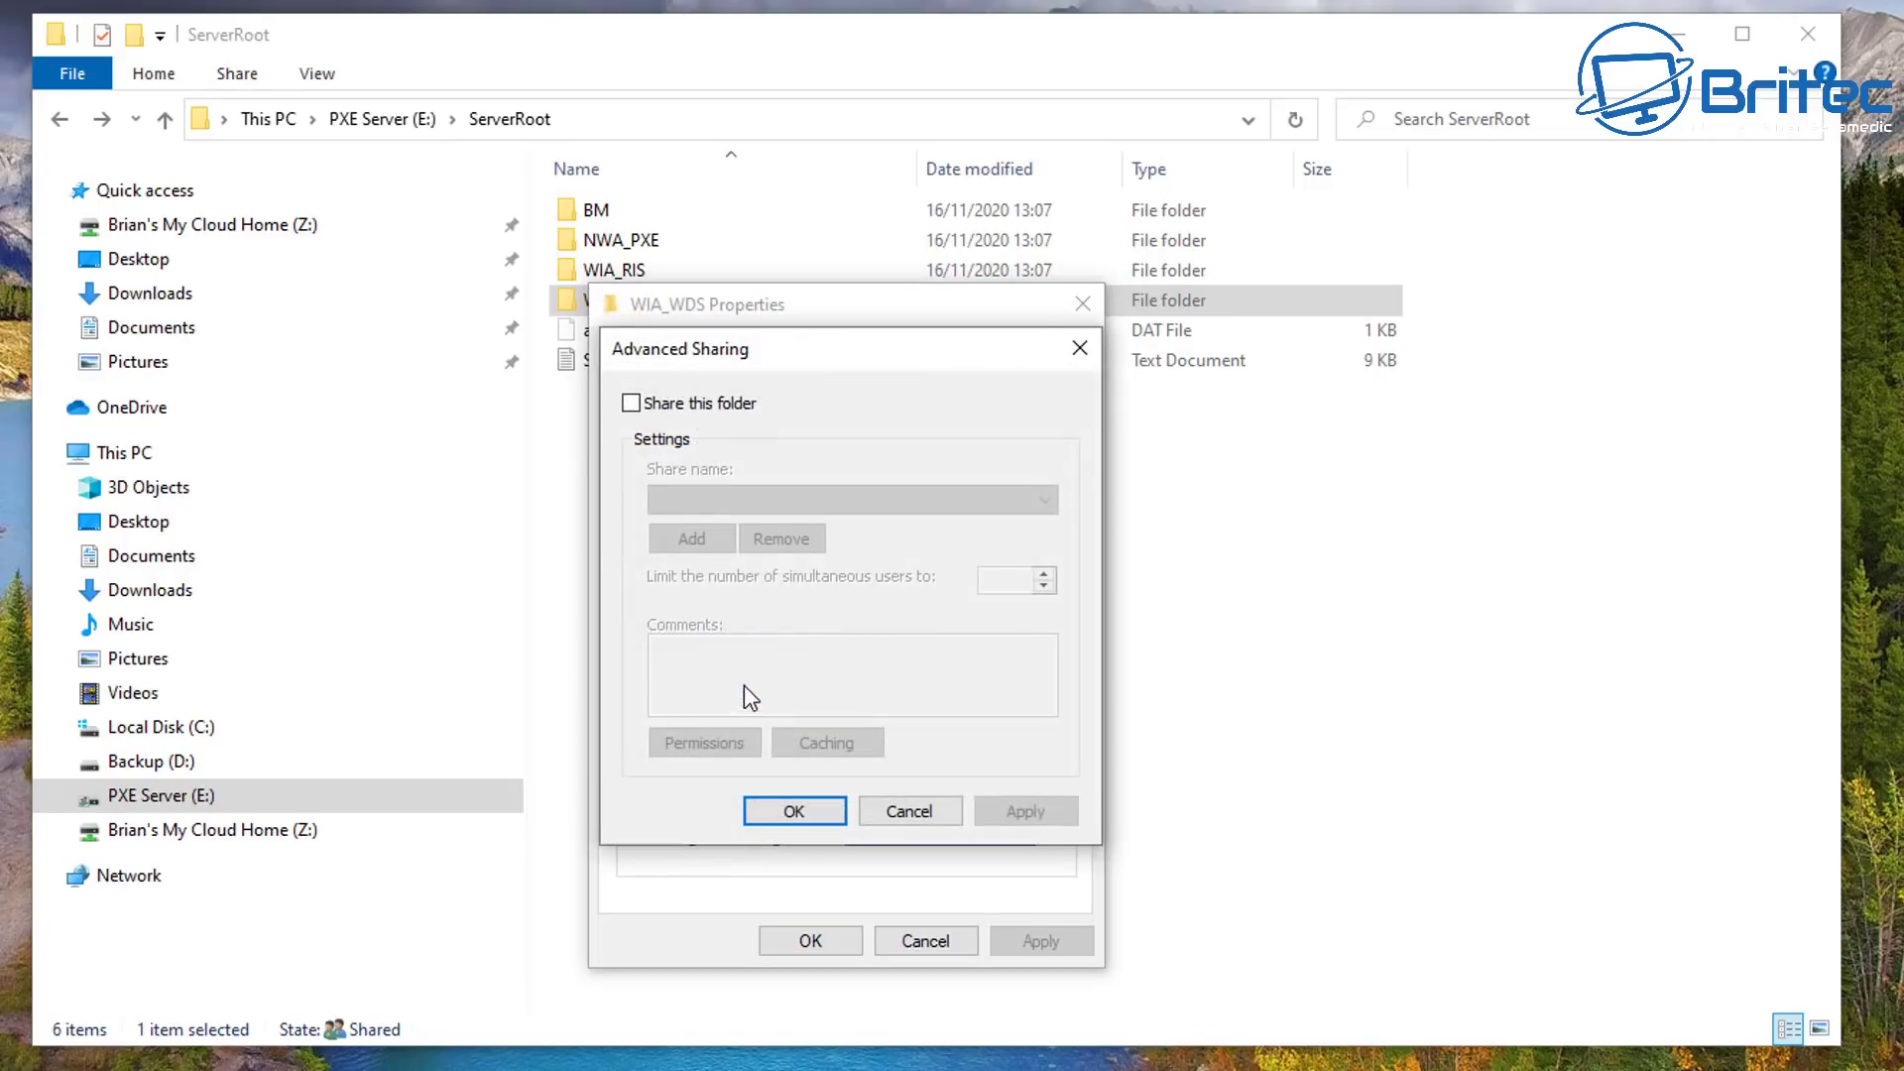
{"action": "left_click", "coordinate": [637, 403]}
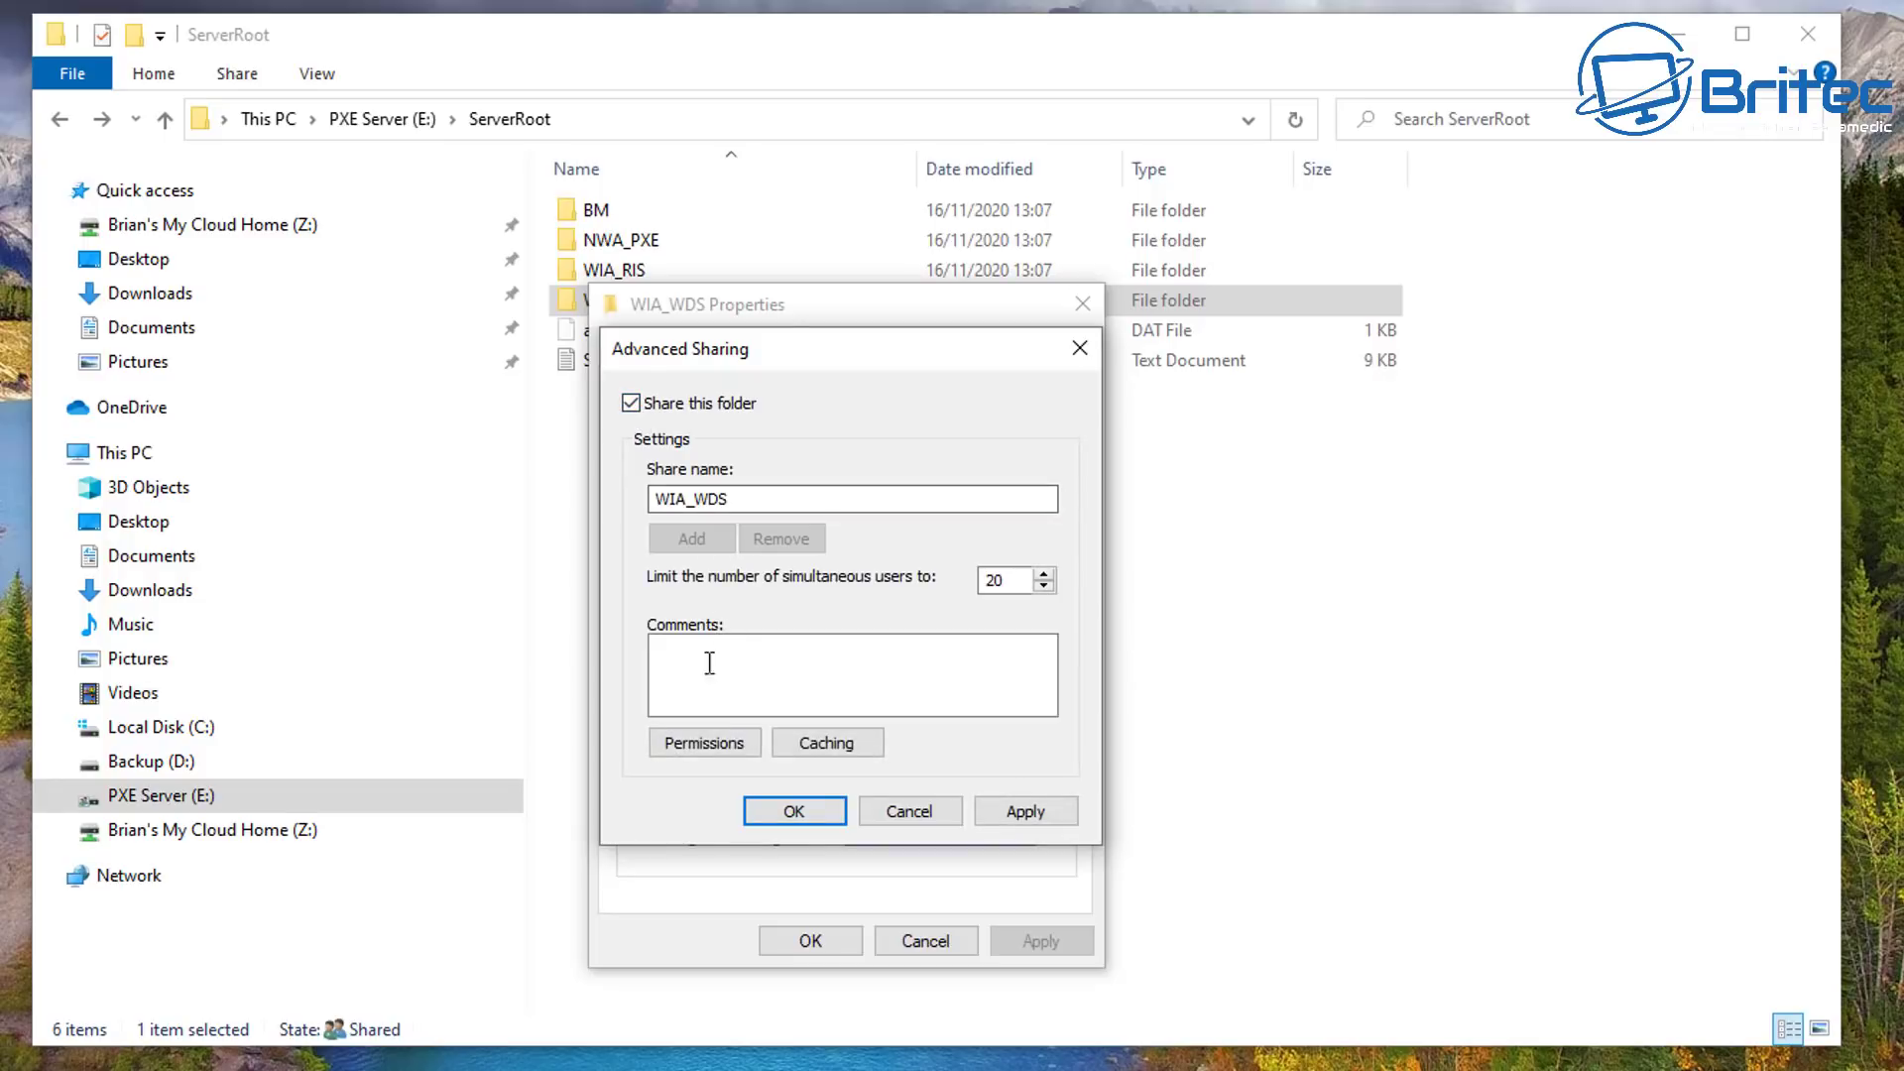
{"action": "left_click", "coordinate": [710, 752]}
{"action": "left_click", "coordinate": [963, 716]}
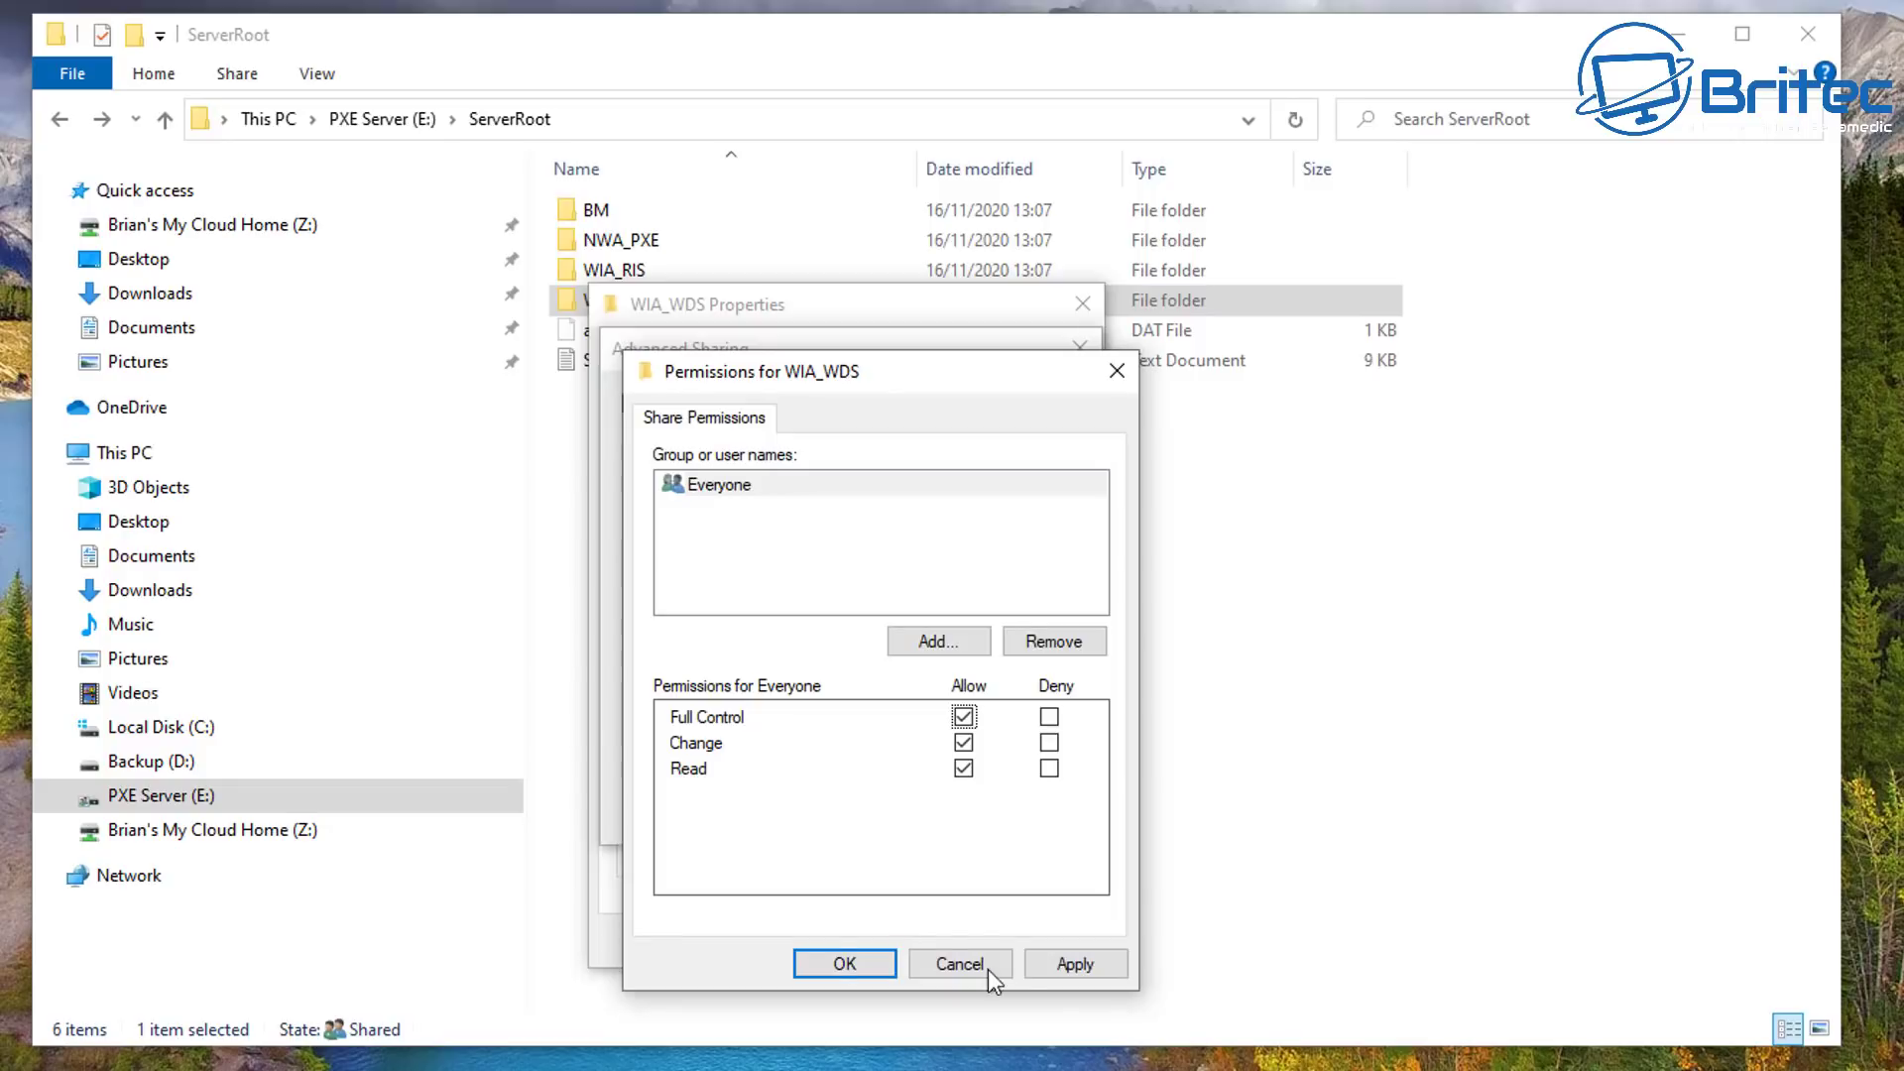
{"action": "left_click", "coordinate": [1079, 974]}
{"action": "left_click", "coordinate": [846, 962]}
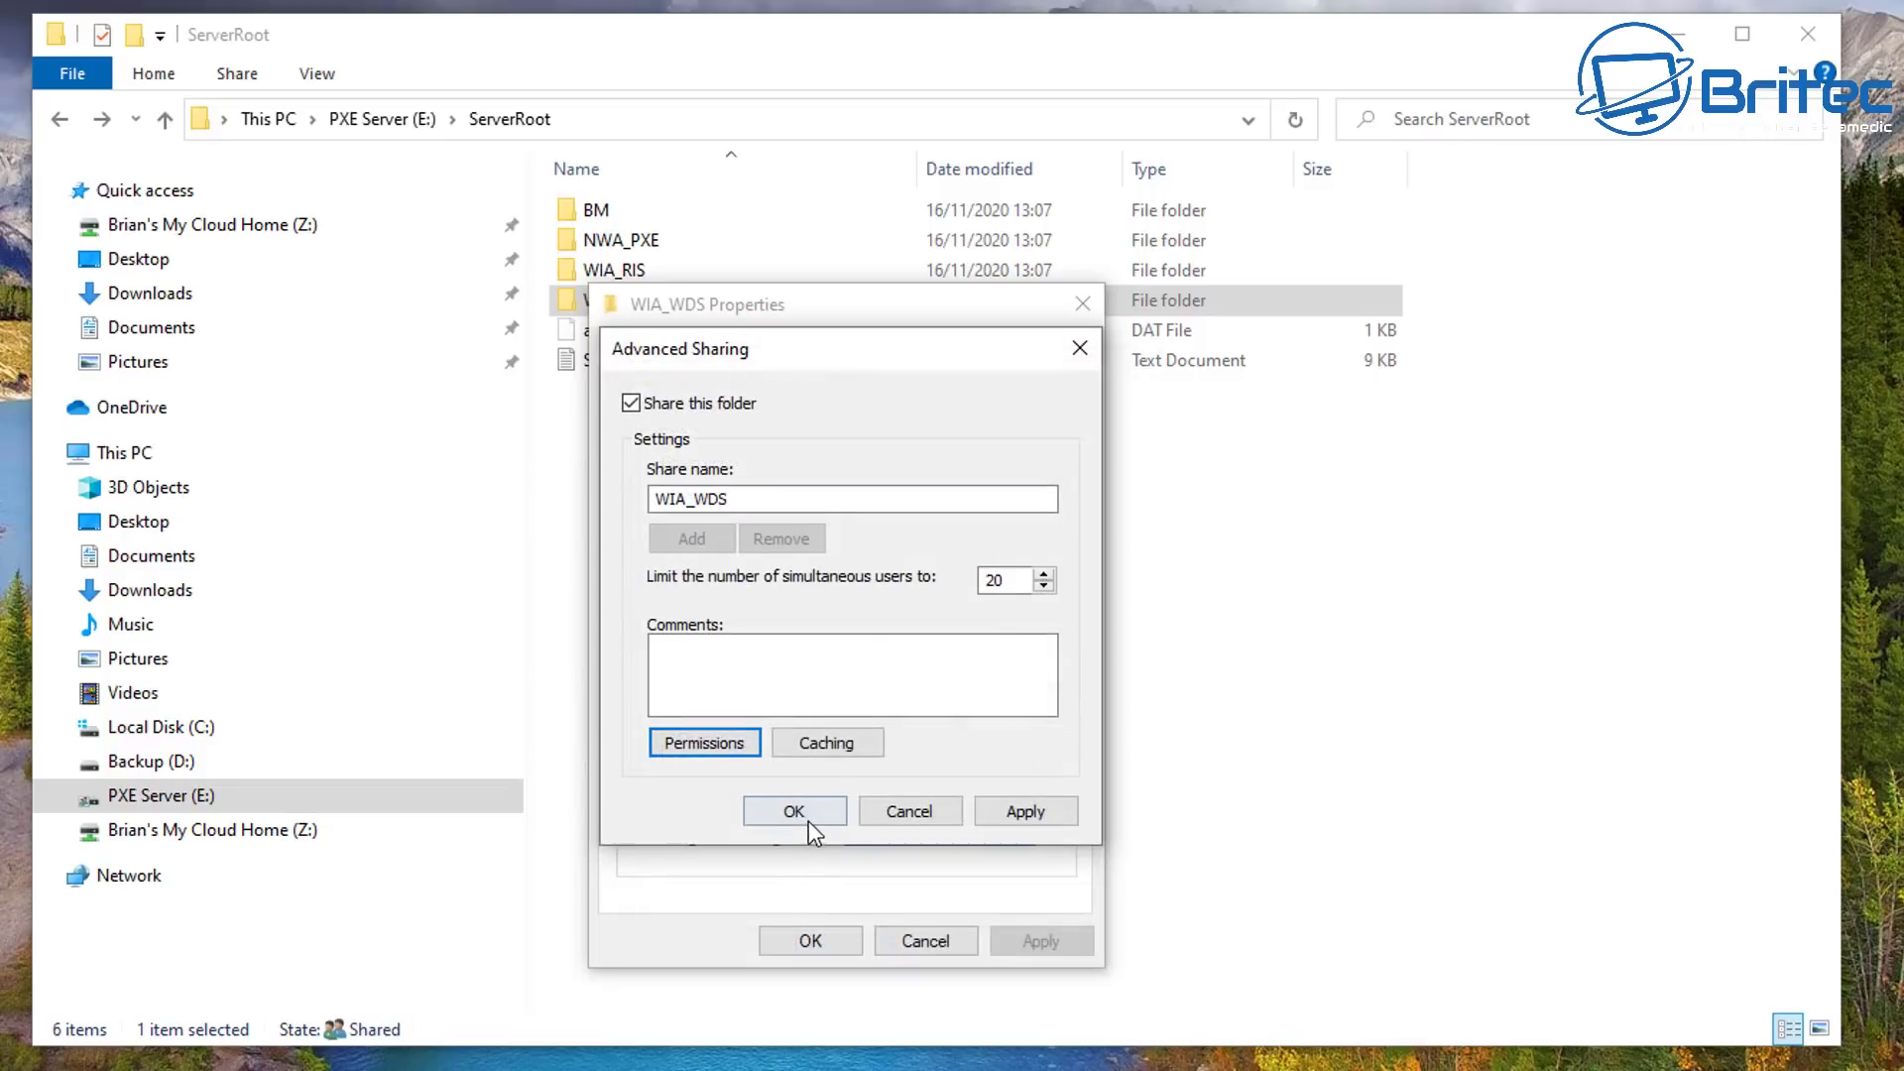
Rename the share to WIA_WDS_SHARE, confirm, and close the WIA_WDS properties
{"action": "left_click", "coordinate": [745, 499]}
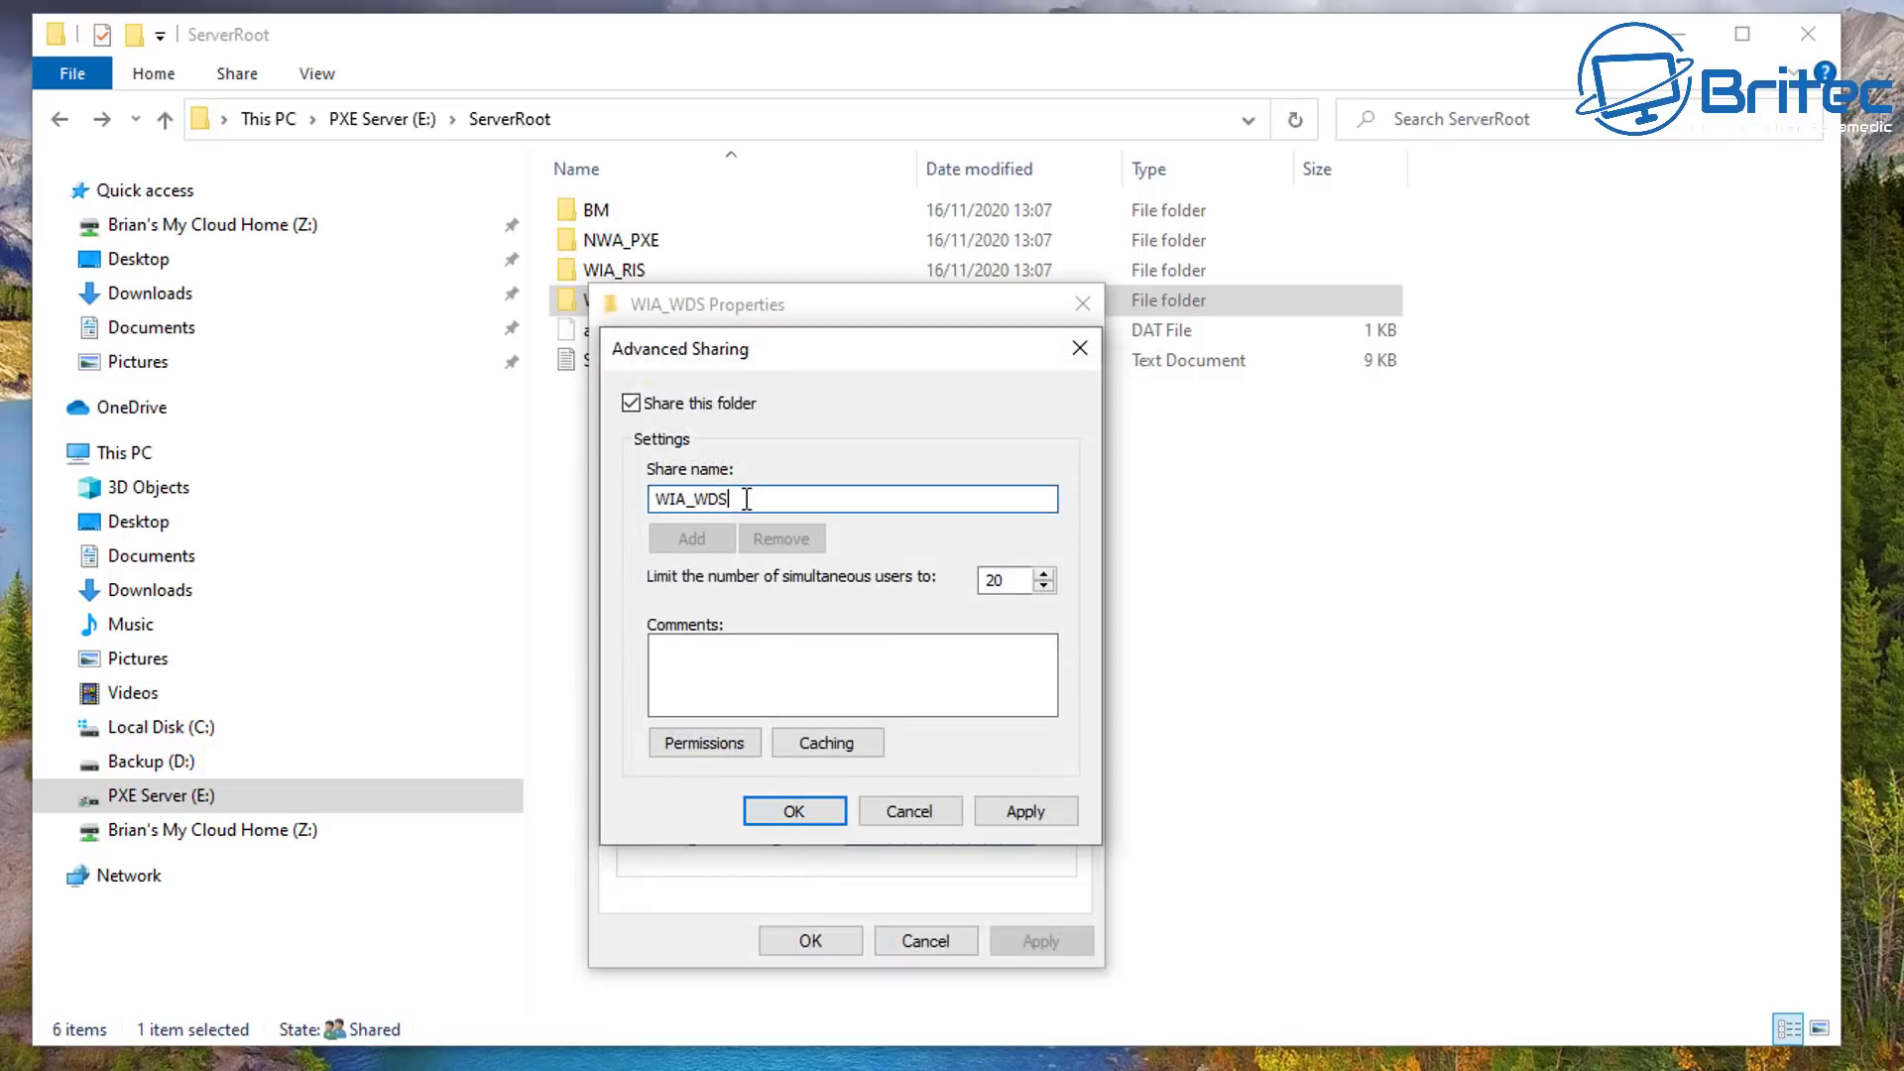
{"action": "type", "text": "_"}
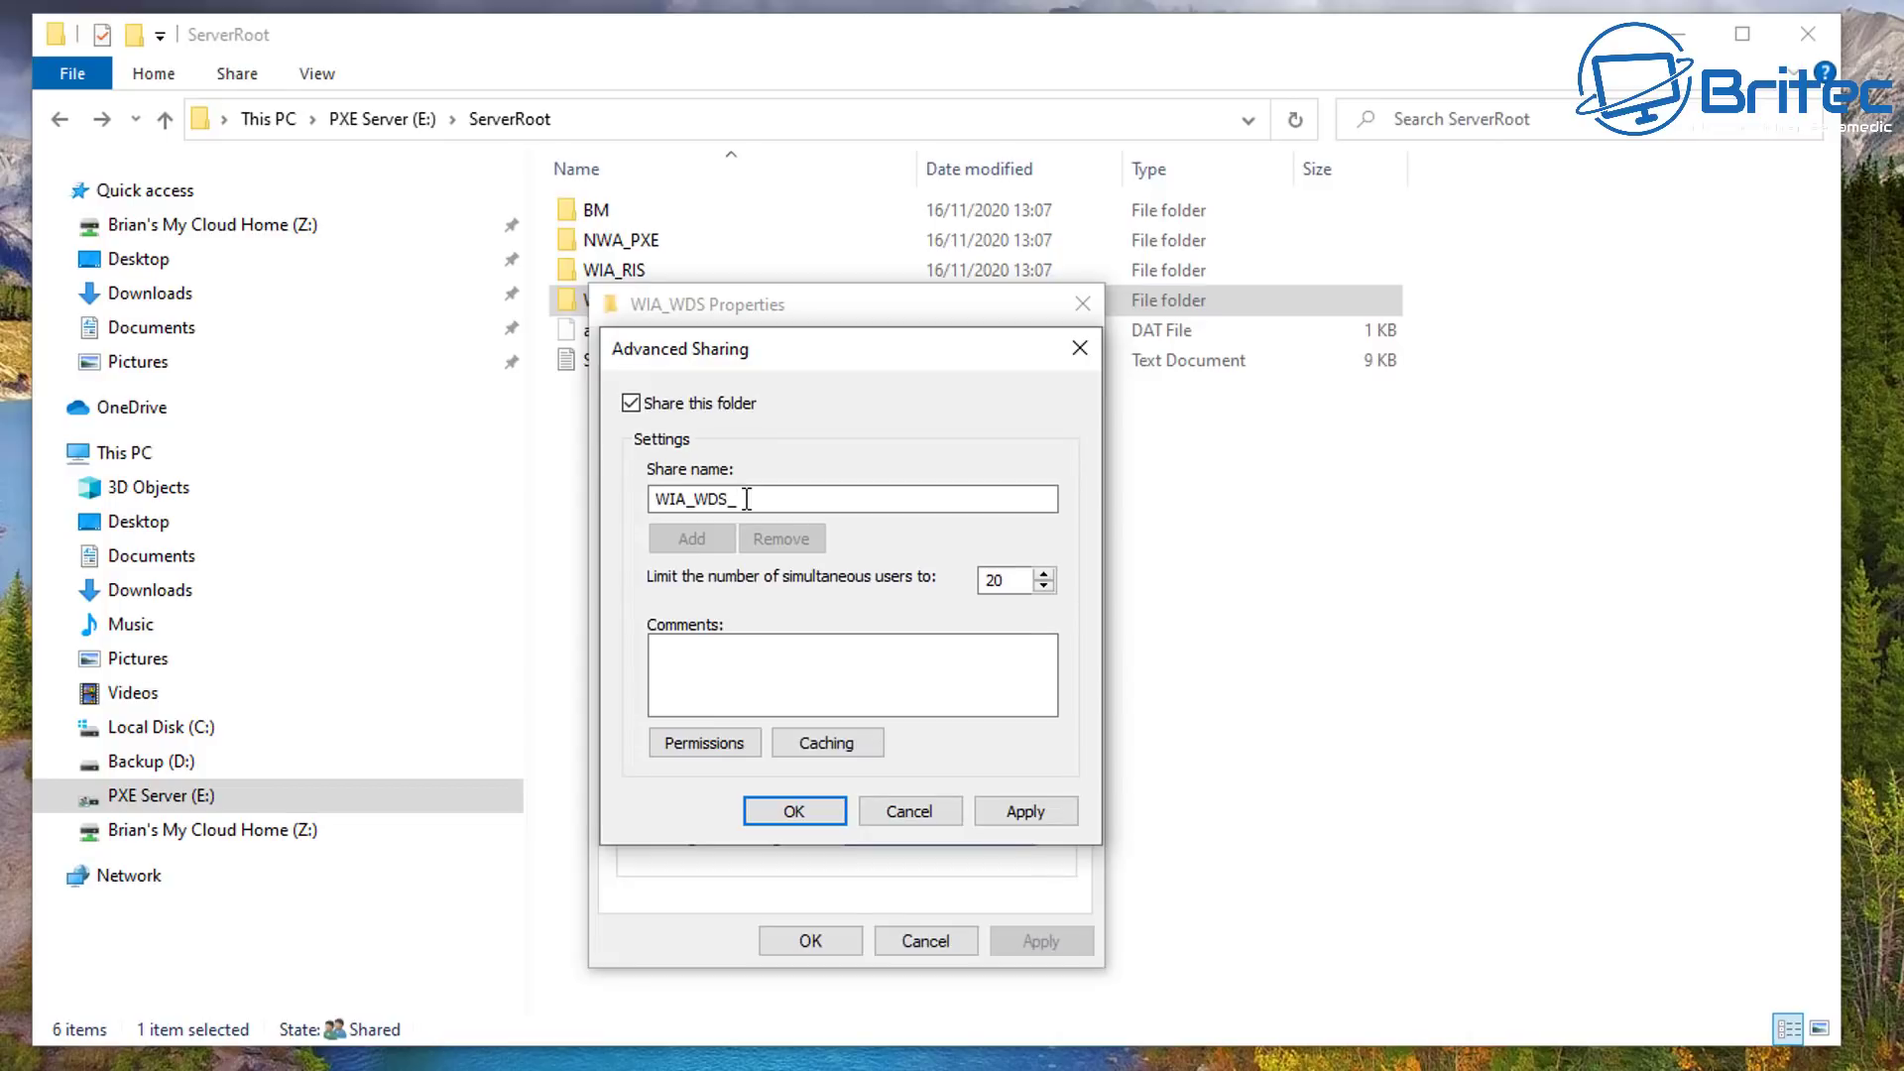
{"action": "type", "text": "SHARE"}
{"action": "left_click", "coordinate": [1036, 815]}
{"action": "left_click", "coordinate": [793, 812]}
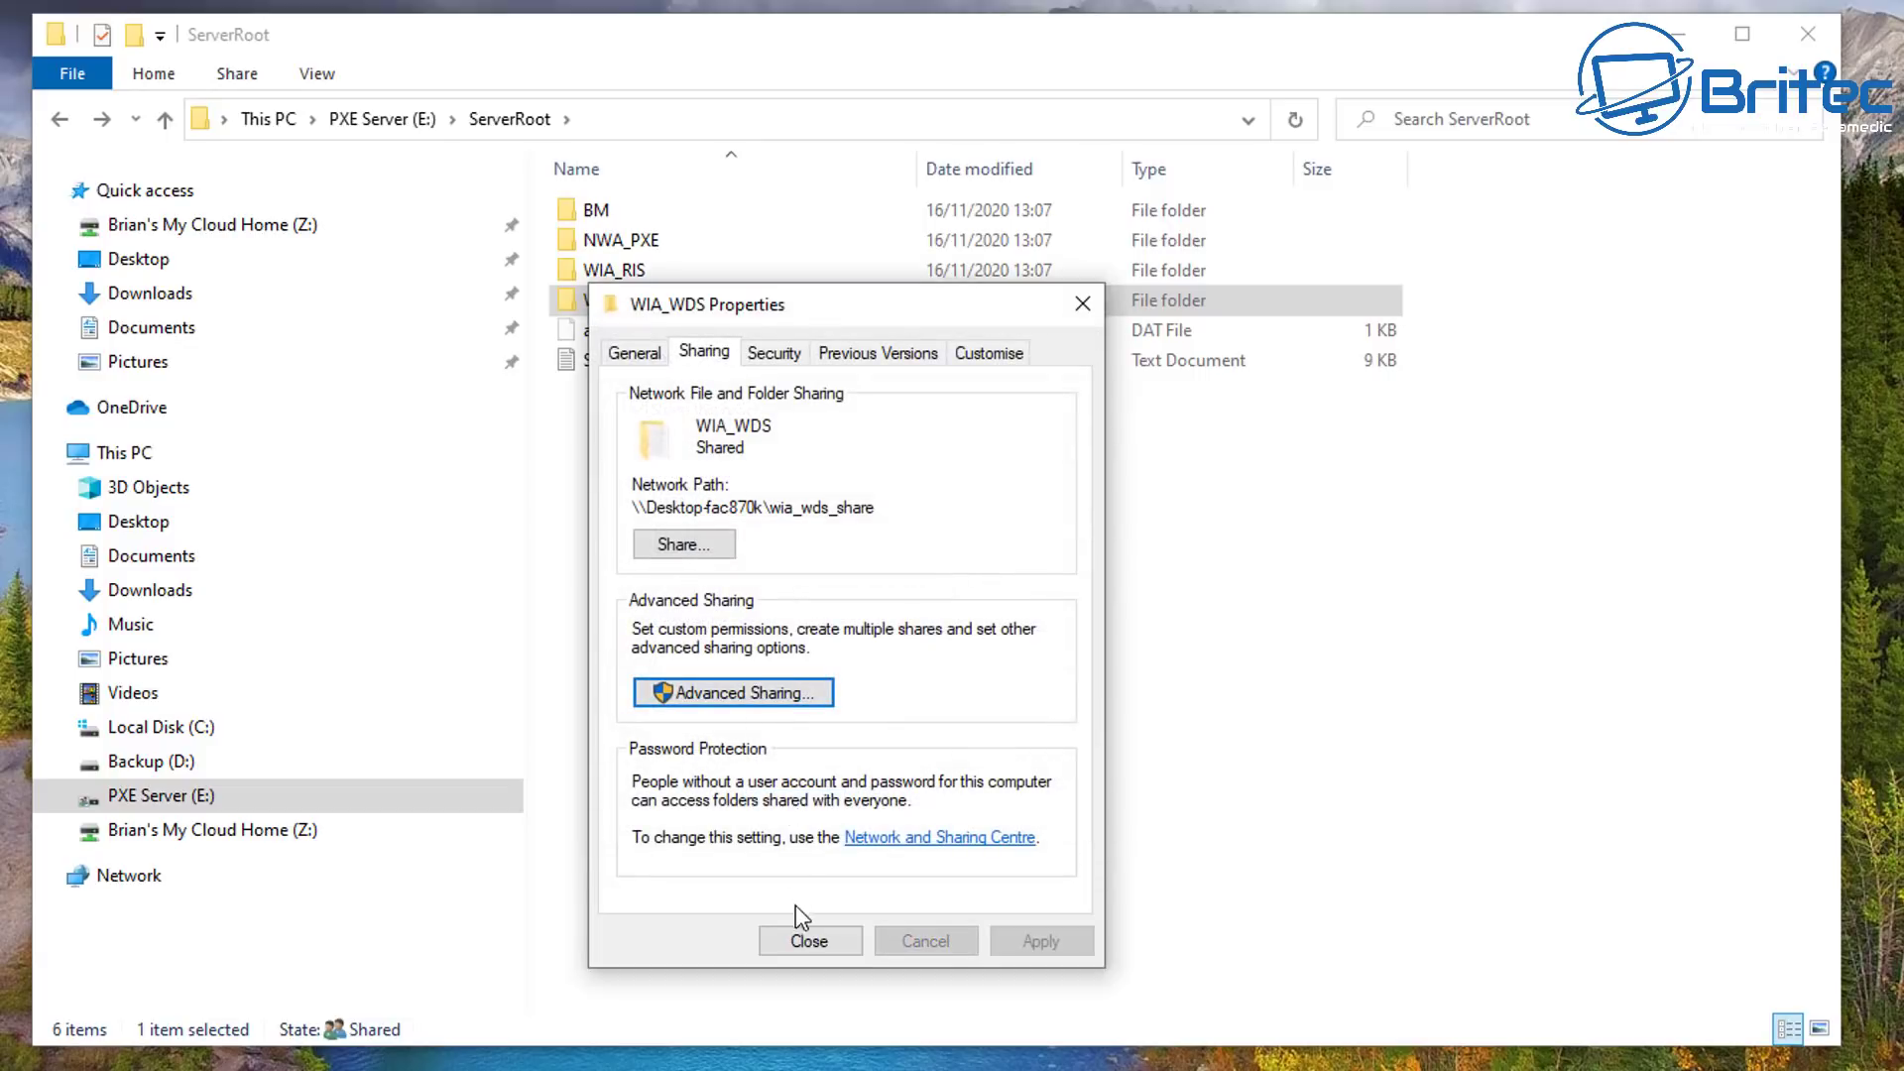
{"action": "left_click", "coordinate": [787, 355]}
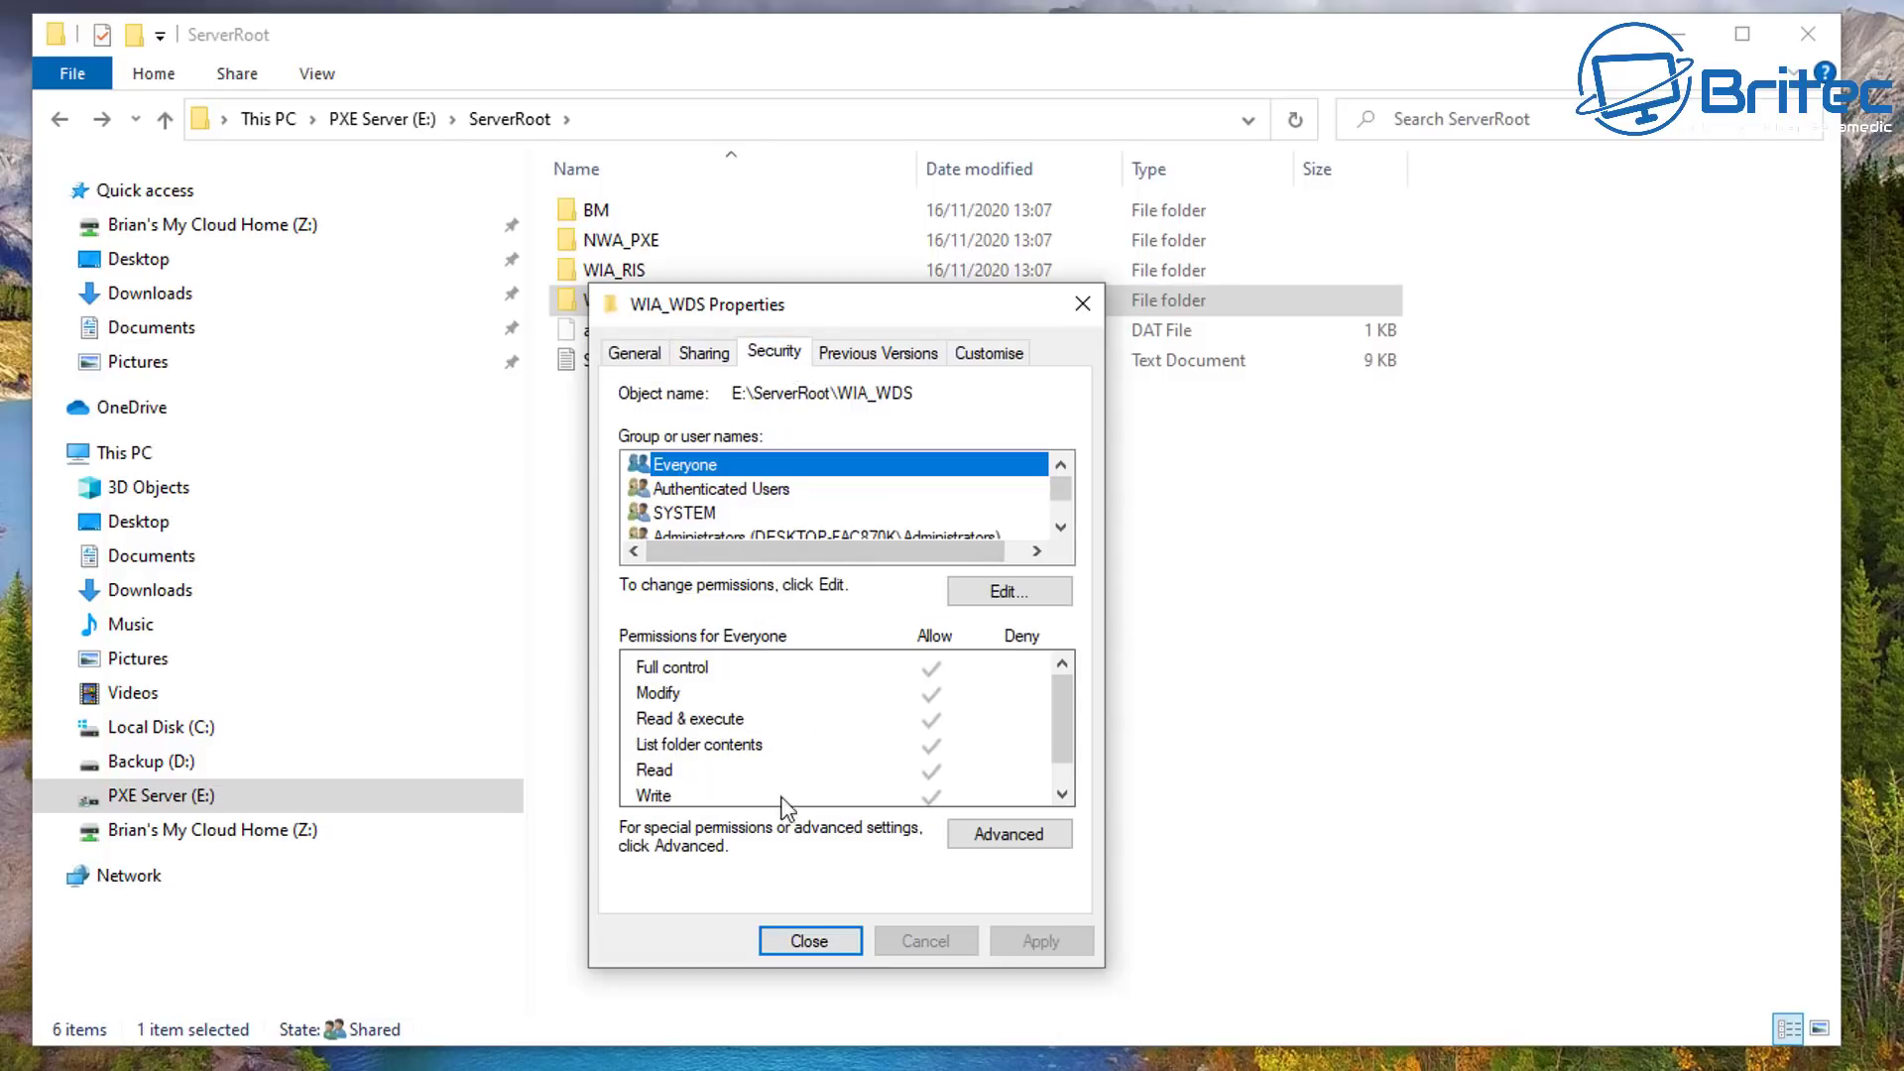
{"action": "left_click", "coordinate": [817, 945]}
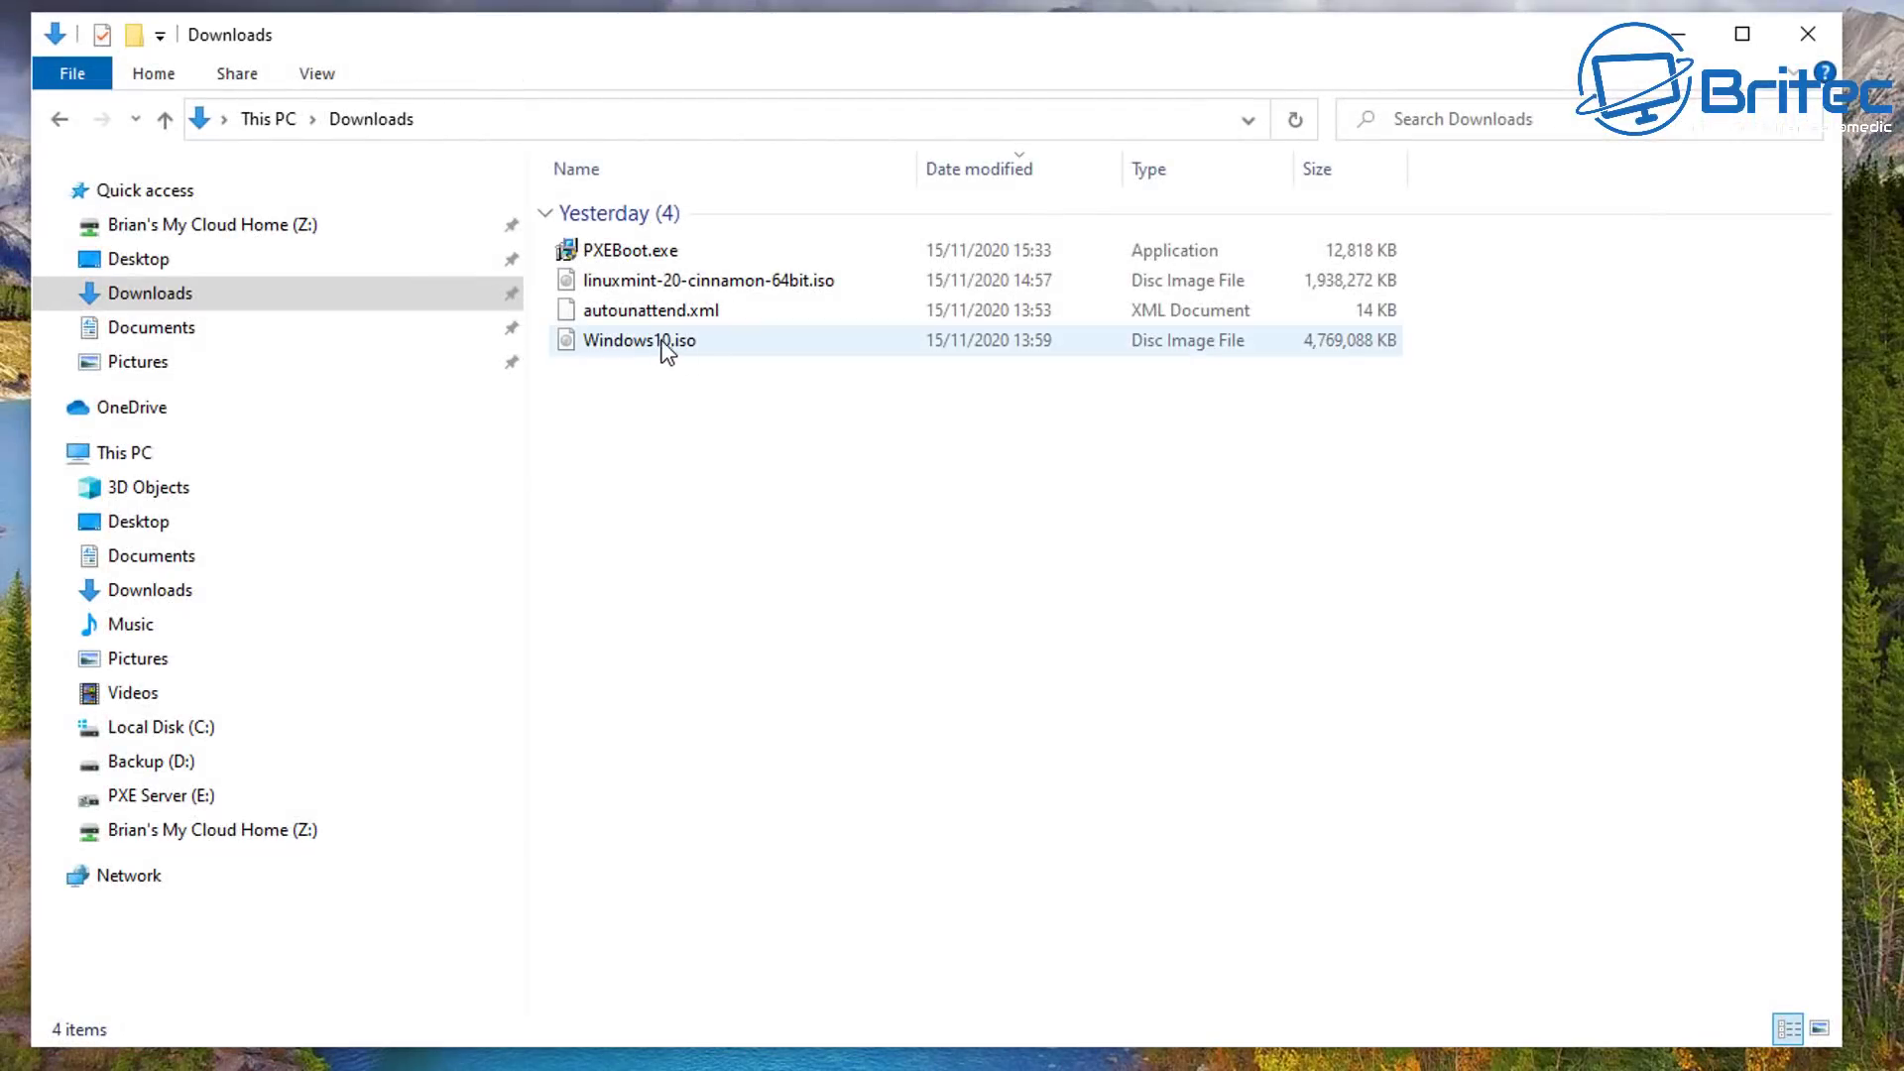
Start 7-Zip's Extract files for Windows10.iso
{"action": "right_click", "coordinate": [662, 343]}
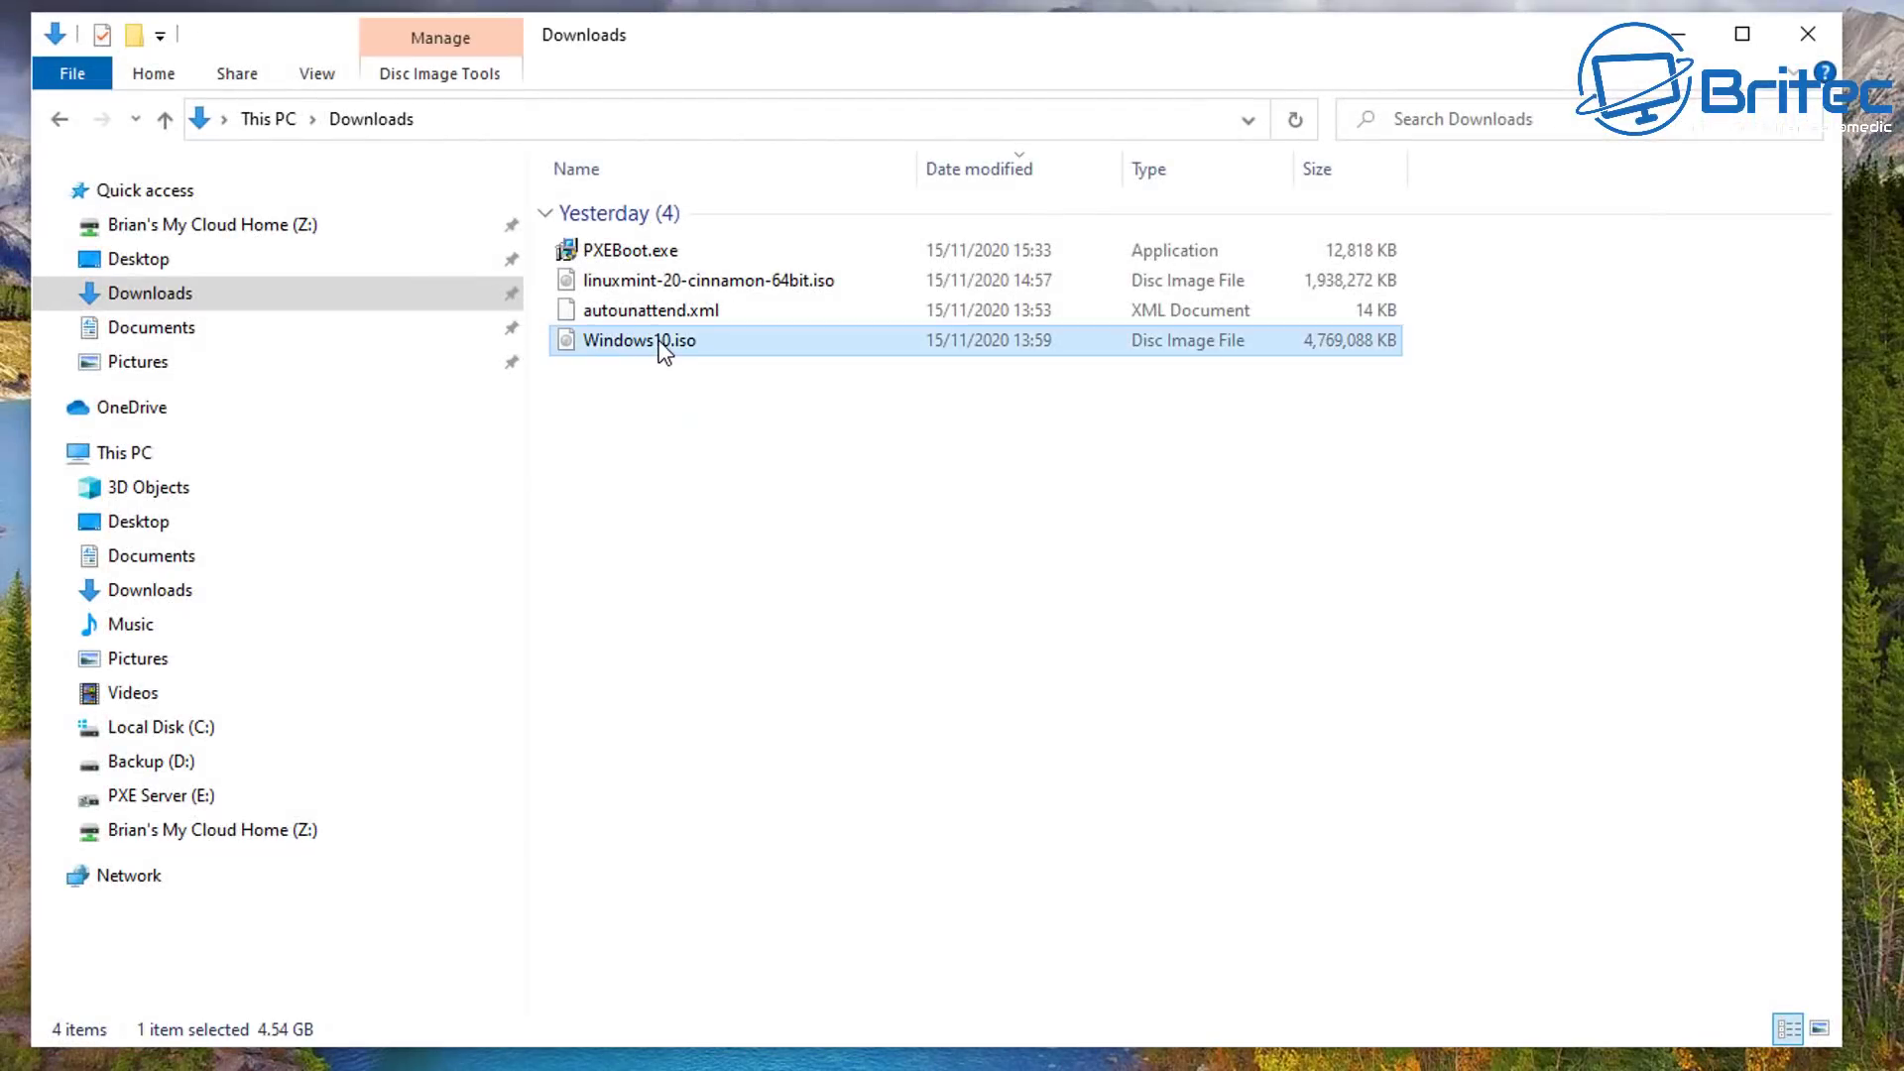
{"action": "mouse_move", "coordinate": [1004, 464]}
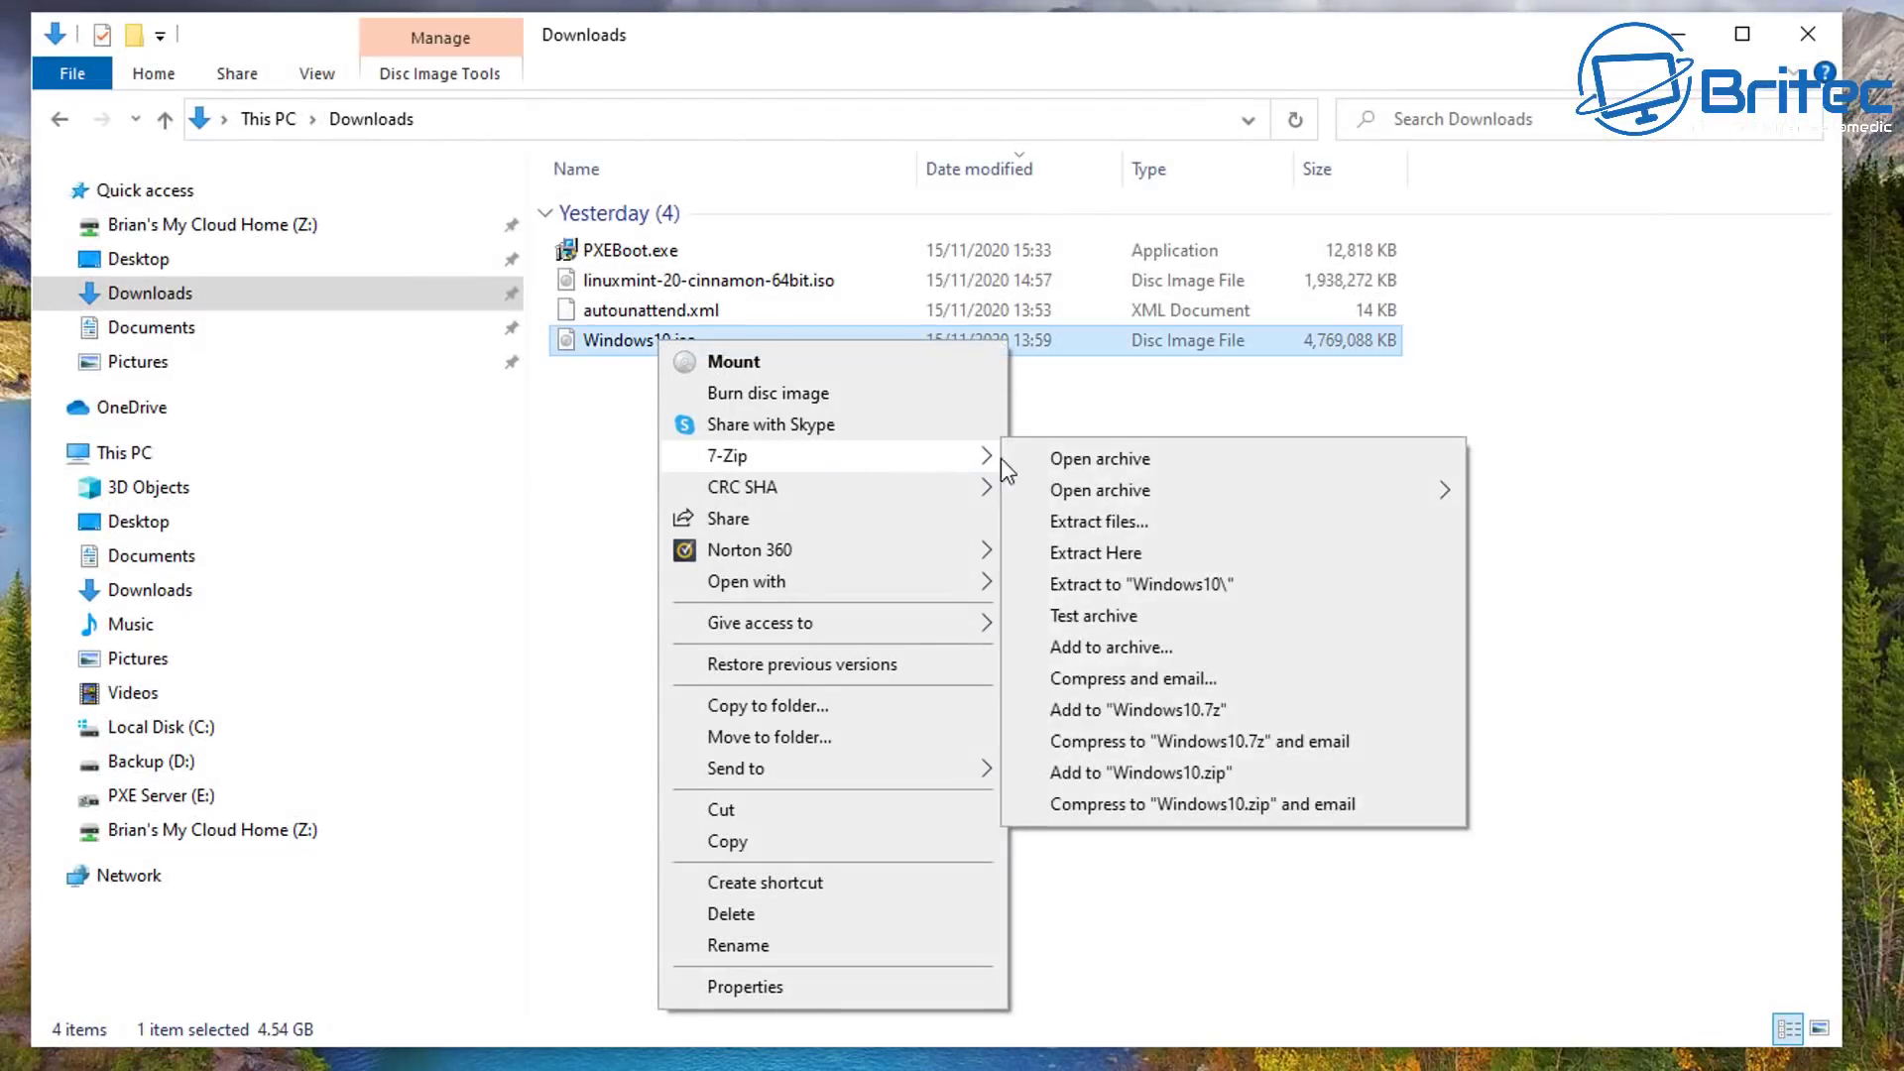
{"action": "left_click", "coordinate": [1137, 524]}
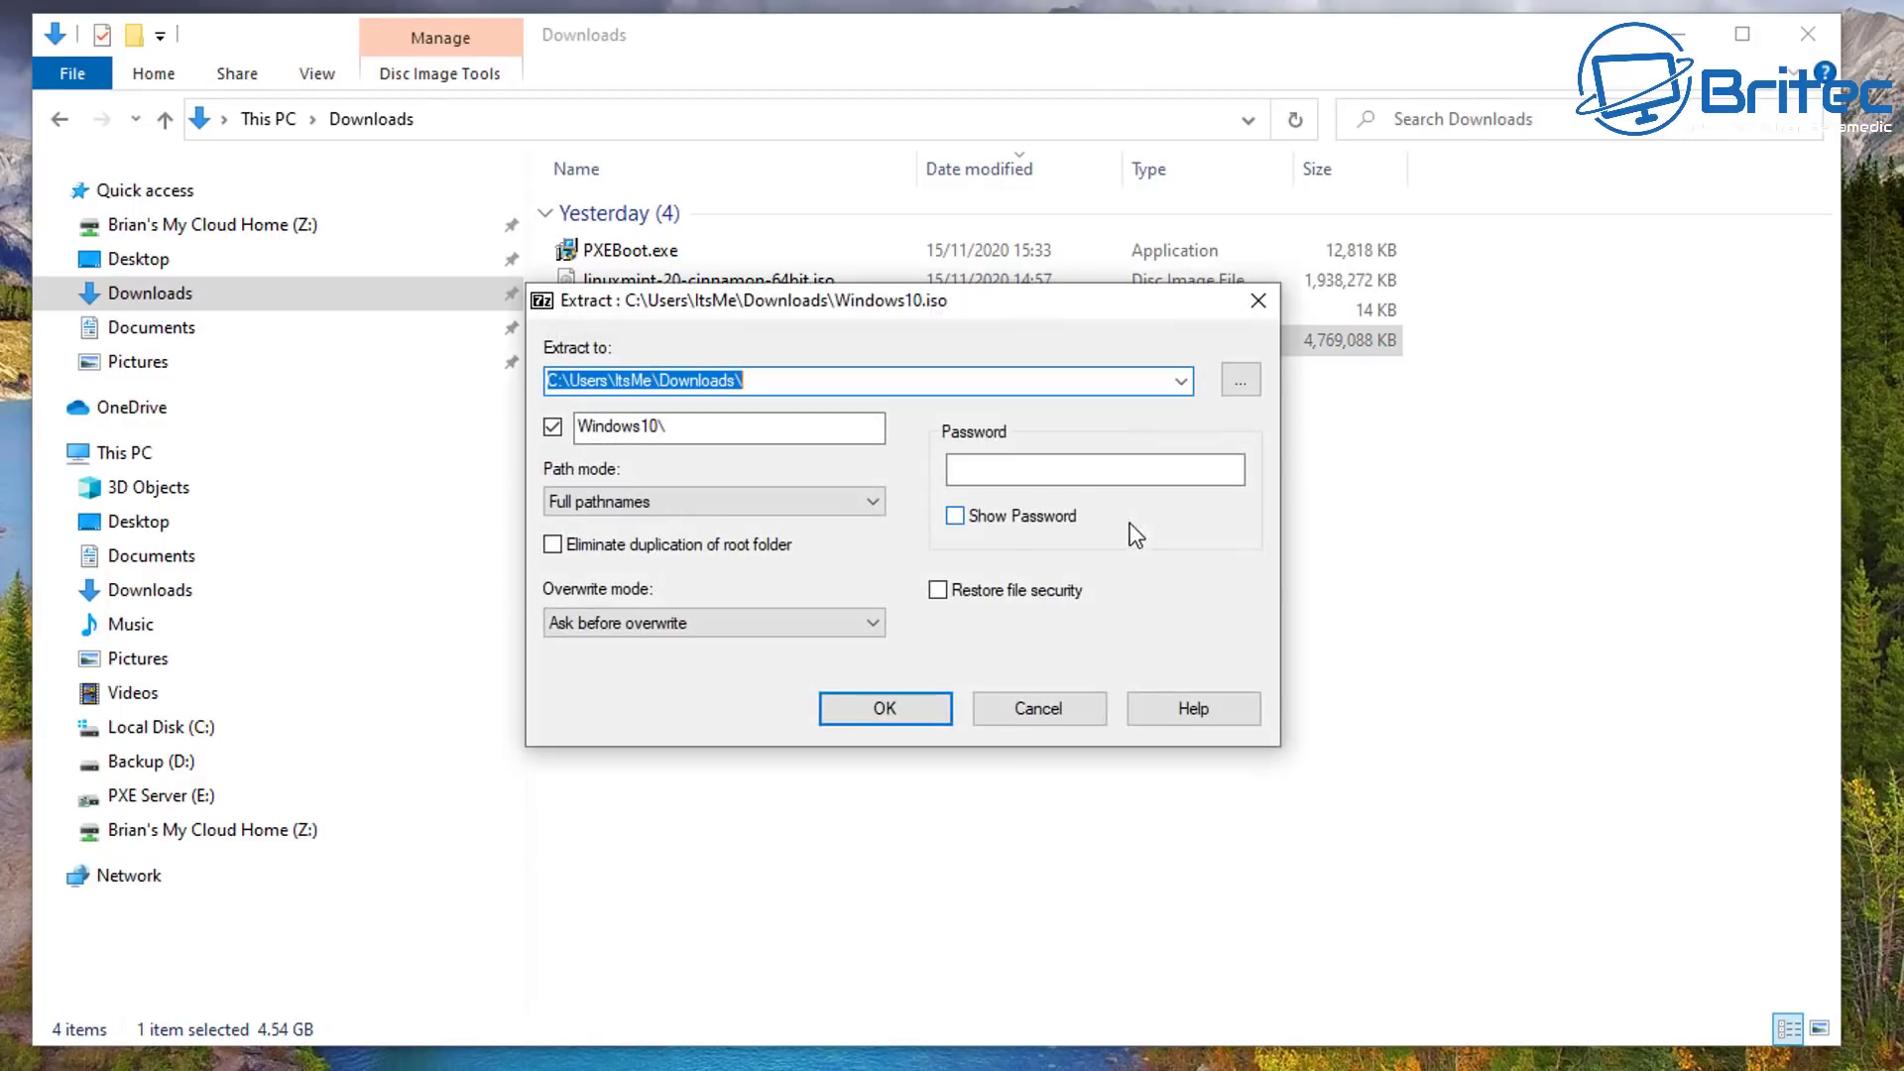
Extract the ISO into E:\ServerRoot\WIA_WDS\Windows_10 and close the finished window
{"action": "left_click", "coordinate": [1237, 381]}
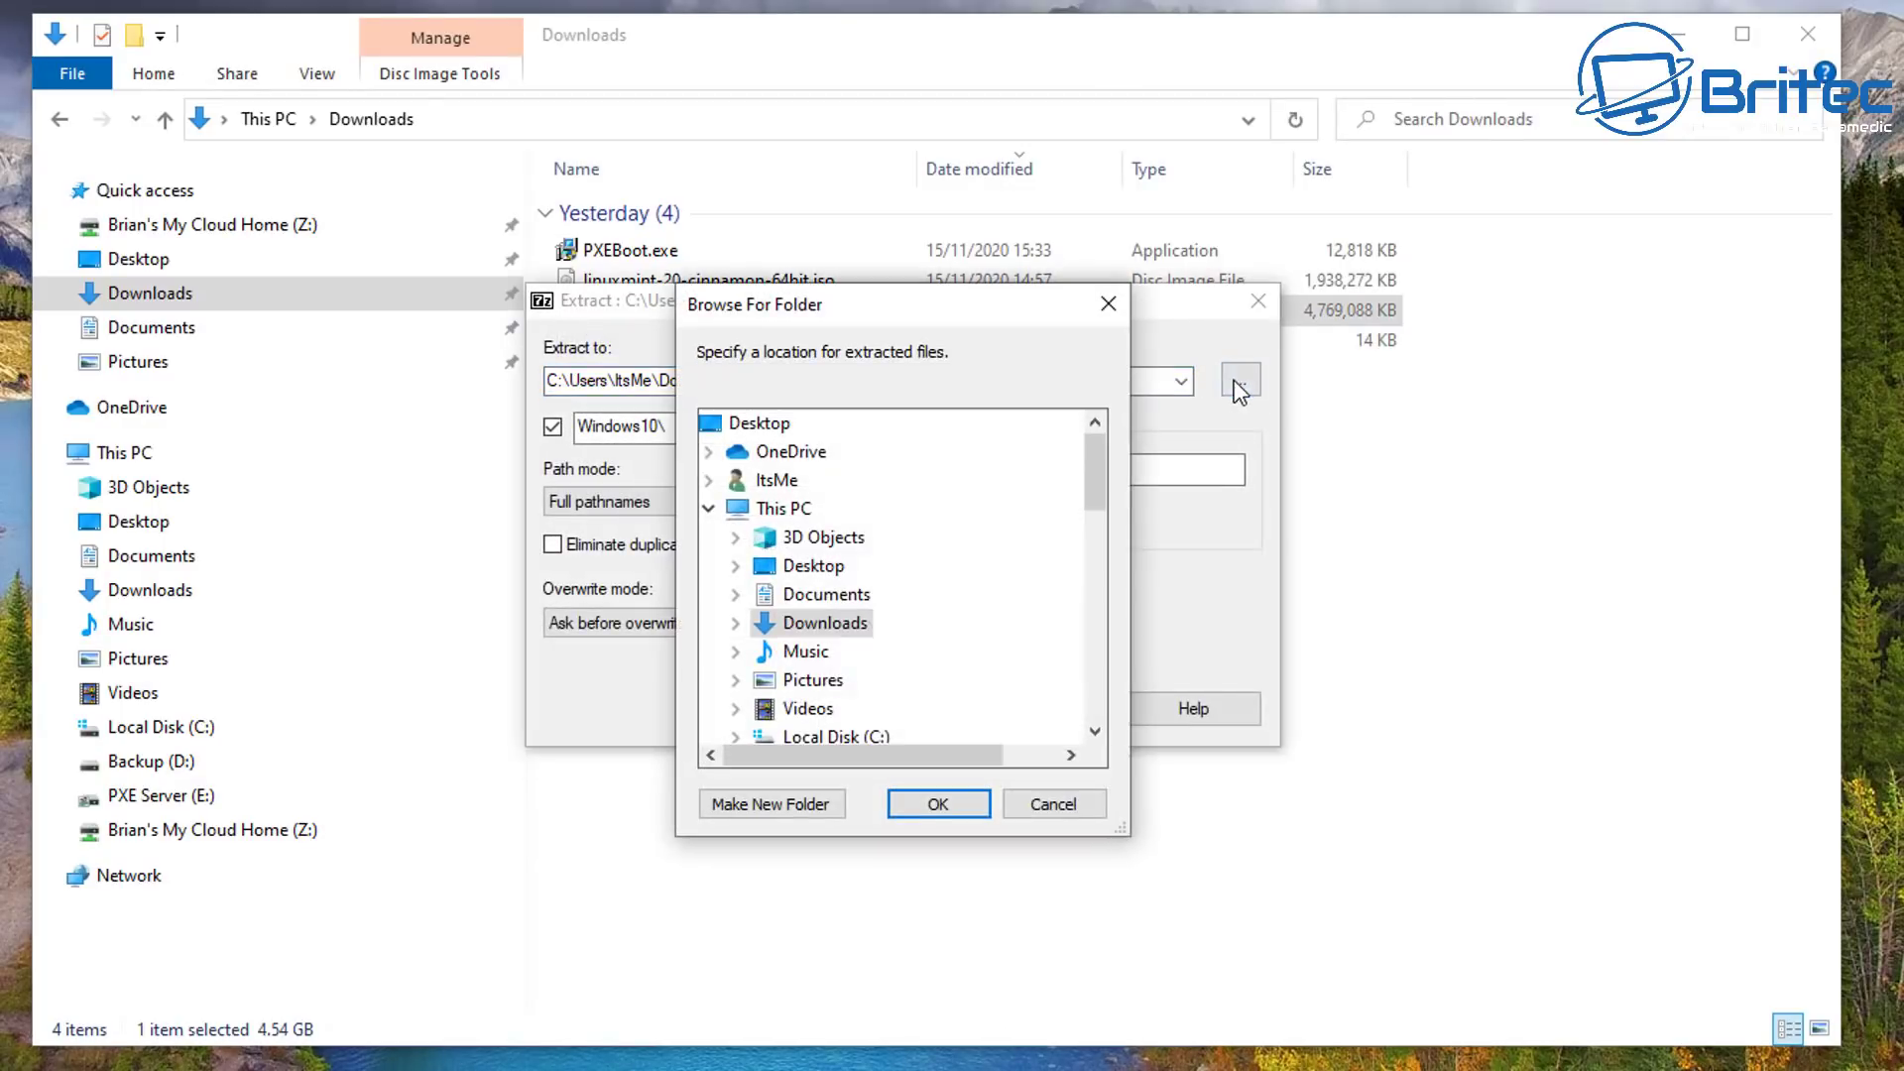
{"action": "scroll", "coordinate": [898, 670], "scroll_direction": "down", "scroll_amount": 2}
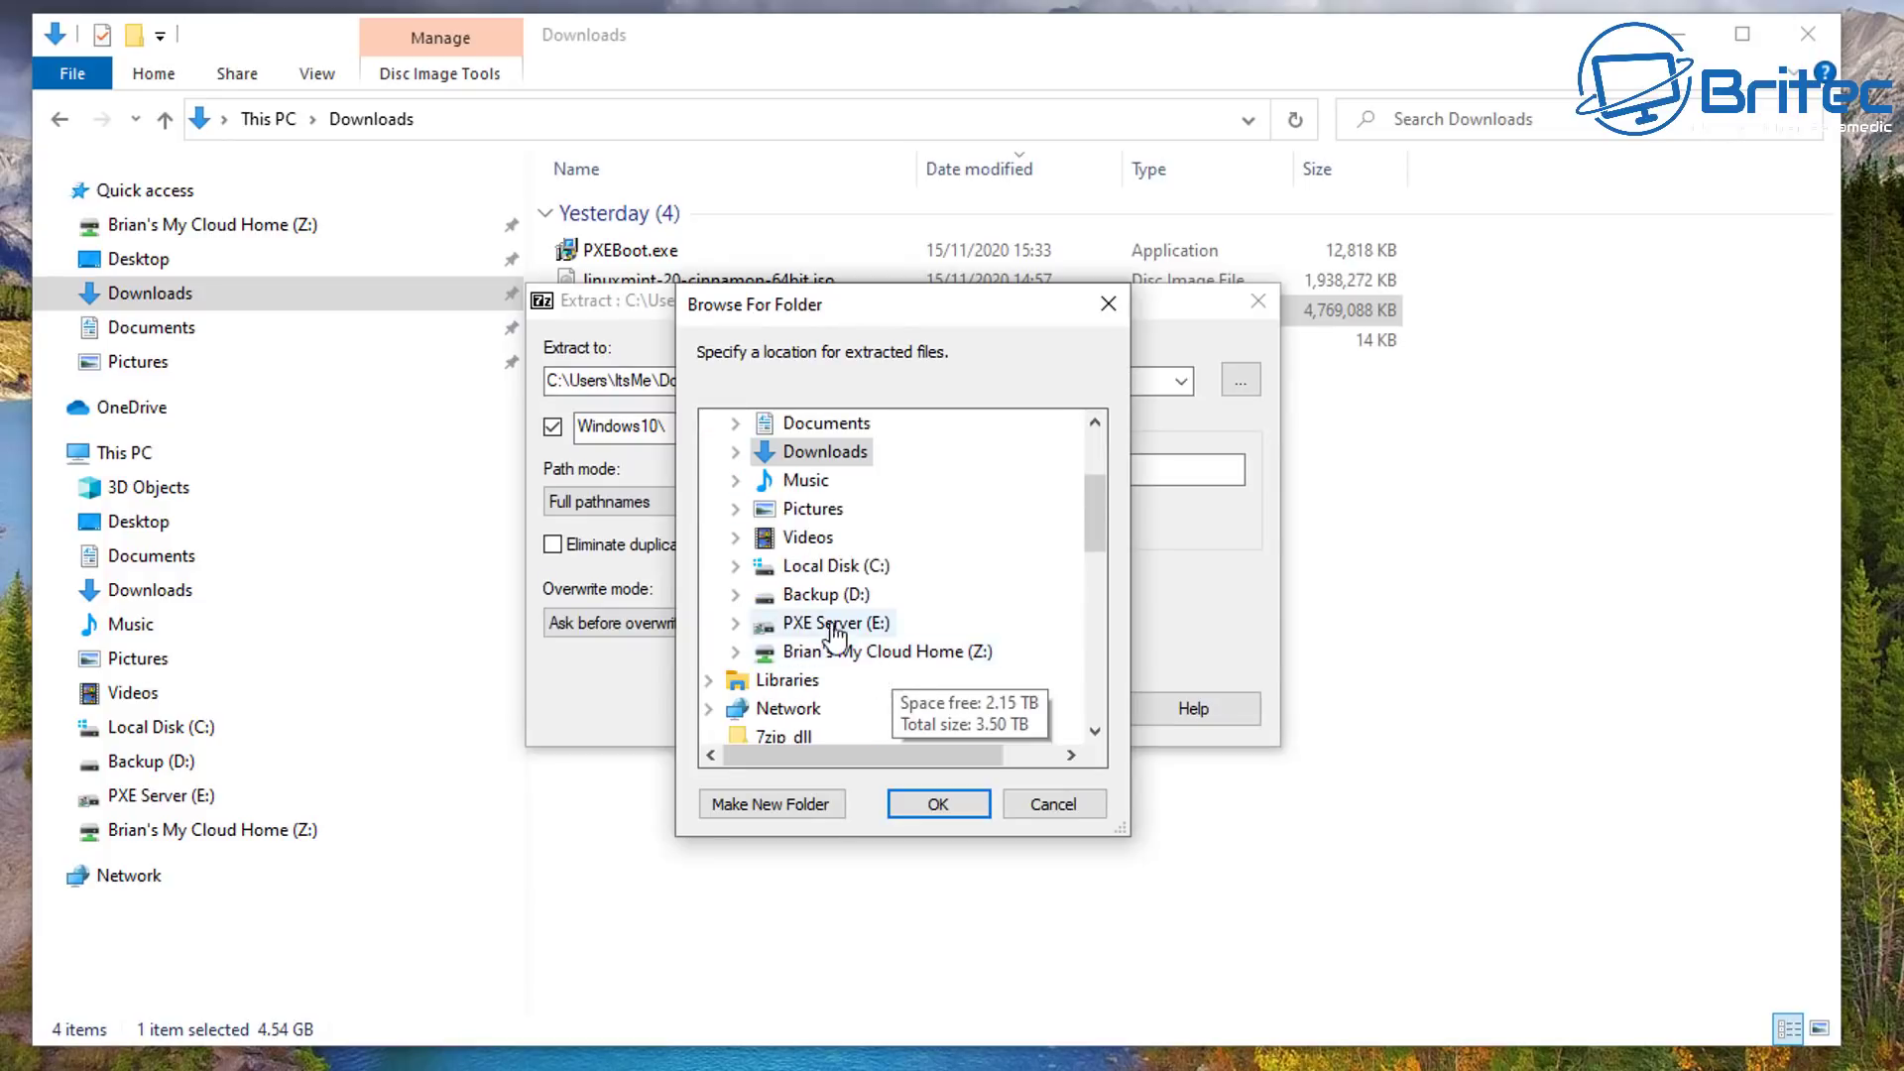
{"action": "double_click", "coordinate": [885, 623]}
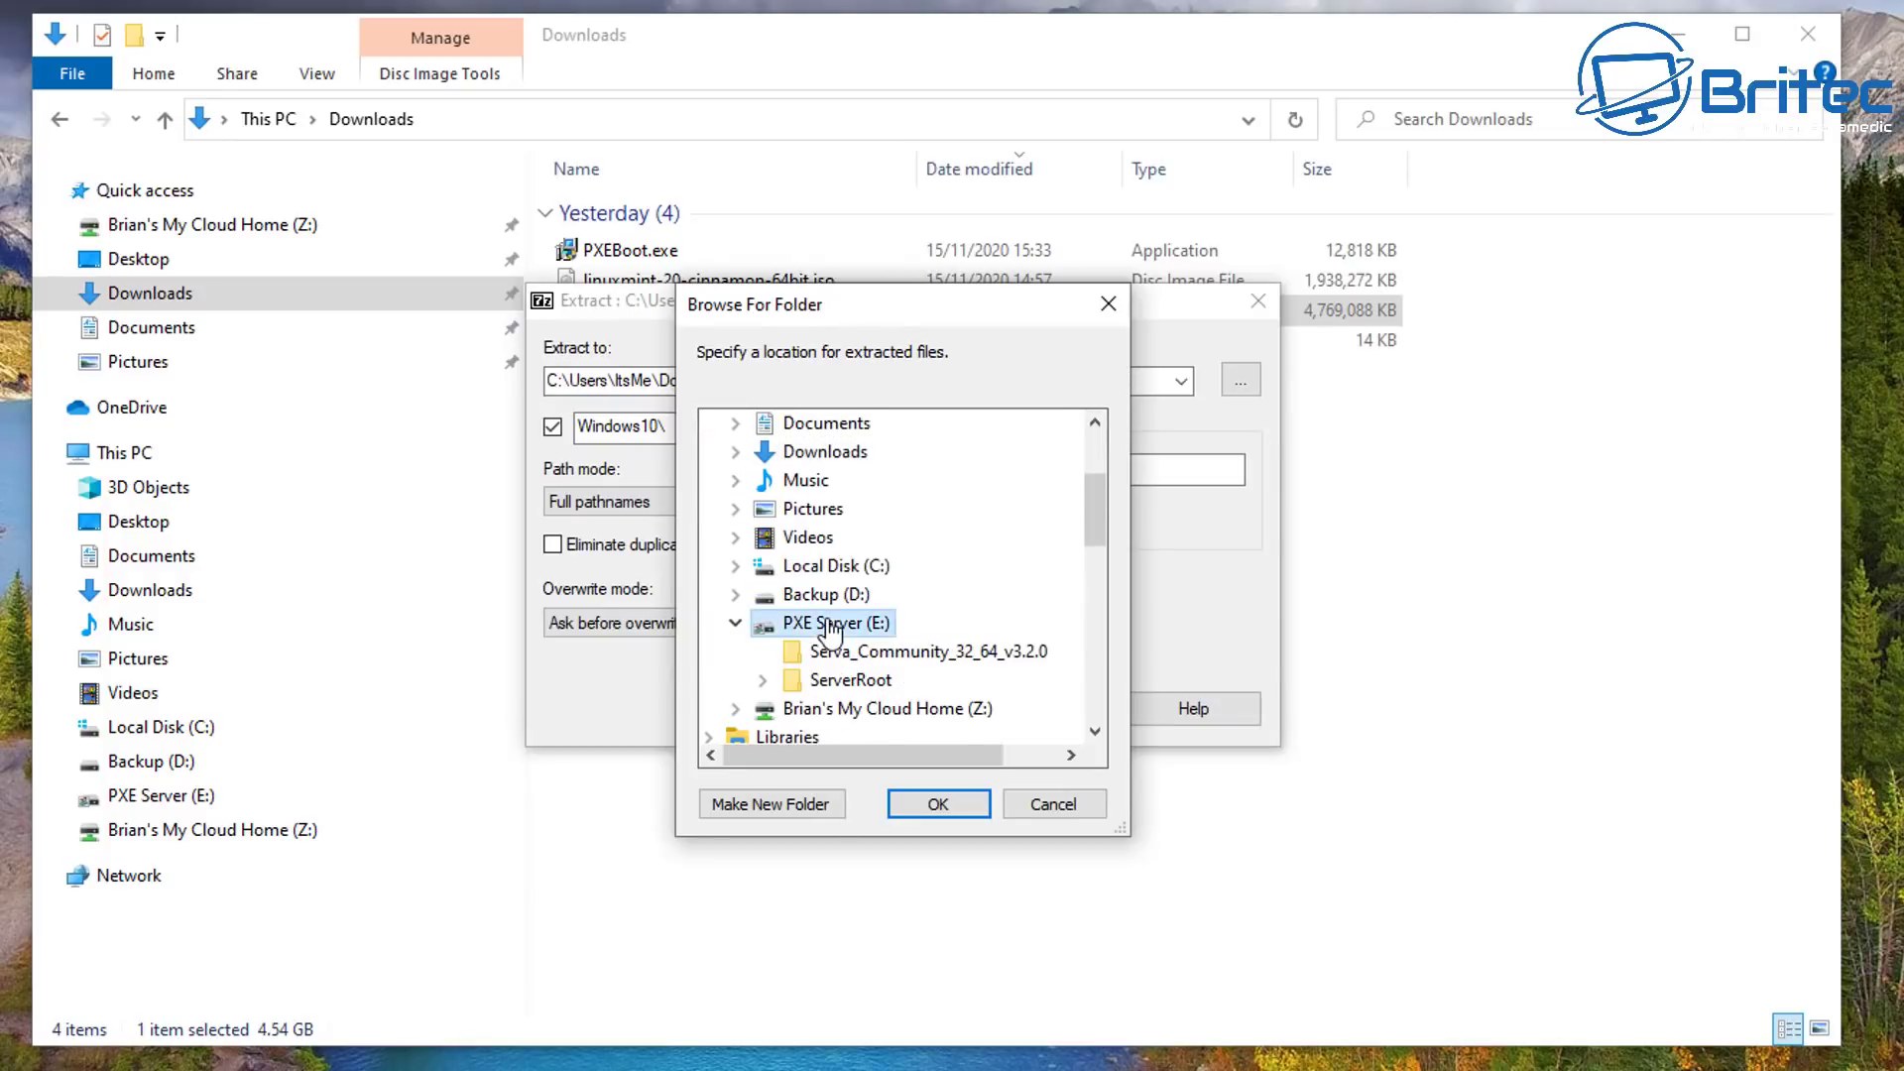
{"action": "double_click", "coordinate": [883, 682]}
{"action": "scroll", "coordinate": [902, 650], "scroll_direction": "down", "scroll_amount": 1}
{"action": "double_click", "coordinate": [881, 622]}
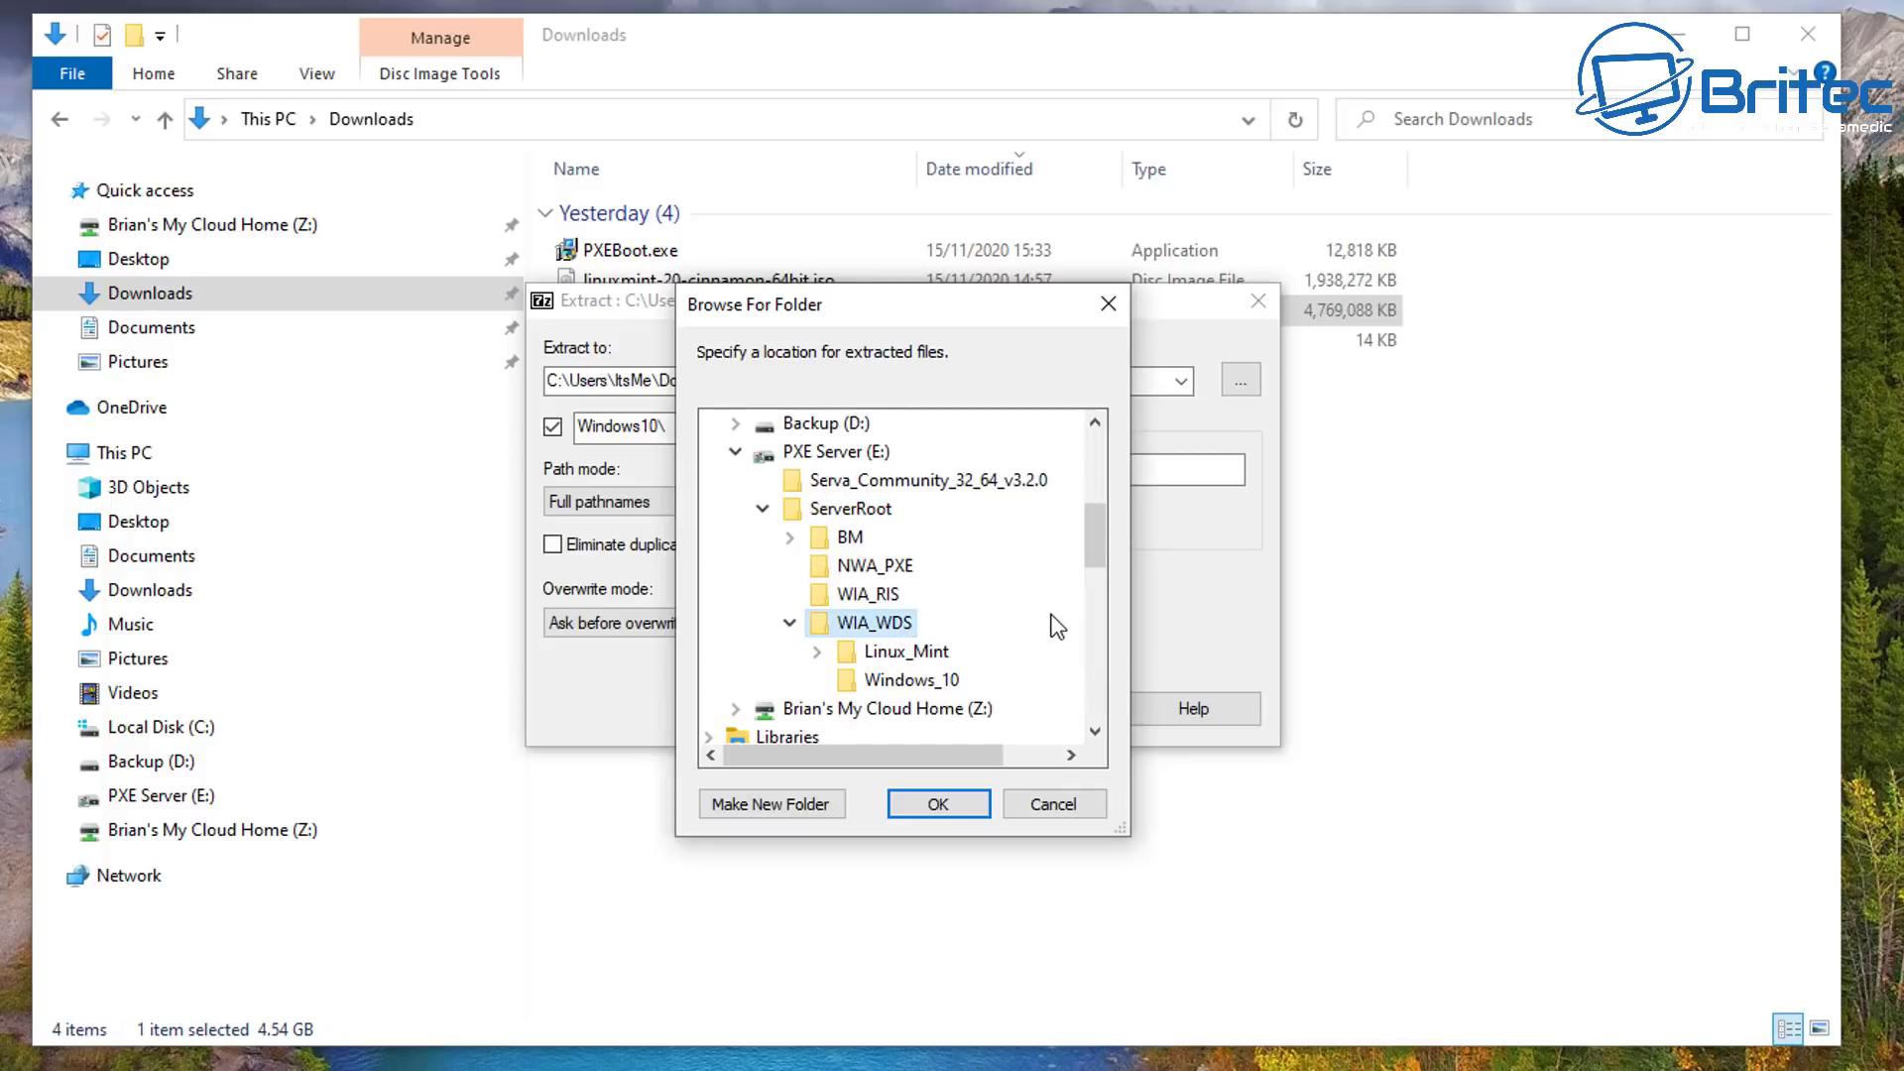
{"action": "left_click", "coordinate": [911, 681]}
{"action": "left_click", "coordinate": [937, 803]}
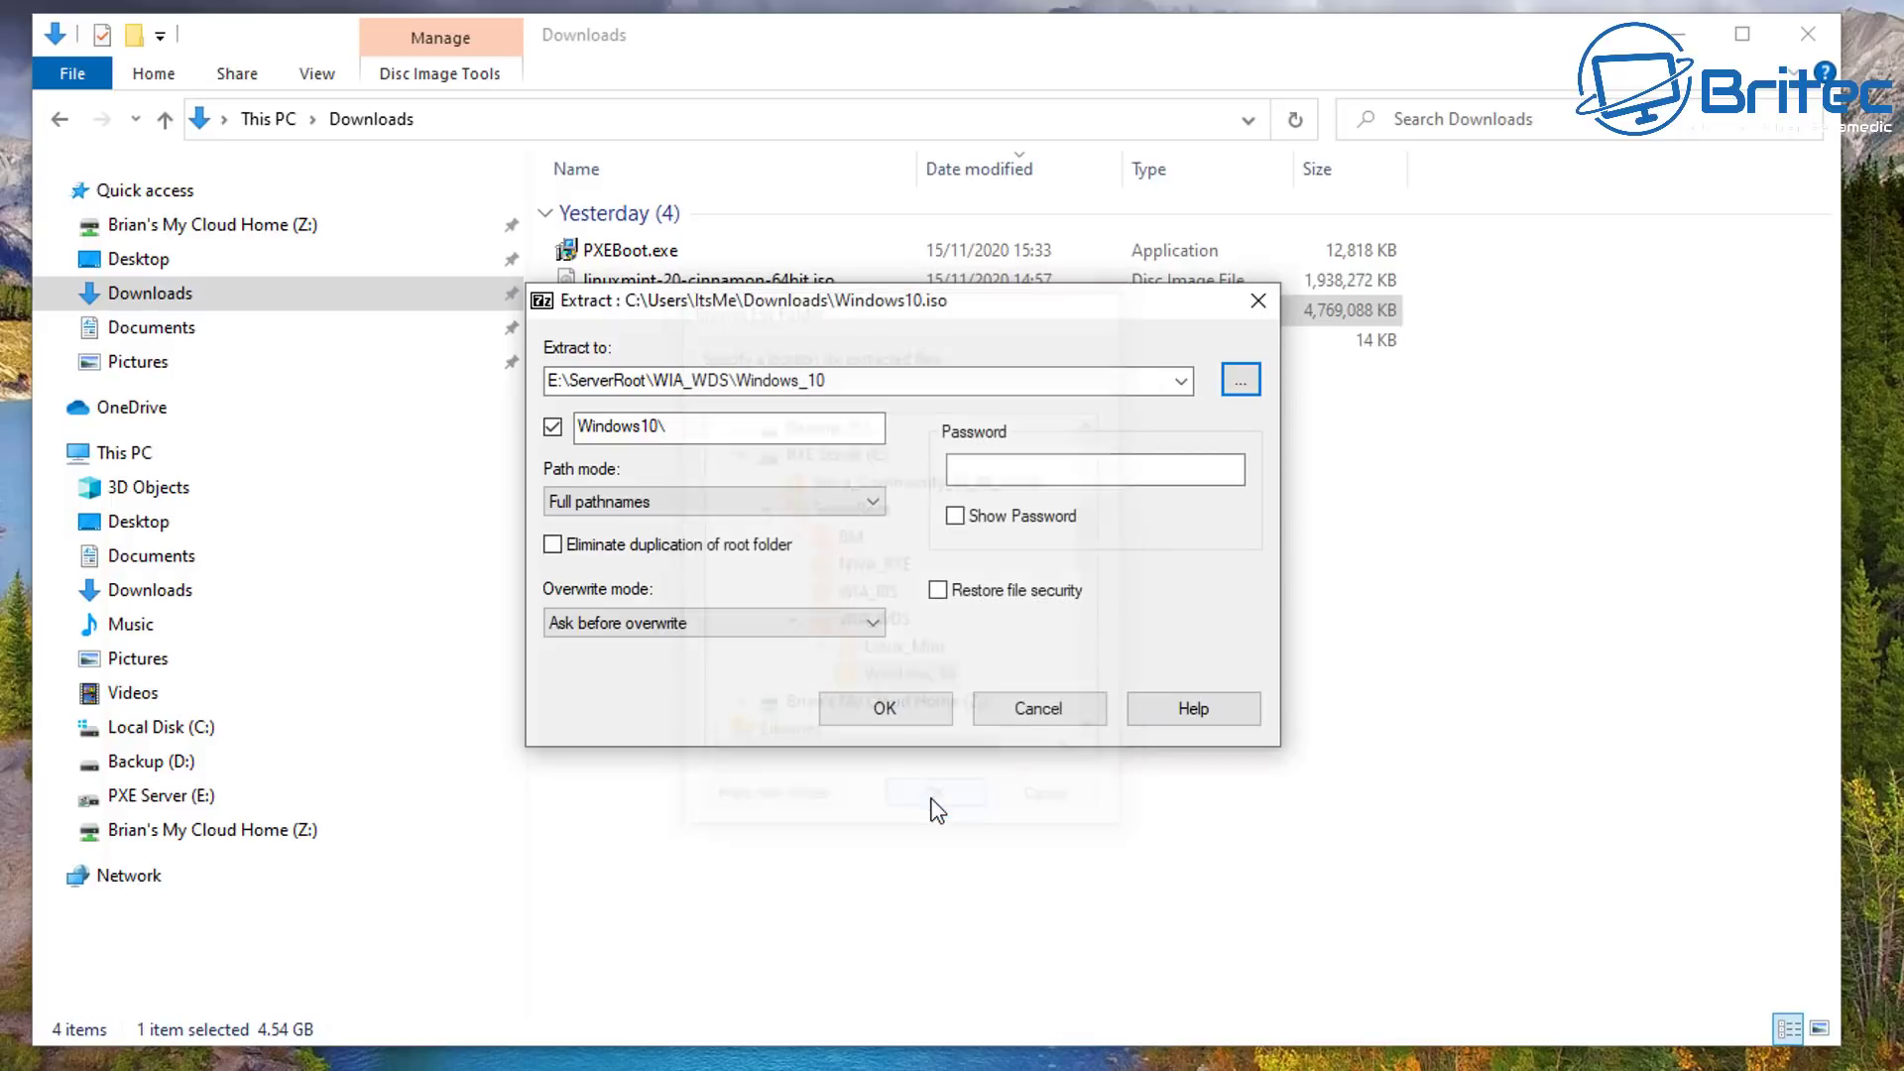
{"action": "left_click", "coordinate": [867, 710]}
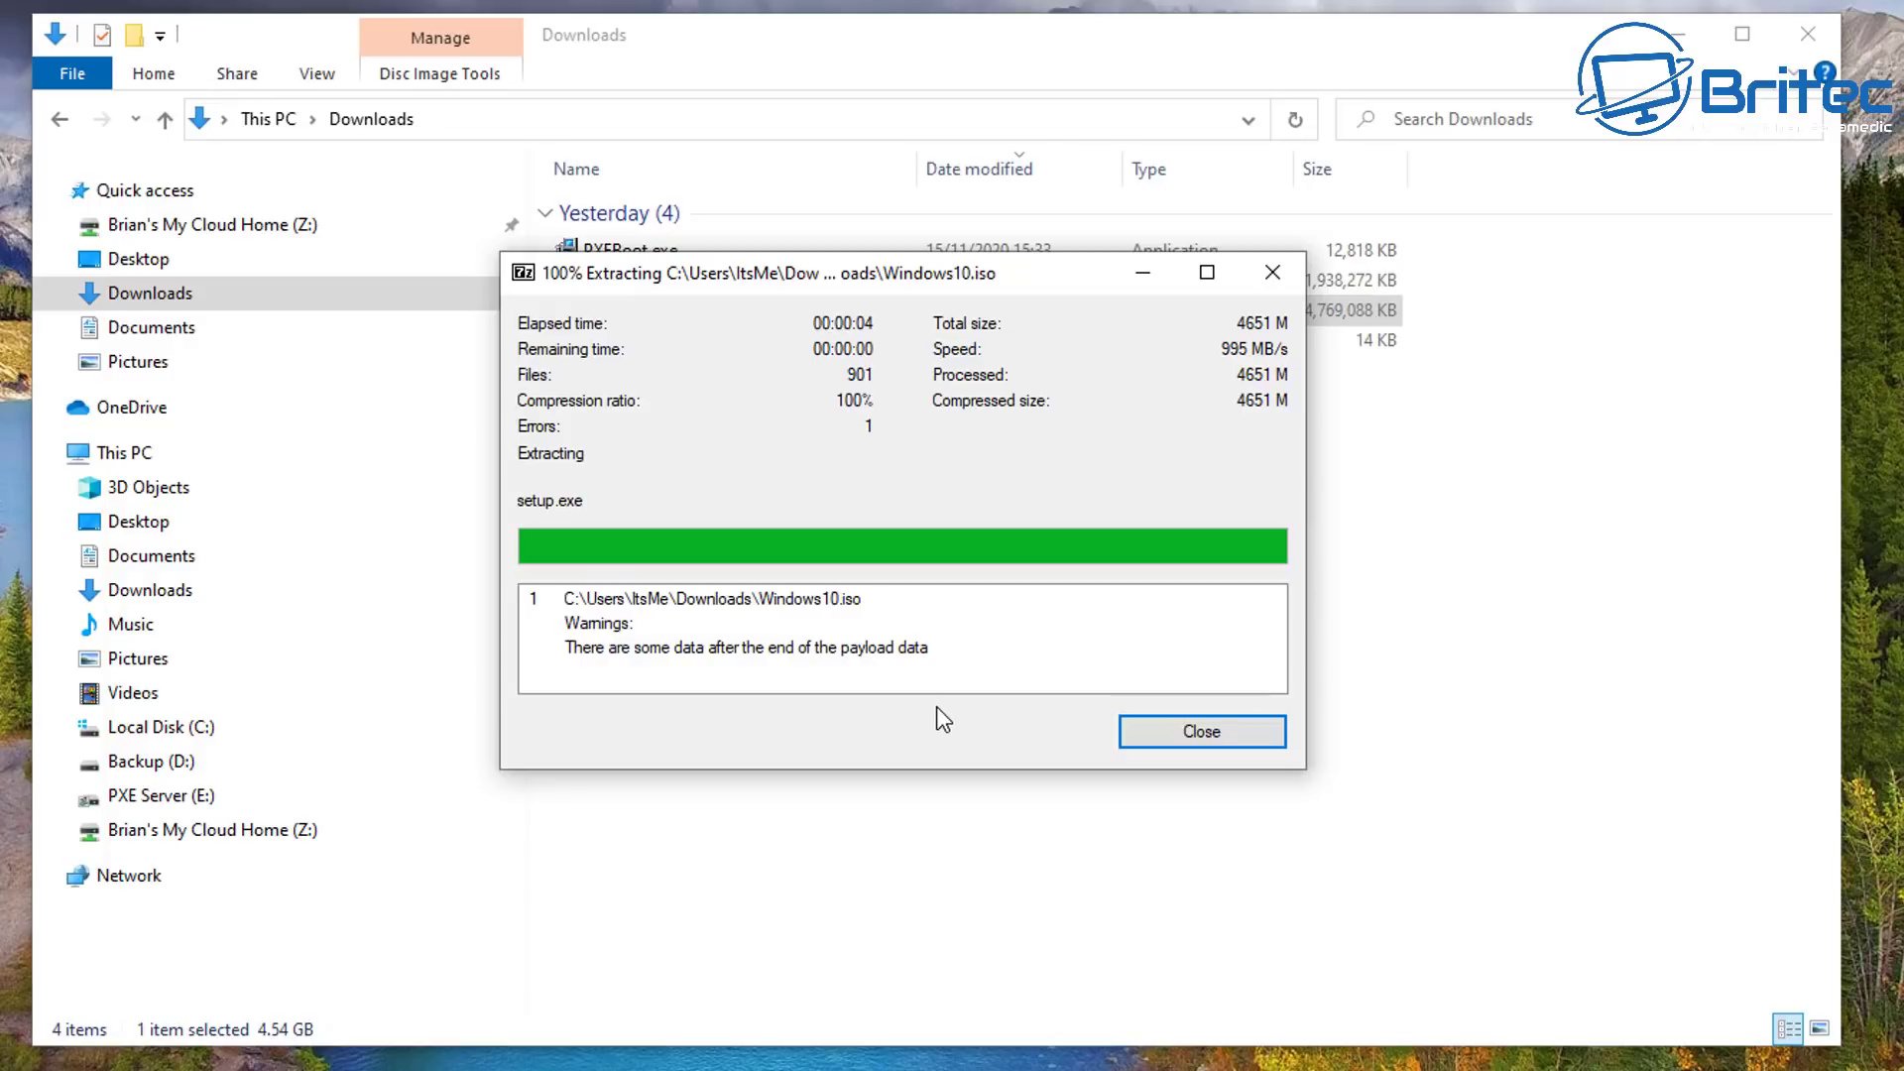
{"action": "left_click", "coordinate": [1204, 732]}
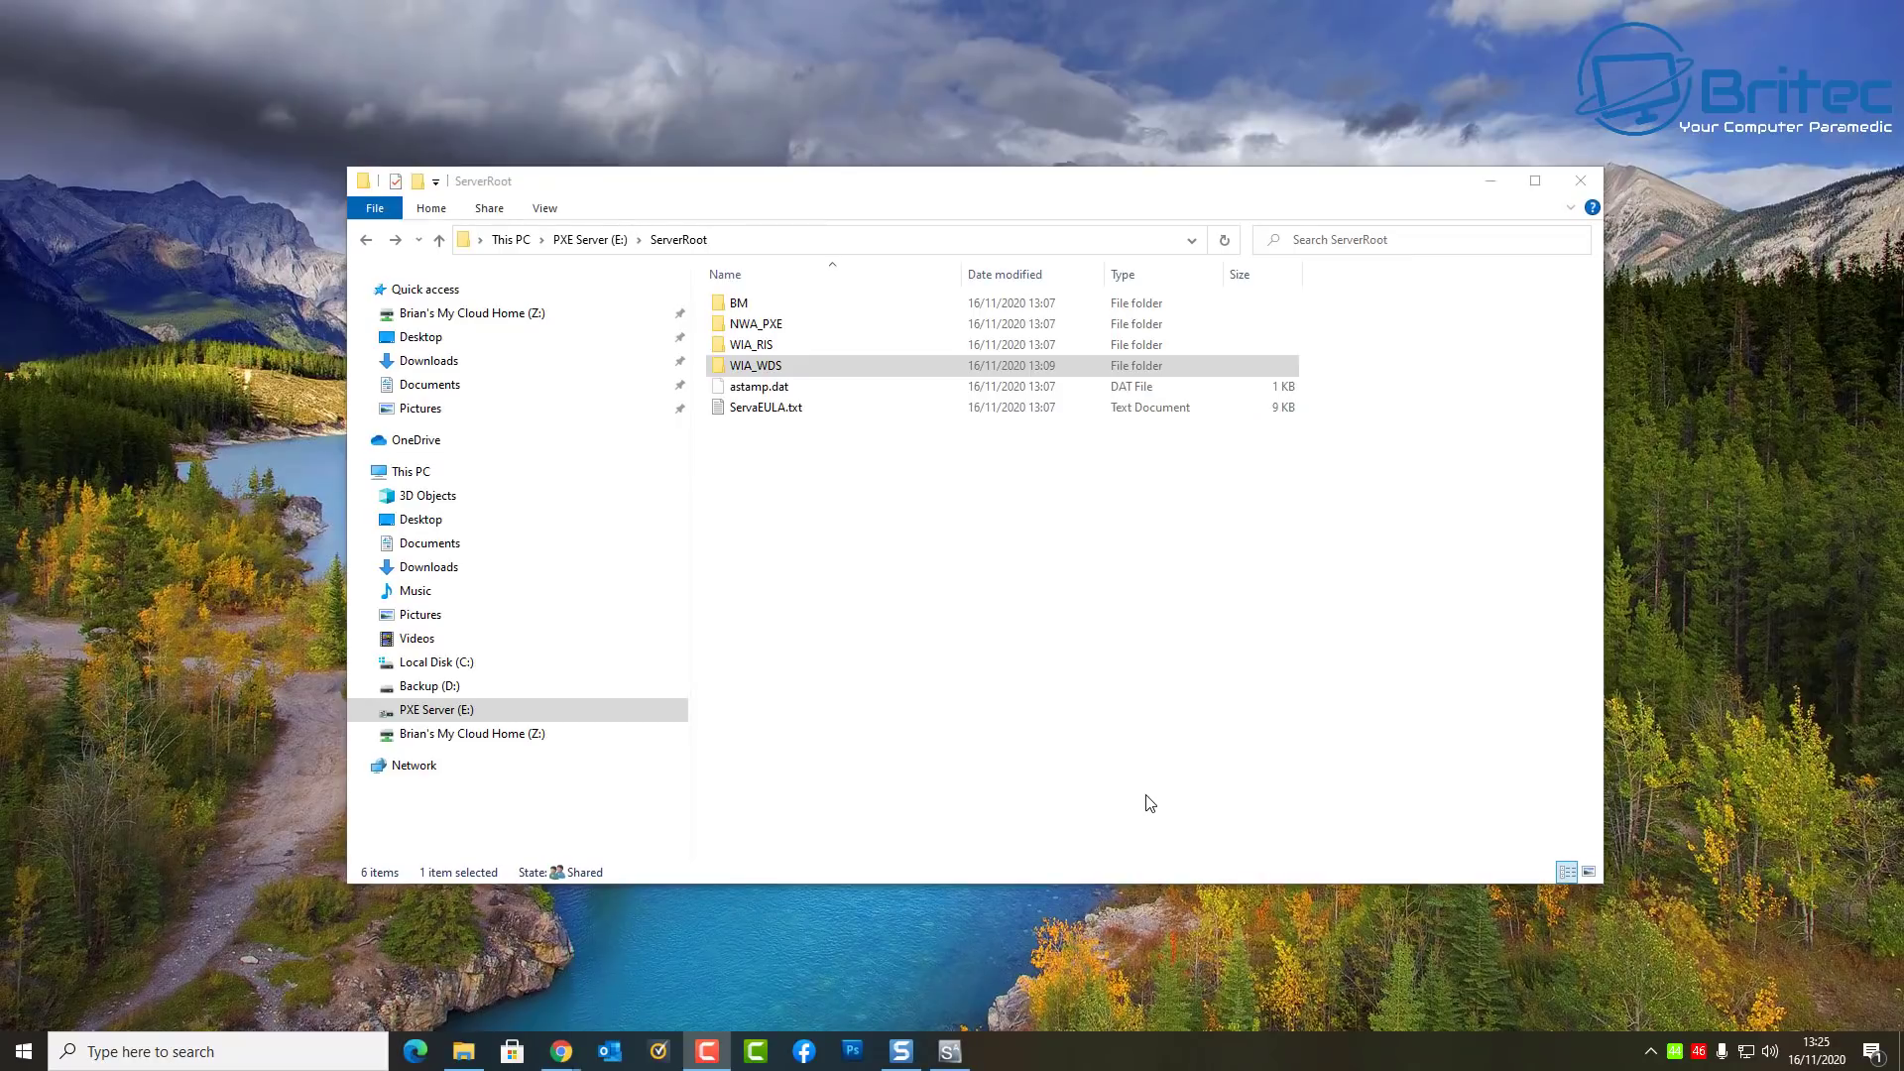
Open maximized Windows Settings and reach Network and Sharing Centre via Network & Internet
{"action": "left_click", "coordinate": [20, 1056]}
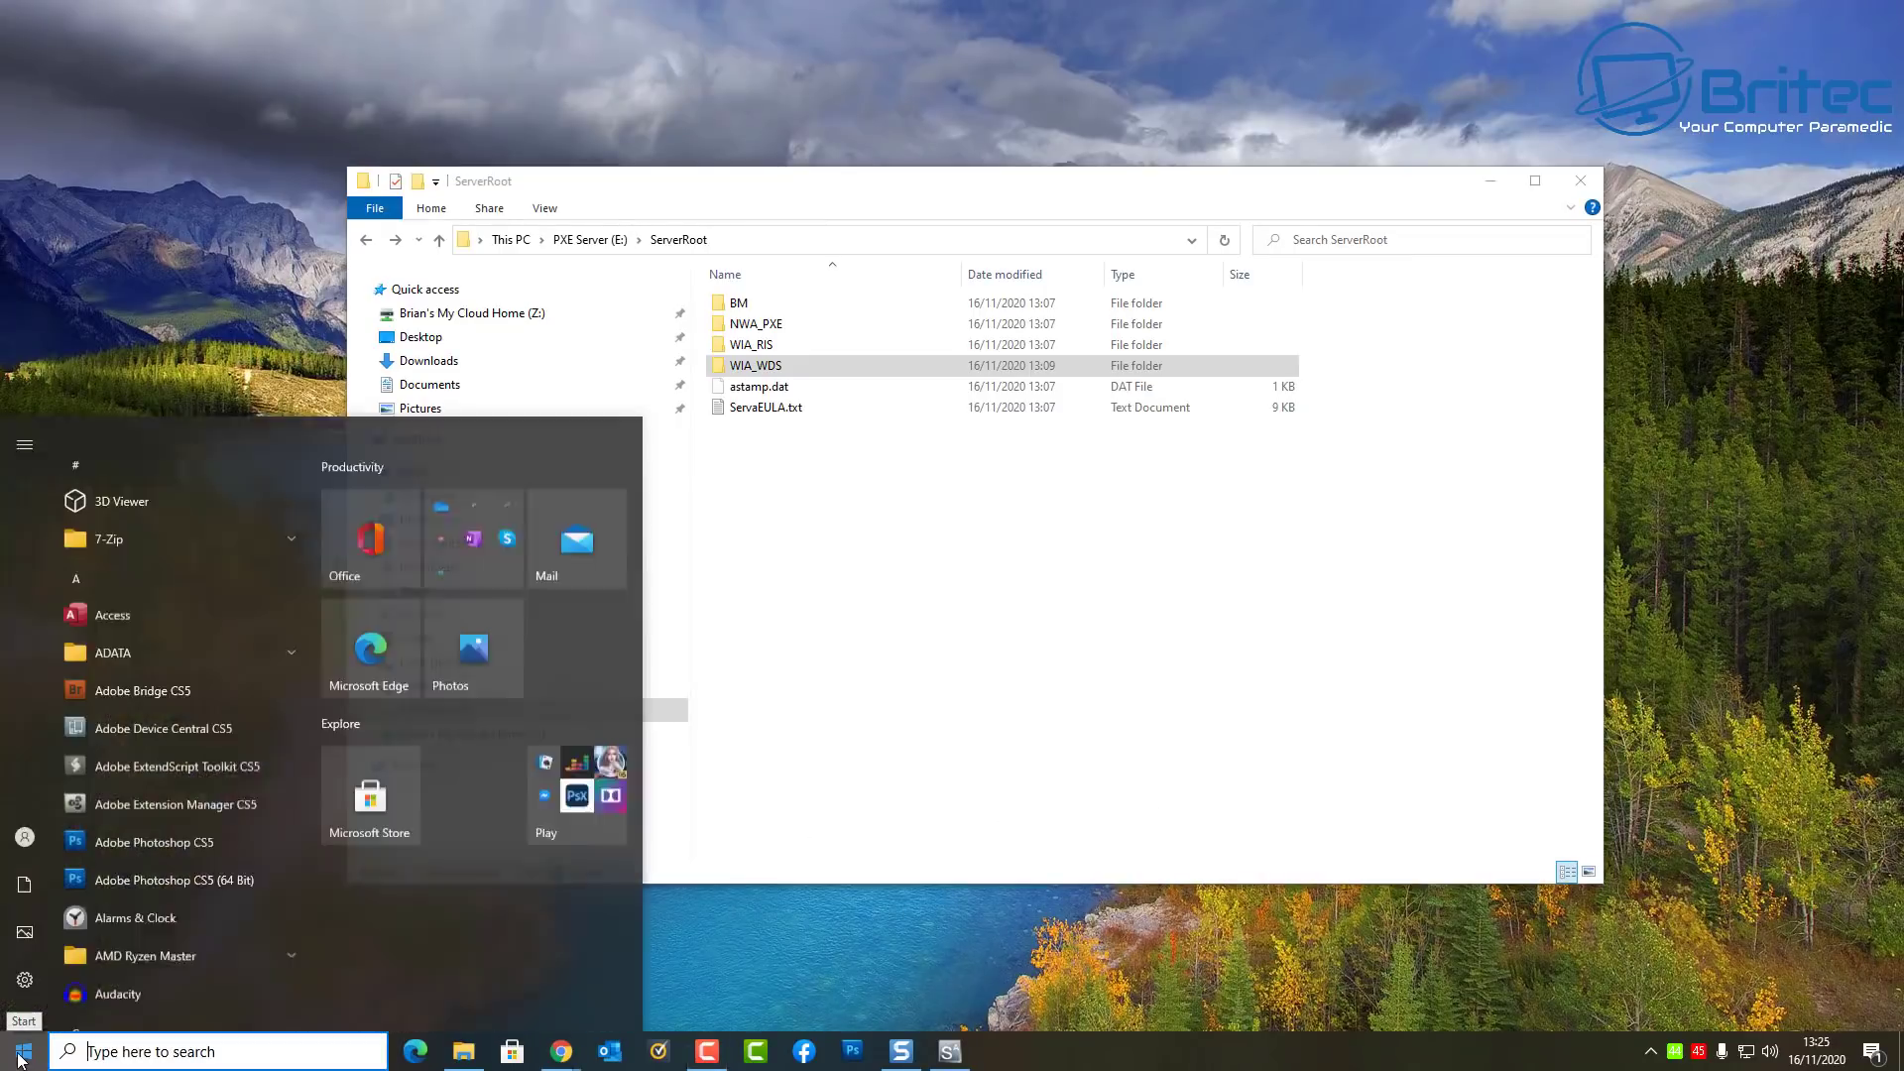
{"action": "left_click", "coordinate": [47, 964]}
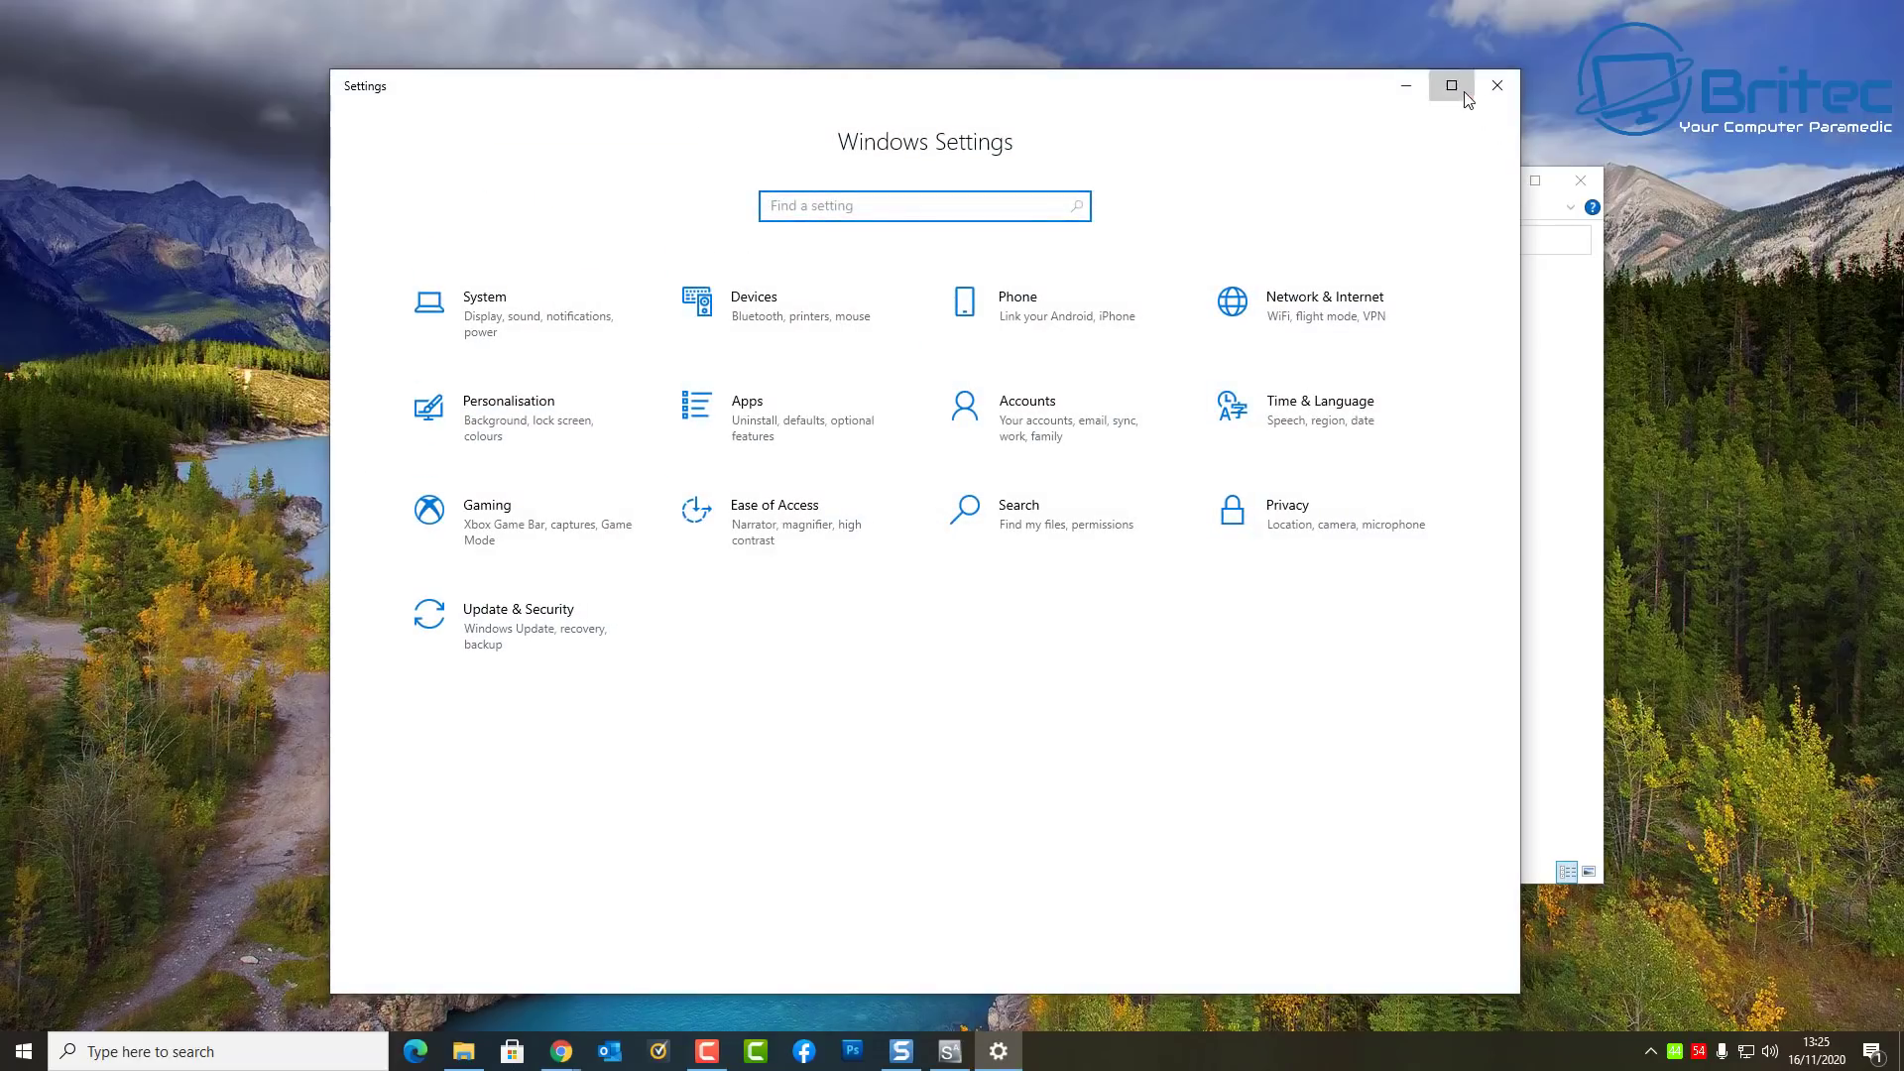
{"action": "left_click", "coordinate": [1451, 86]}
{"action": "left_click", "coordinate": [1117, 227]}
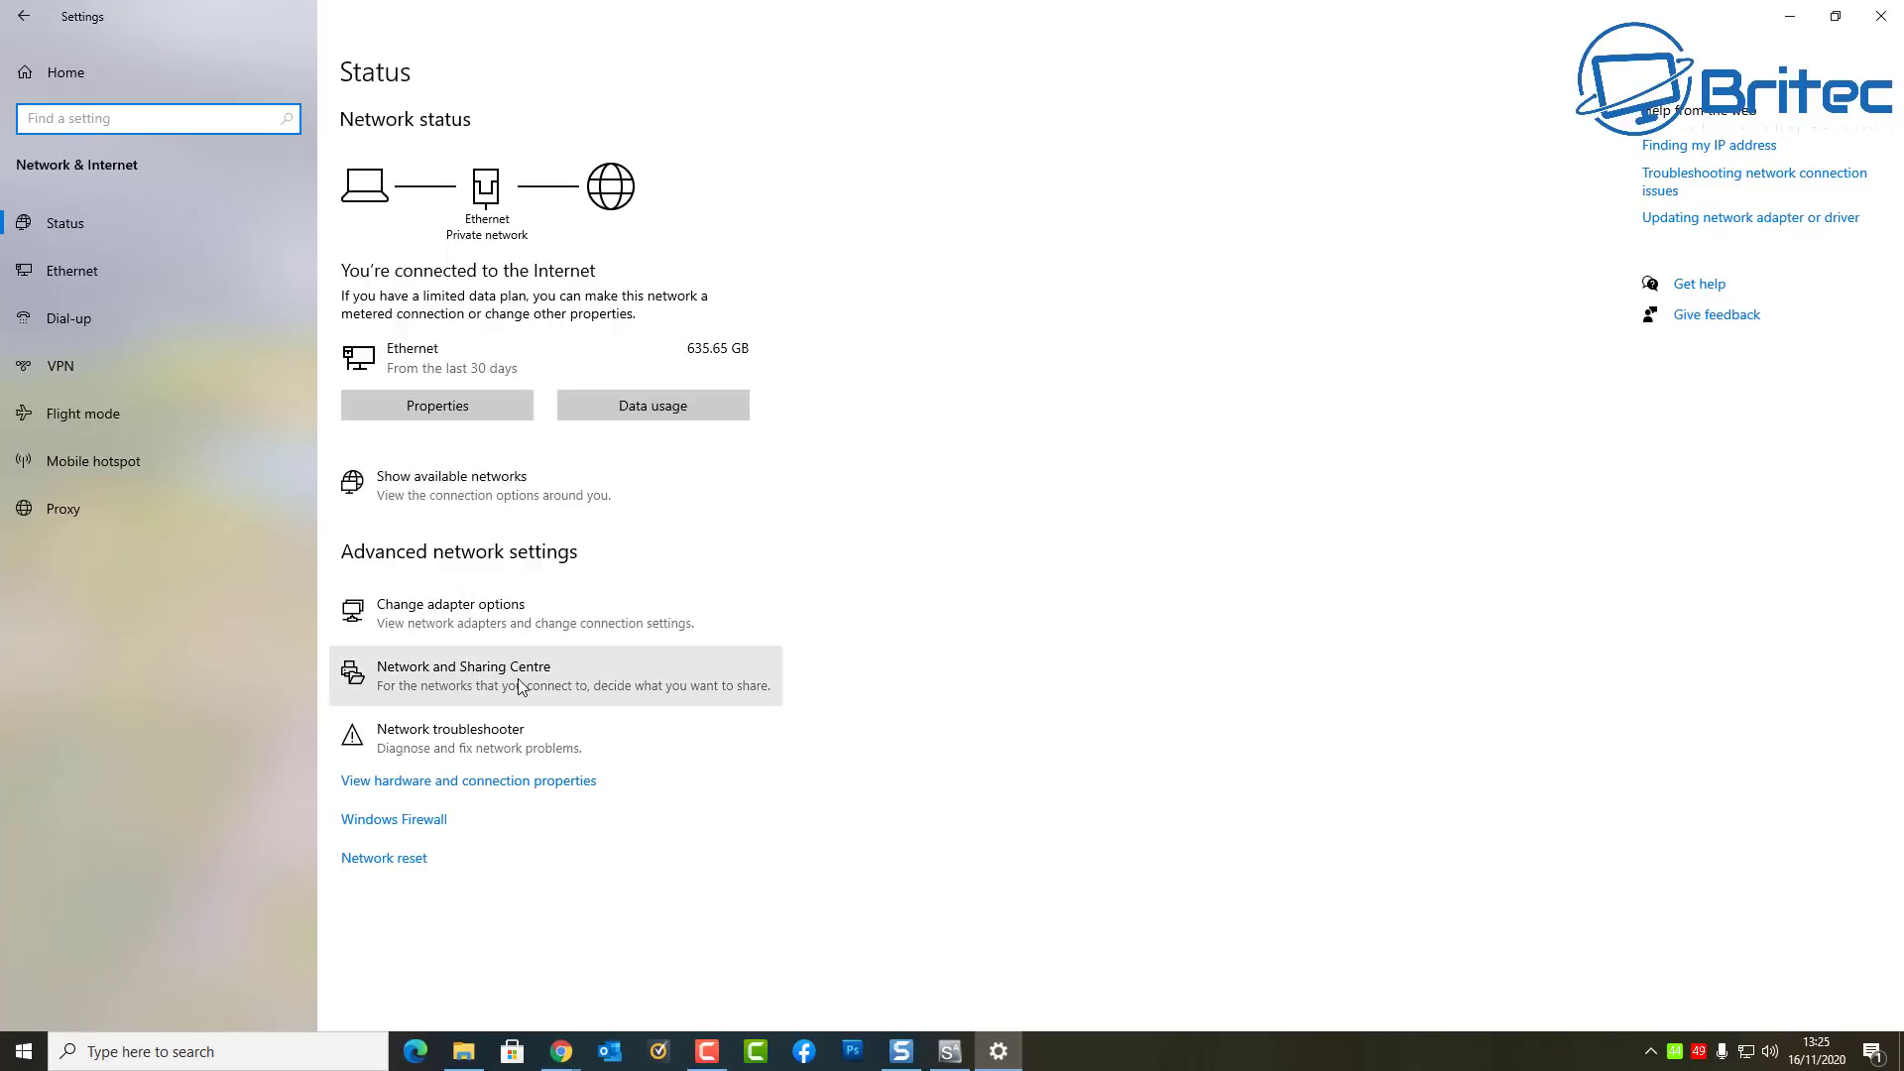
{"action": "left_click", "coordinate": [537, 676]}
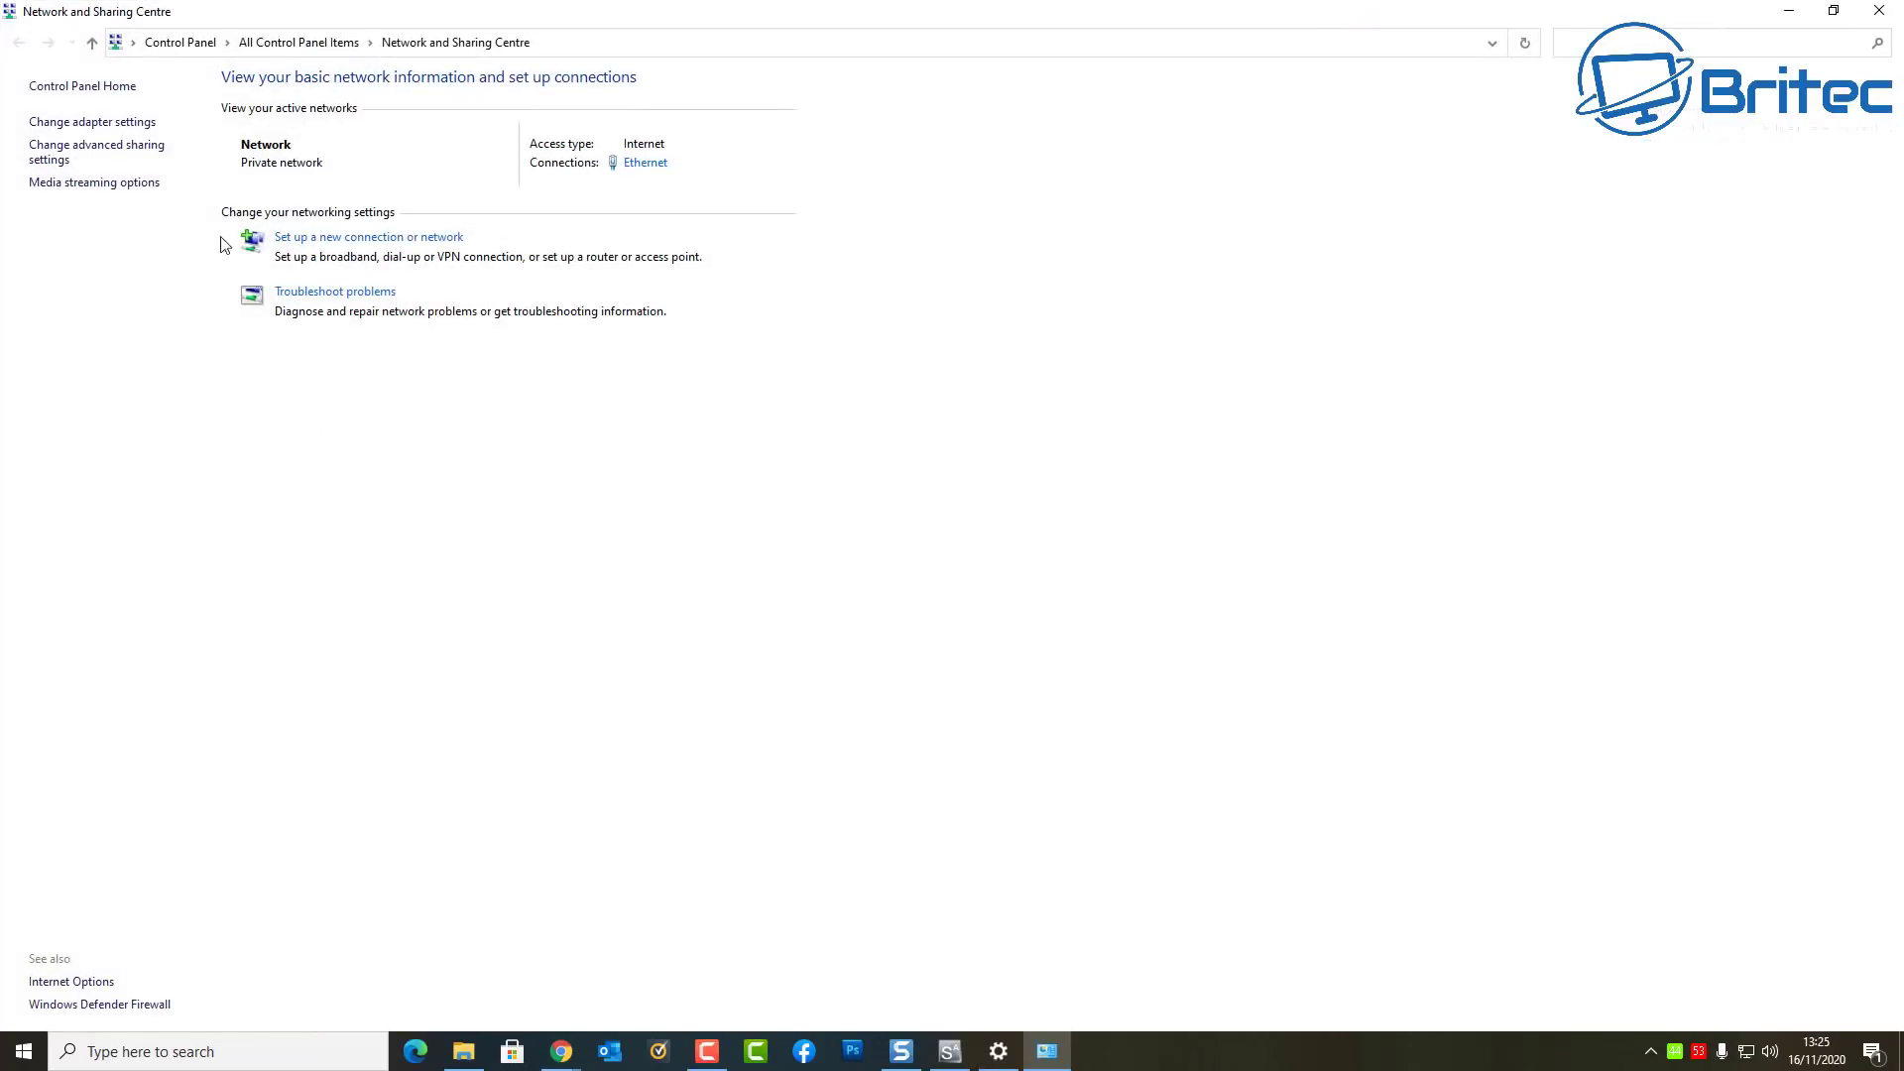
In advanced sharing settings, expand Guest or Public and All Networks, and turn off password-protected sharing
{"action": "left_click", "coordinate": [104, 151]}
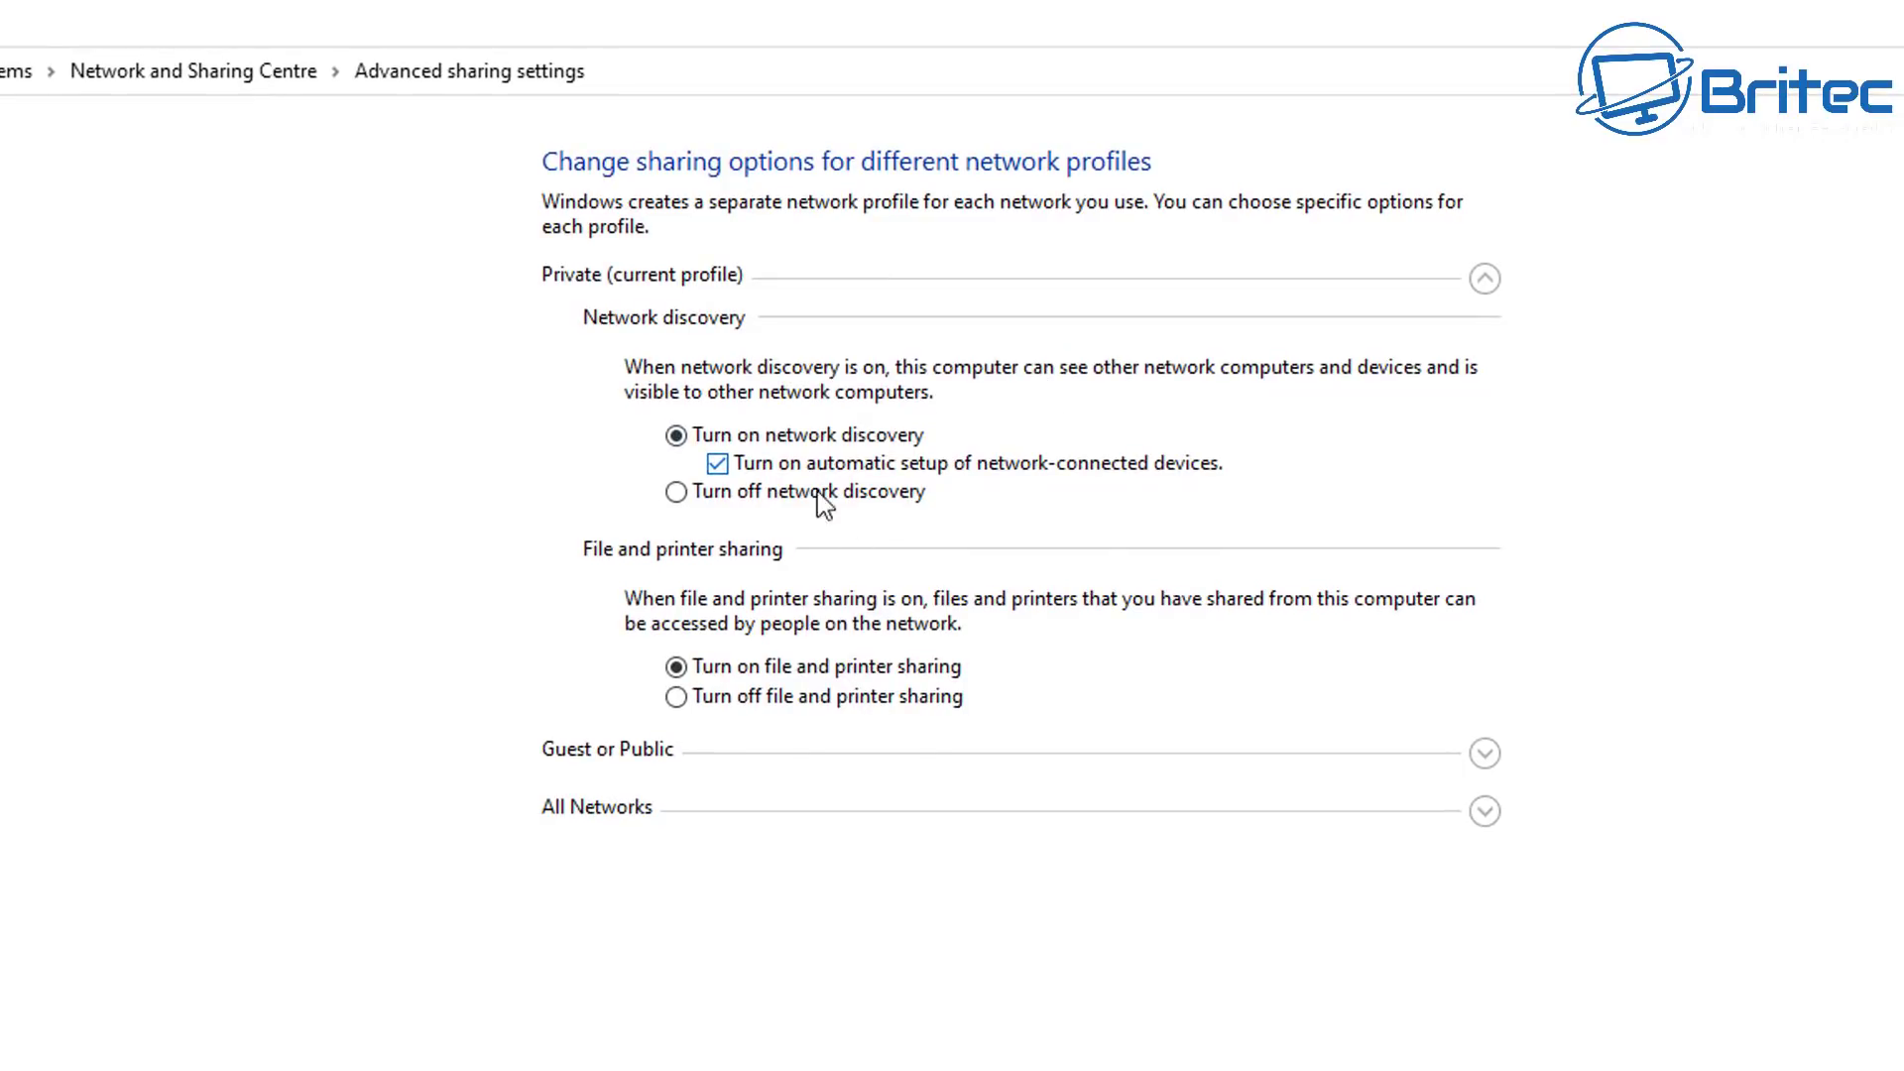
{"action": "left_click", "coordinate": [1484, 753]}
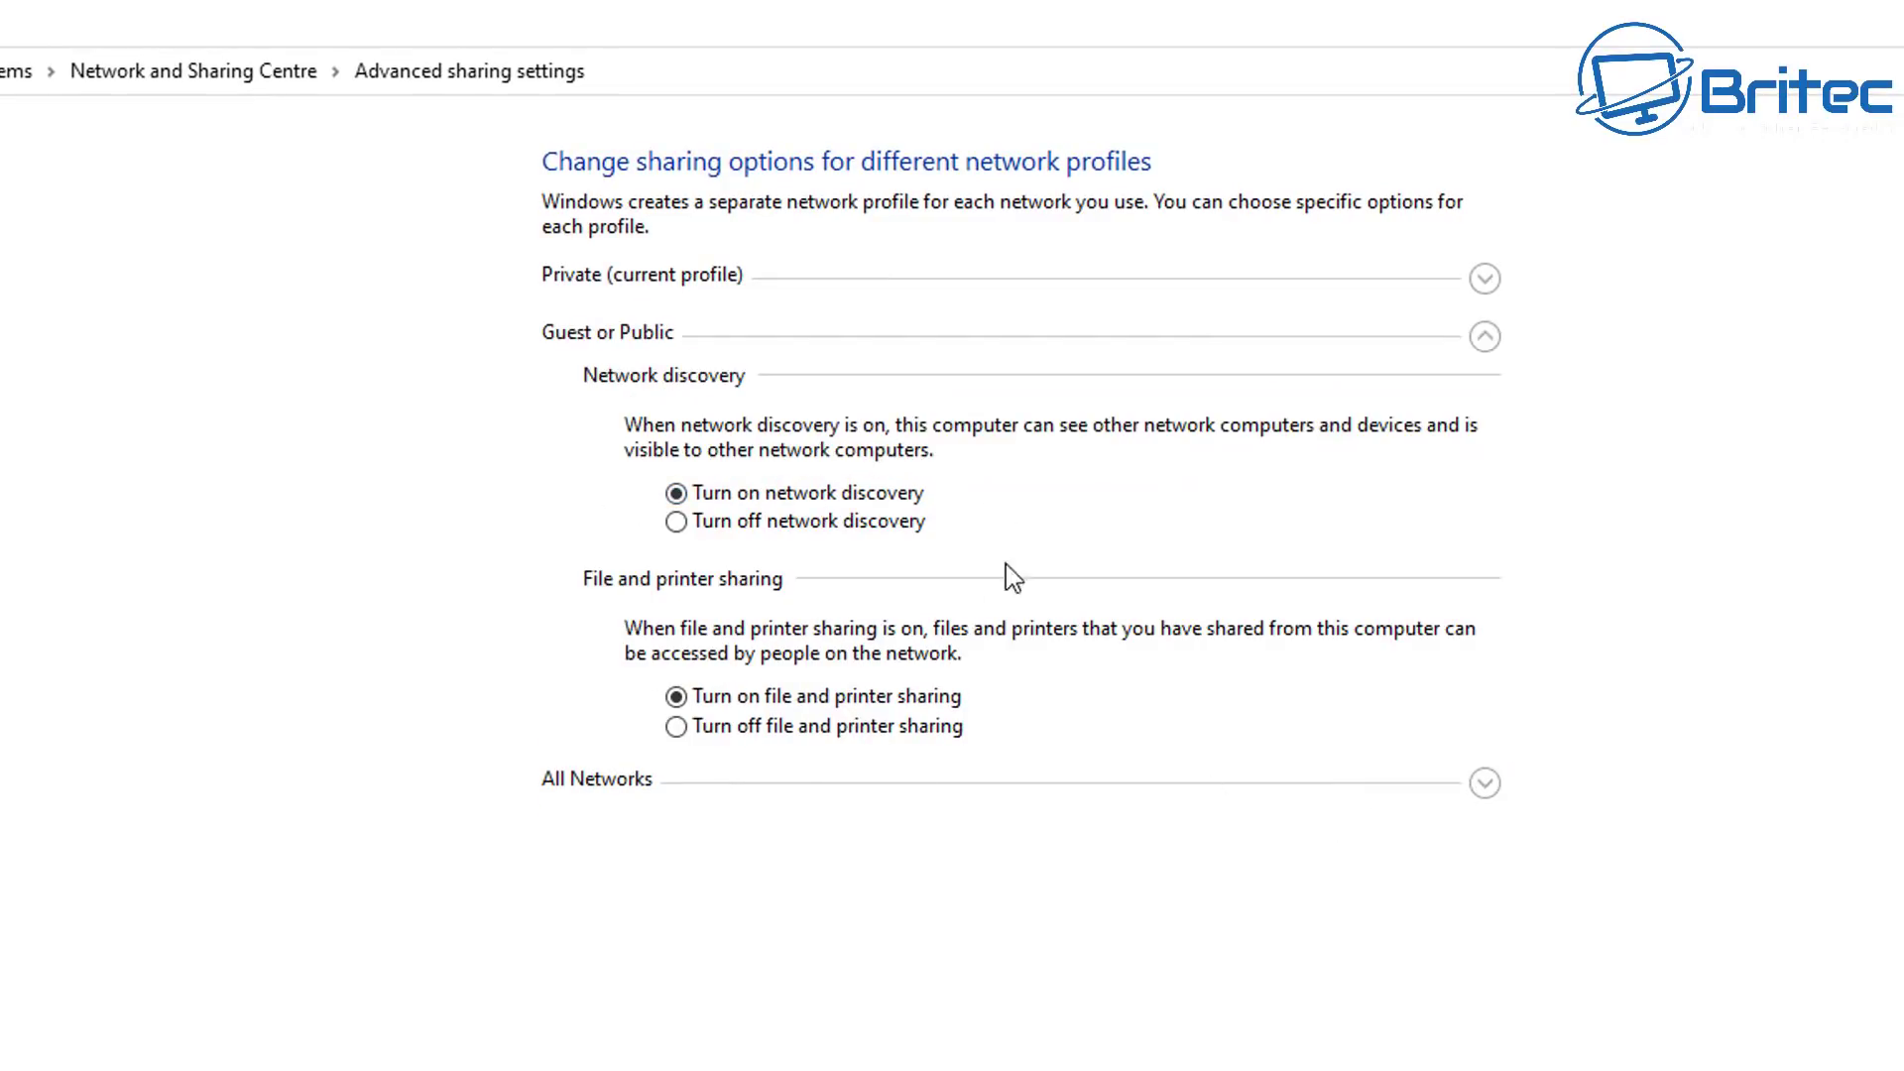
{"action": "left_click", "coordinate": [1486, 786]}
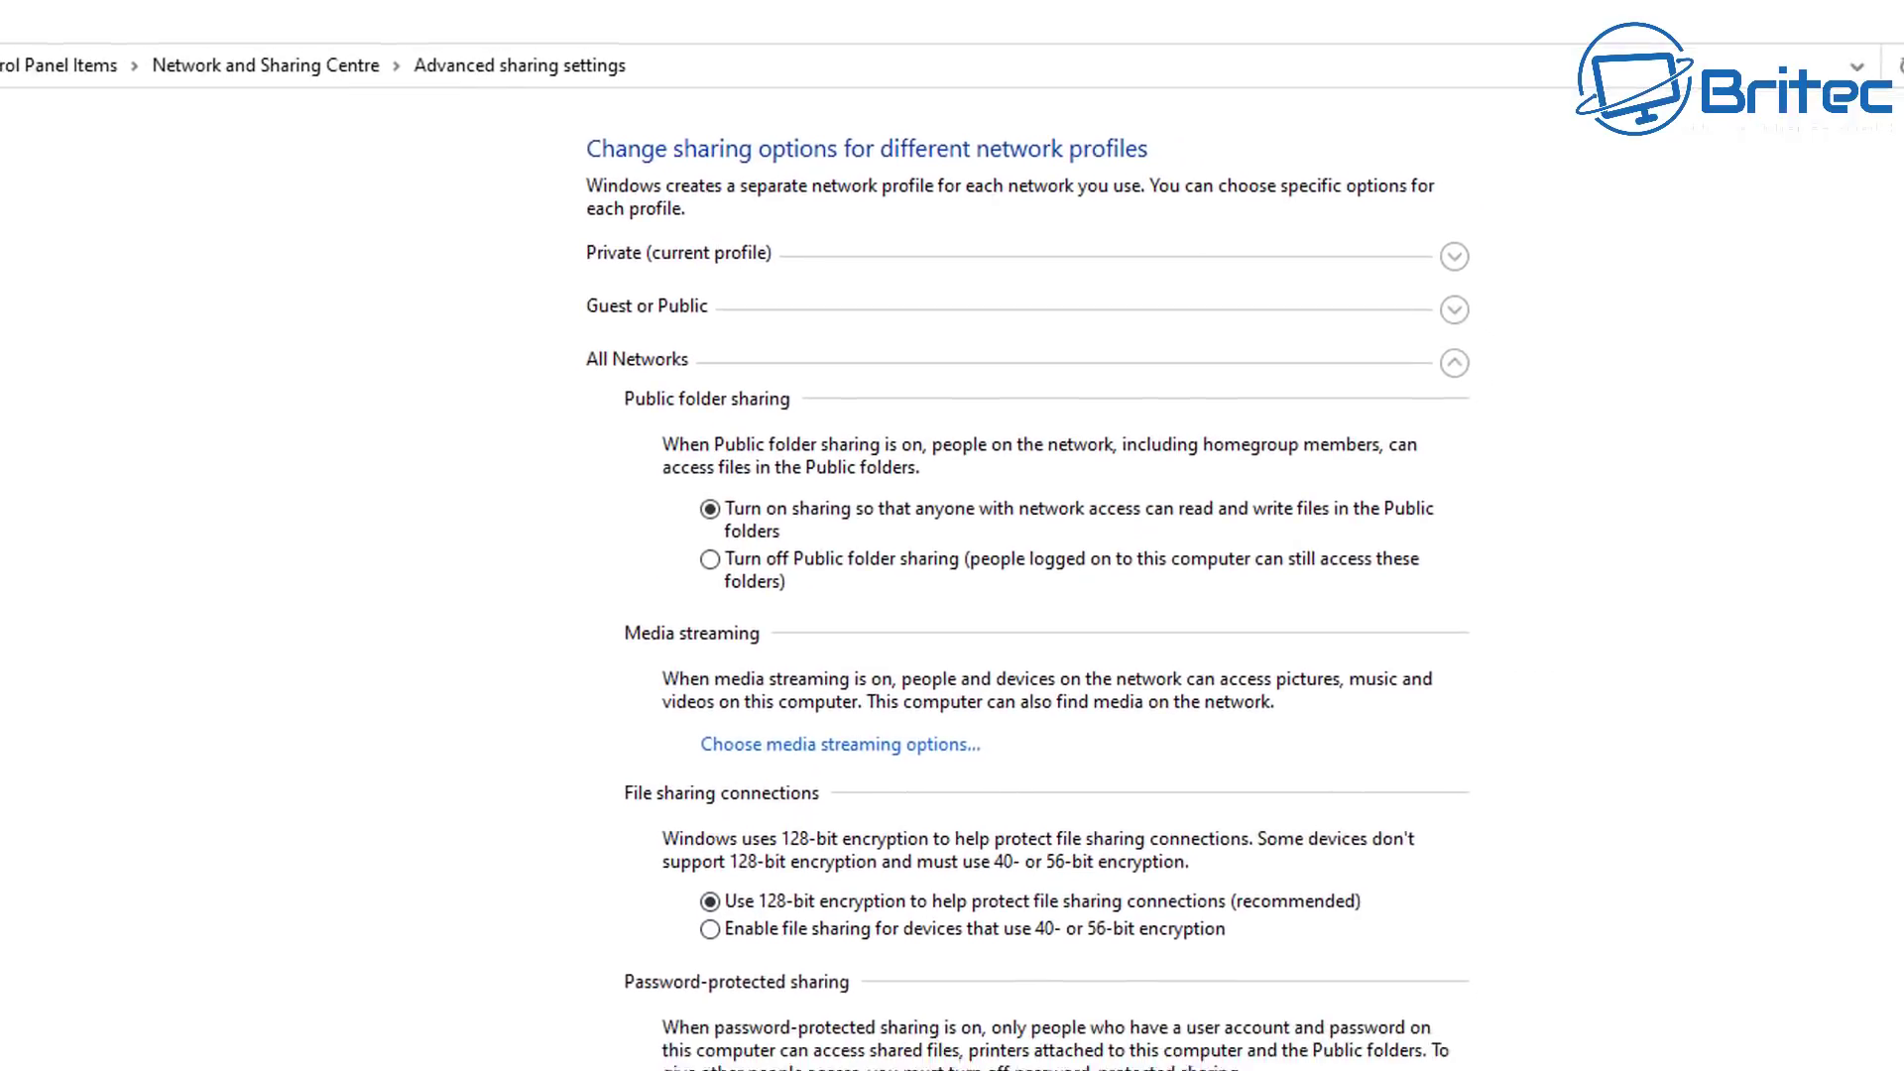
{"action": "left_click", "coordinate": [752, 898]}
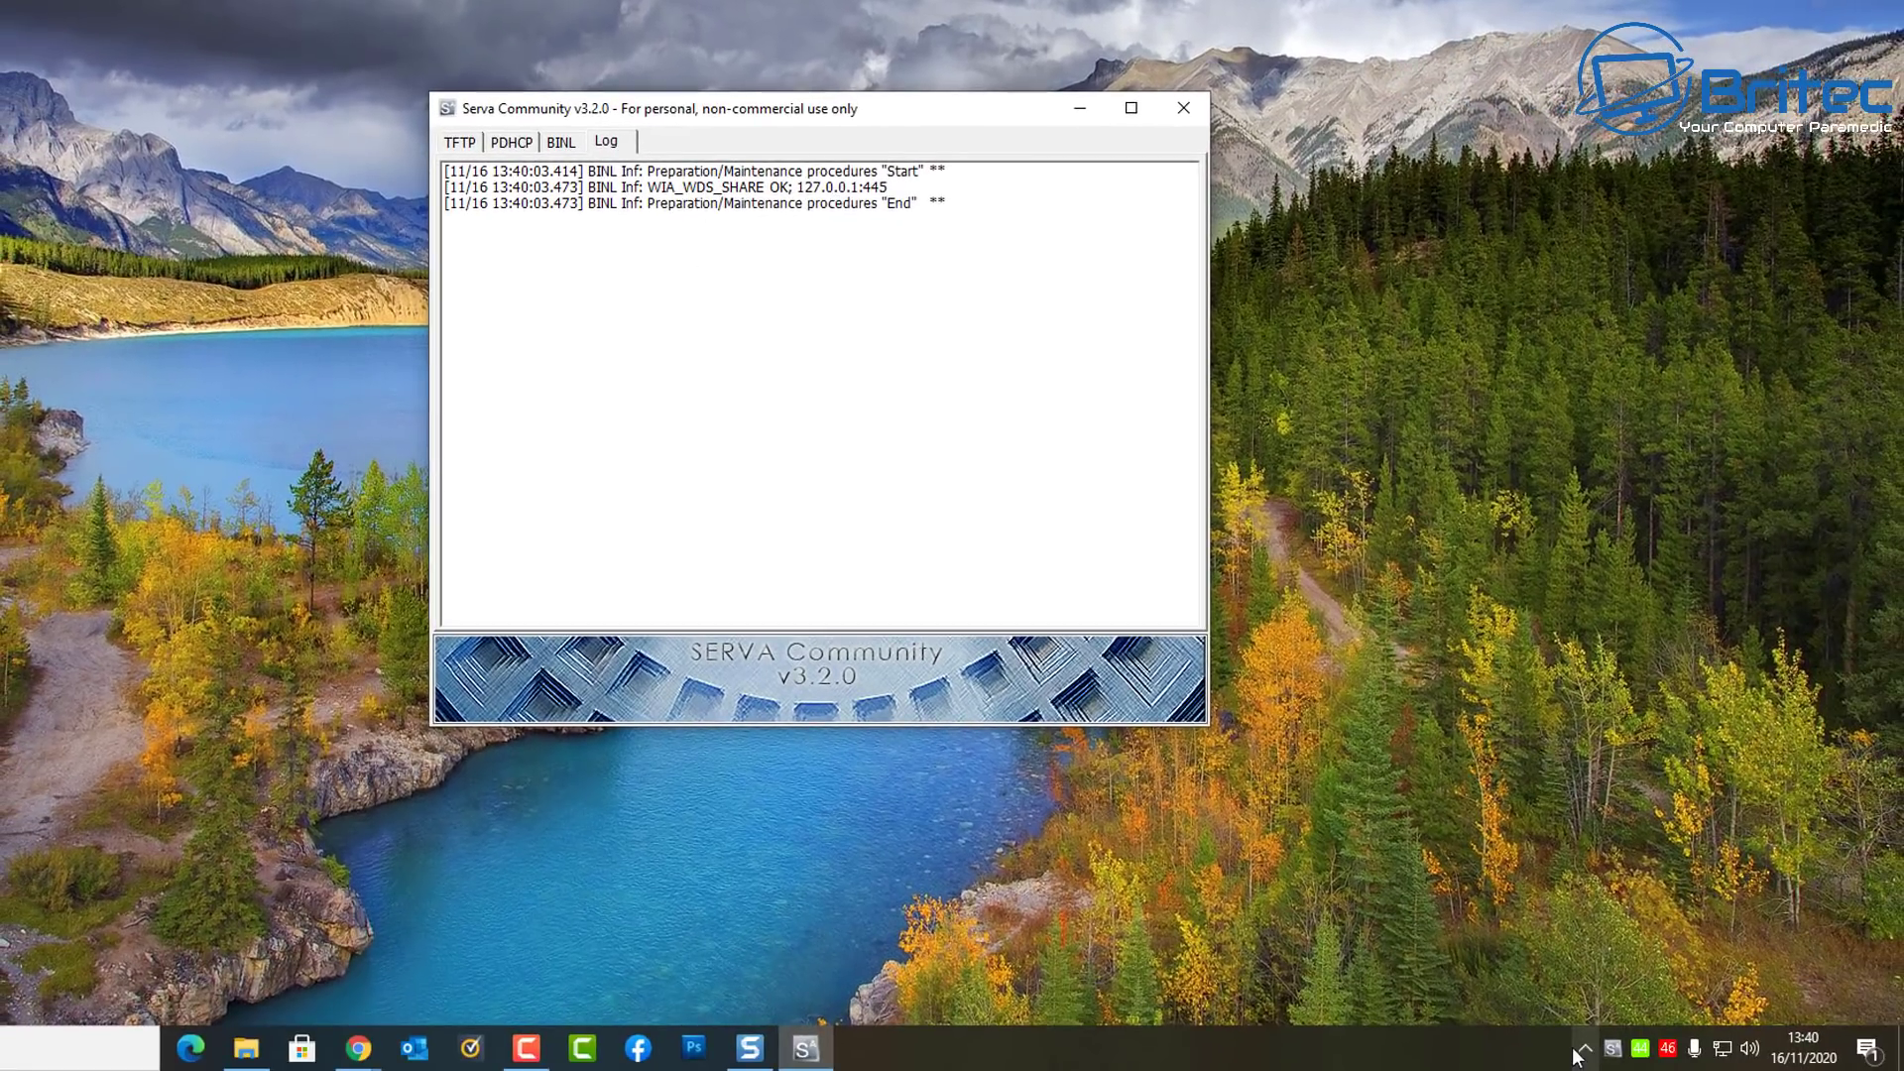
Cancel disabling Norton's Smart Firewall and review its Program Control rules instead
{"action": "left_click", "coordinate": [1581, 1050]}
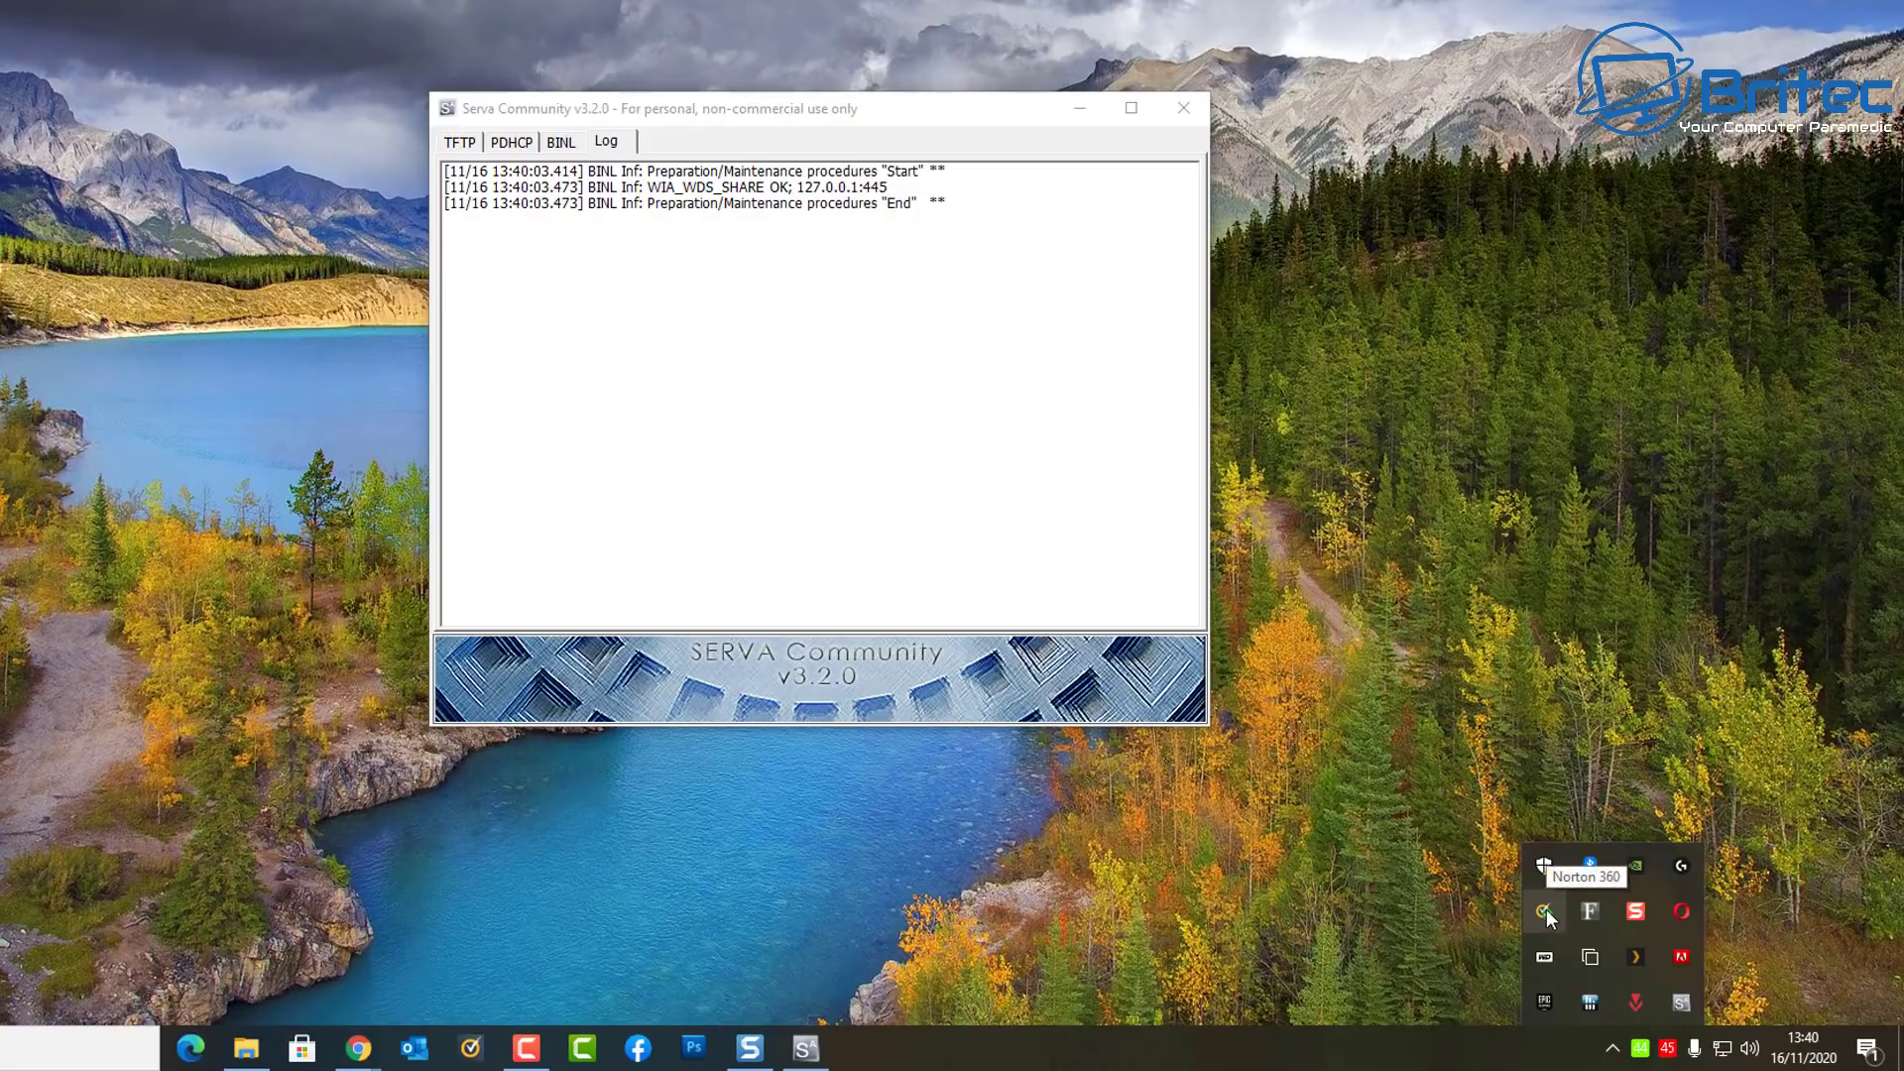
{"action": "right_click", "coordinate": [1545, 908]}
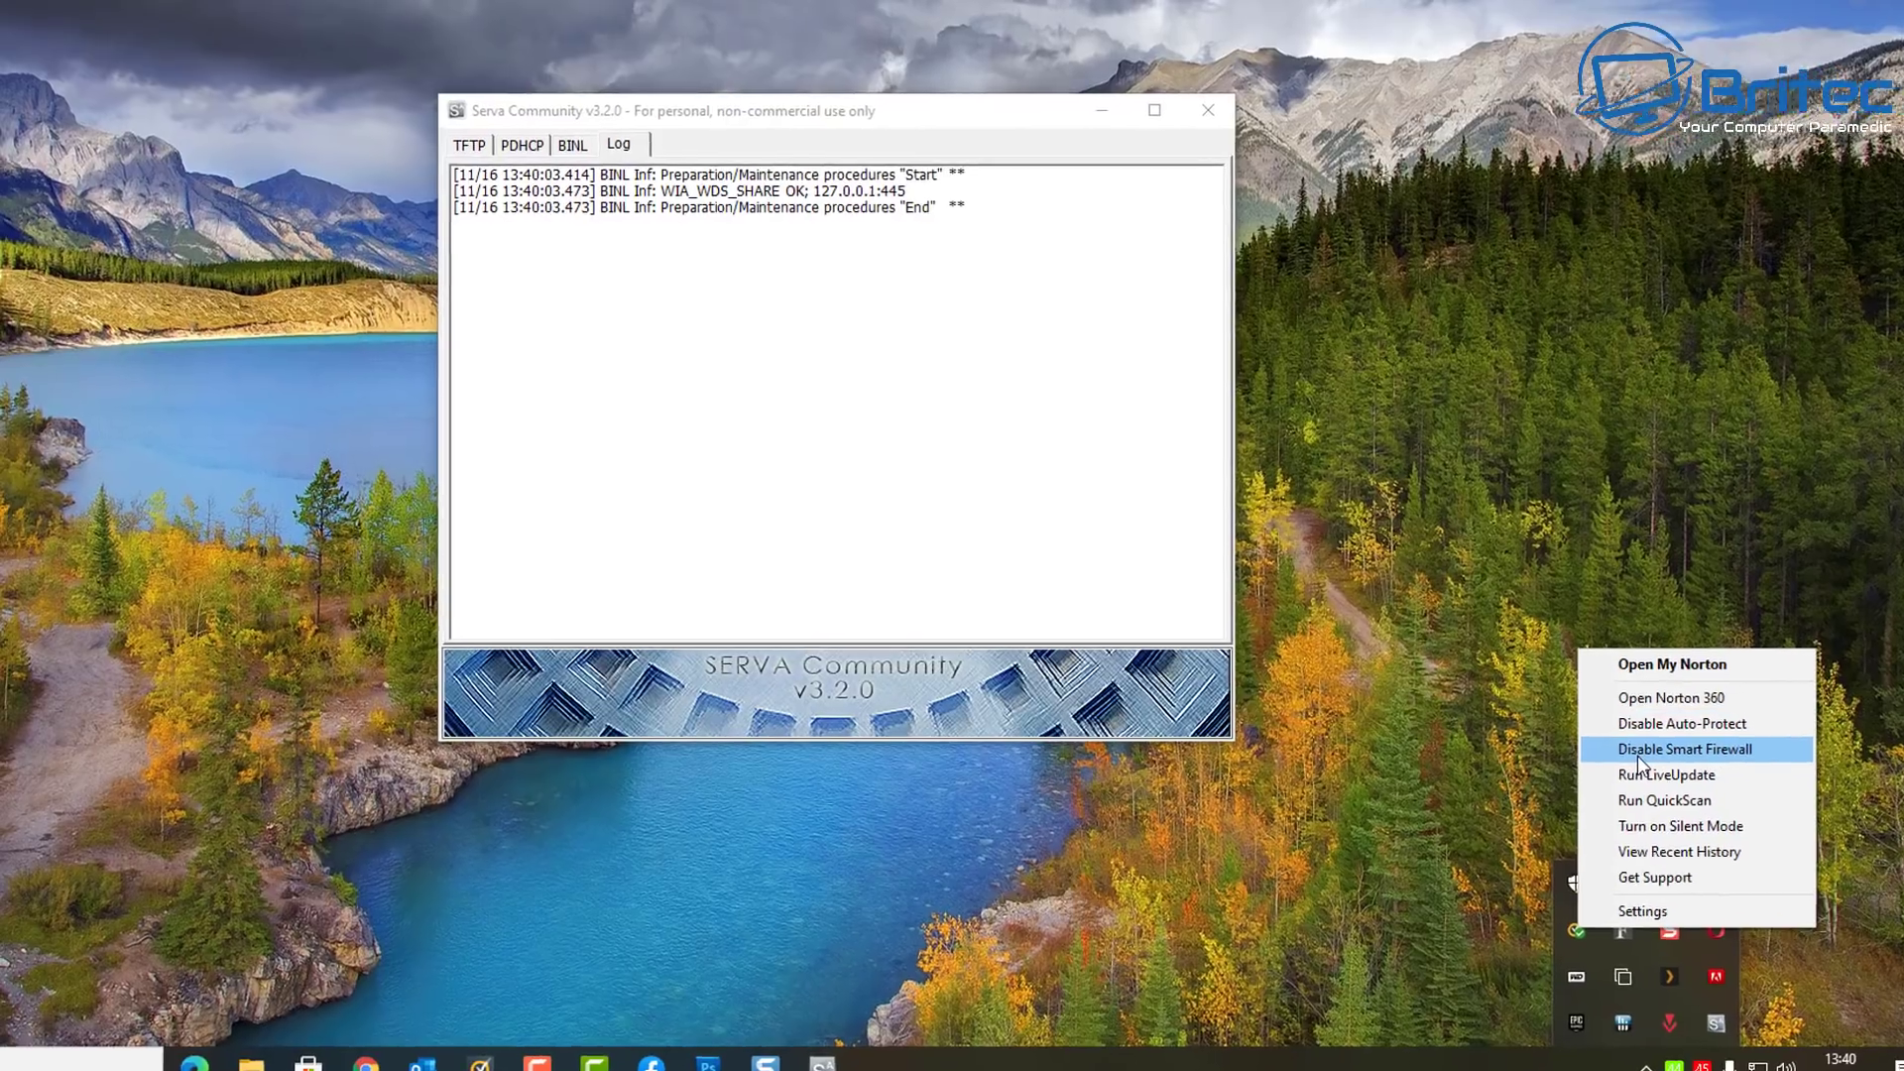
{"action": "left_click", "coordinate": [1608, 736]}
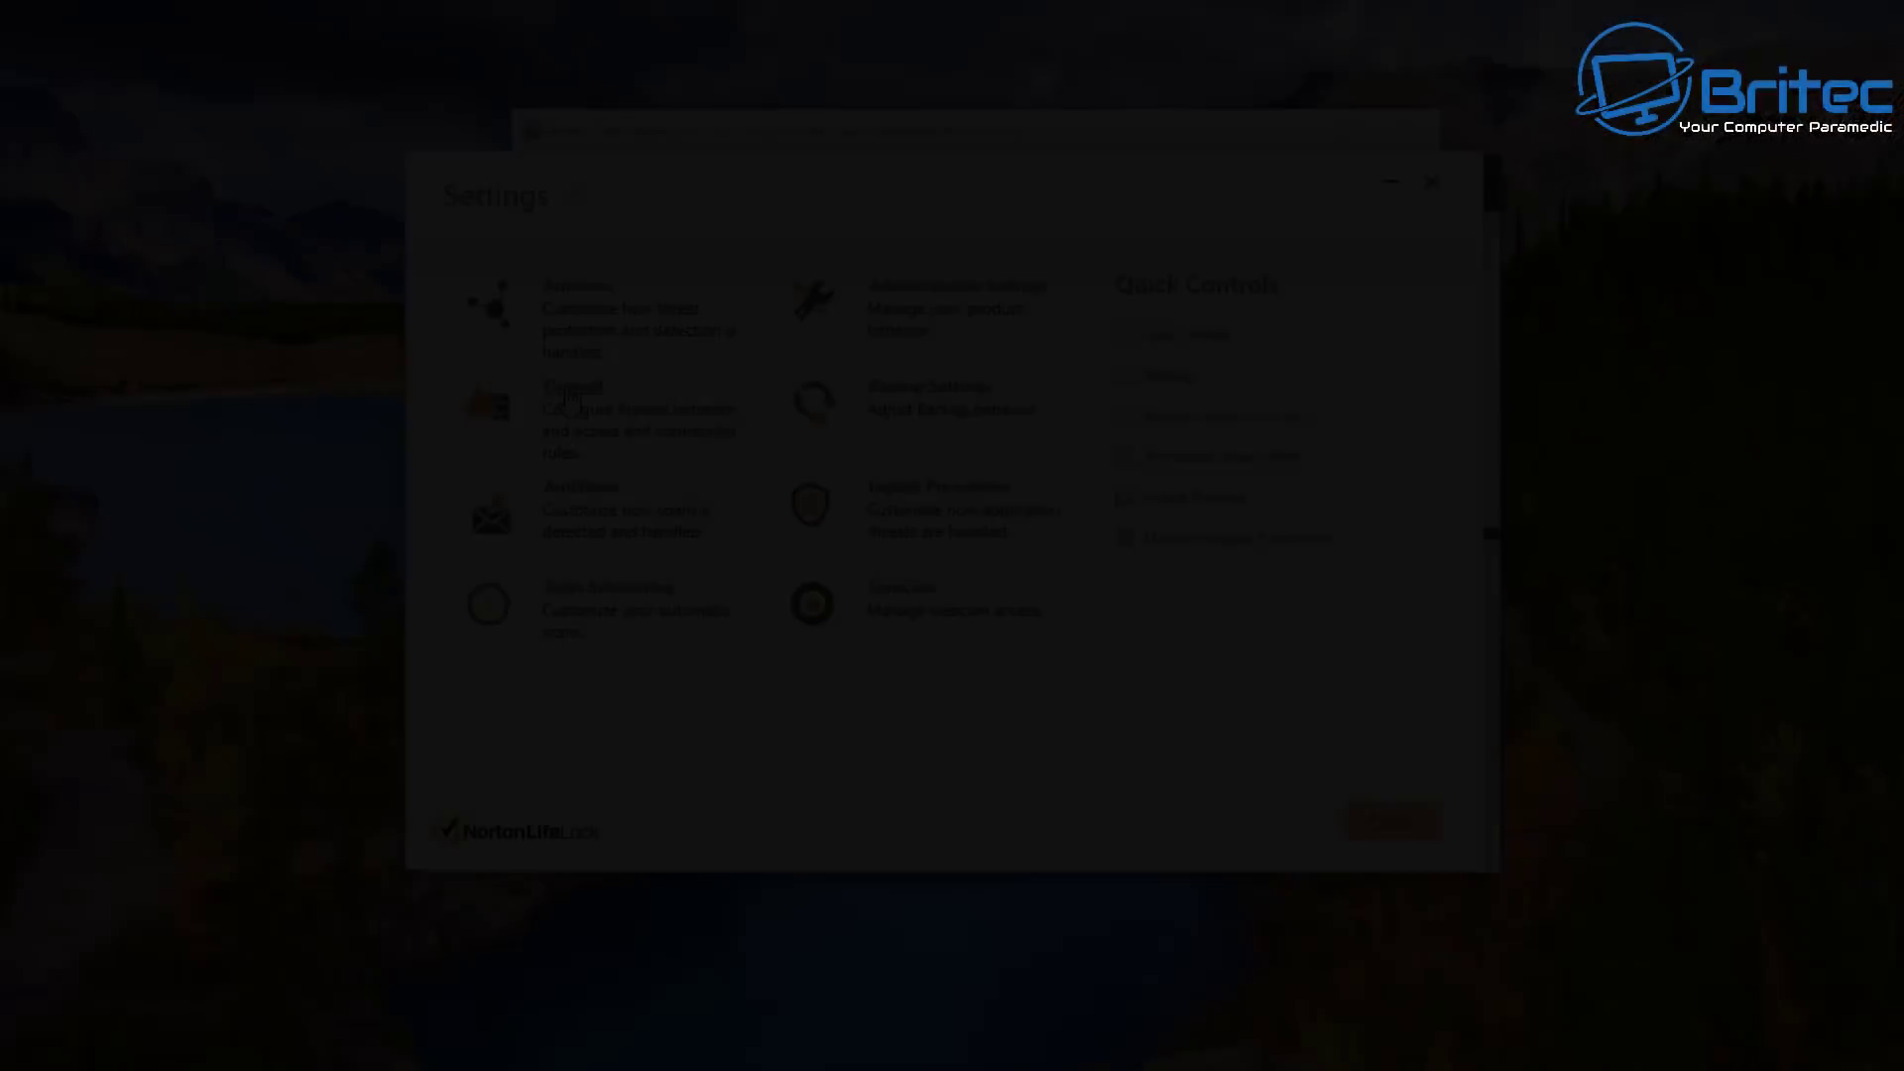
{"action": "left_click", "coordinate": [568, 401]}
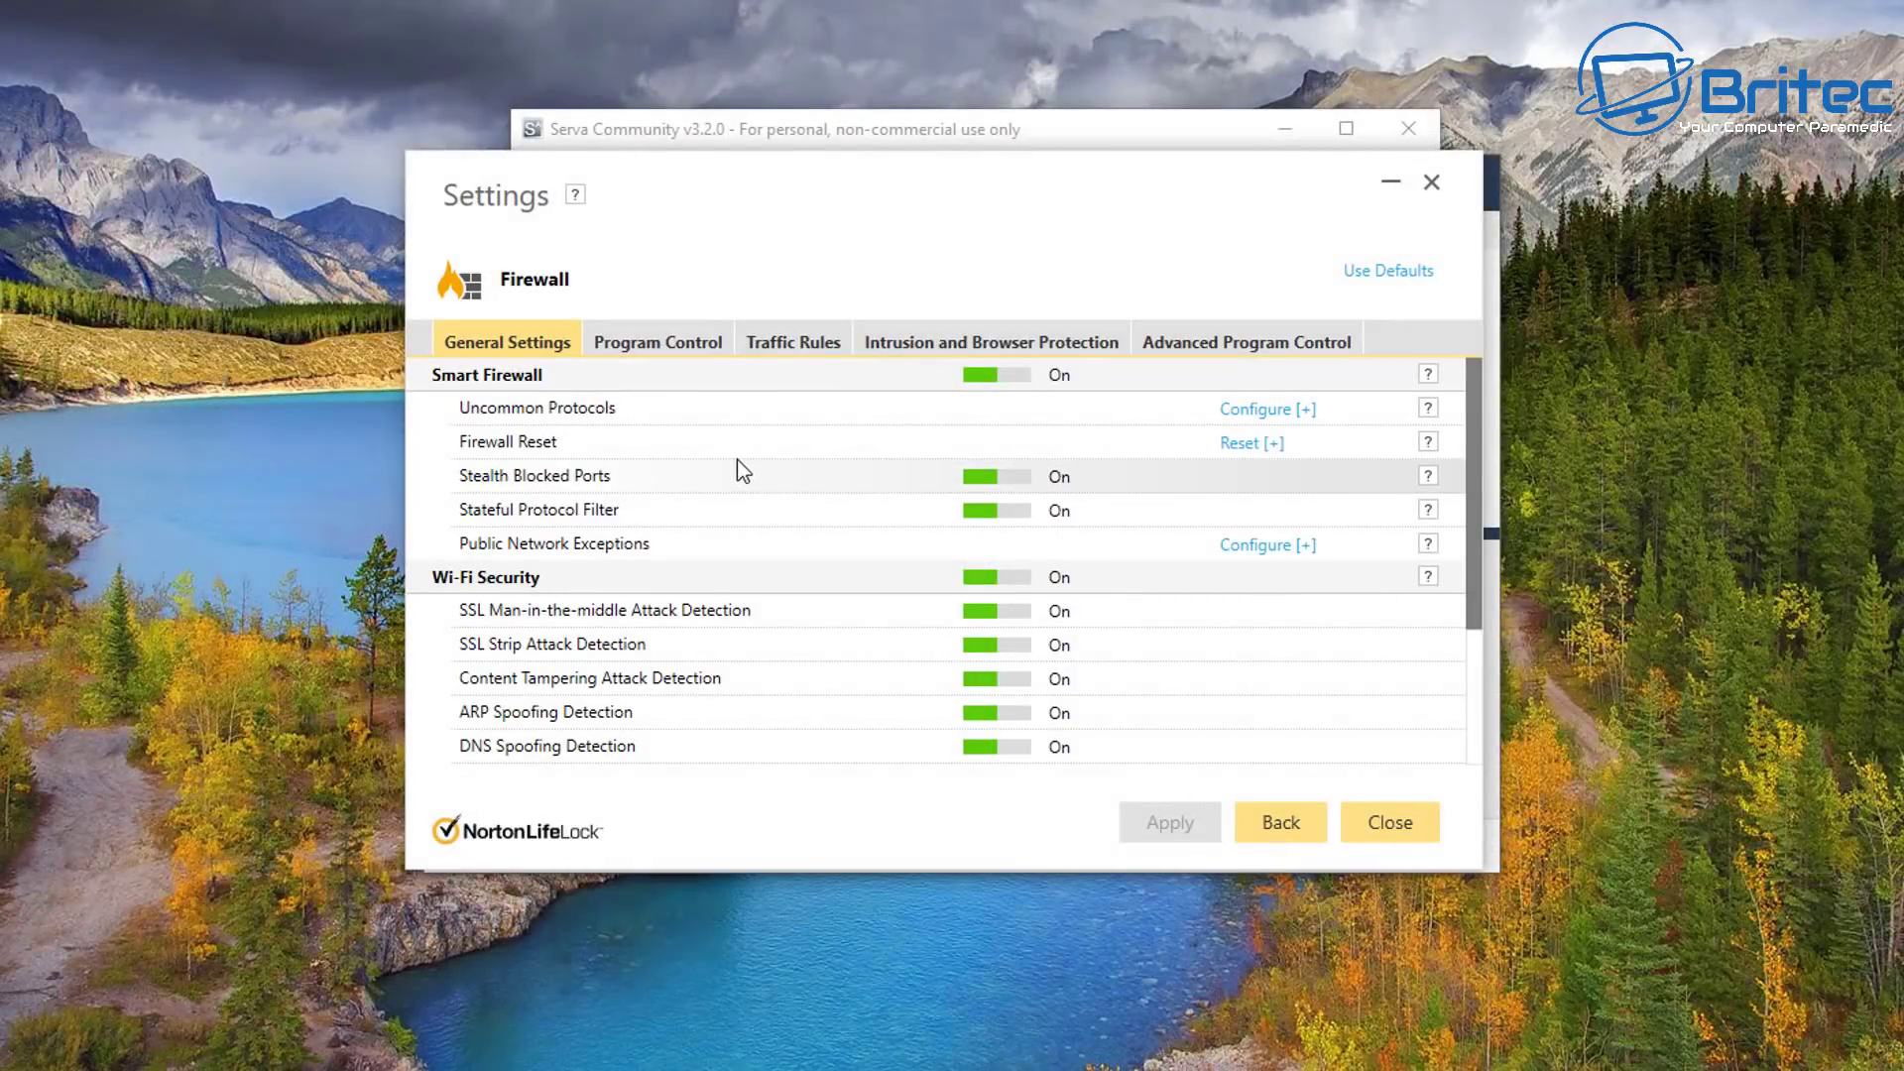
{"action": "left_click", "coordinate": [672, 357]}
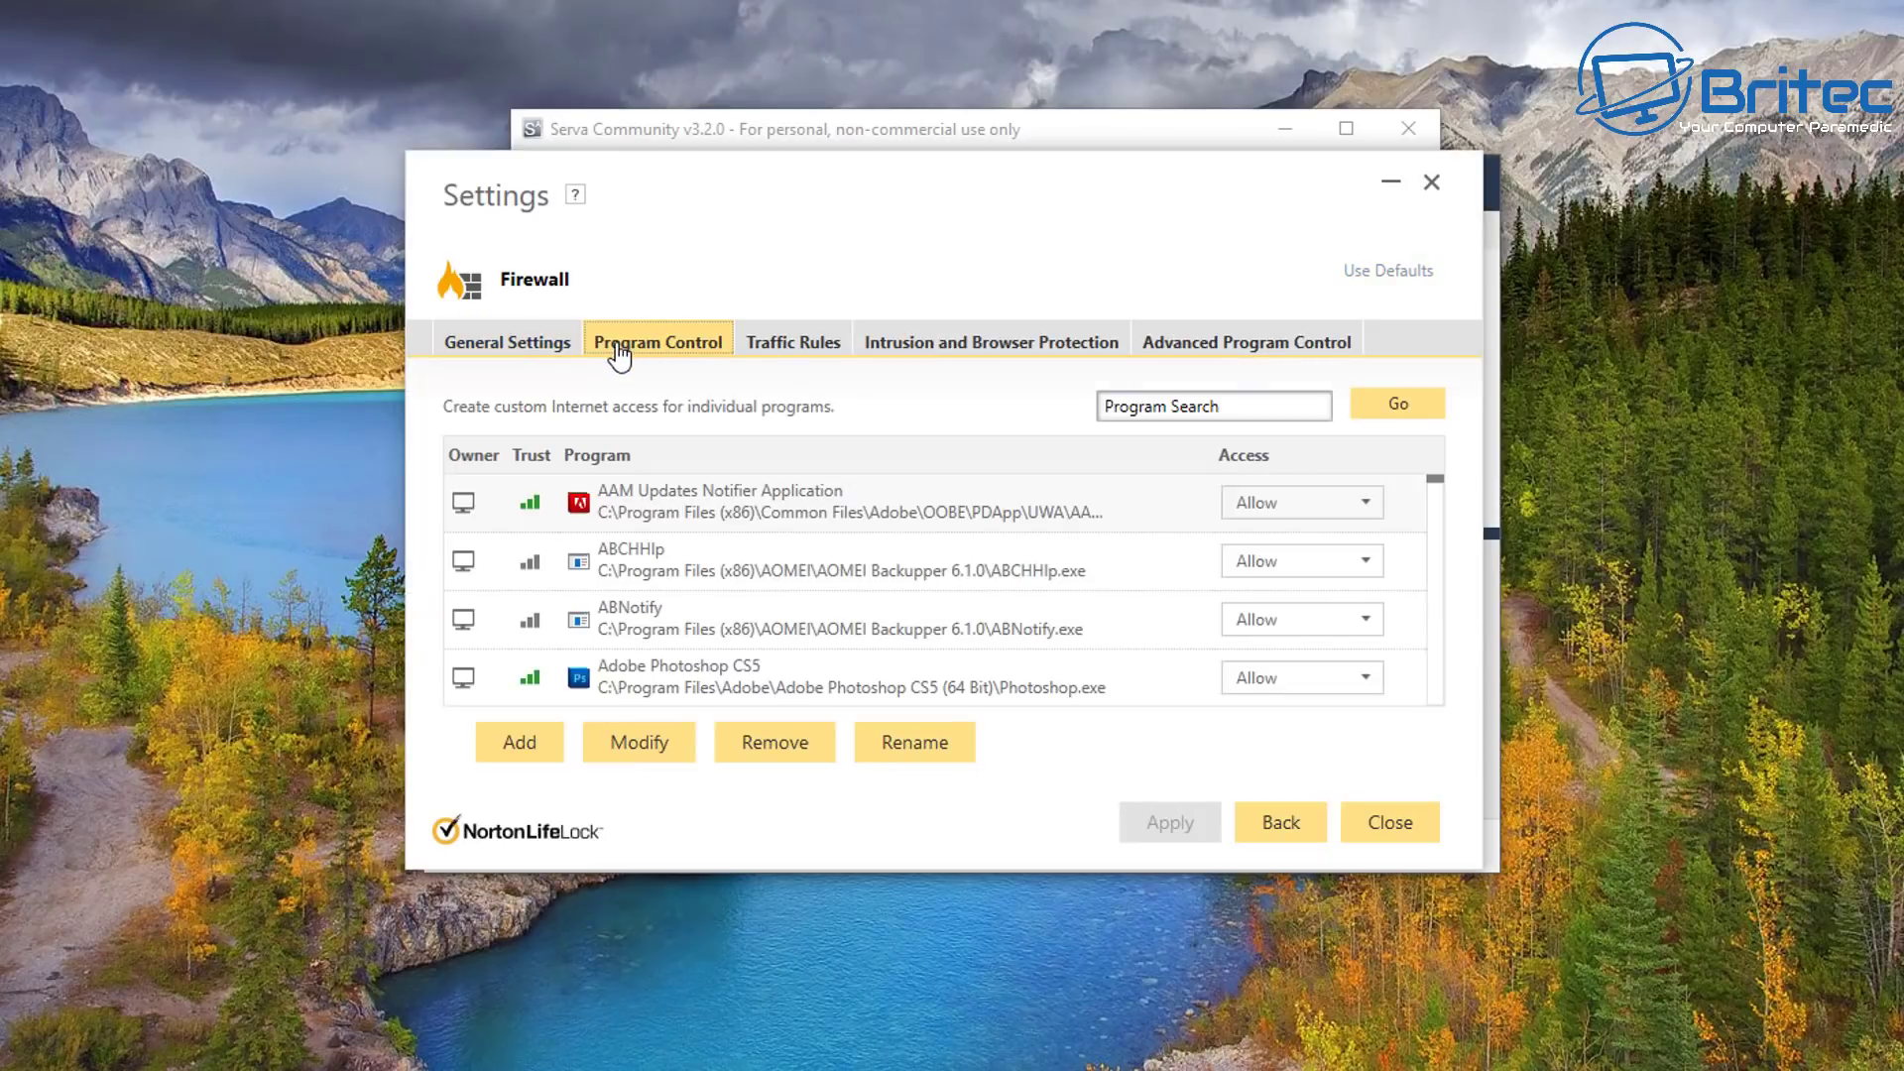
{"action": "scroll", "coordinate": [942, 585], "scroll_direction": "down", "scroll_amount": 15}
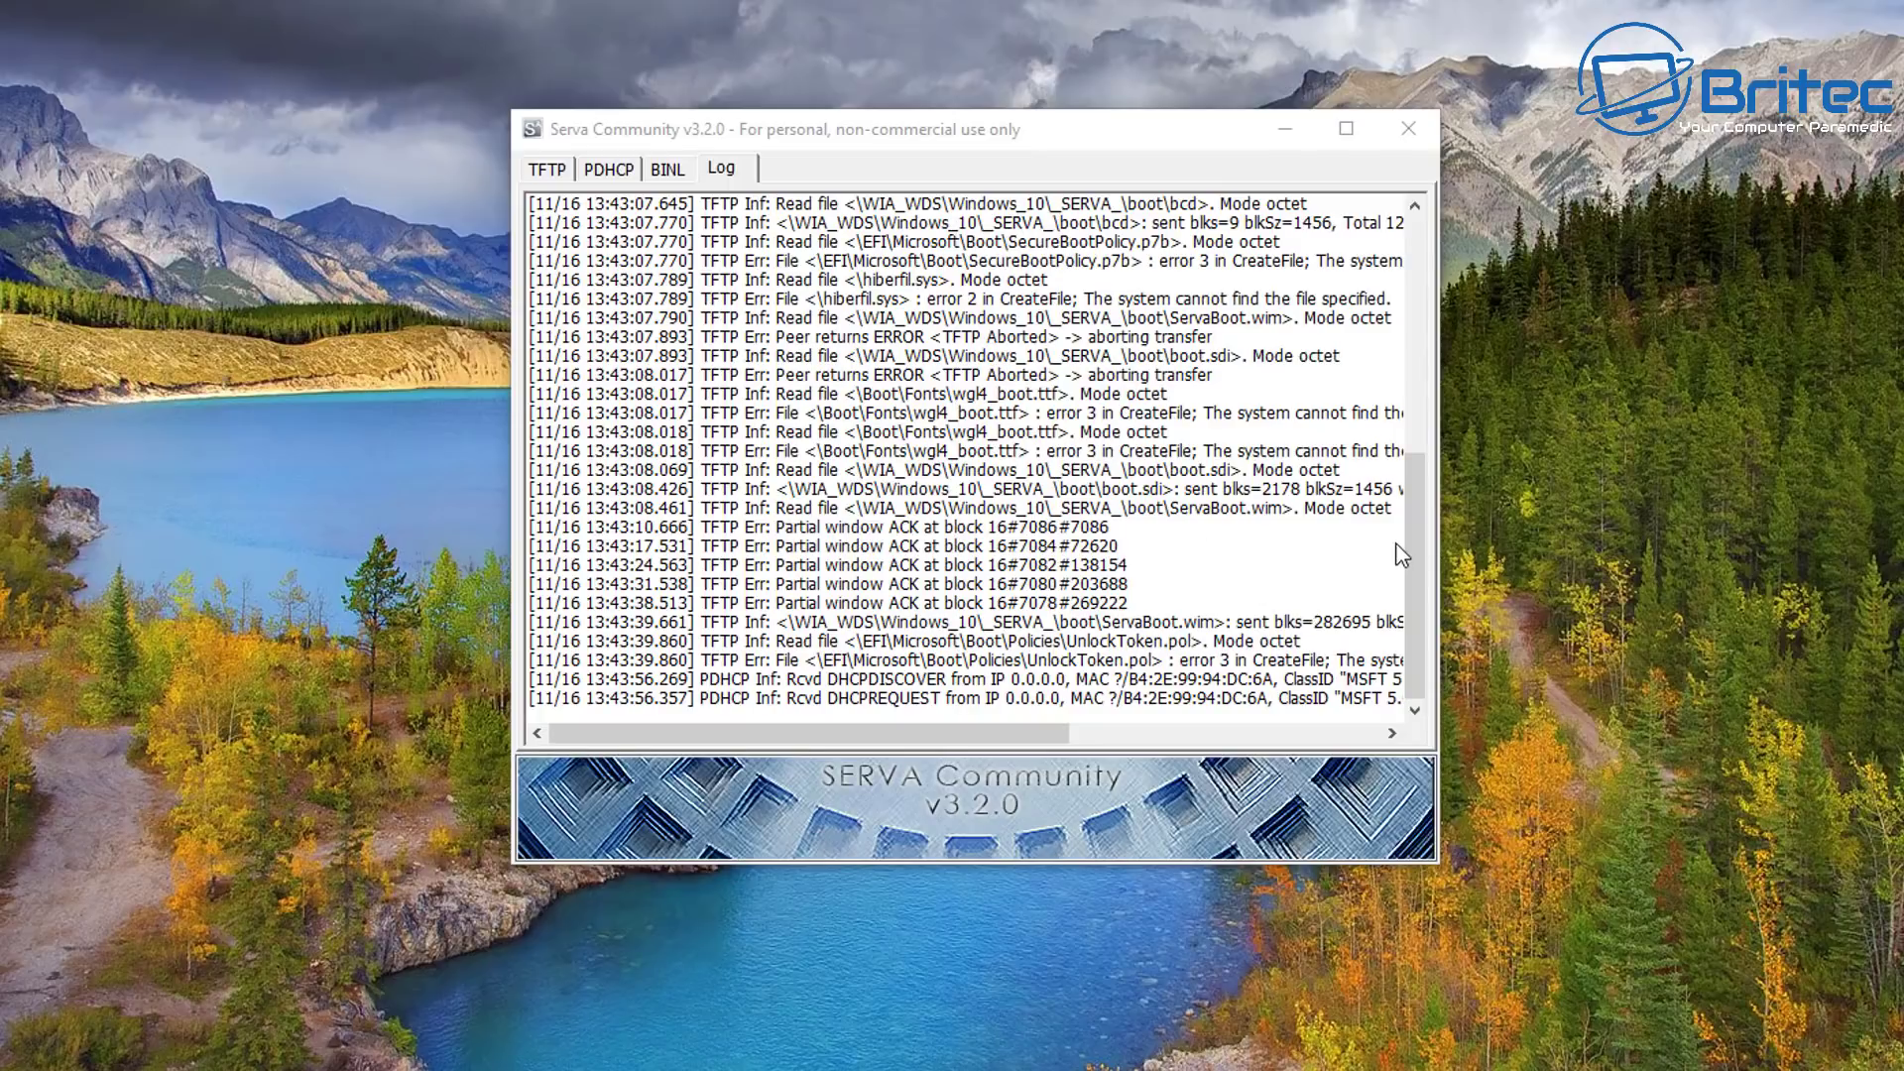
Scroll the Serva log up to review the earlier TFTP boot-file transfers
{"action": "left_click_drag", "start_coordinate": [1428, 585], "coordinate": [1428, 303]}
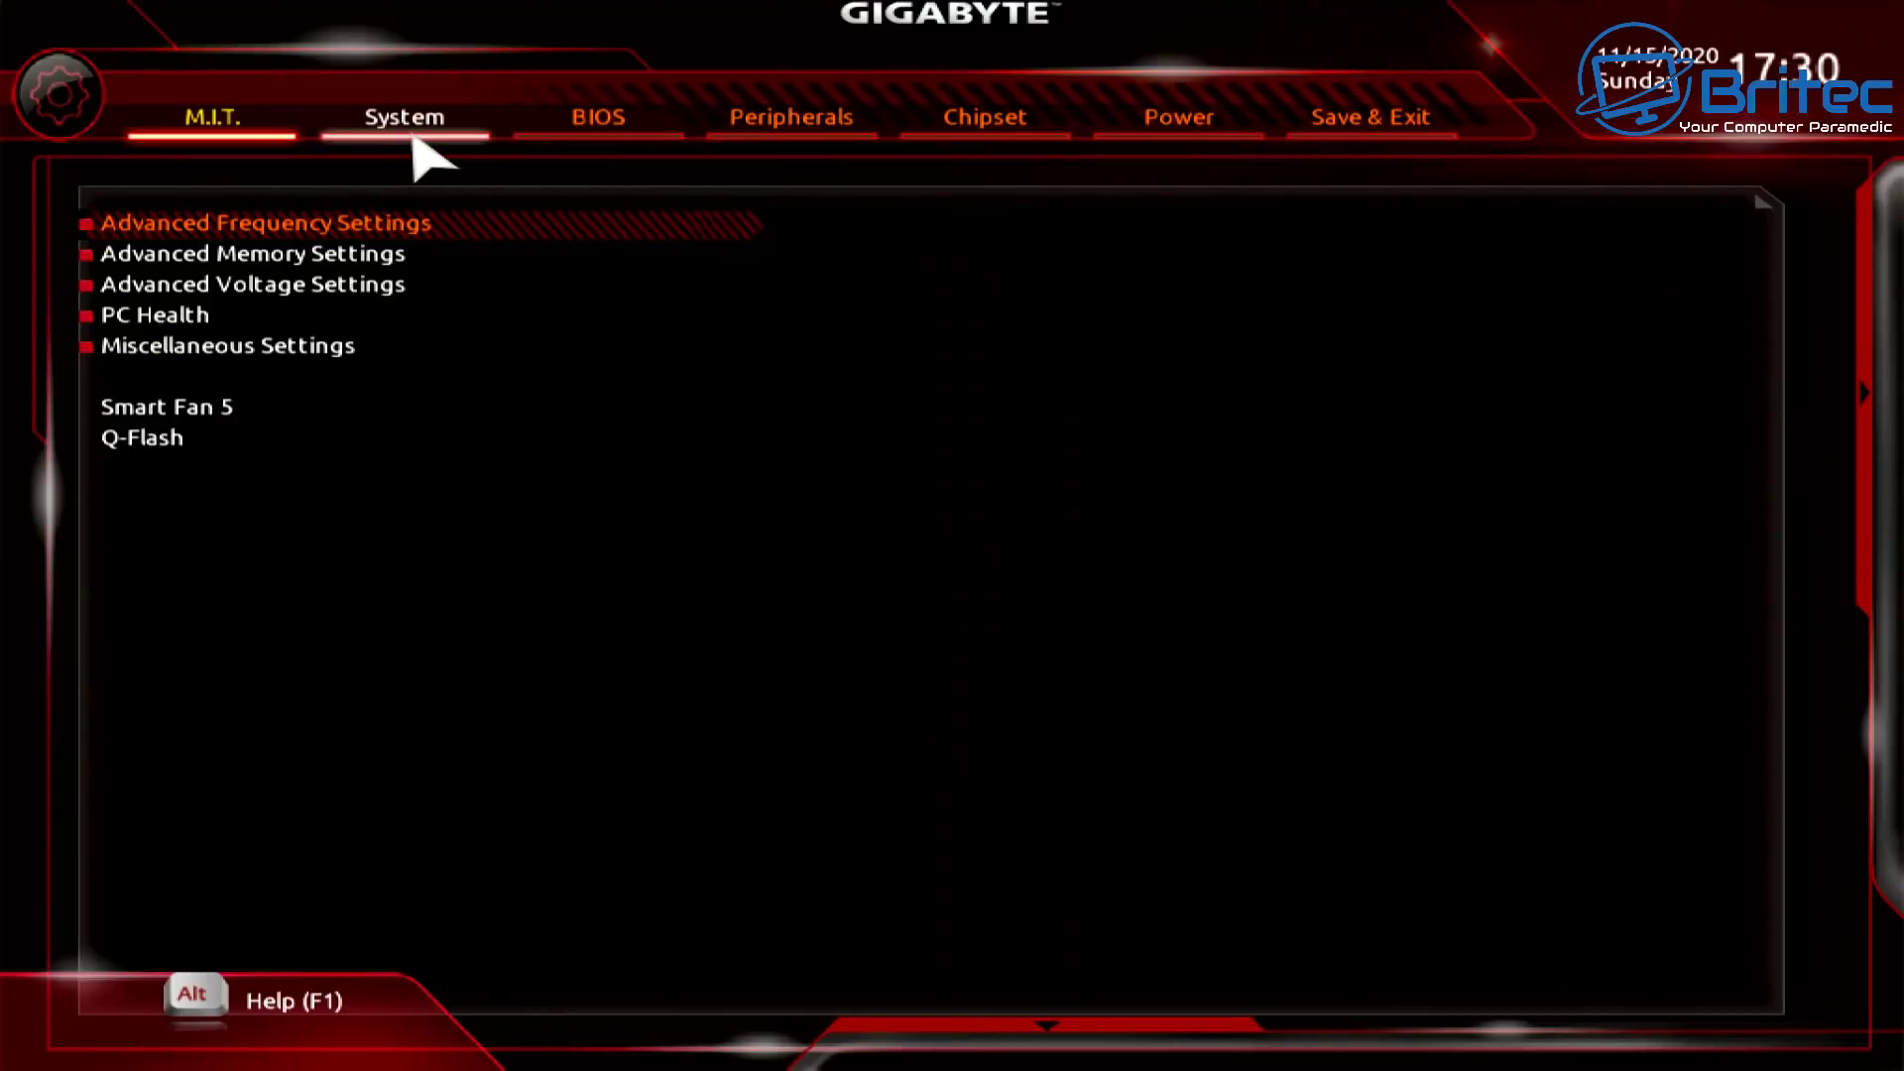
Confirm LAN PXE Boot Option ROM is Enabled, then choose the IBA GE Slot 0400 v1562 boot override
{"action": "left_click", "coordinate": [414, 139]}
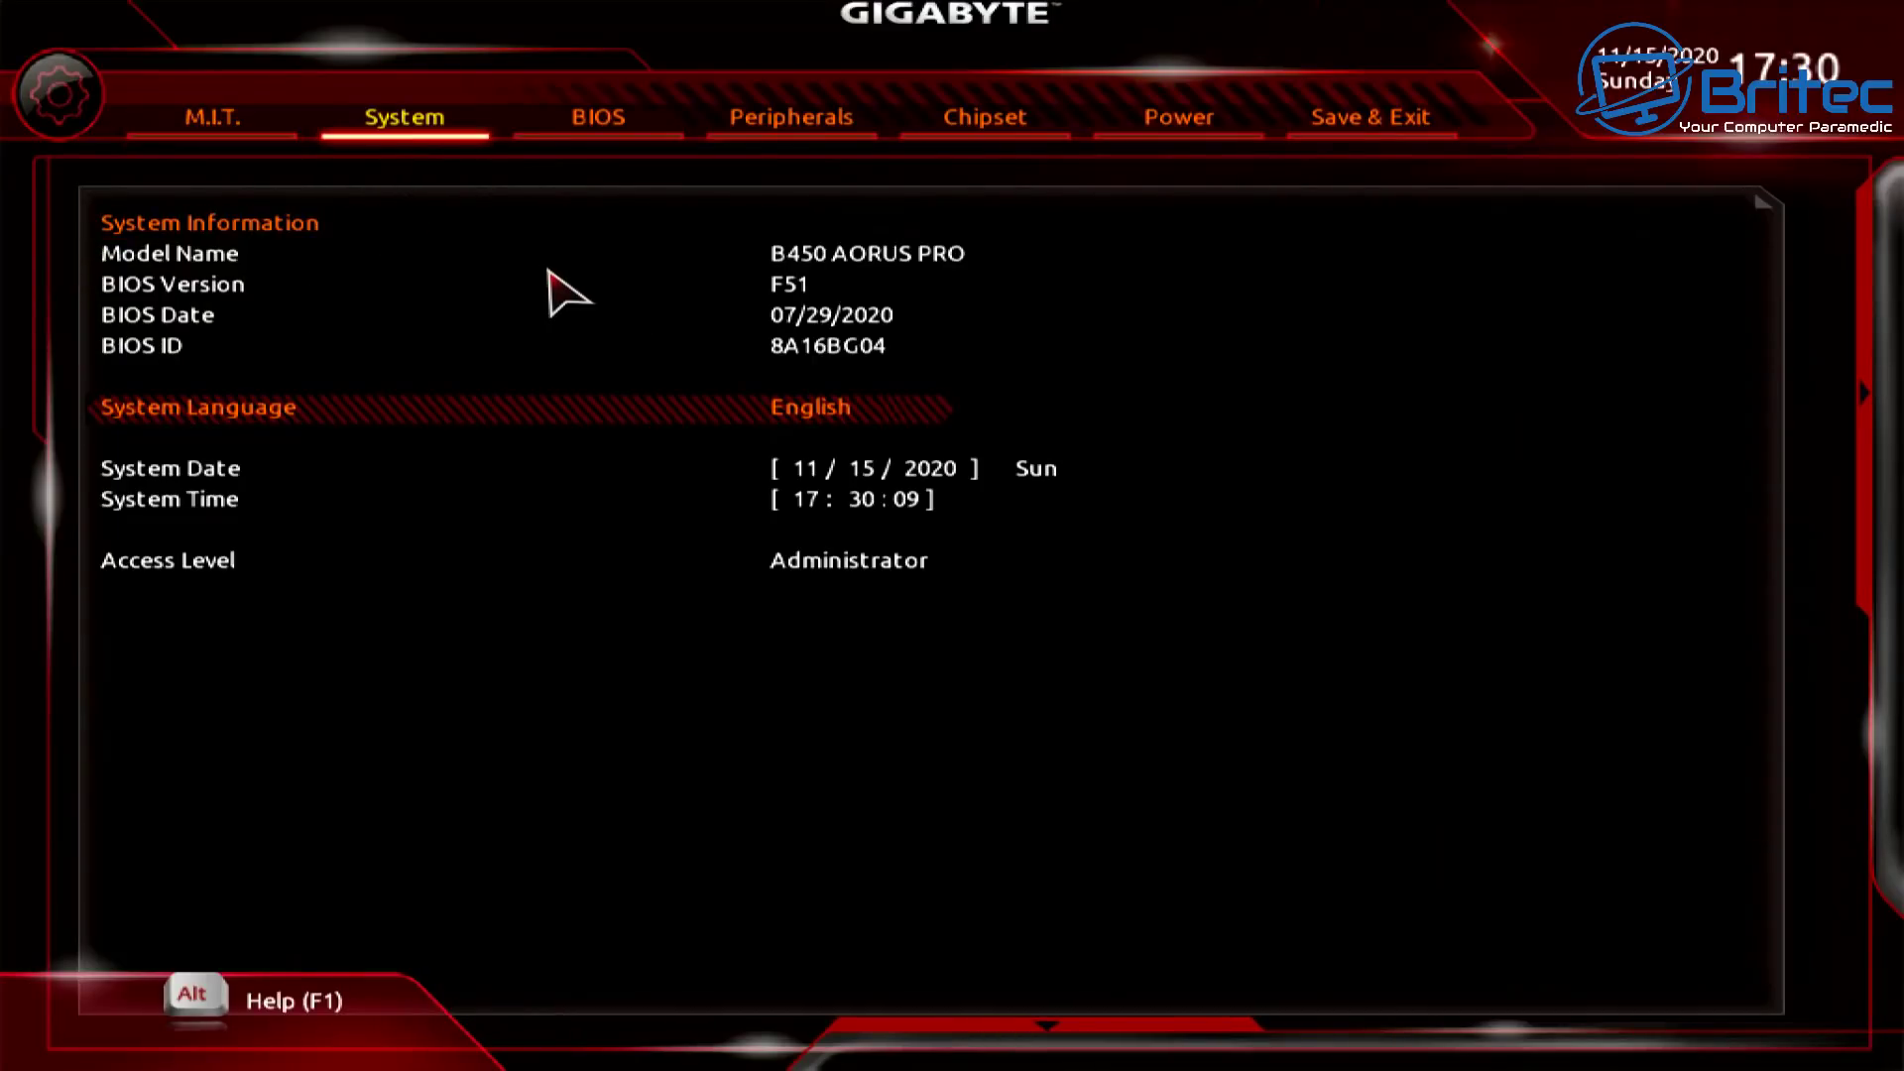
{"action": "left_click", "coordinate": [606, 139]}
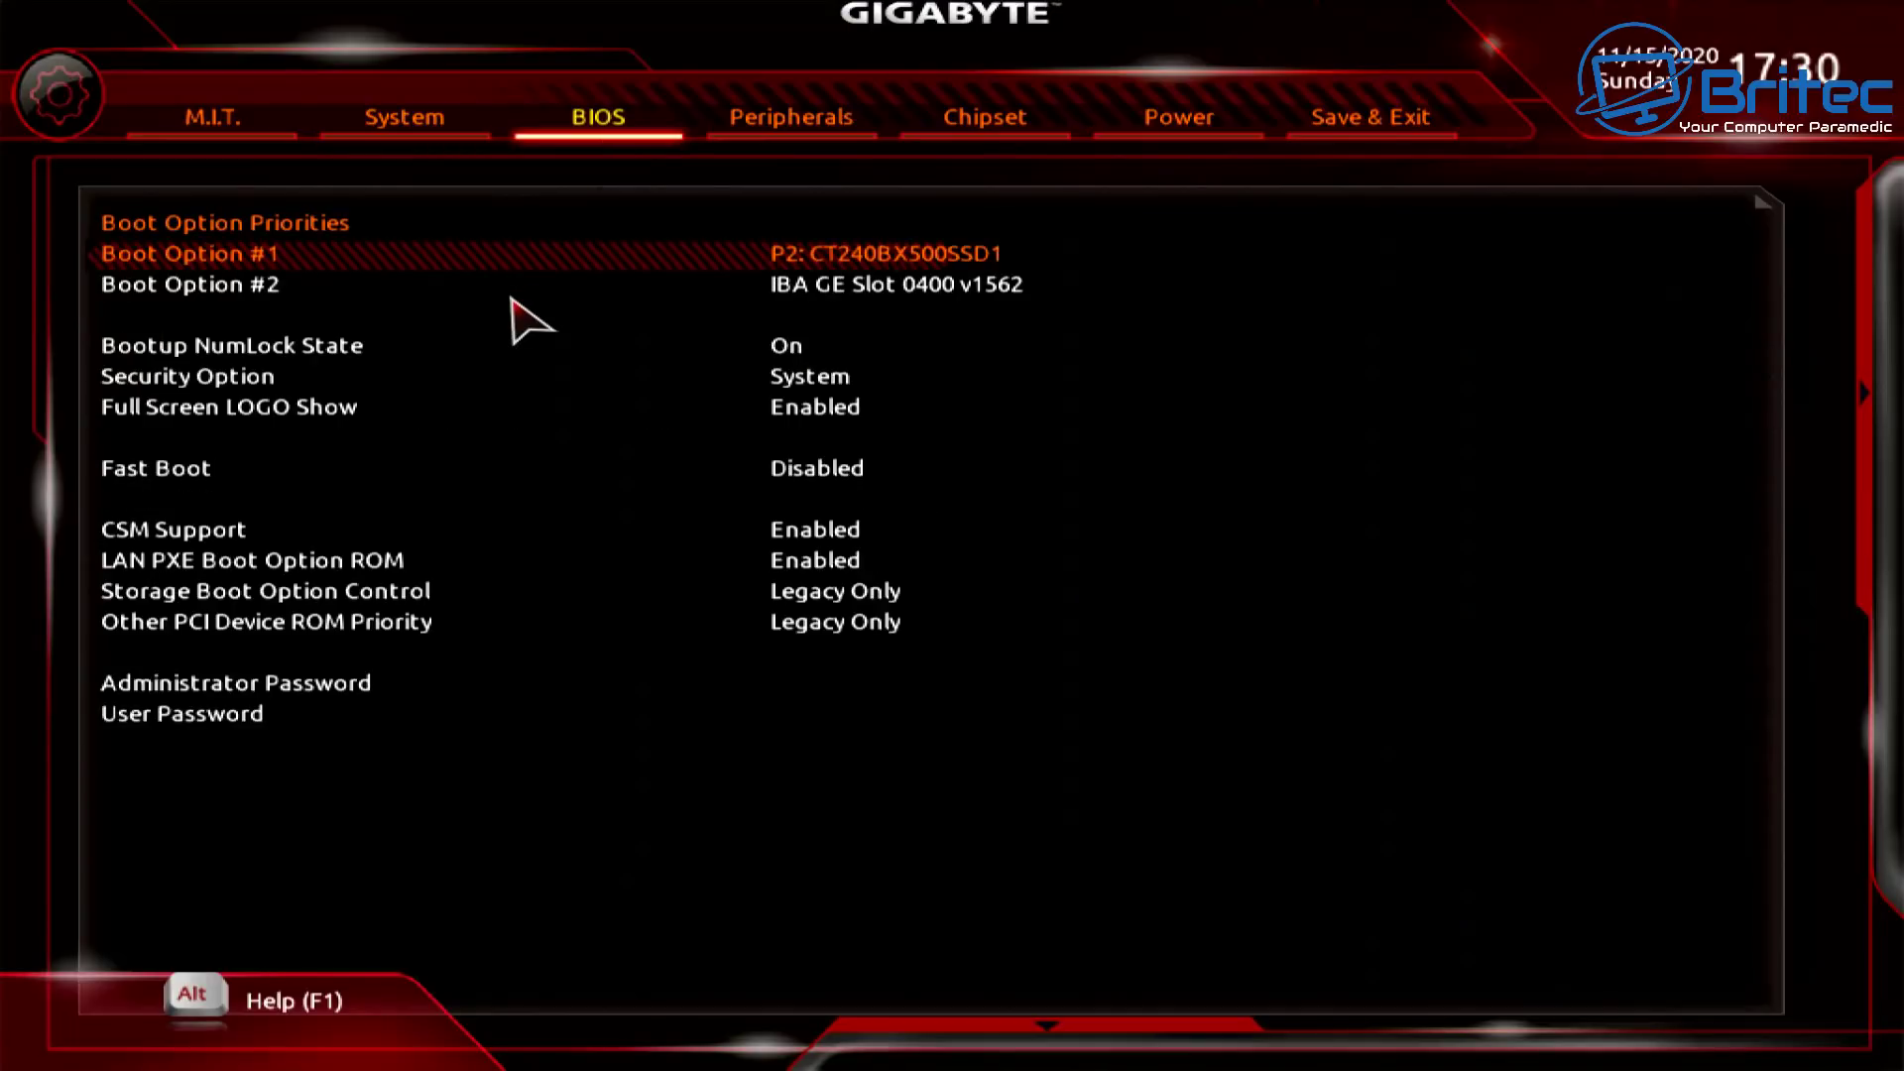
{"action": "left_click", "coordinate": [266, 567]}
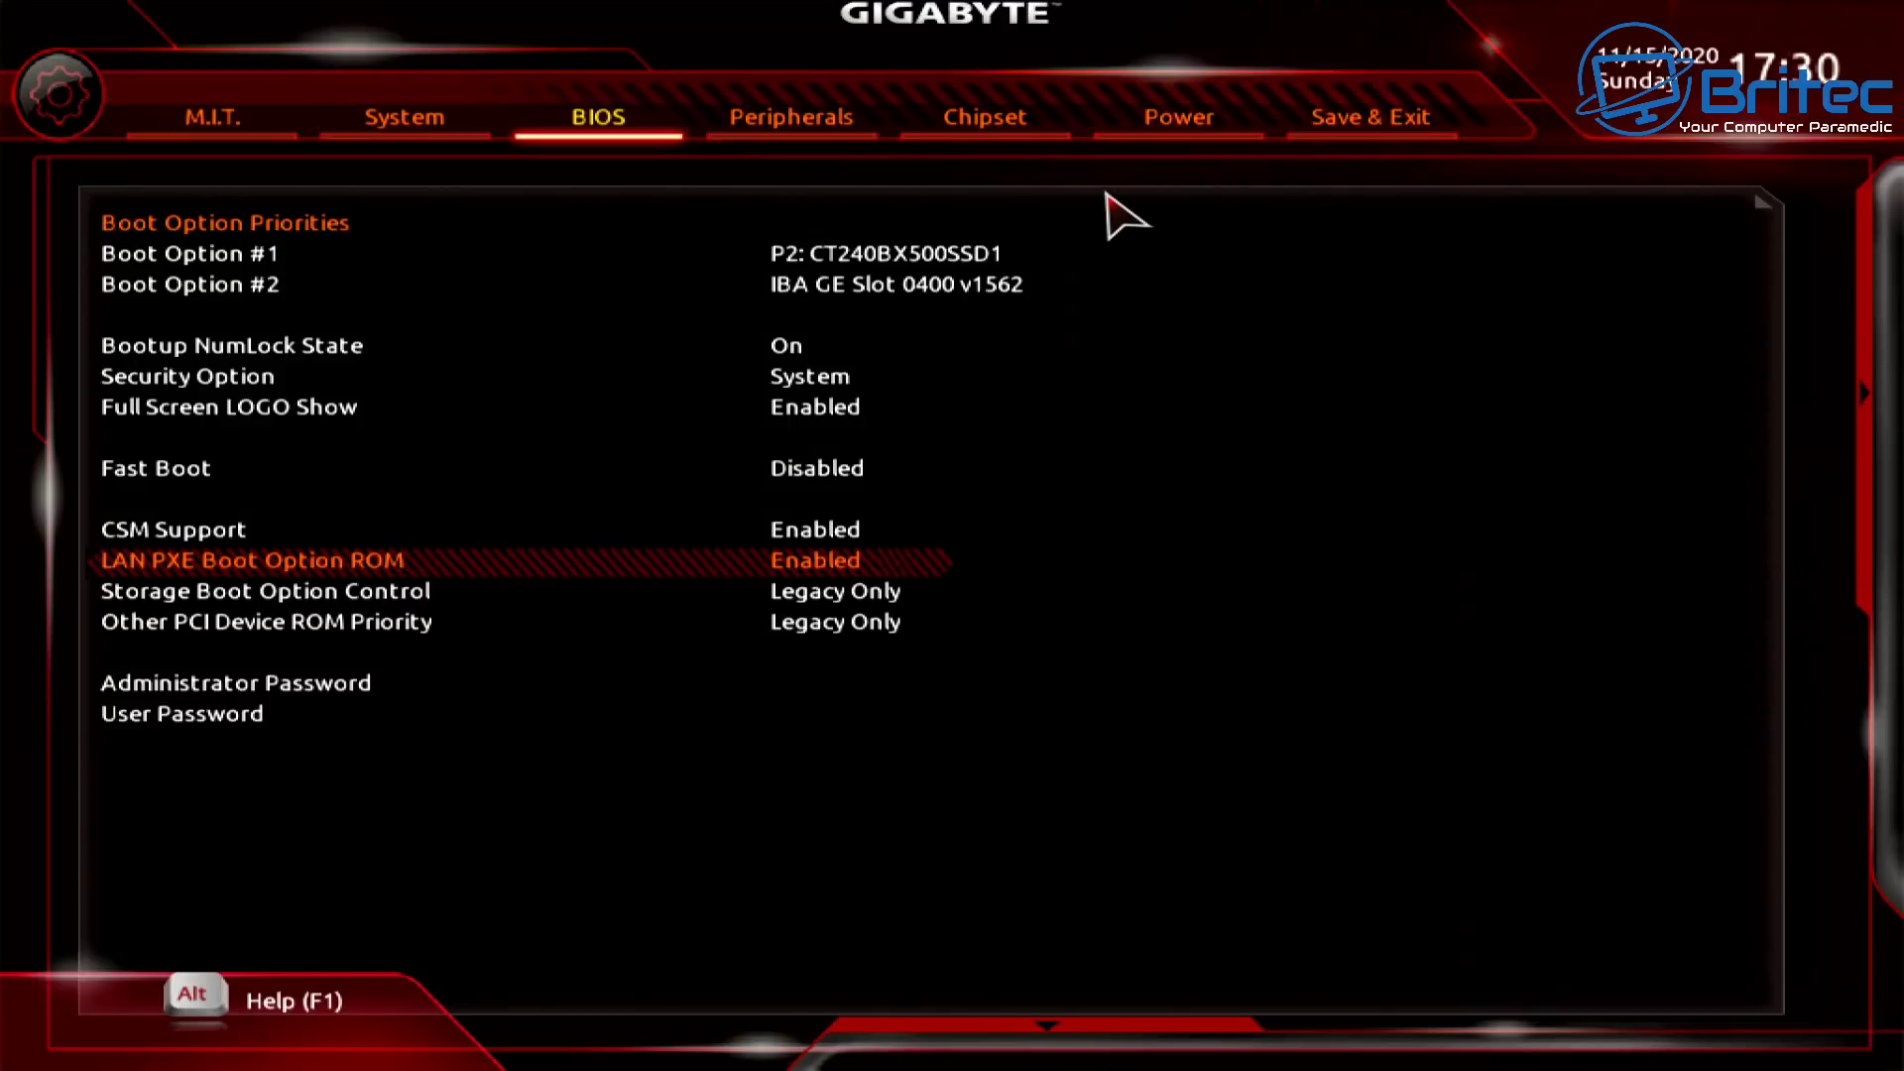
{"action": "left_click", "coordinate": [1301, 124]}
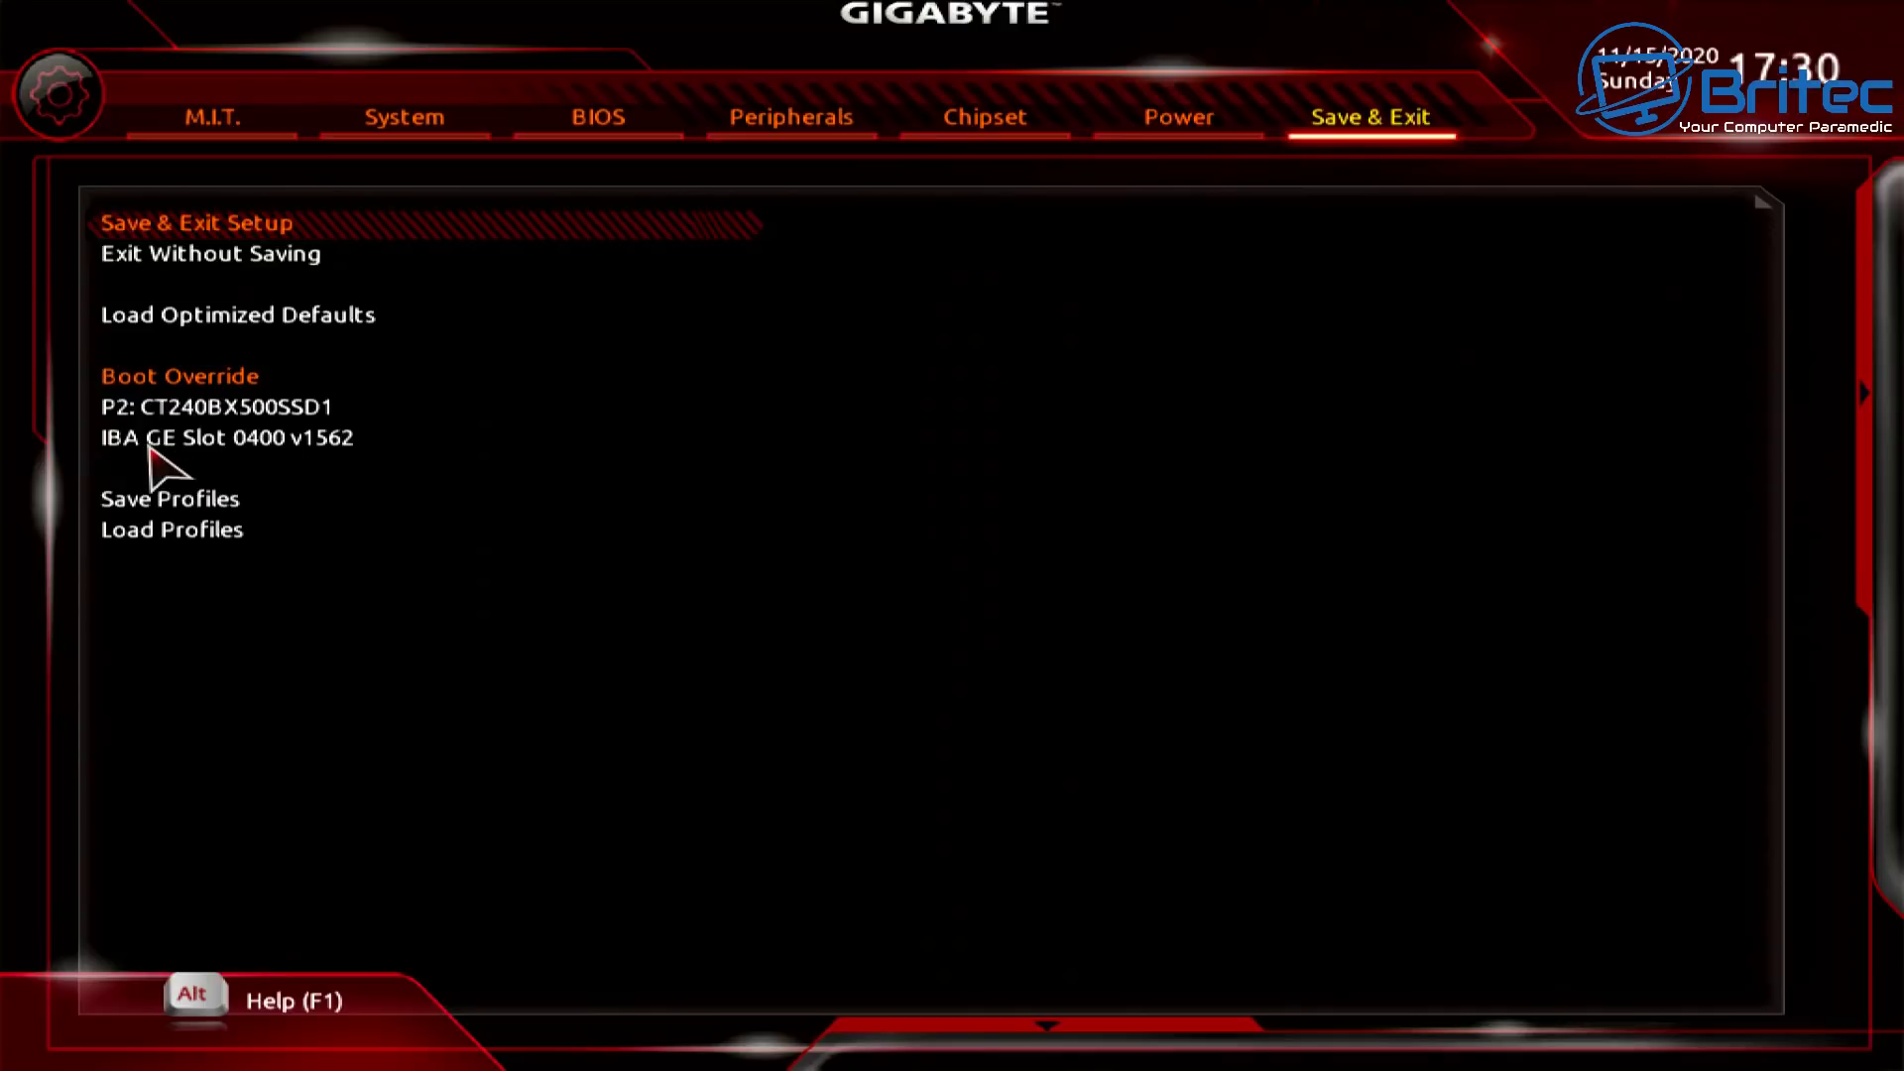
{"action": "left_click", "coordinate": [289, 442]}
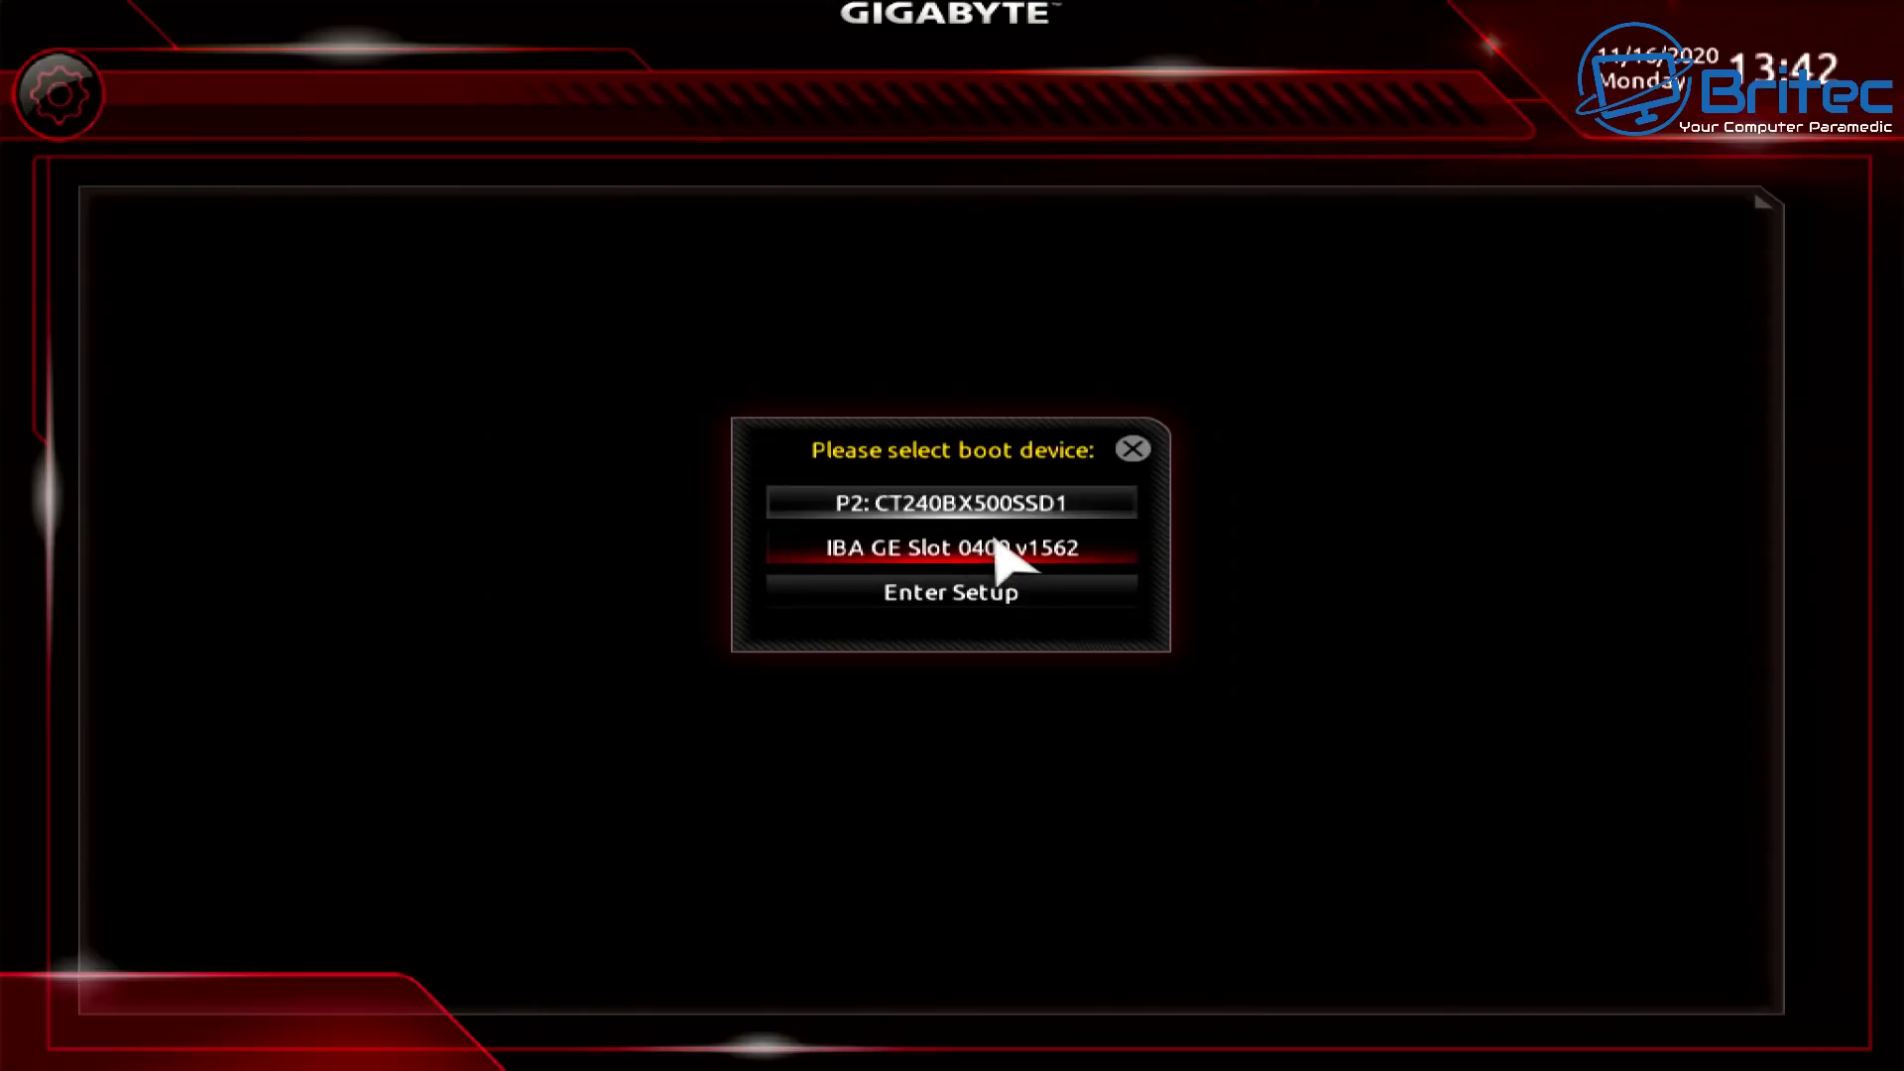
Boot the client from the IBA GE Slot 0400 v1562 network card into Serva's PXE menu
{"action": "left_click", "coordinate": [985, 548]}
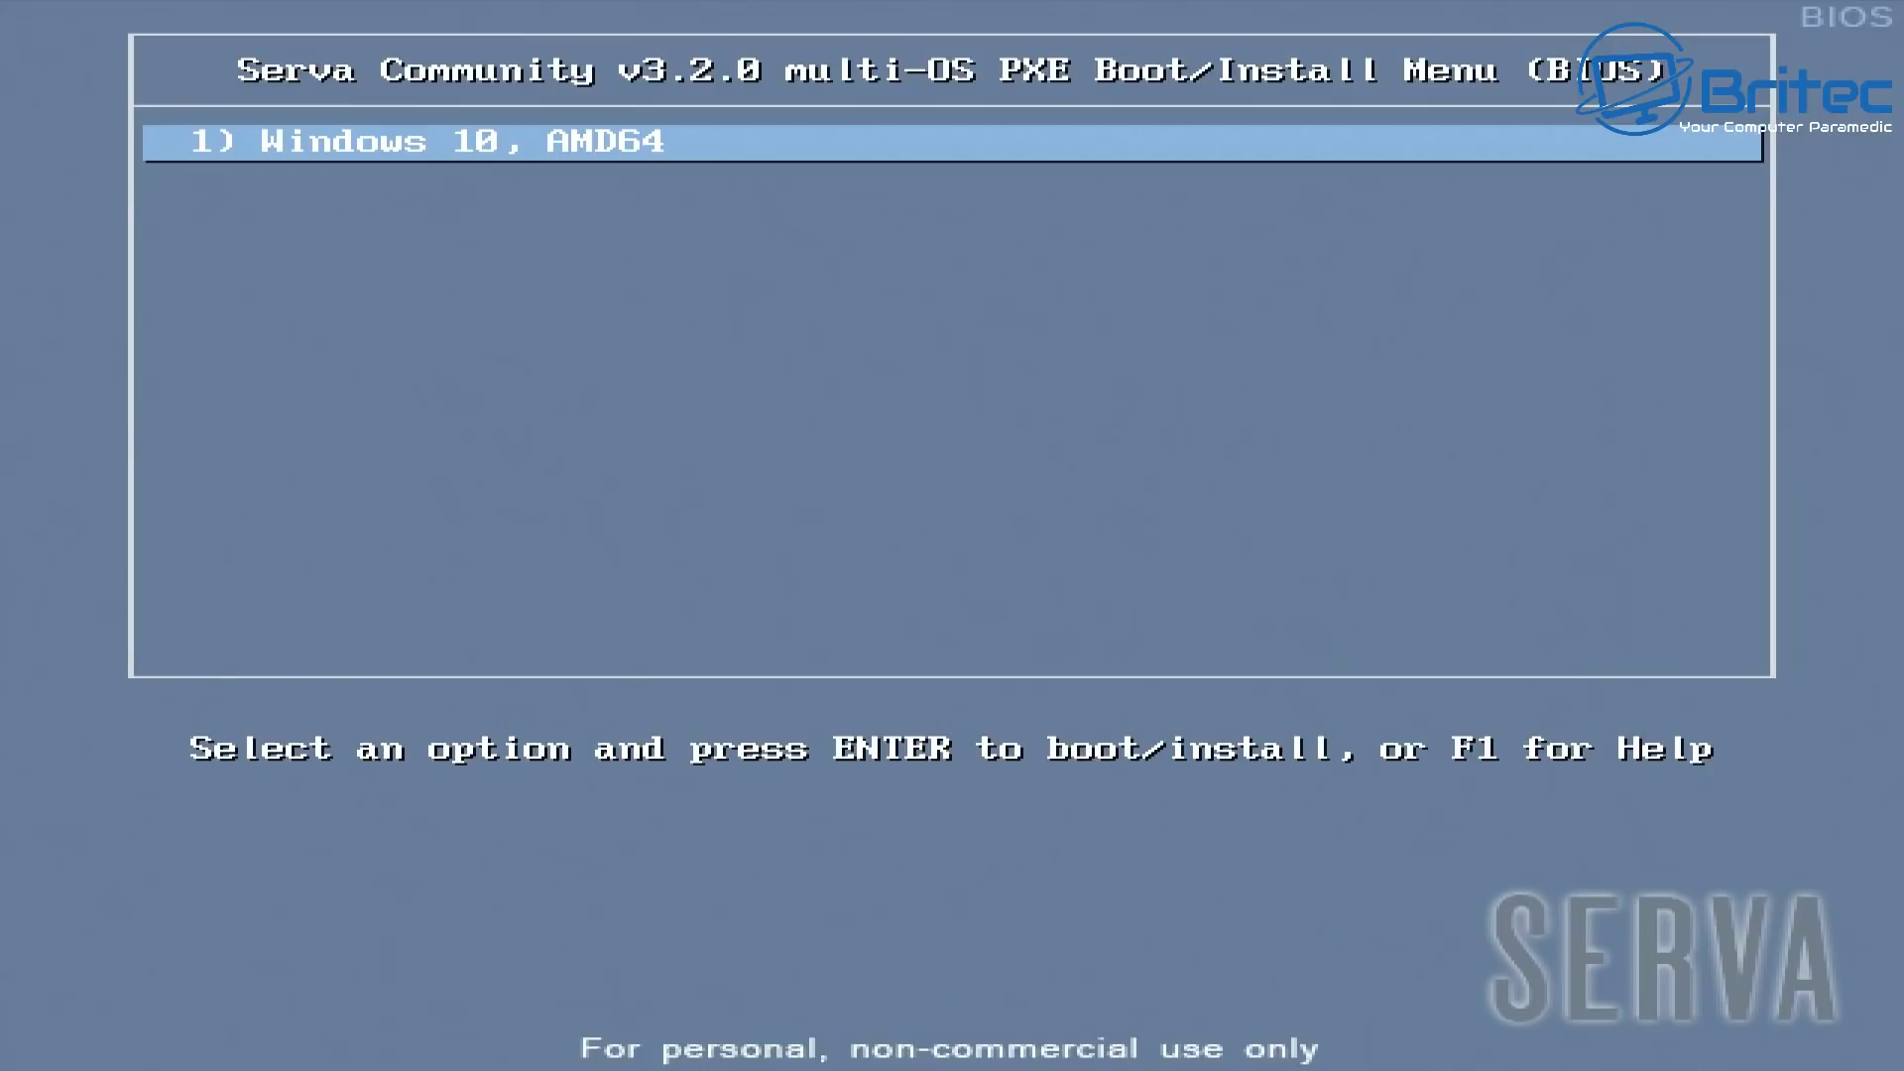
Boot the '1) Windows 10, AMD64' entry and let ServaPENet load
{"action": "key", "text": "Return"}
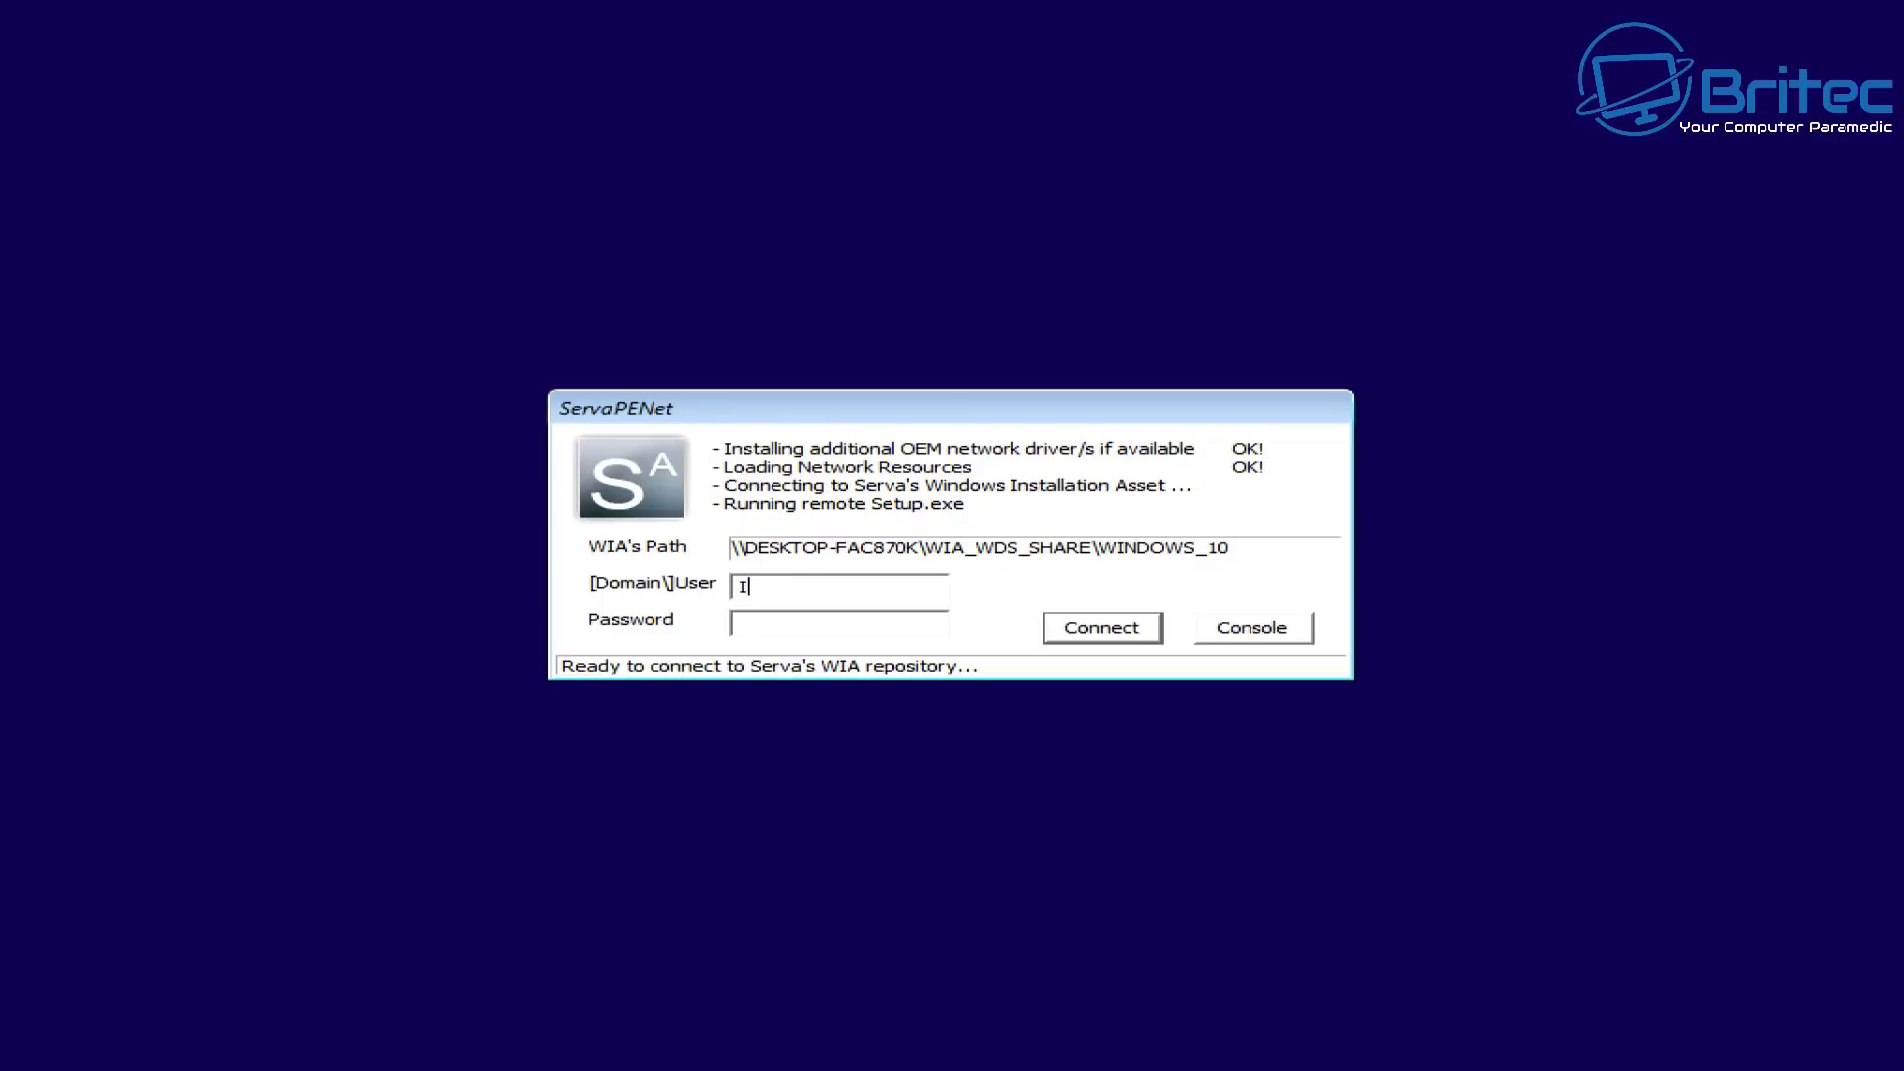
Enter the share user name and password to connect, then accept the English (United Kingdom) language settings
{"action": "type", "text": "ts"}
{"action": "type", "text": "Me"}
{"action": "left_click", "coordinate": [1086, 631]}
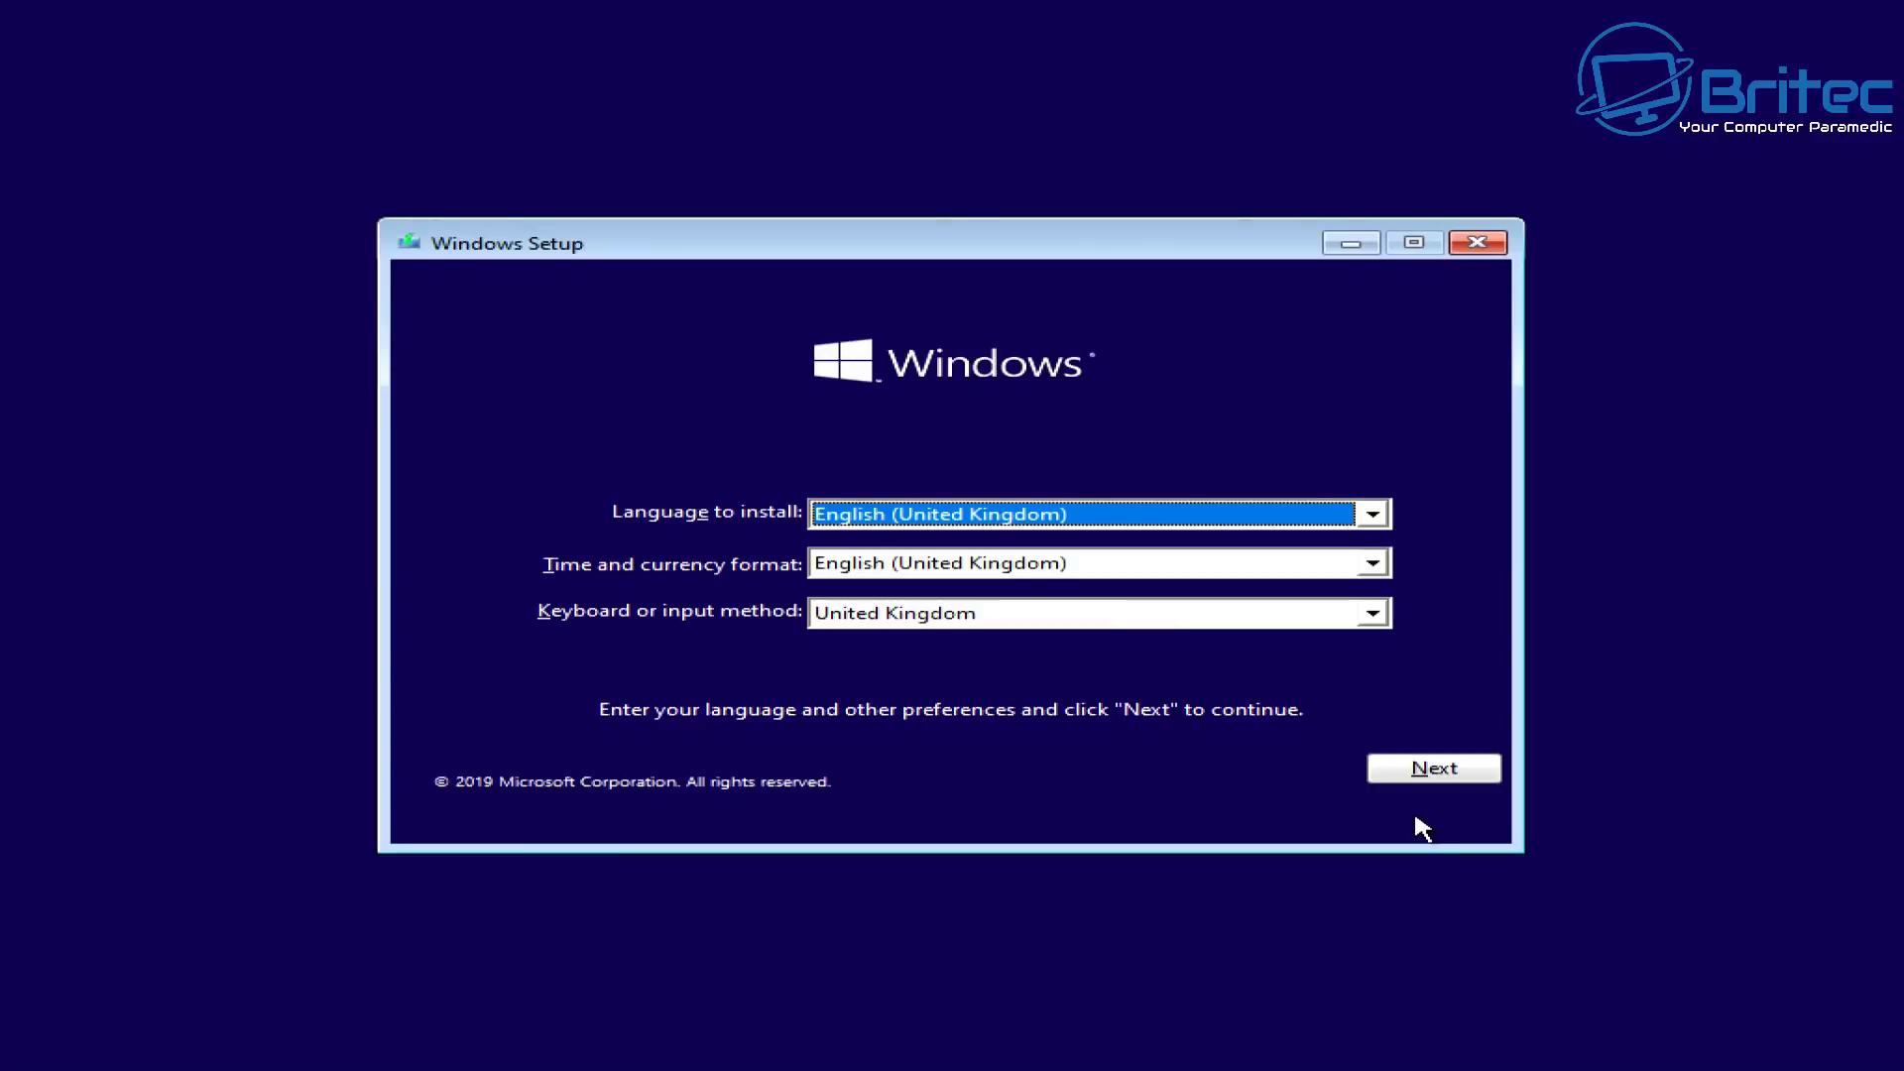
{"action": "left_click", "coordinate": [1437, 780]}
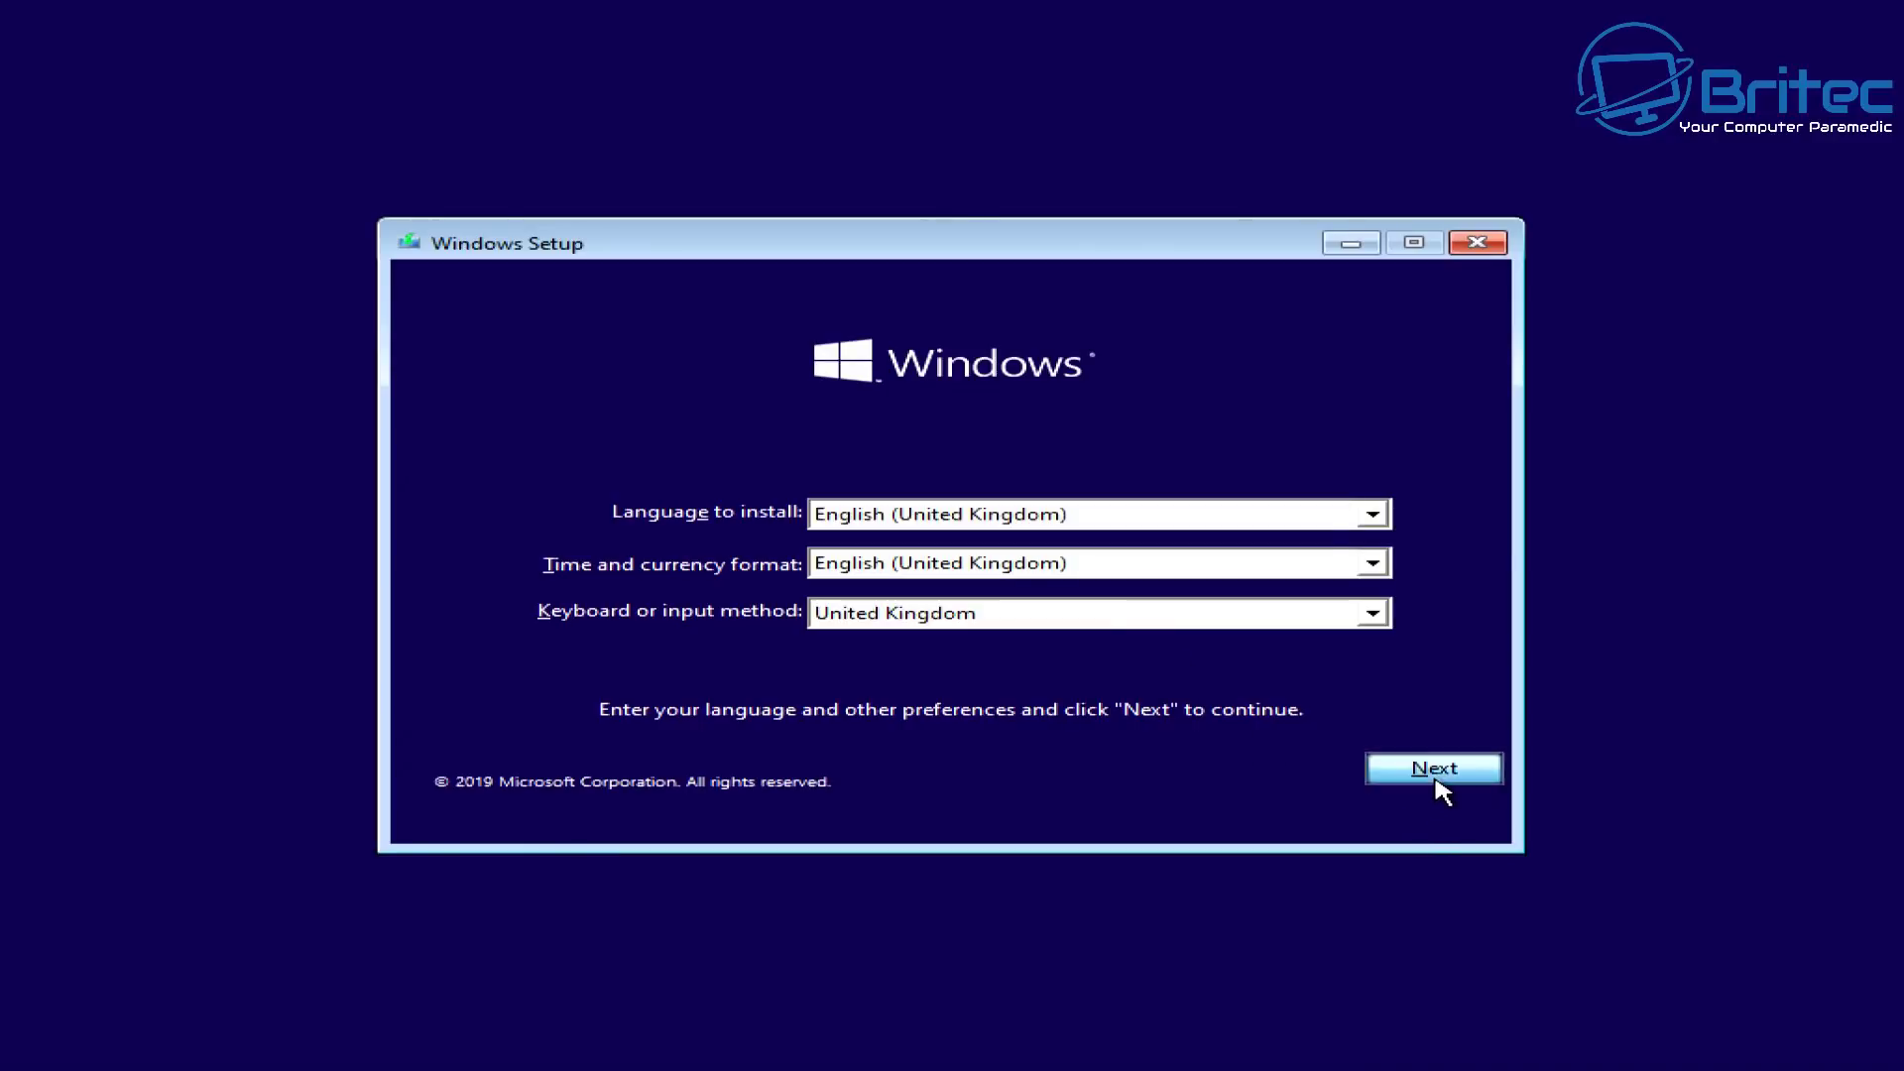